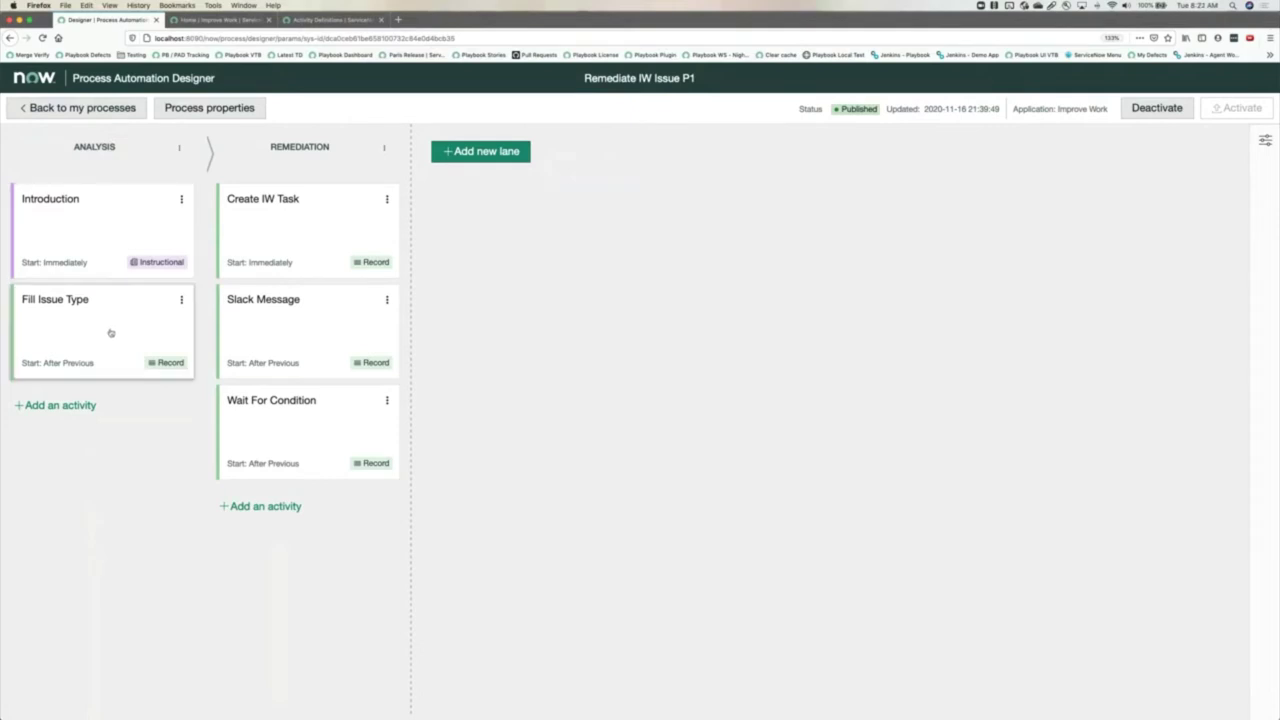
Review the configuration of the Fill Issue Type activity in the Analysis lane, including its record, table and conditions
click(110, 329)
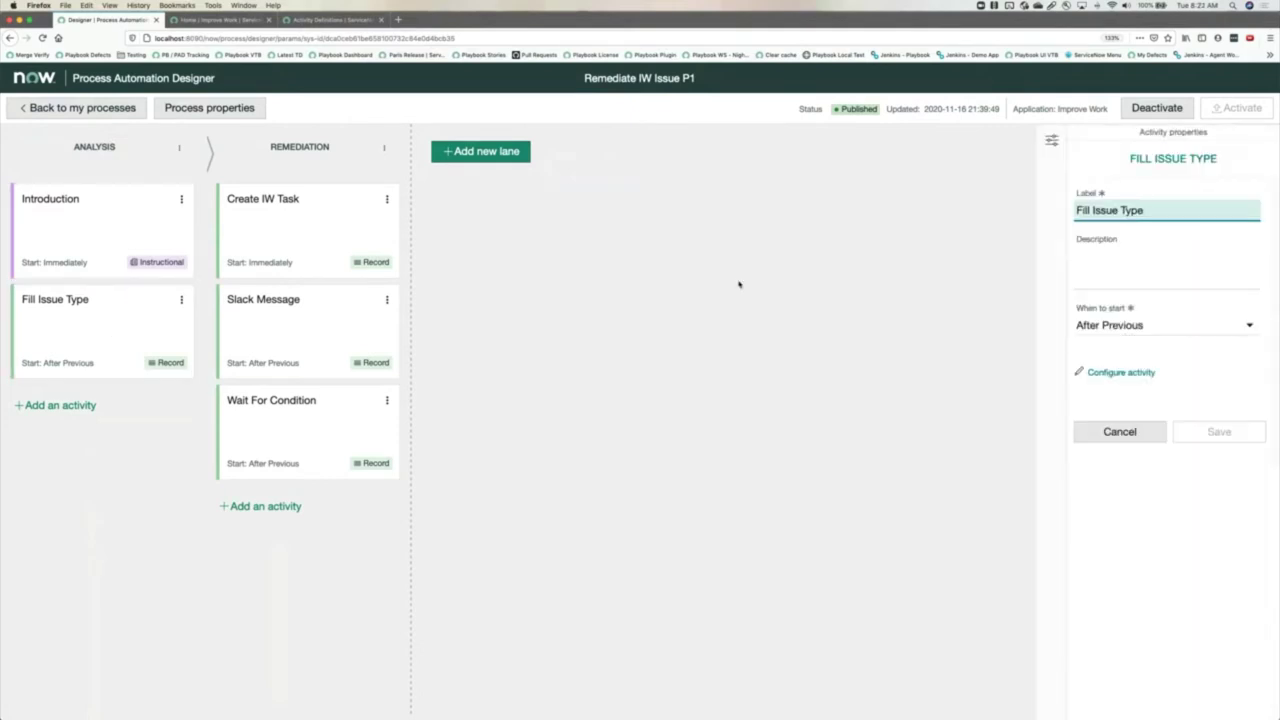
click(1108, 373)
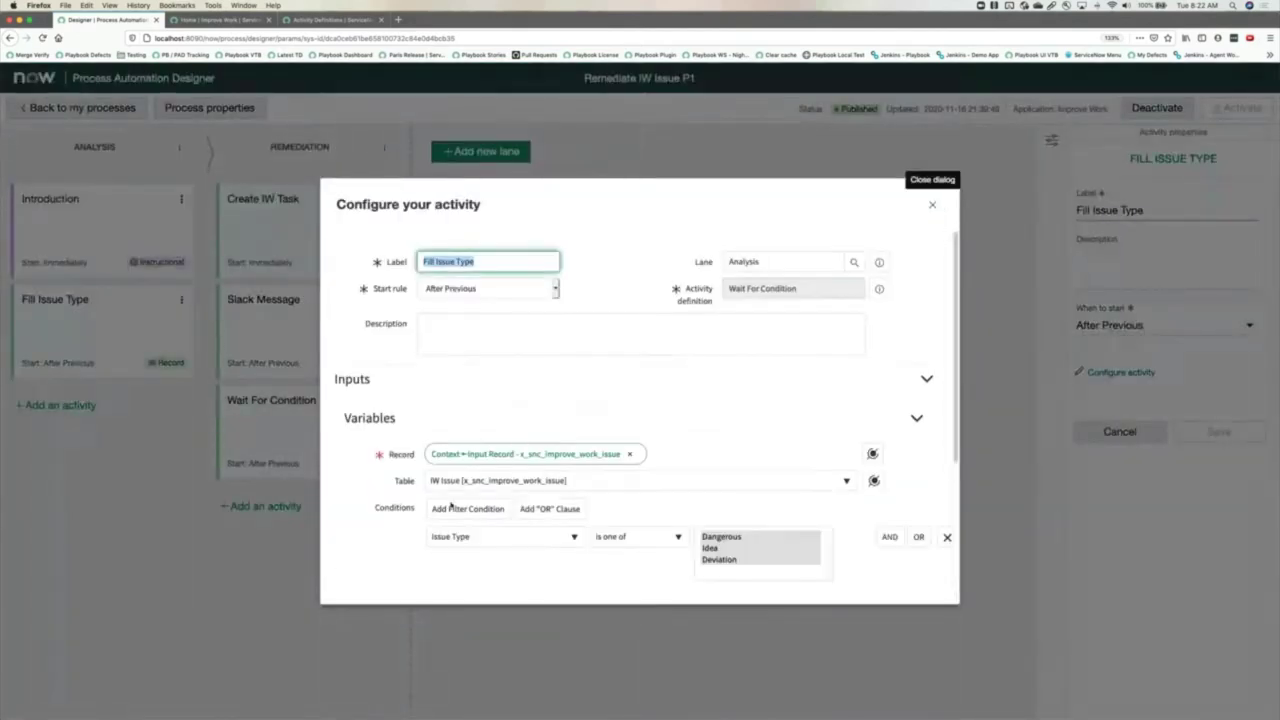
scroll(540, 480, down, 1)
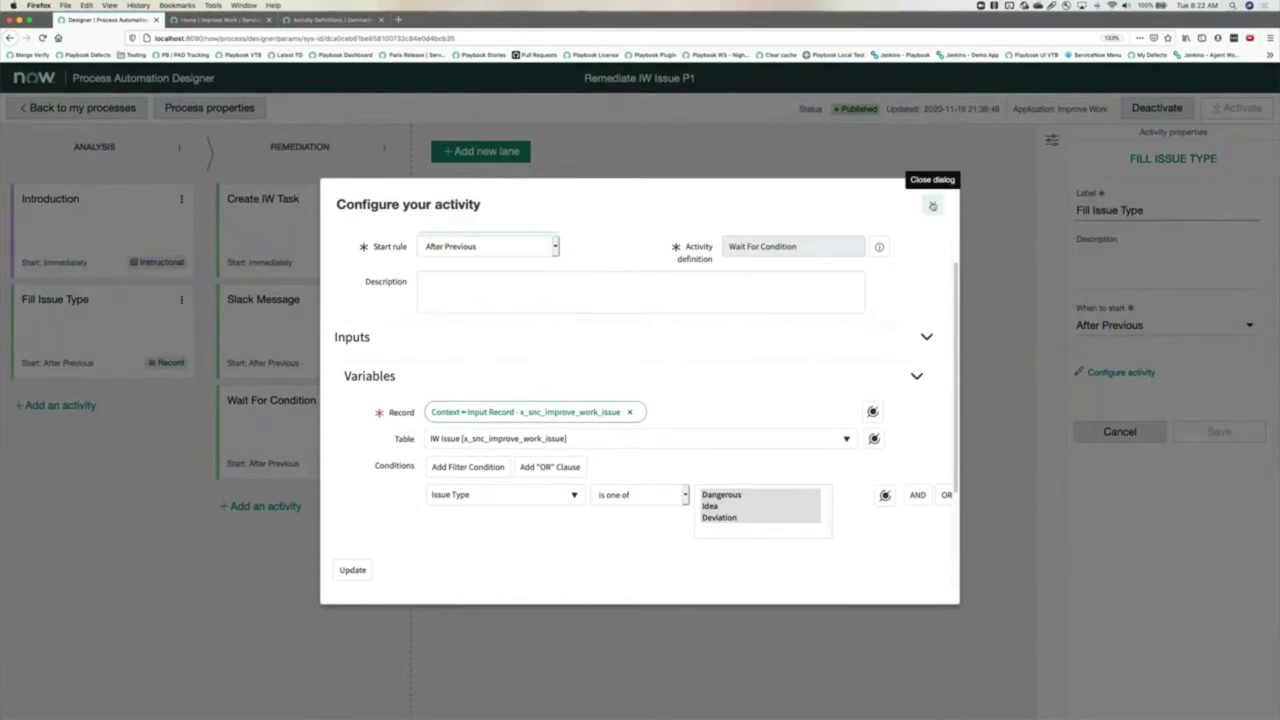
click(932, 206)
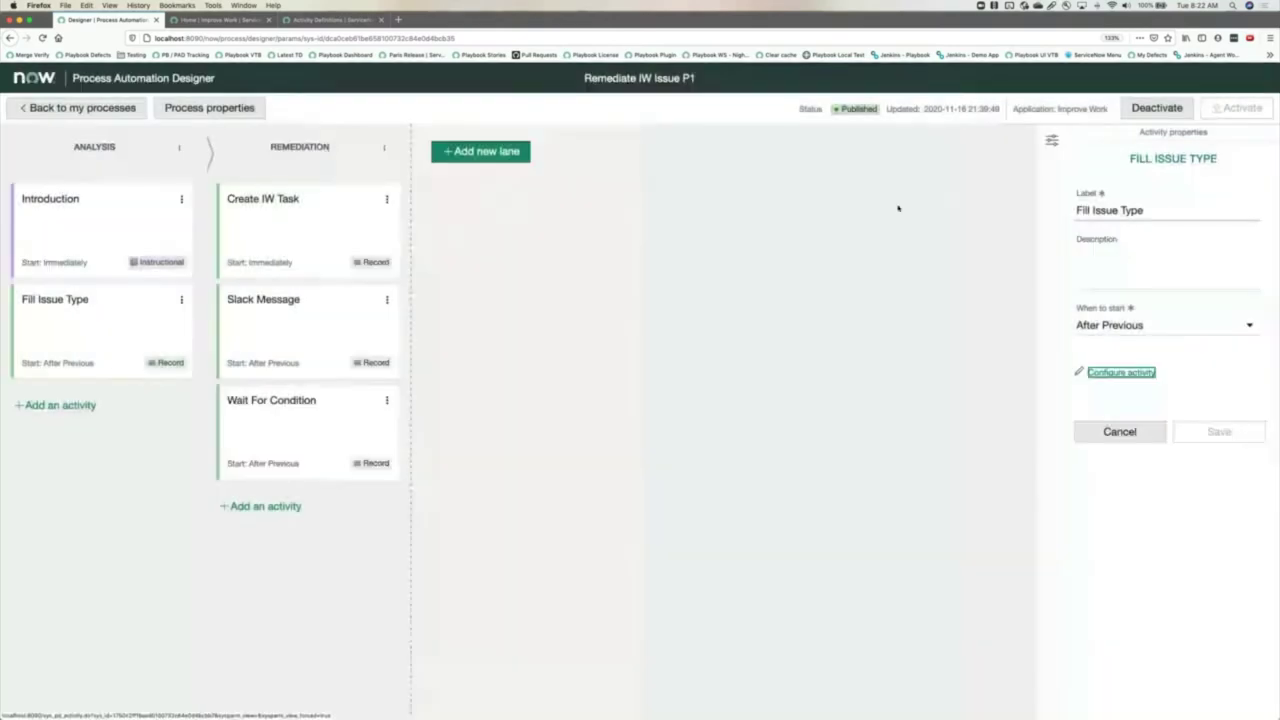
Review the configuration of the Create IW Task activity in the Remediation lane, including its table name and field values
click(282, 220)
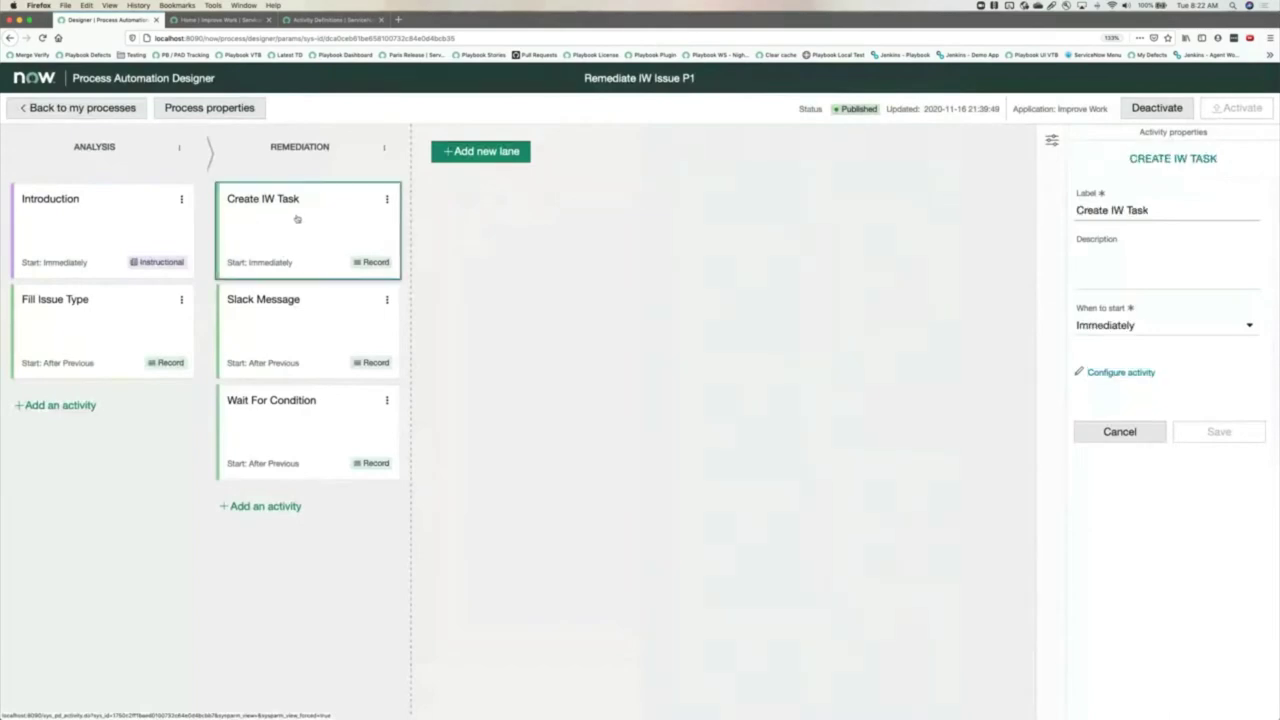
click(1119, 373)
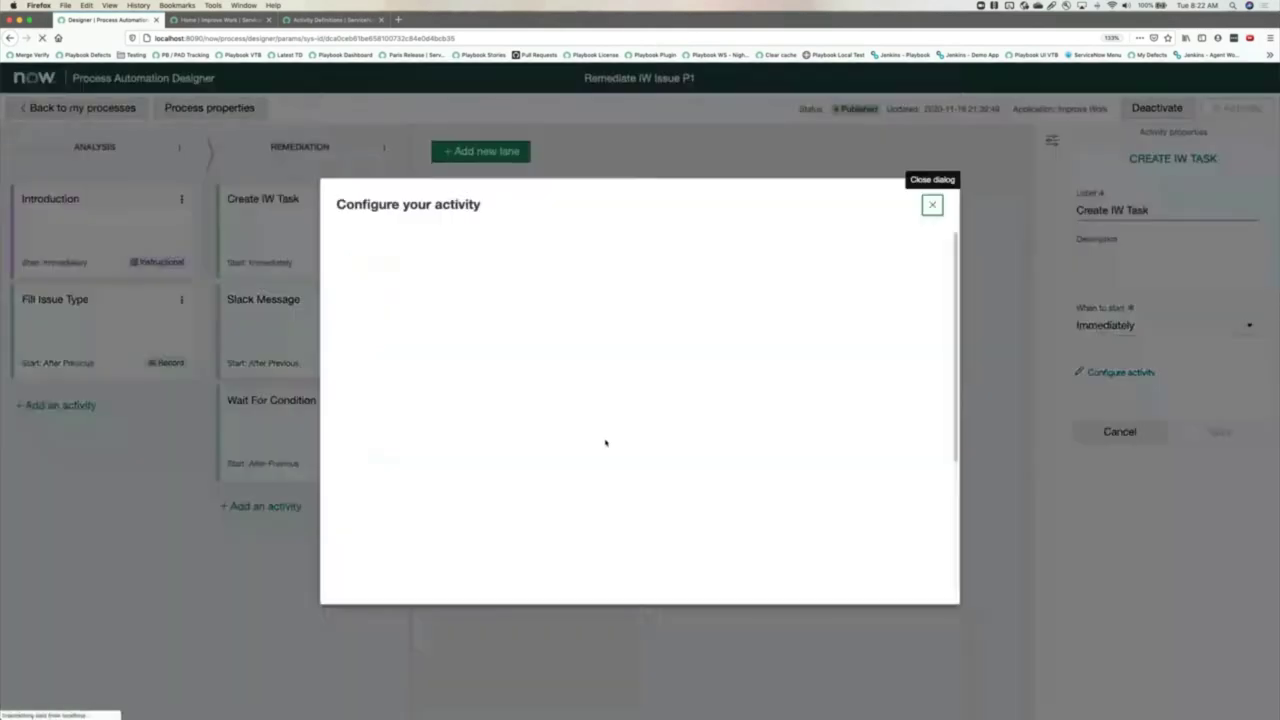
scroll(465, 414, down, 2)
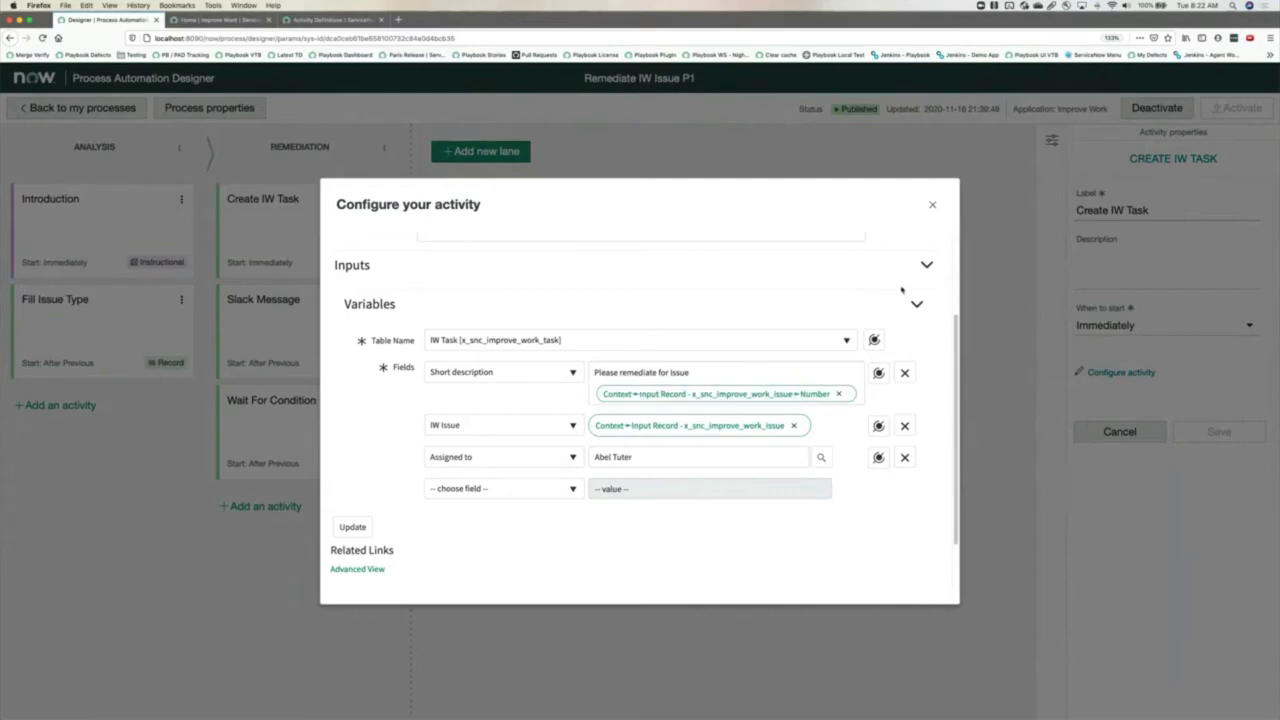
click(930, 203)
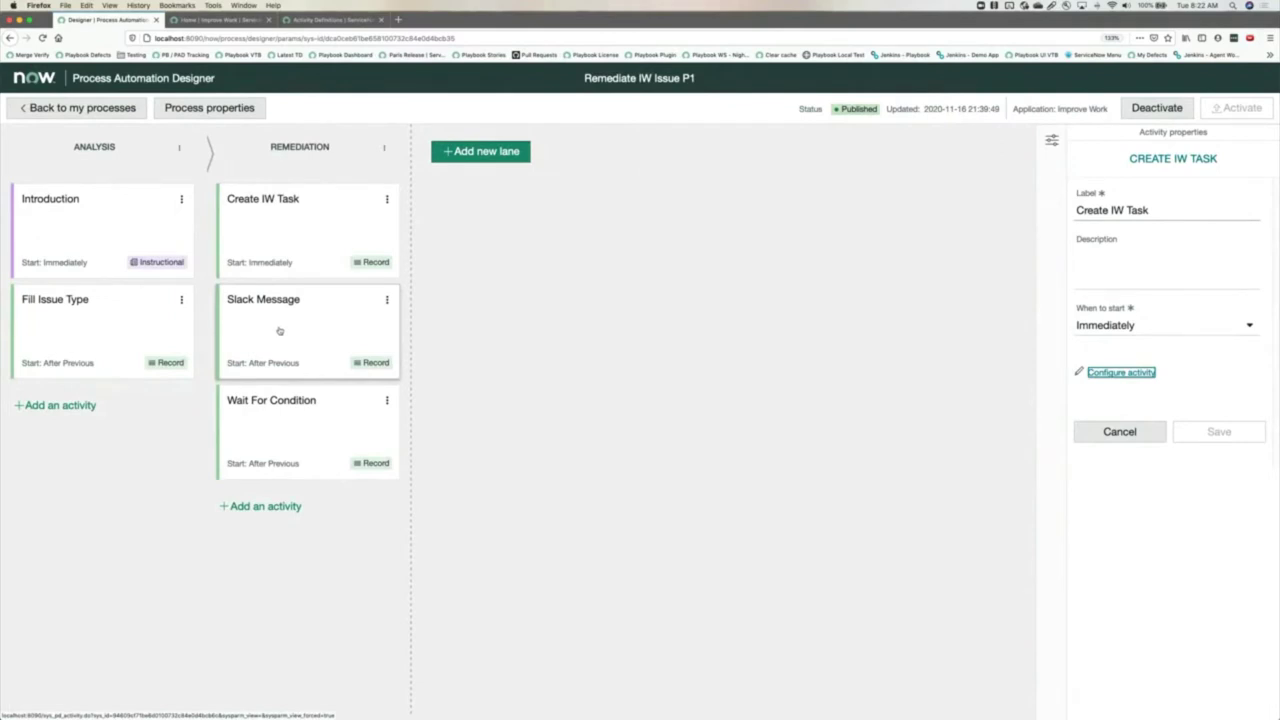
Review the configuration of the Wait For Condition activity in the Remediation lane, including its State condition
click(306, 416)
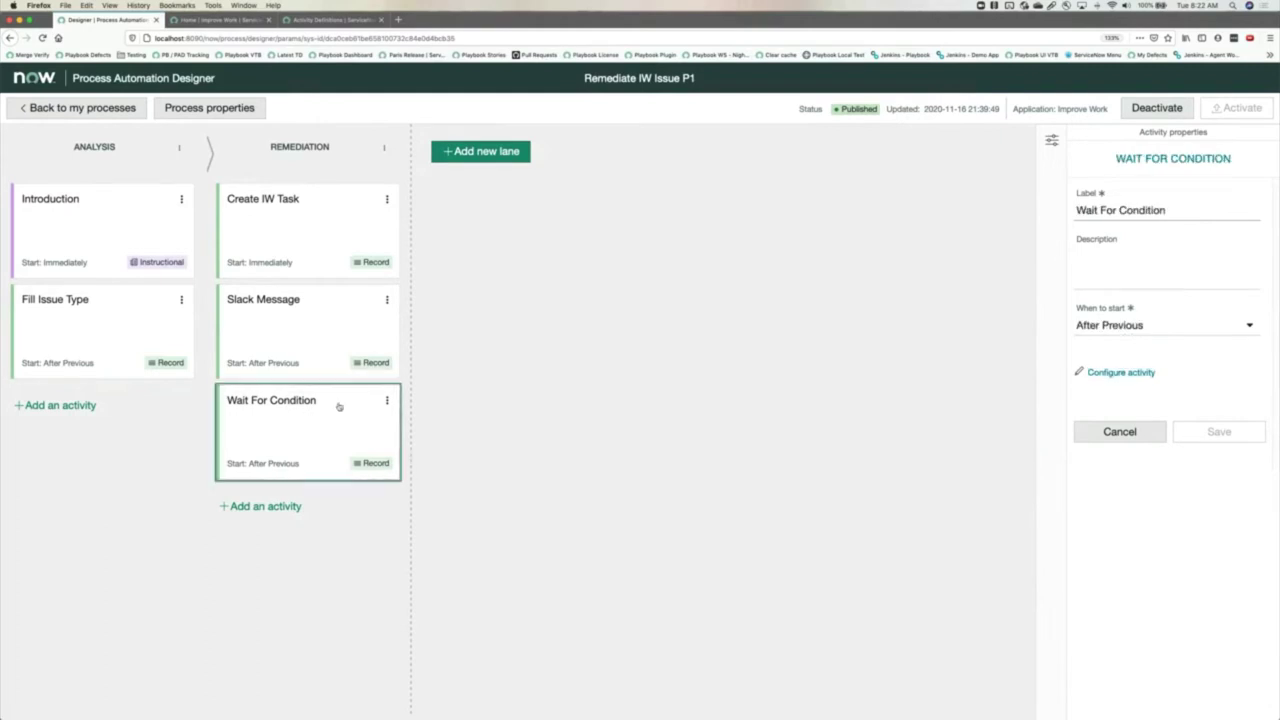
click(1118, 372)
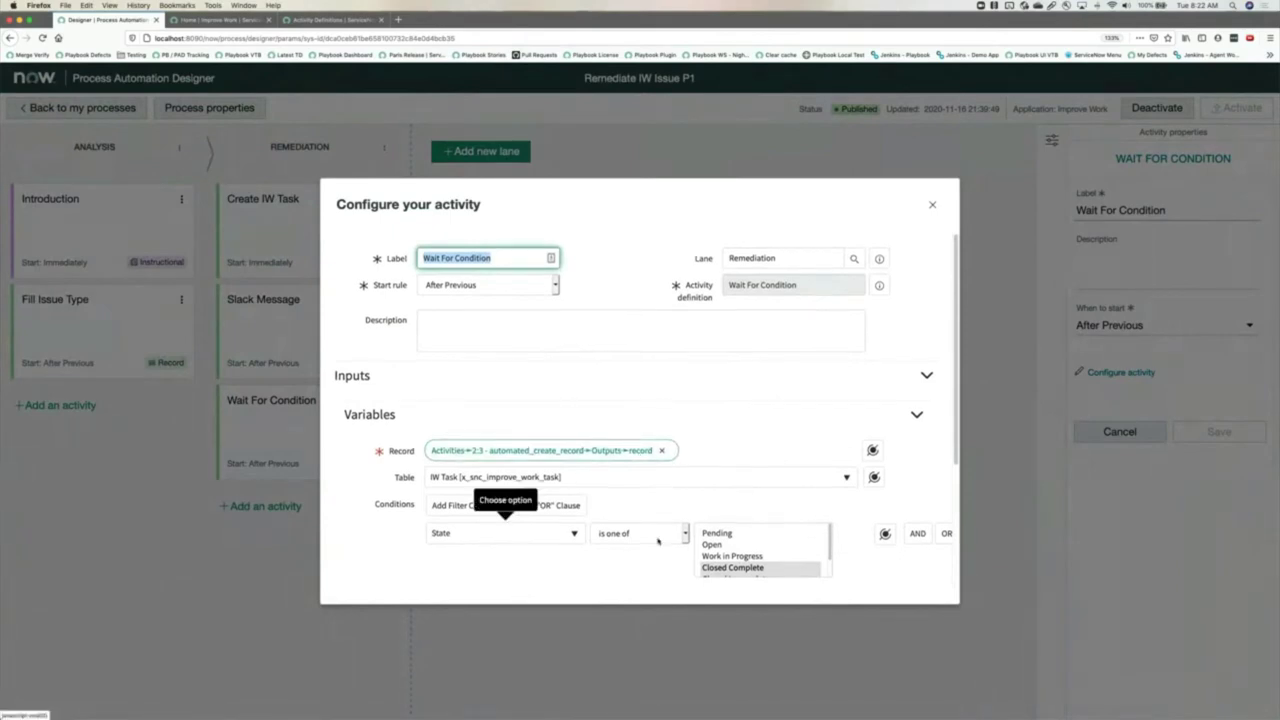
scroll(757, 540, down, 1)
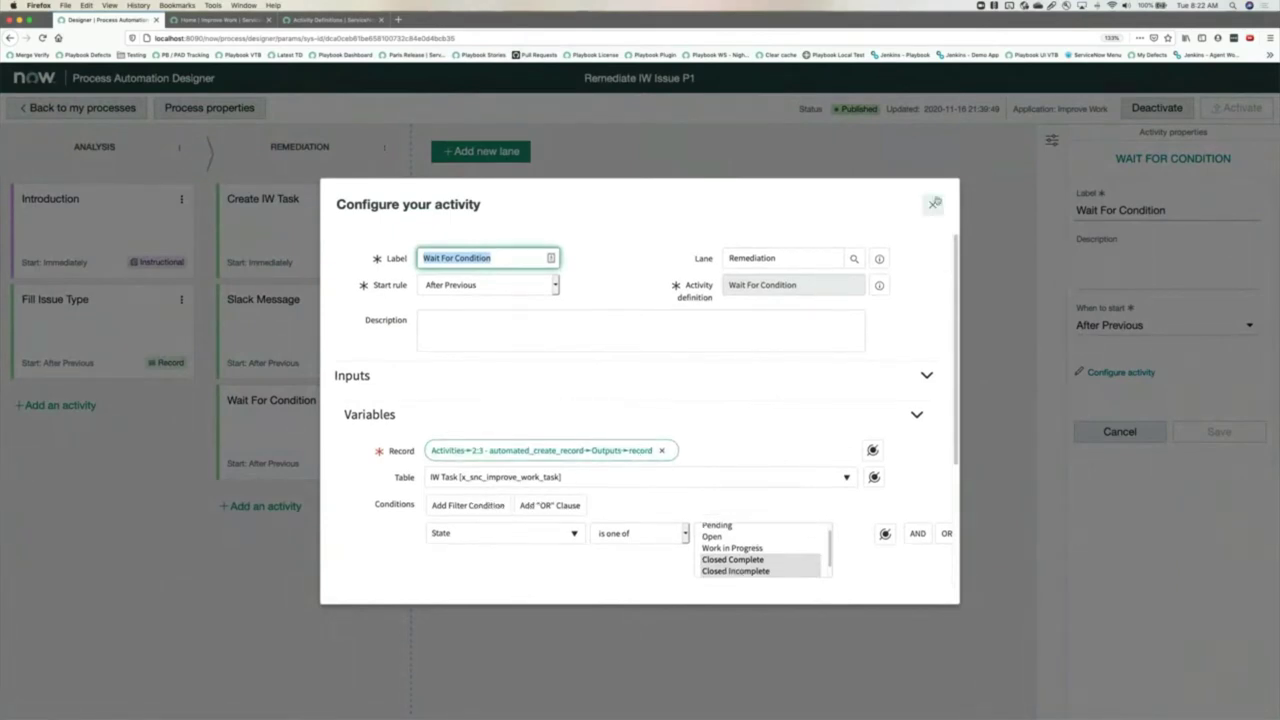
click(932, 204)
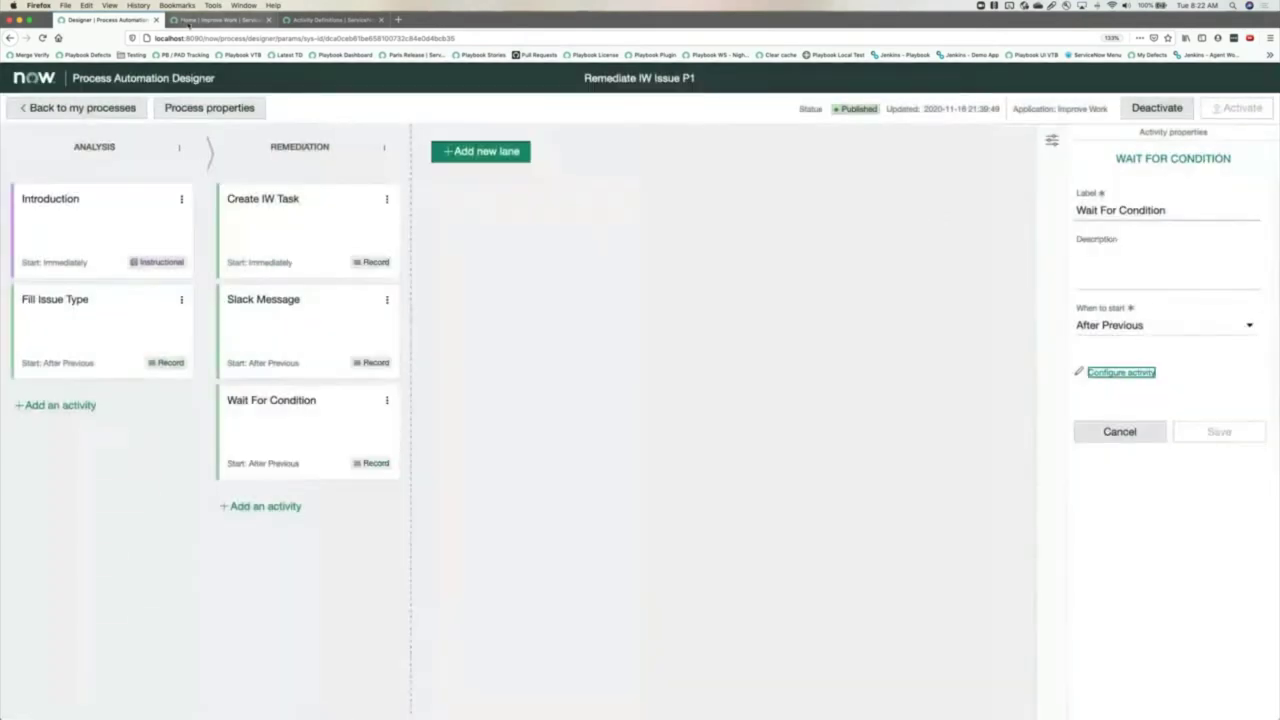
Reload the Improve Work workspace and save a new IW Issue with the short description "How about a new coffee maker?"
click(188, 22)
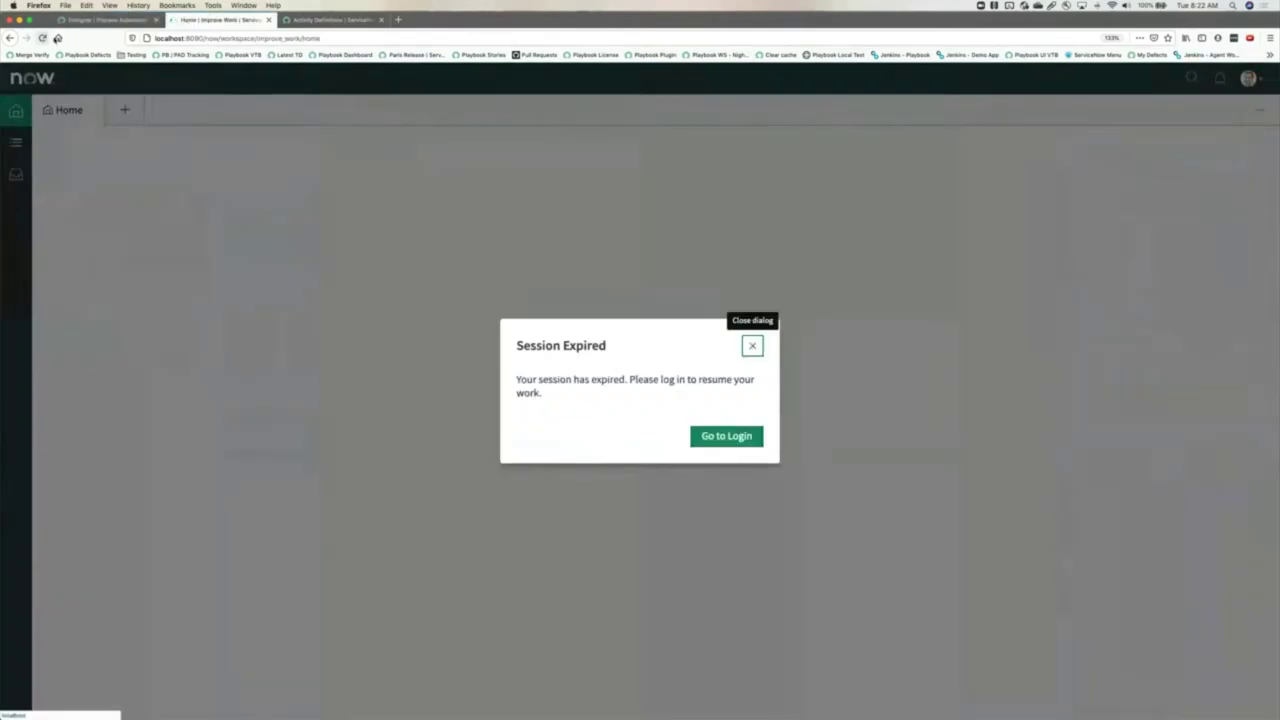
click(42, 37)
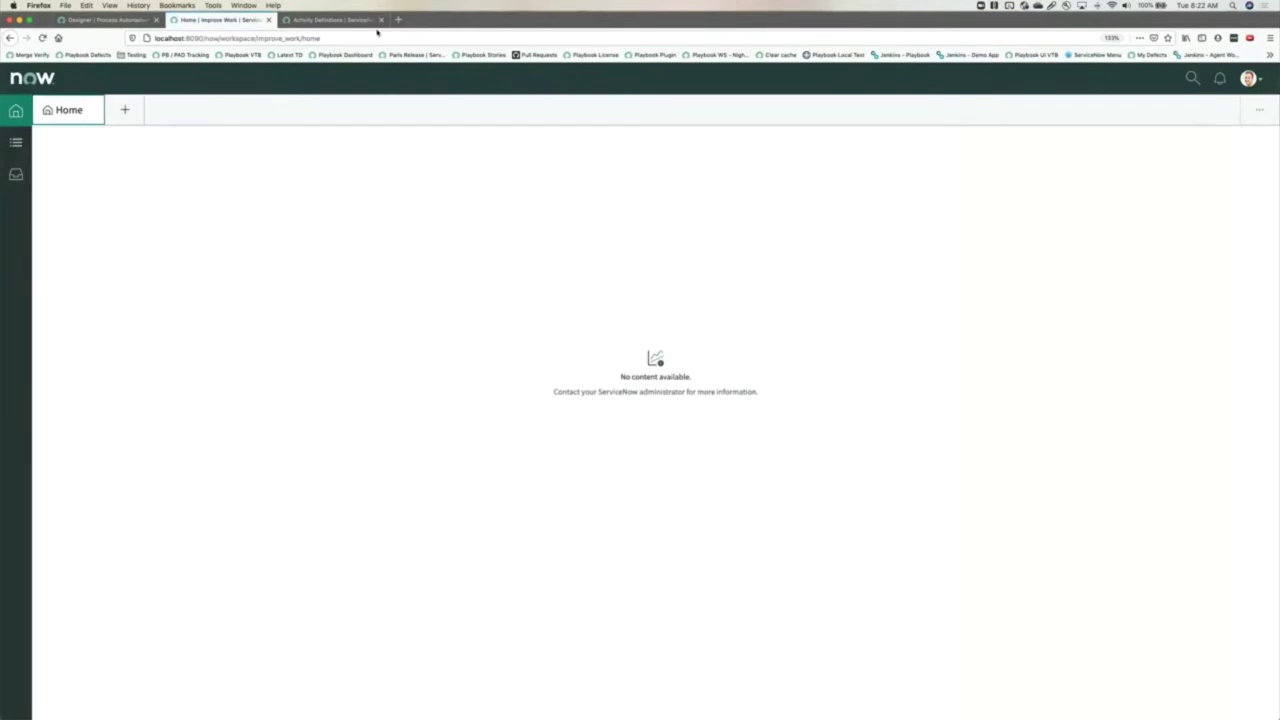
click(127, 112)
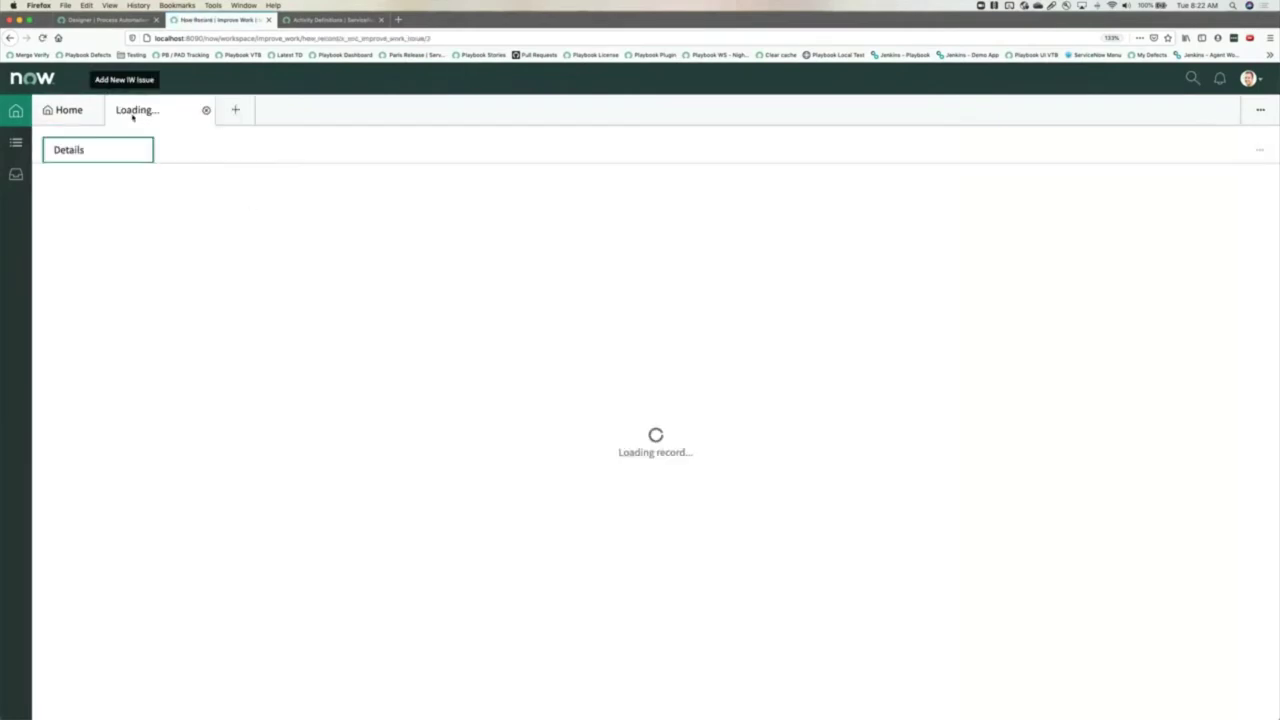
click(130, 346)
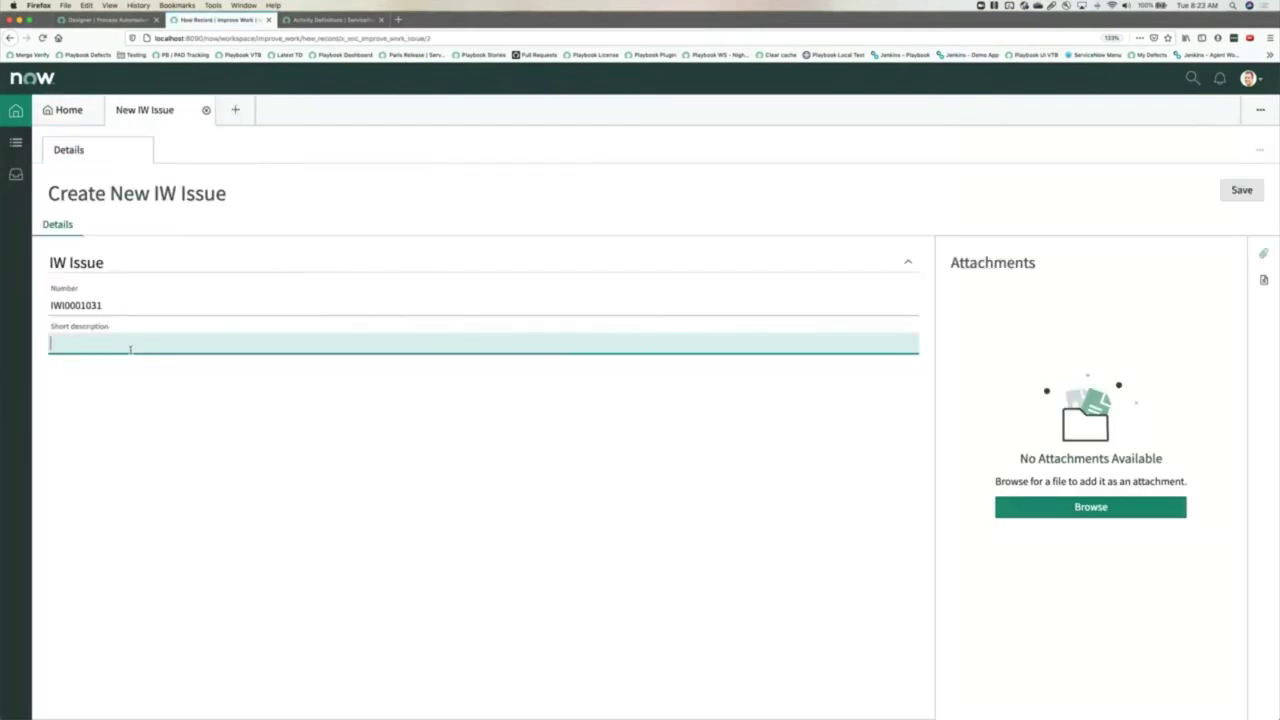
text(How about a new coffee maker?)
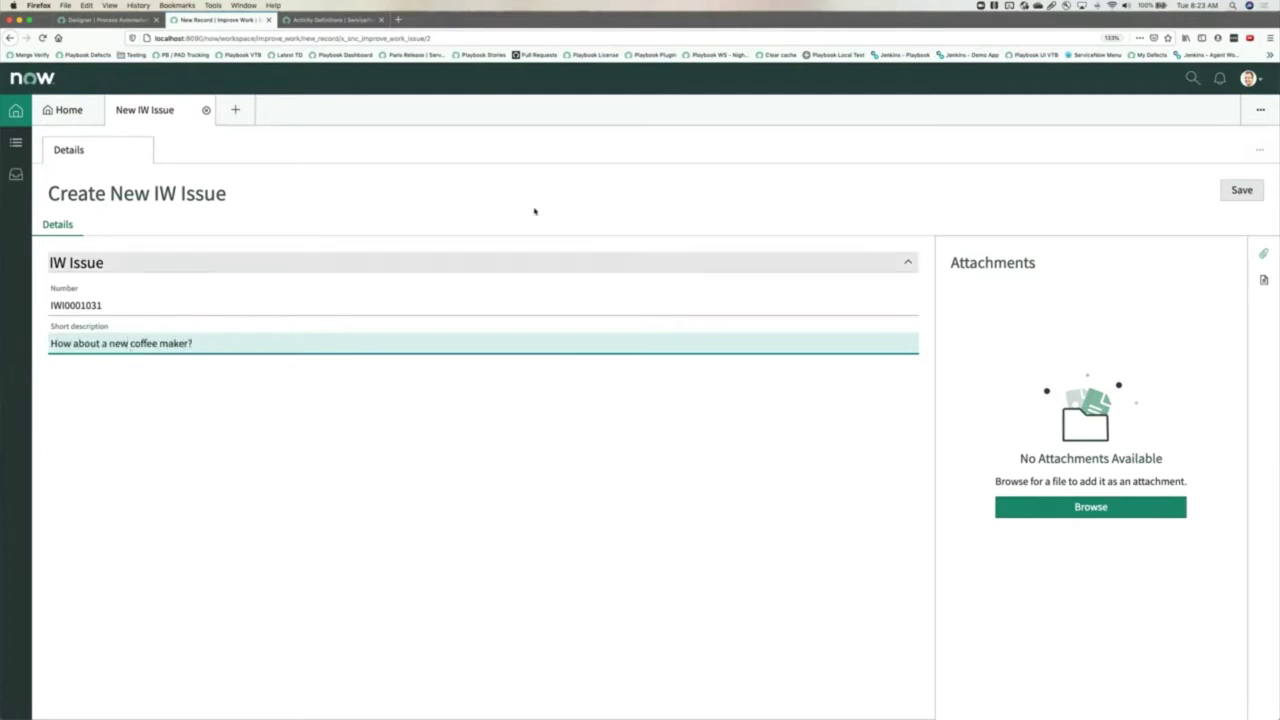
click(1238, 192)
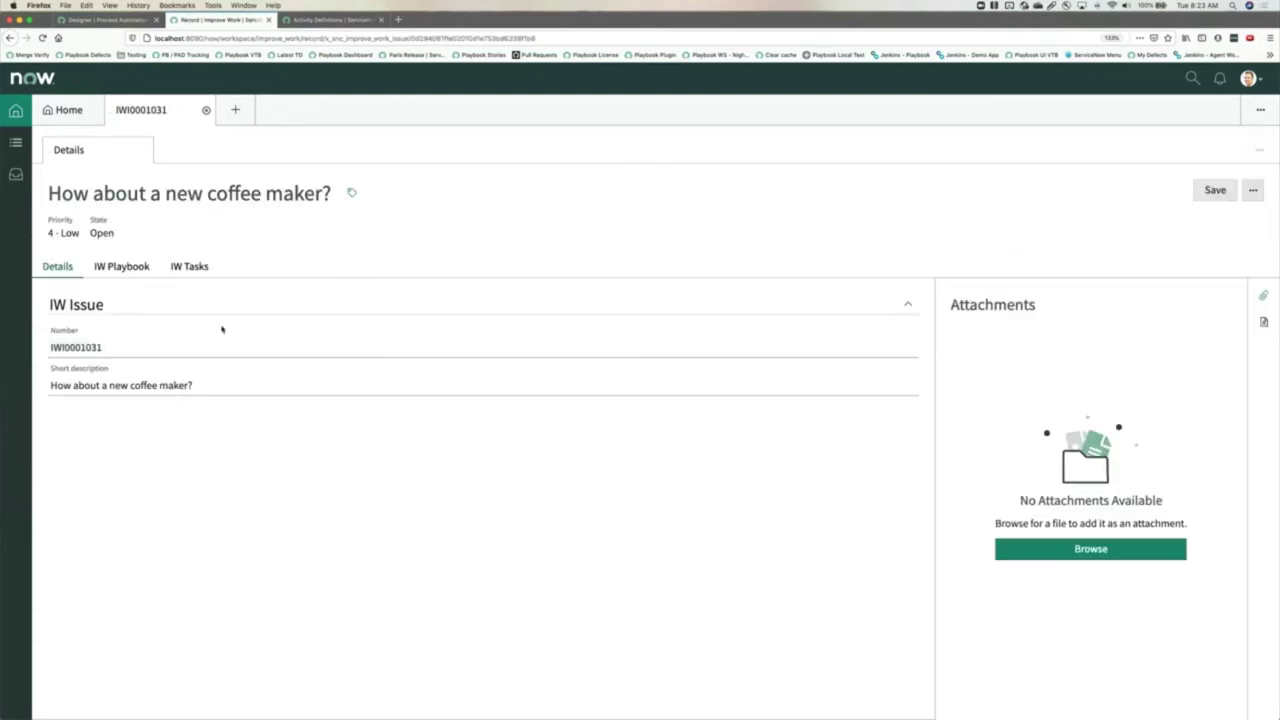
Open the new issue's IW Playbook and mark the Introduction activity complete
click(116, 268)
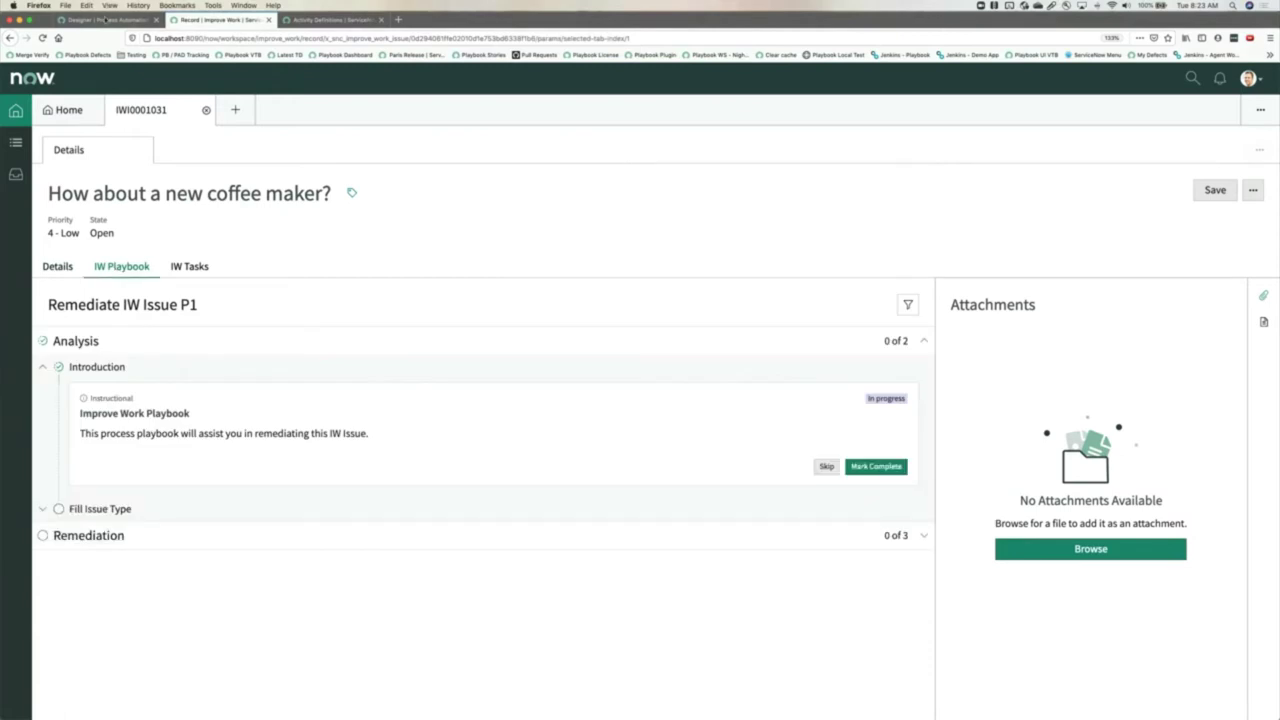
click(105, 20)
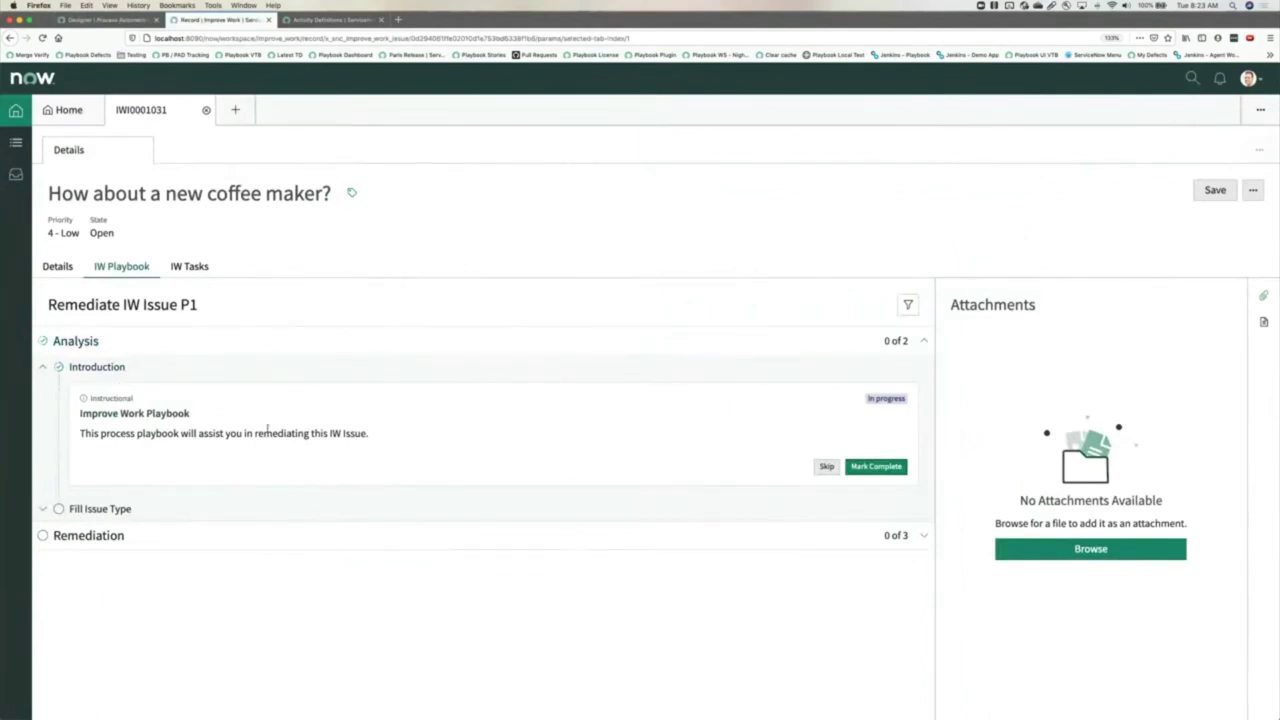
click(868, 470)
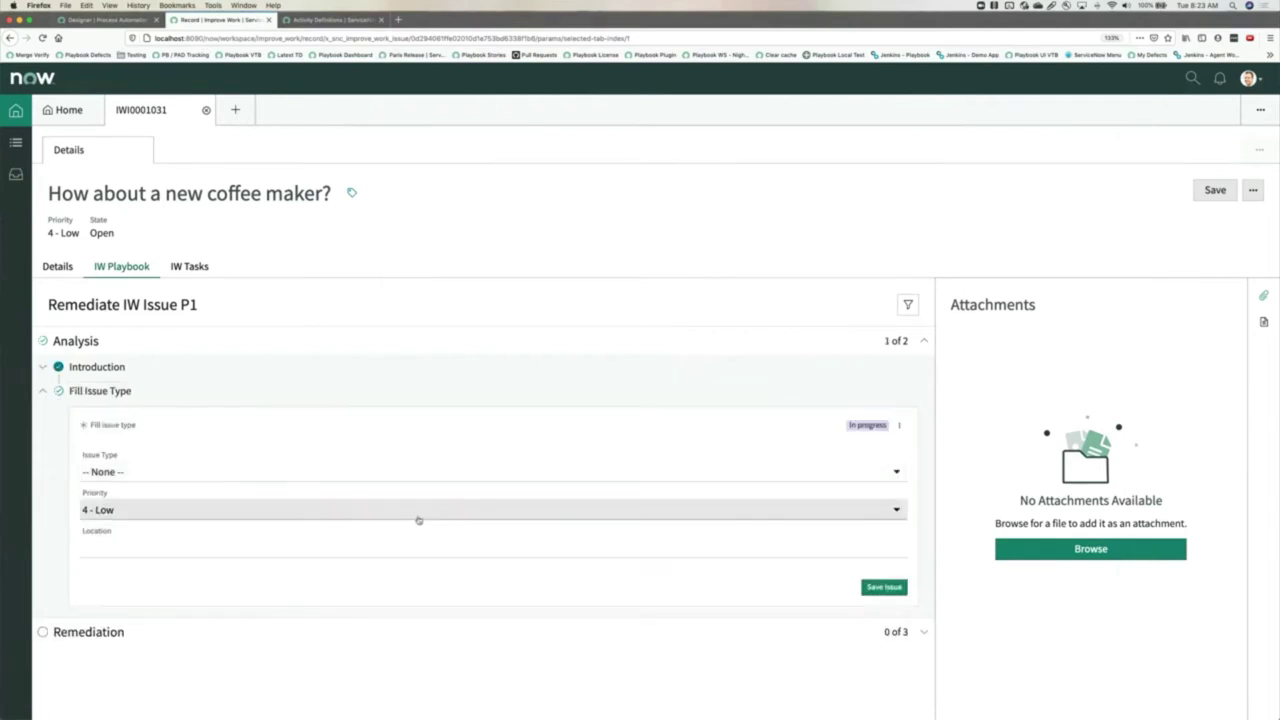
Fill in the Fill Issue Type activity with issue type Idea, priority 5 - Planning and a suggested location, and save the issue
click(152, 481)
click(108, 534)
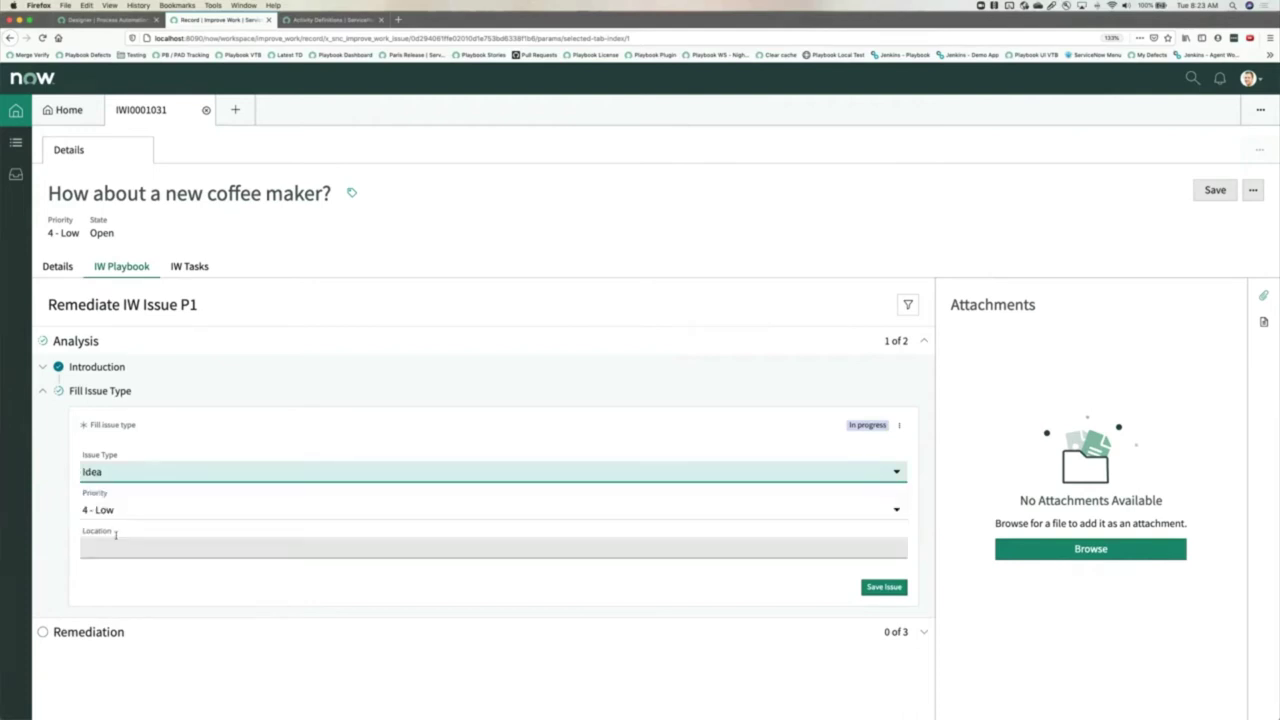
click(124, 511)
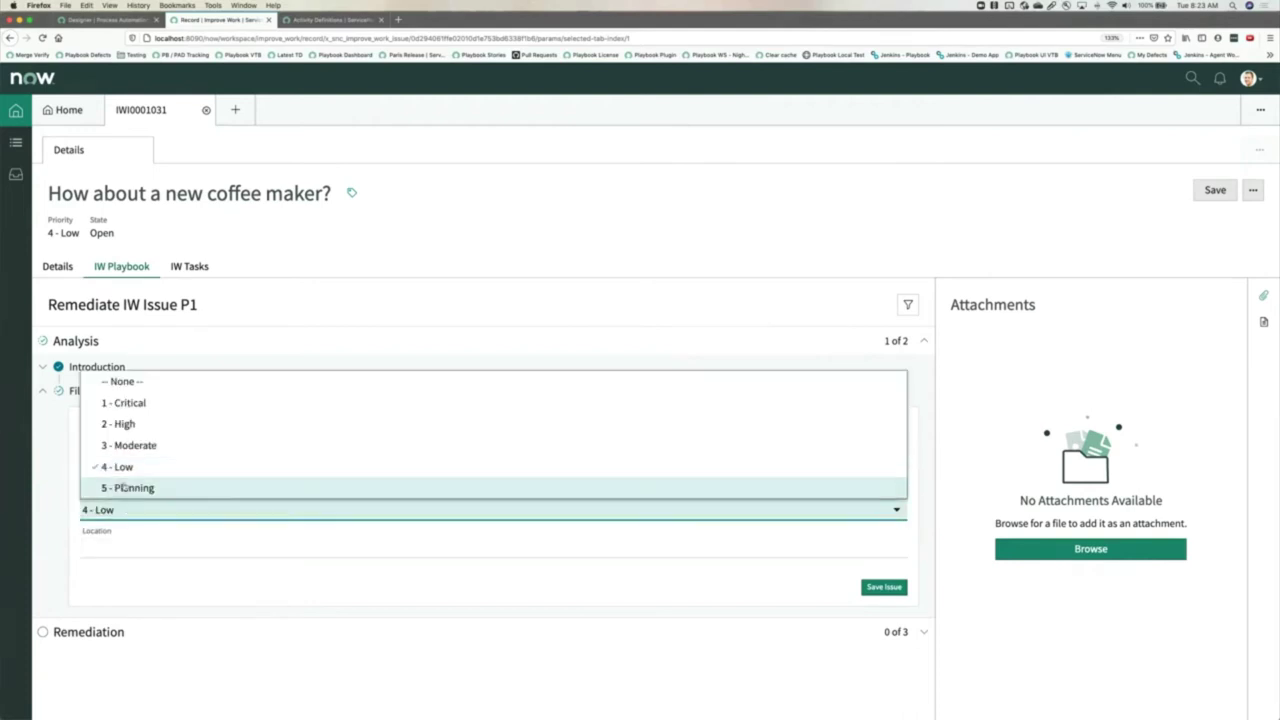
click(124, 487)
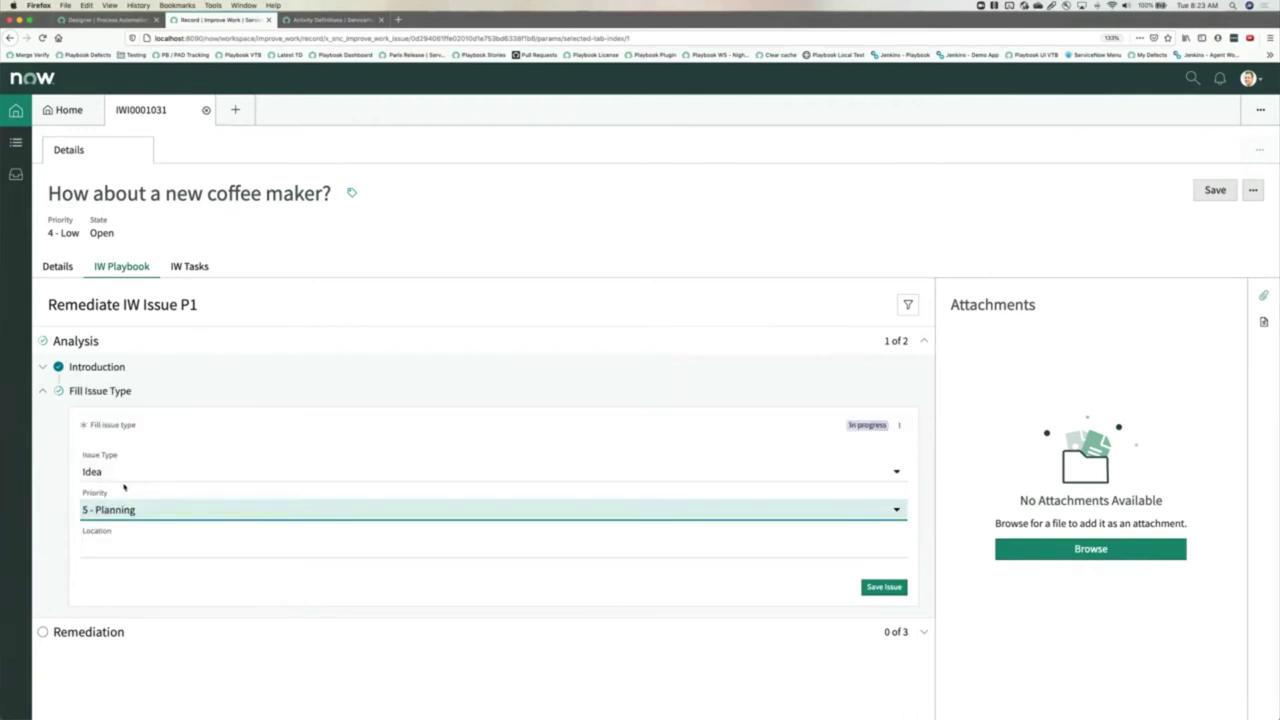
click(114, 548)
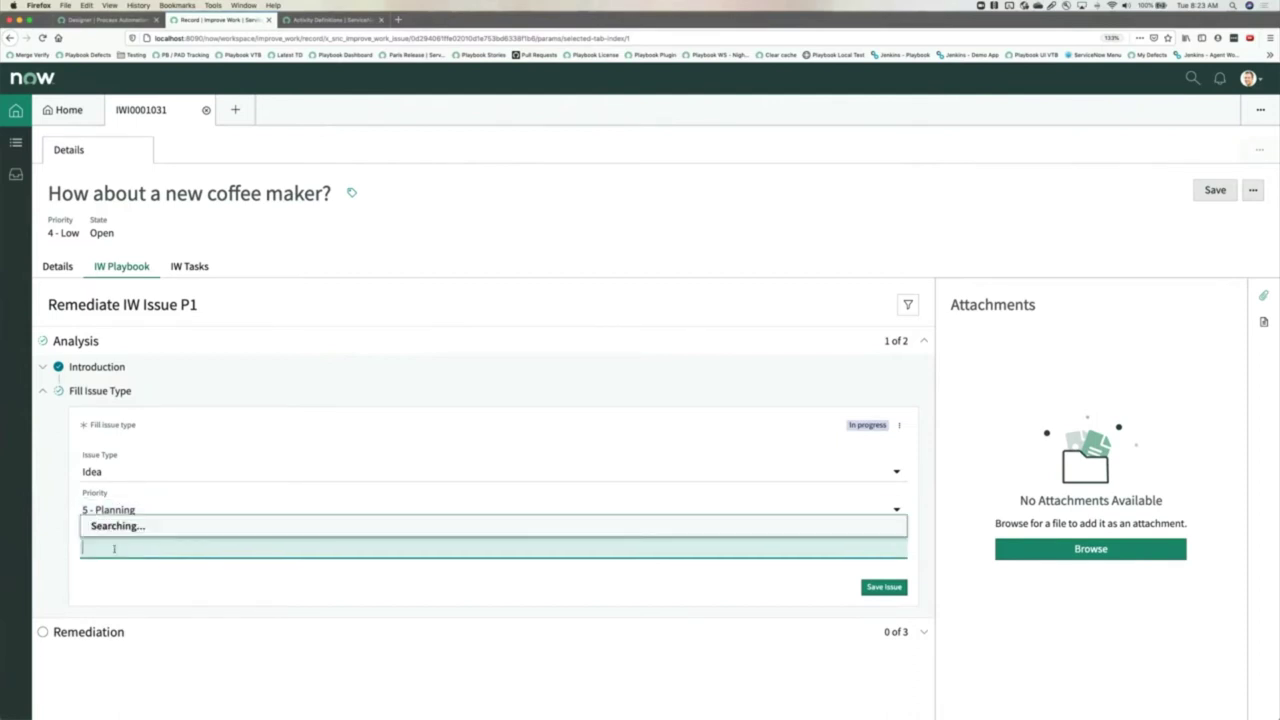
click(165, 358)
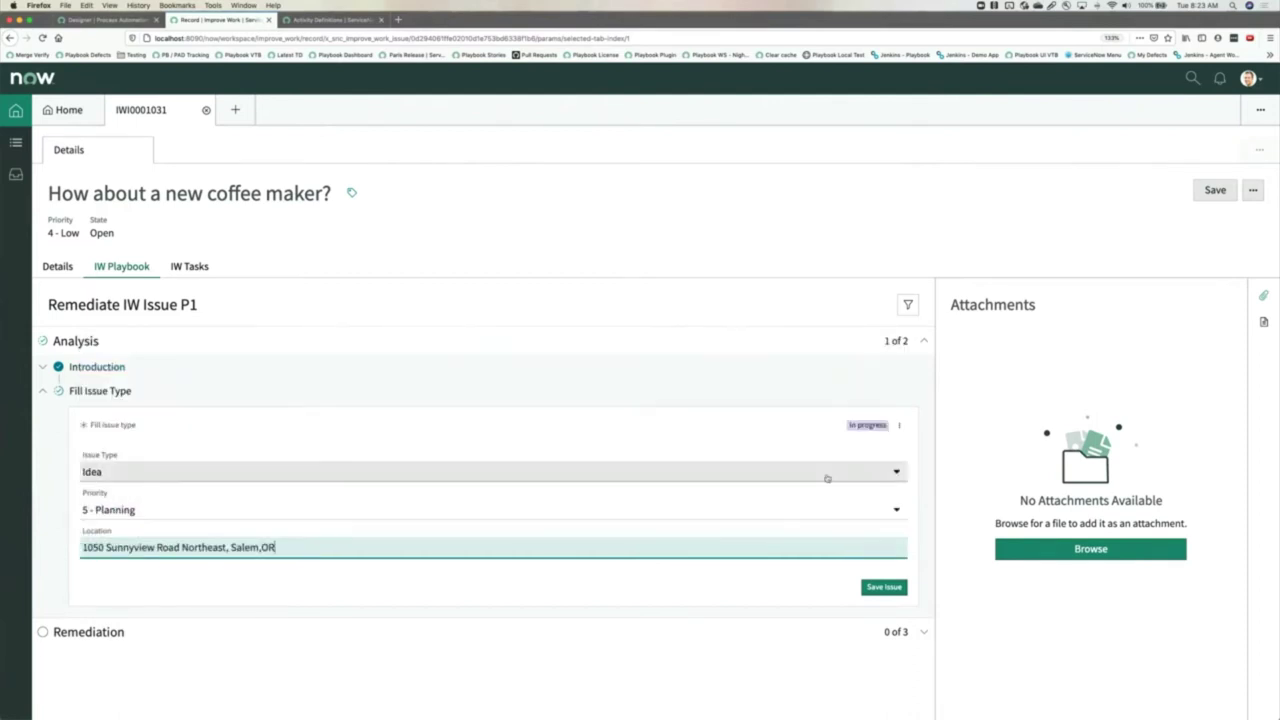
click(868, 587)
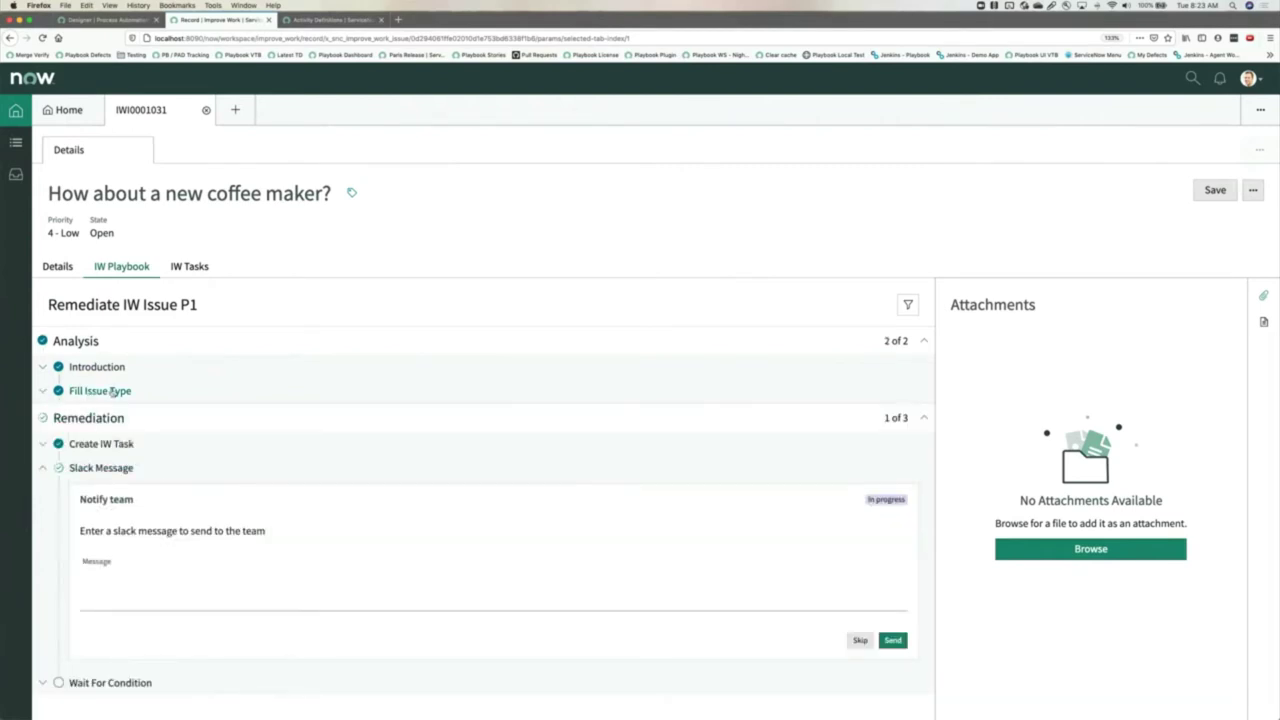
Check the Create IW Task activity's details and send the team the Slack message "Coffee maker sounds like a good idea to me!"
click(157, 445)
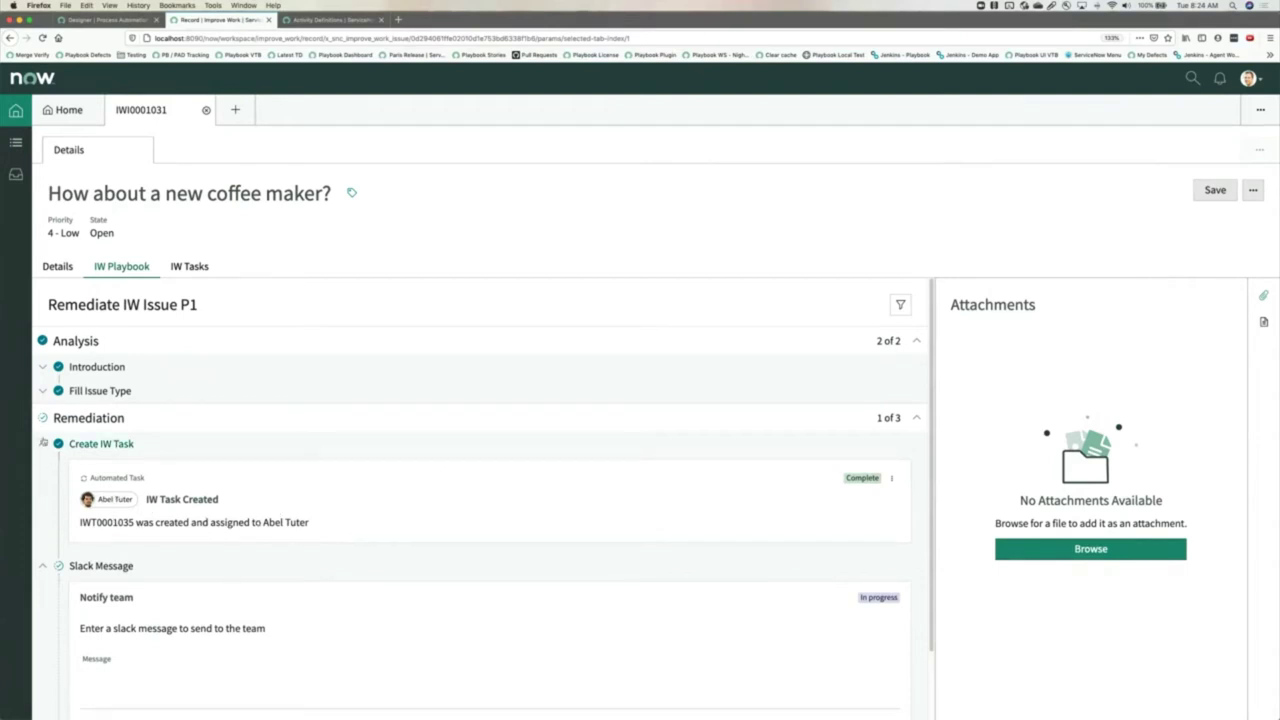
click(43, 446)
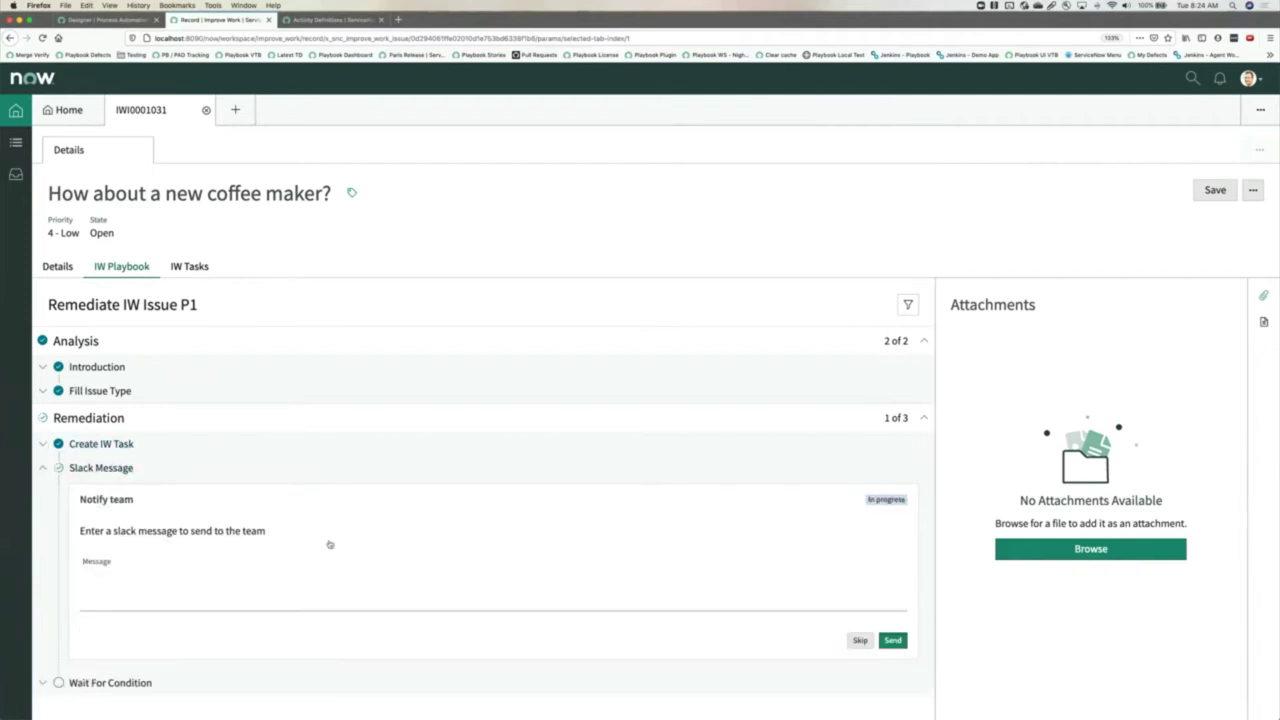
click(203, 587)
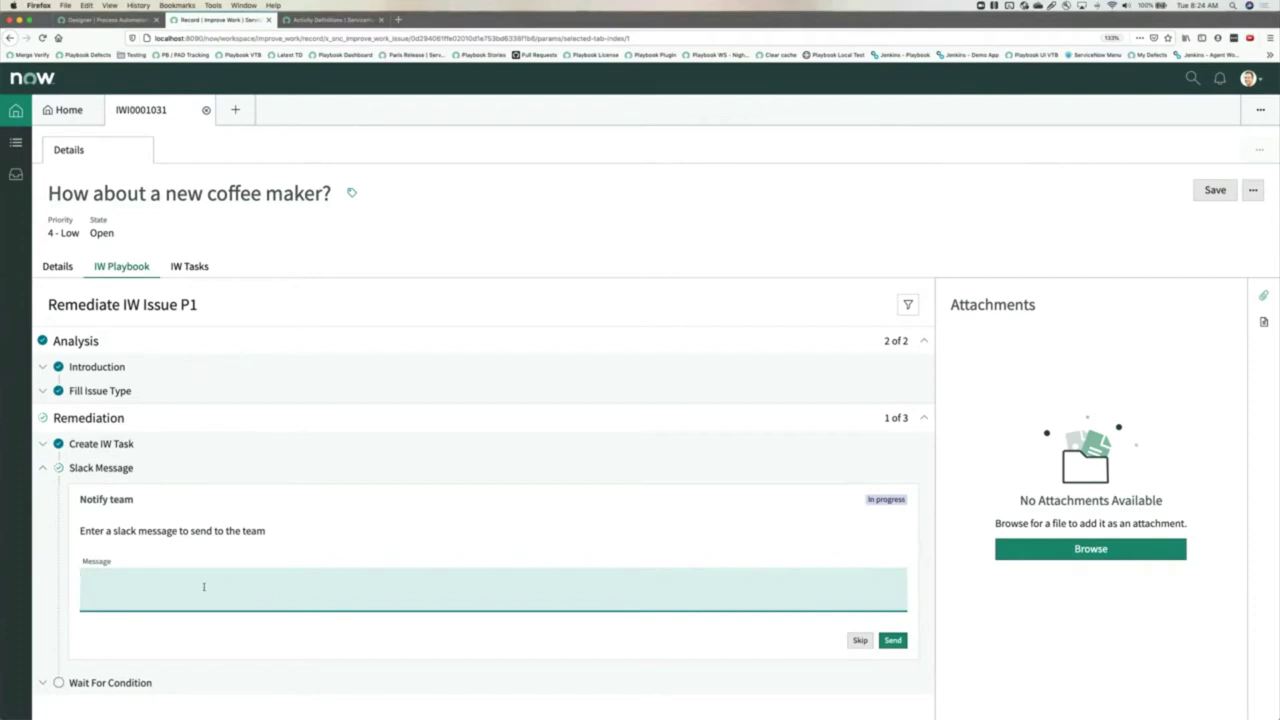
text(Coffee maker sounds like a good )
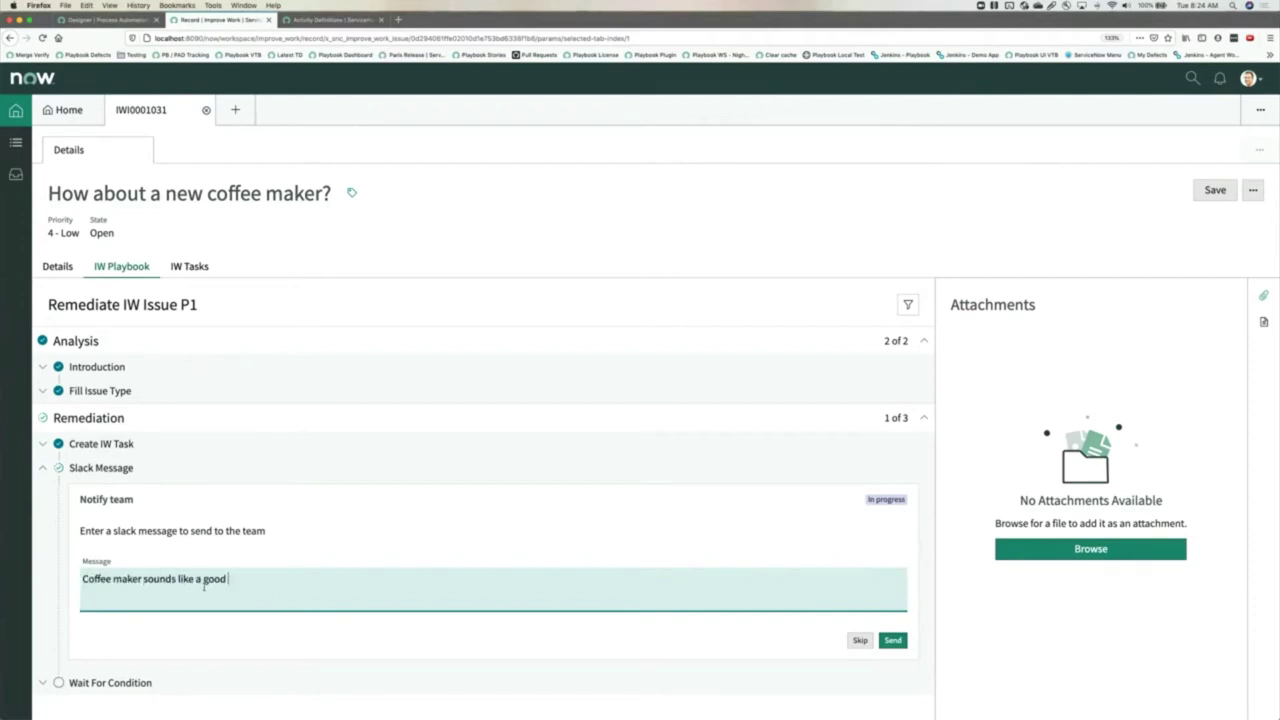
text(idea to me!)
click(903, 641)
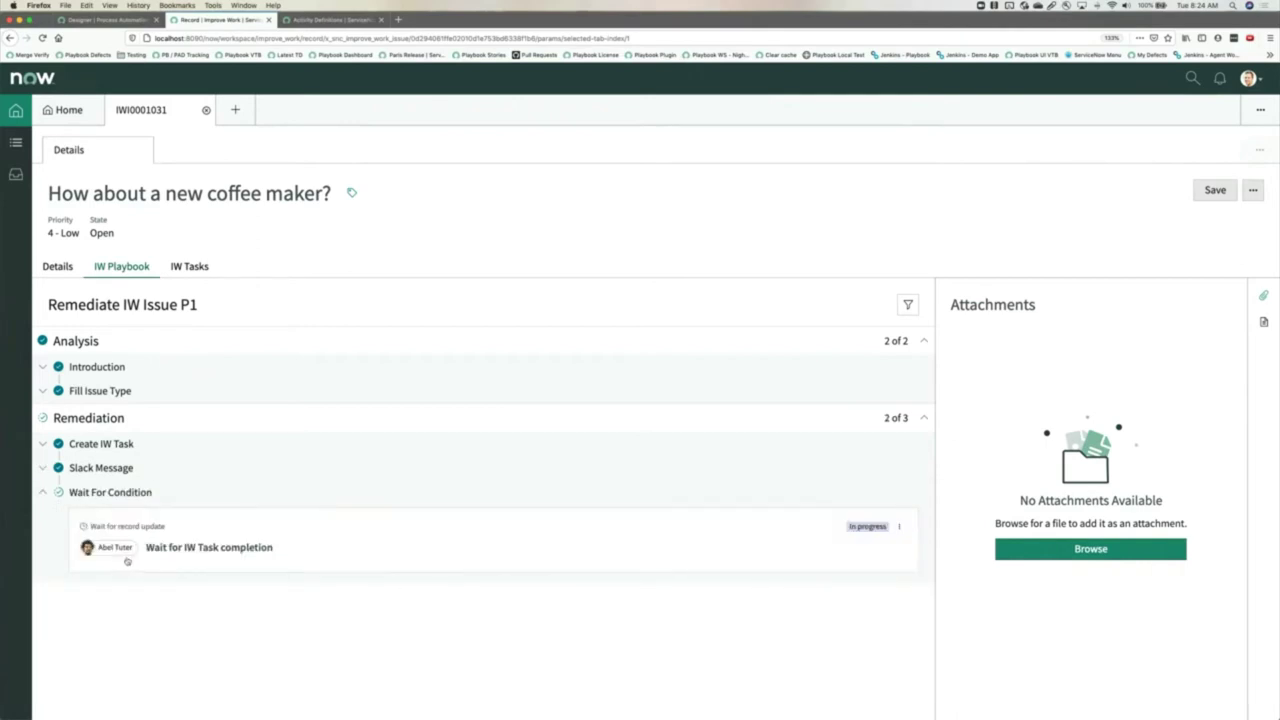
Switch to Slack, check the Trestian workspace's sandbox channel for the playbook message, and return to the issue's playbook in Firefox
key(super+Tab)
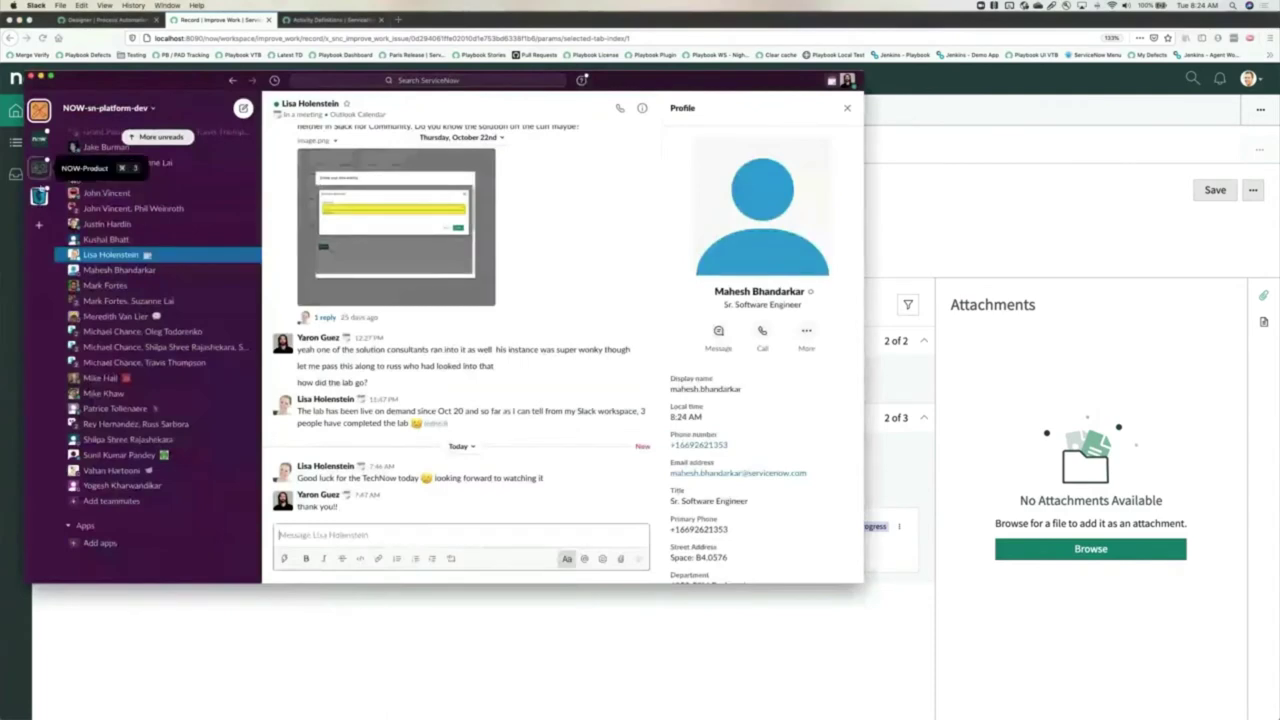
click(40, 196)
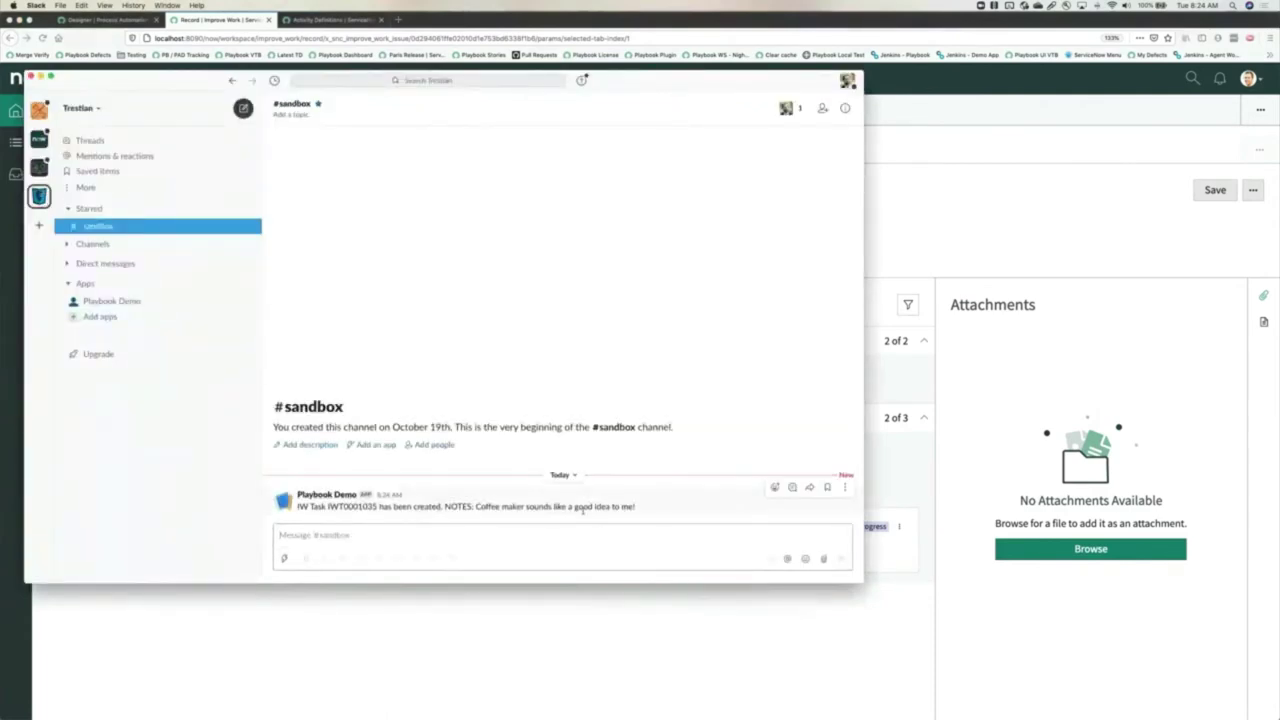
click(523, 678)
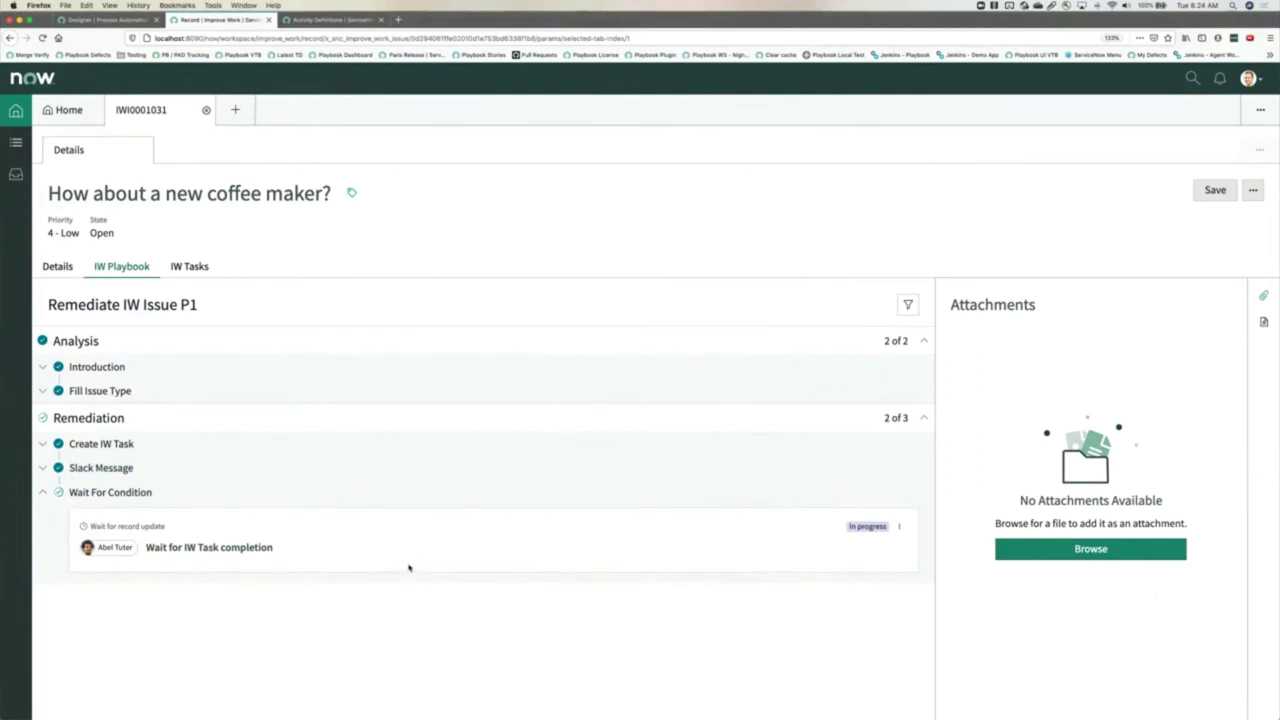
Open the issue's IW Task, save it with state Closed Complete, and return to the issue's IW Playbook
click(193, 268)
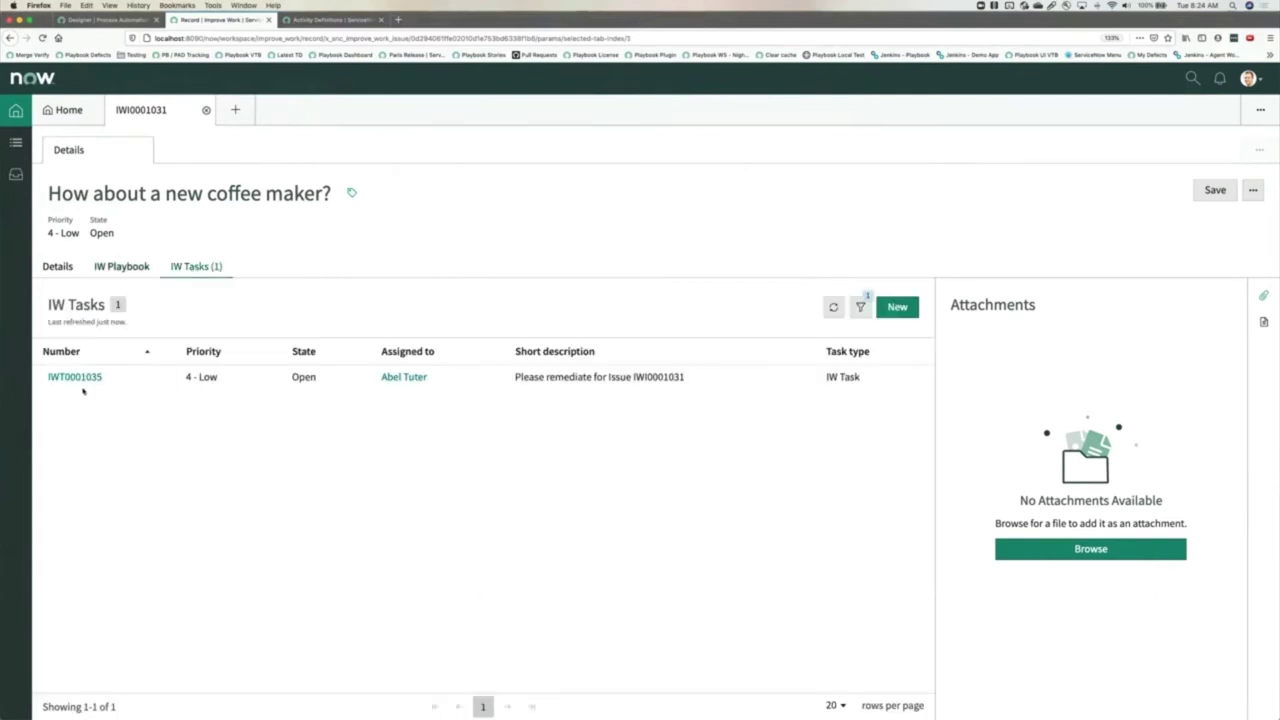
click(76, 378)
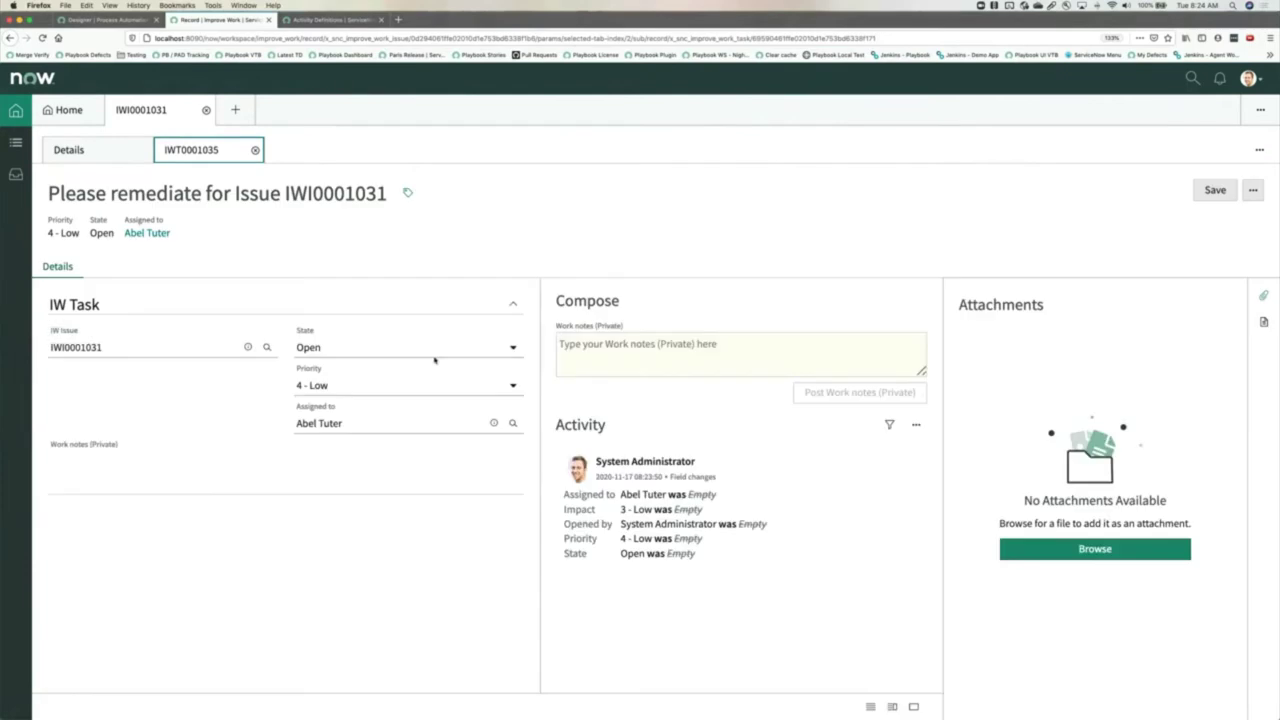
click(326, 347)
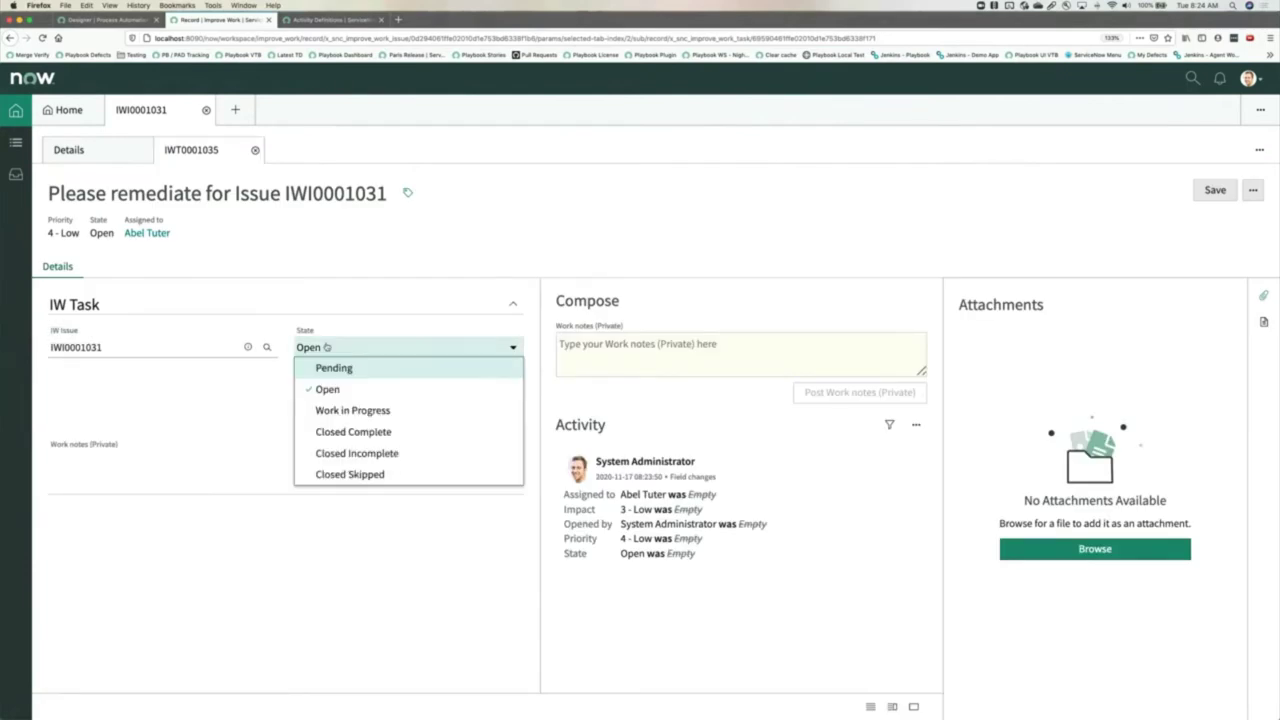
click(345, 433)
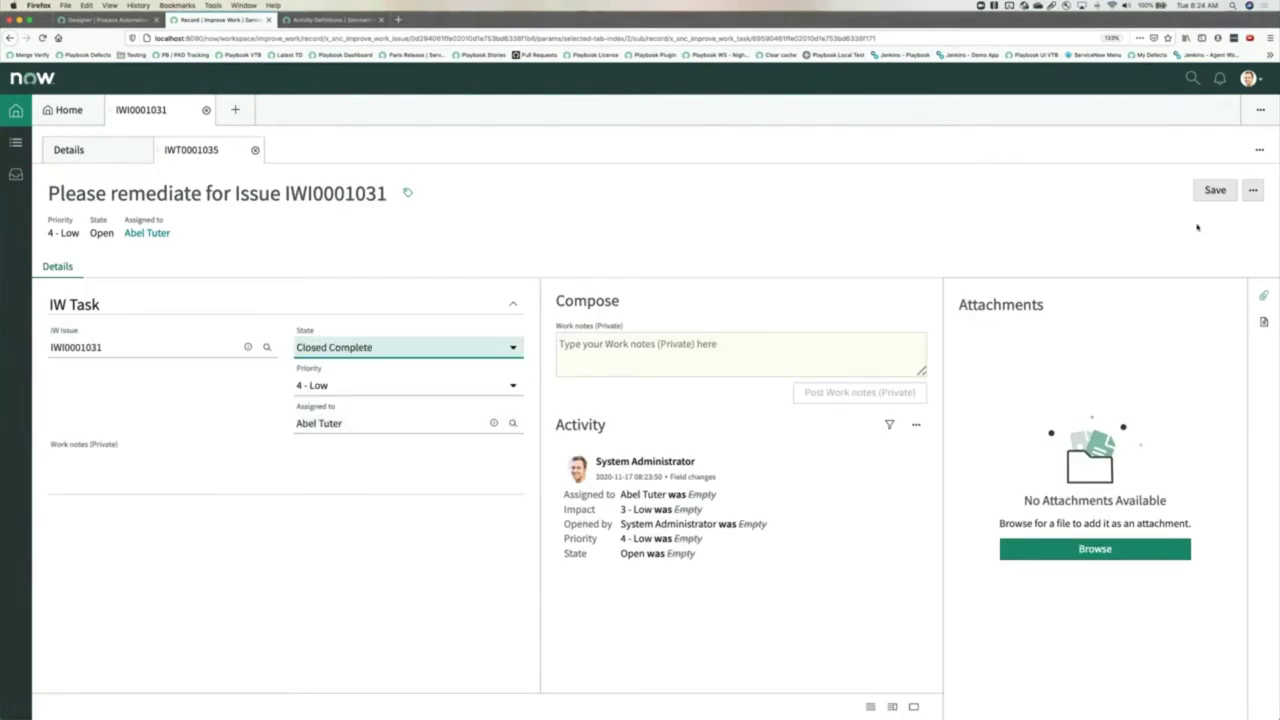
click(1196, 190)
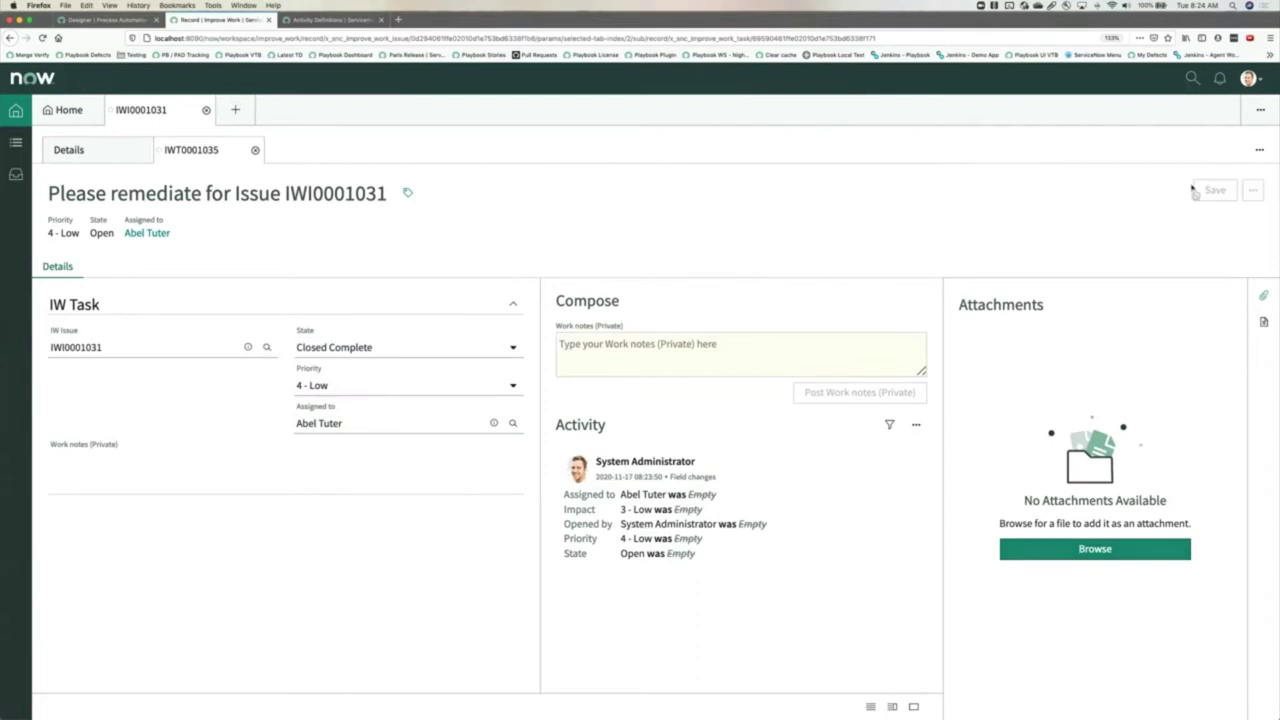
click(86, 153)
click(121, 266)
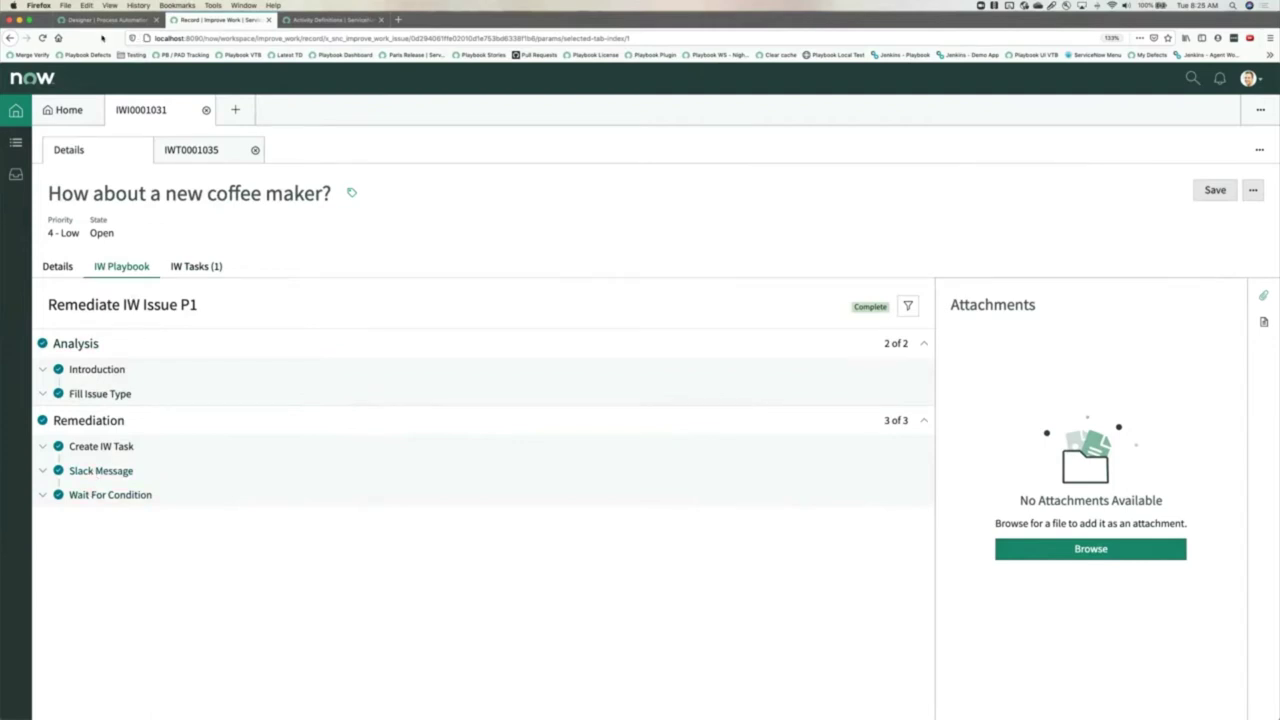
Open the Fill Issue Type activity's configuration in the Remediate IW Issue P1 process and switch to its Advanced View
click(104, 20)
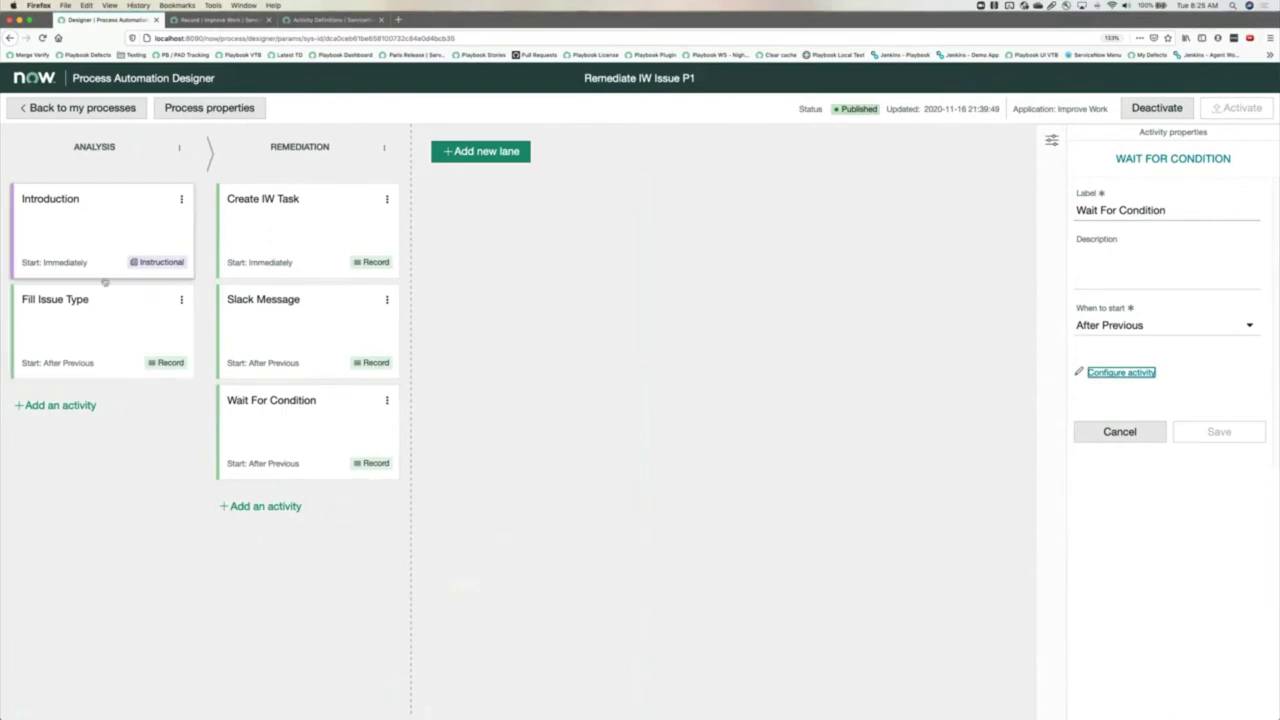
click(83, 316)
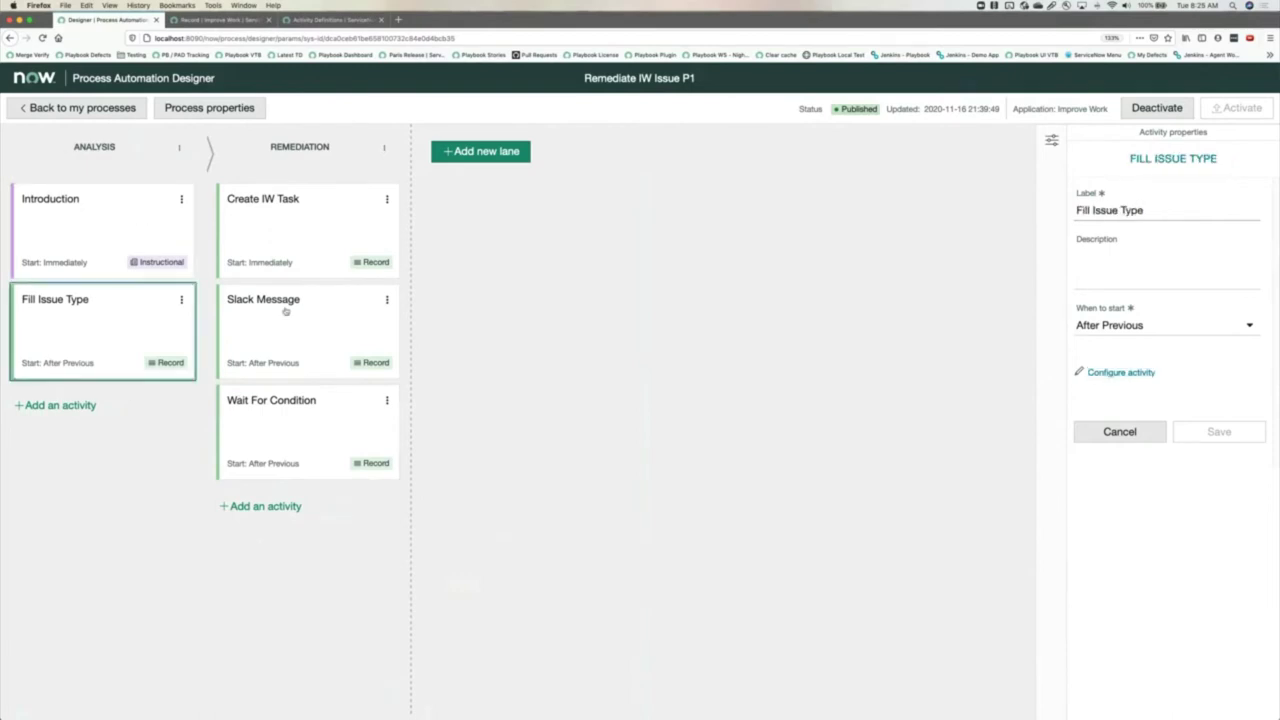
click(1121, 372)
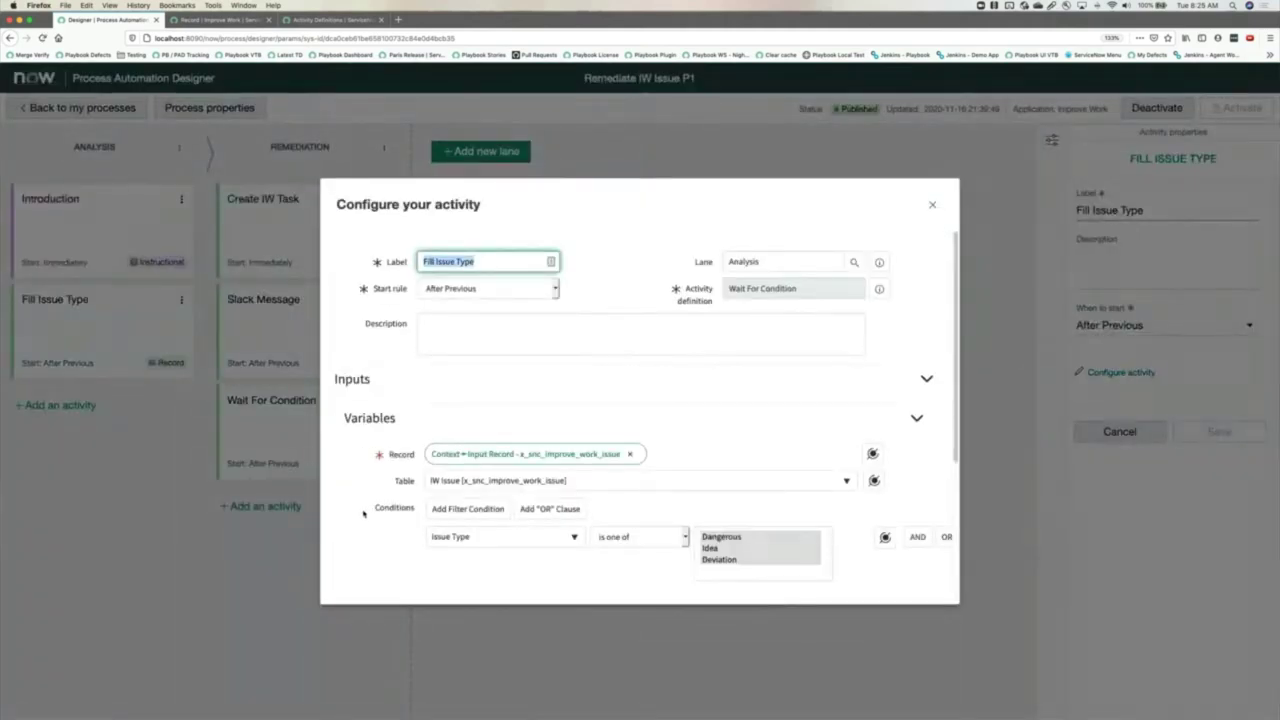
scroll(363, 513, down, 2)
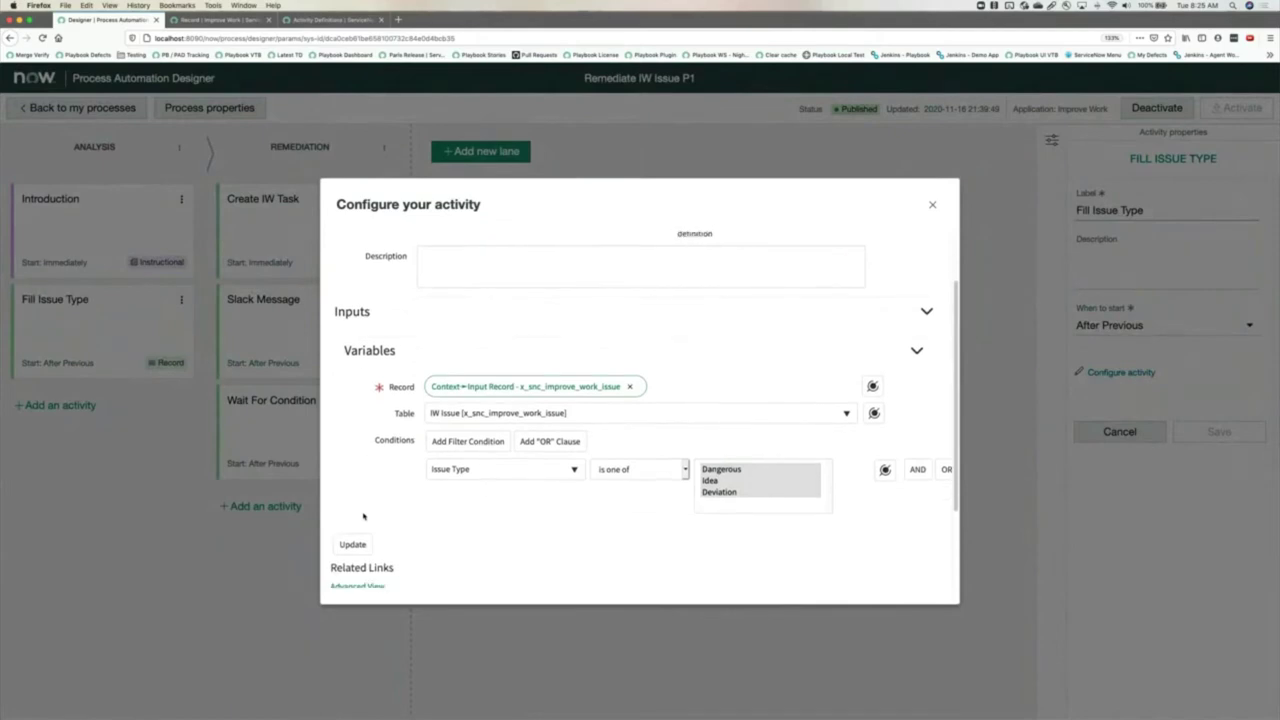
scroll(363, 516, down, 3)
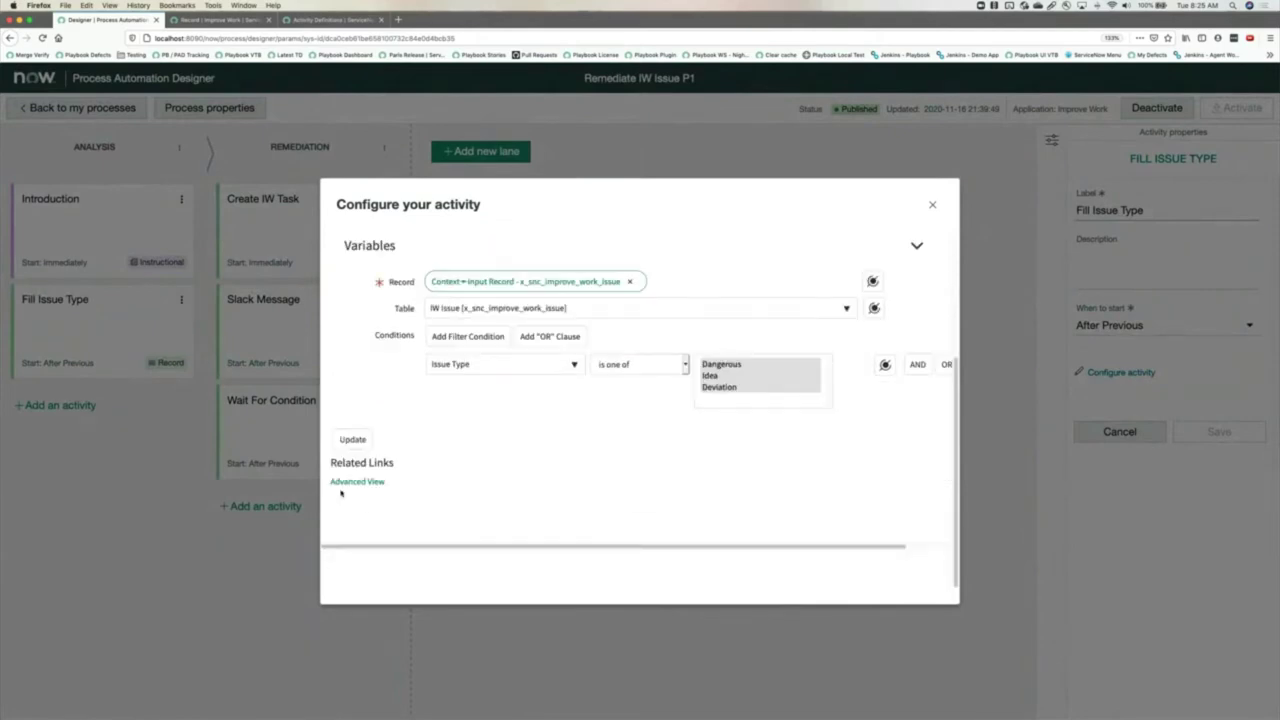
click(344, 484)
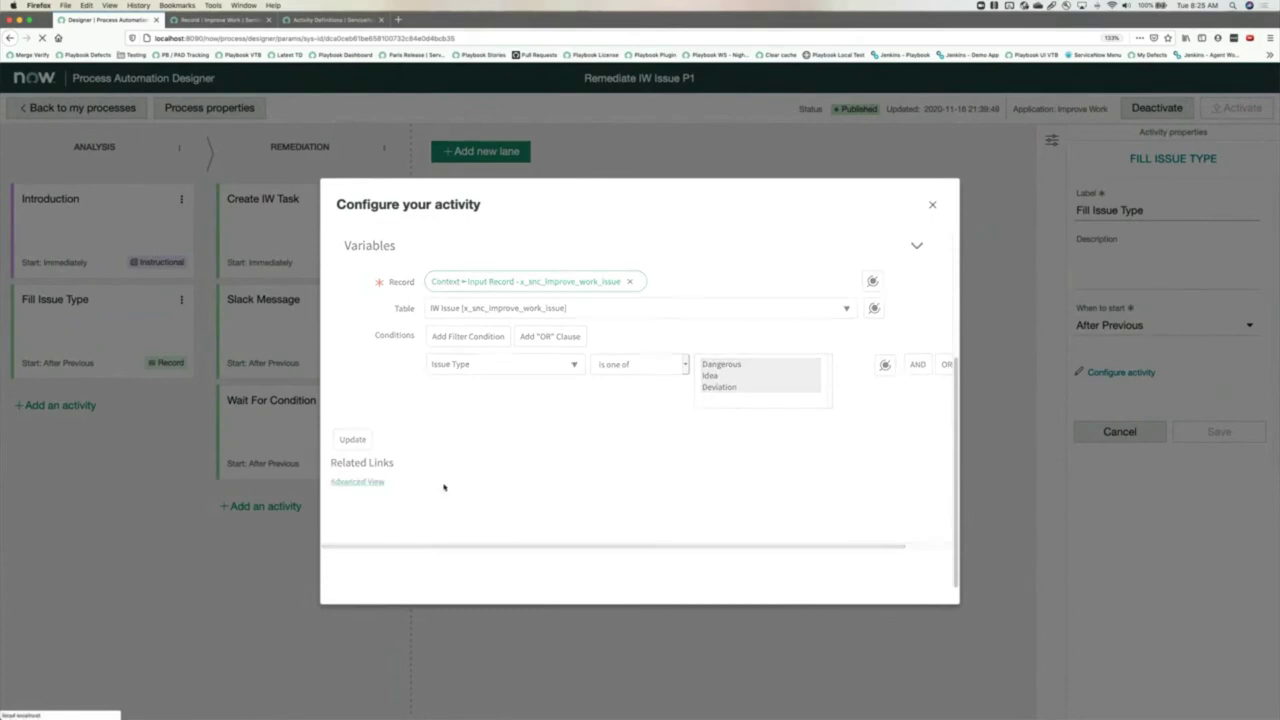
scroll(398, 414, down, 1)
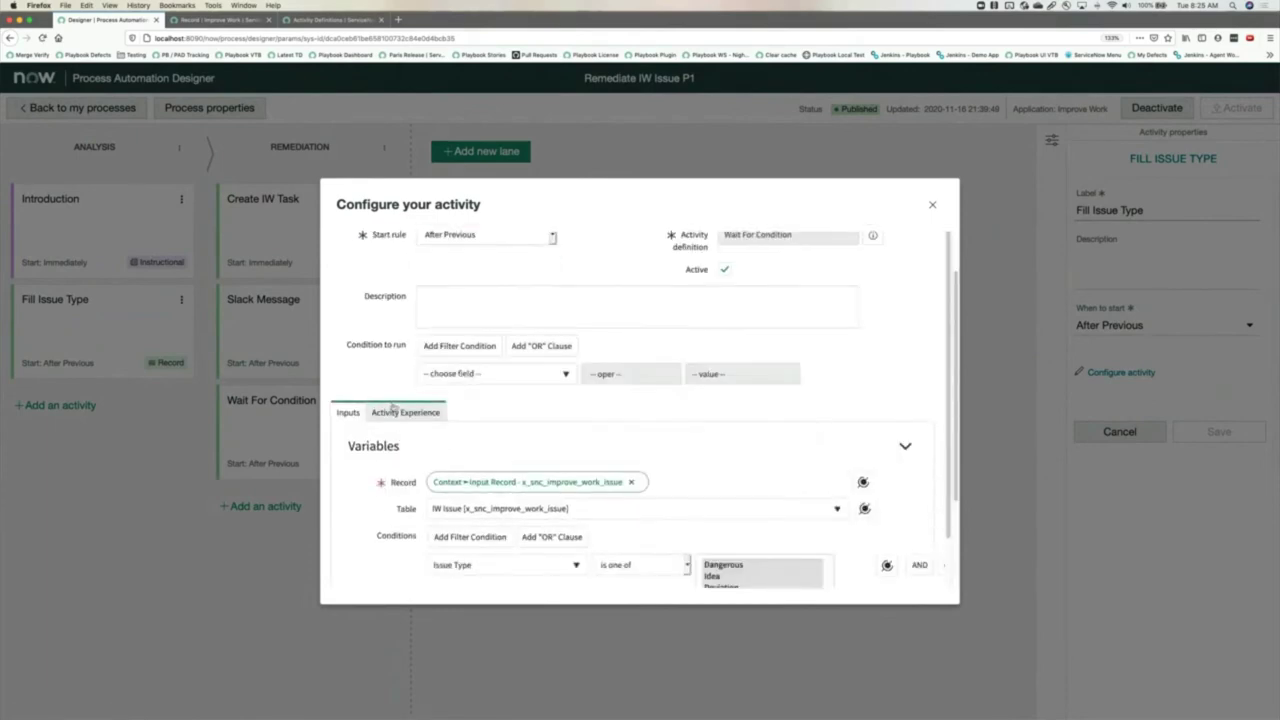
Examine the activity's Activity Experience settings, from the associated table and record to the tagline, icon and title
click(398, 413)
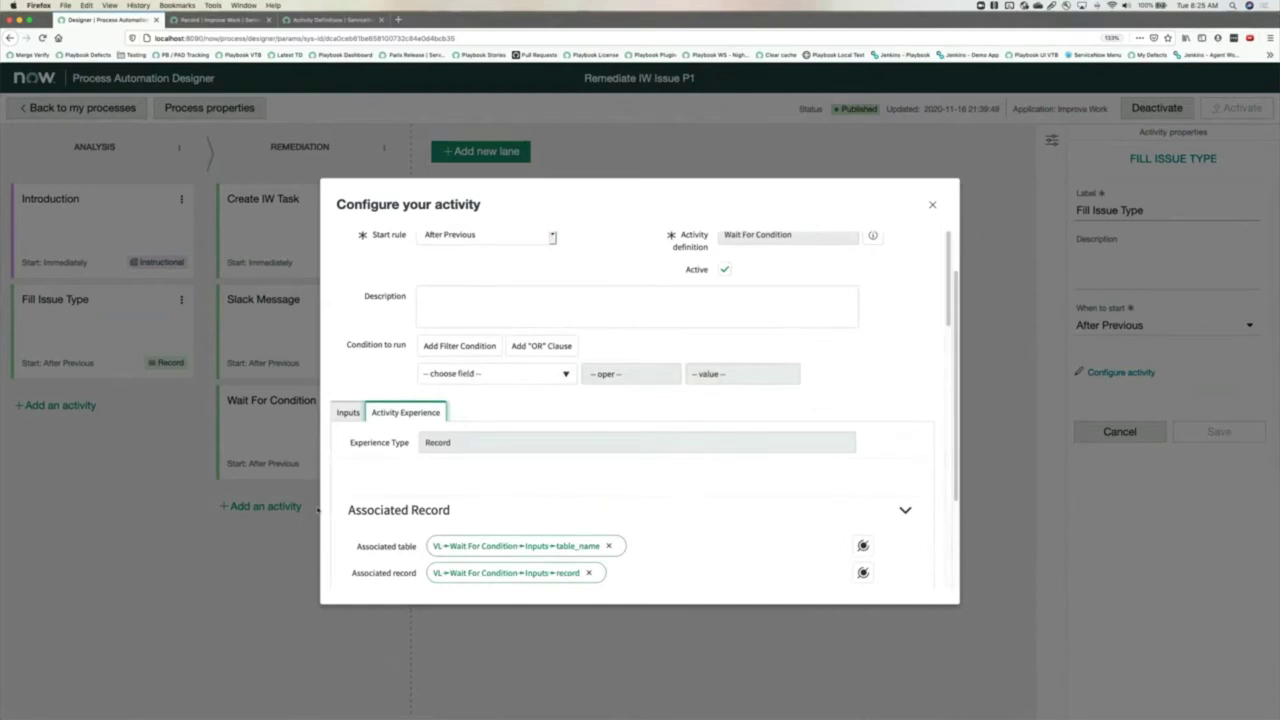
scroll(345, 519, down, 1)
scroll(345, 519, down, 1)
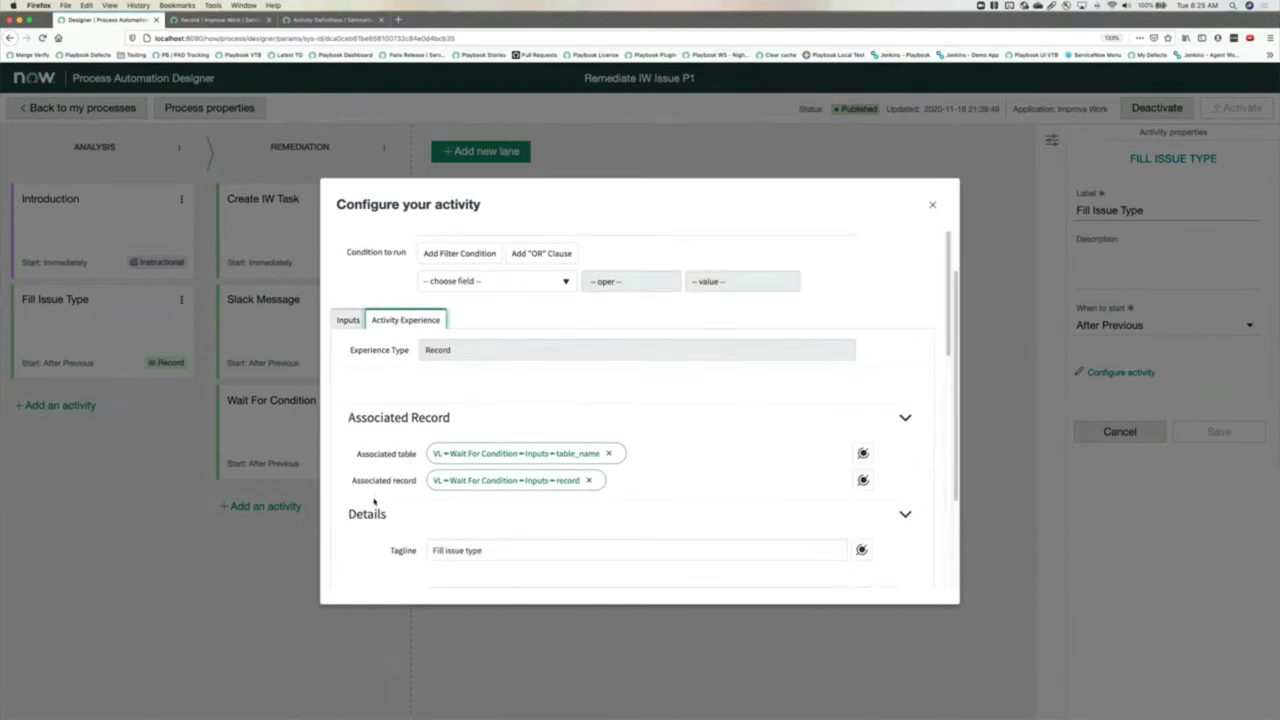
scroll(375, 501, down, 1)
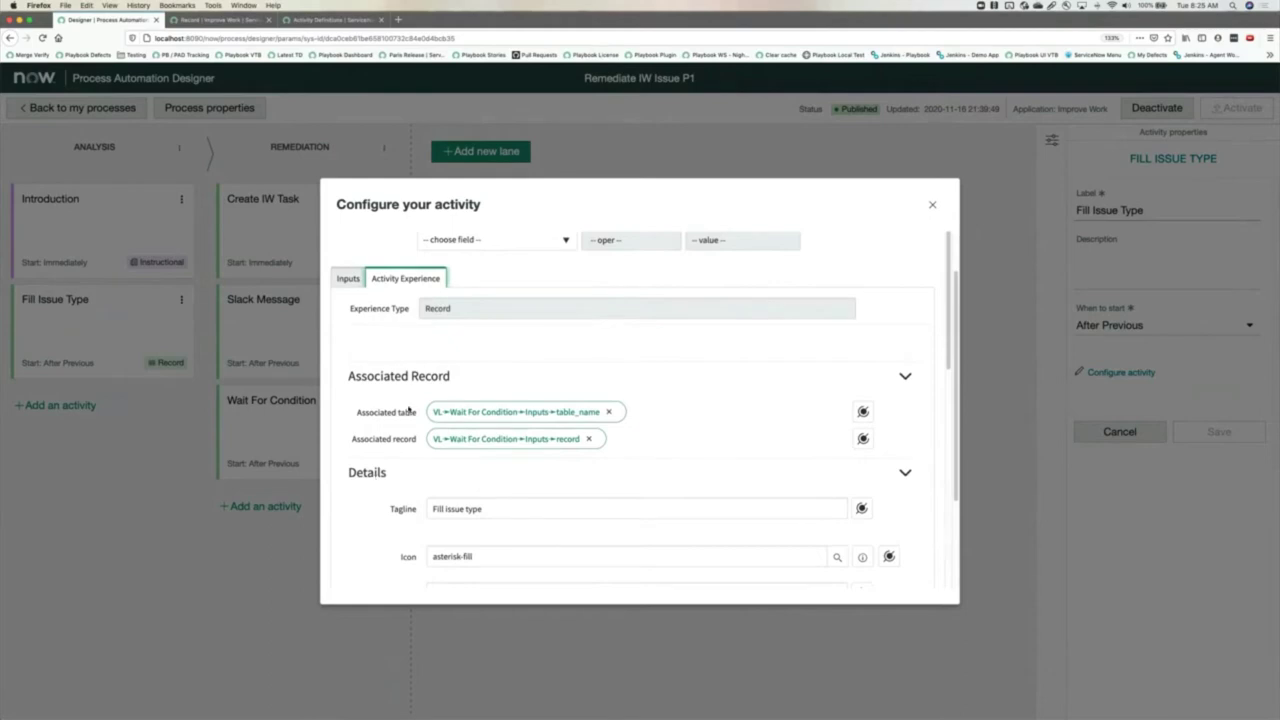
scroll(355, 466, down, 2)
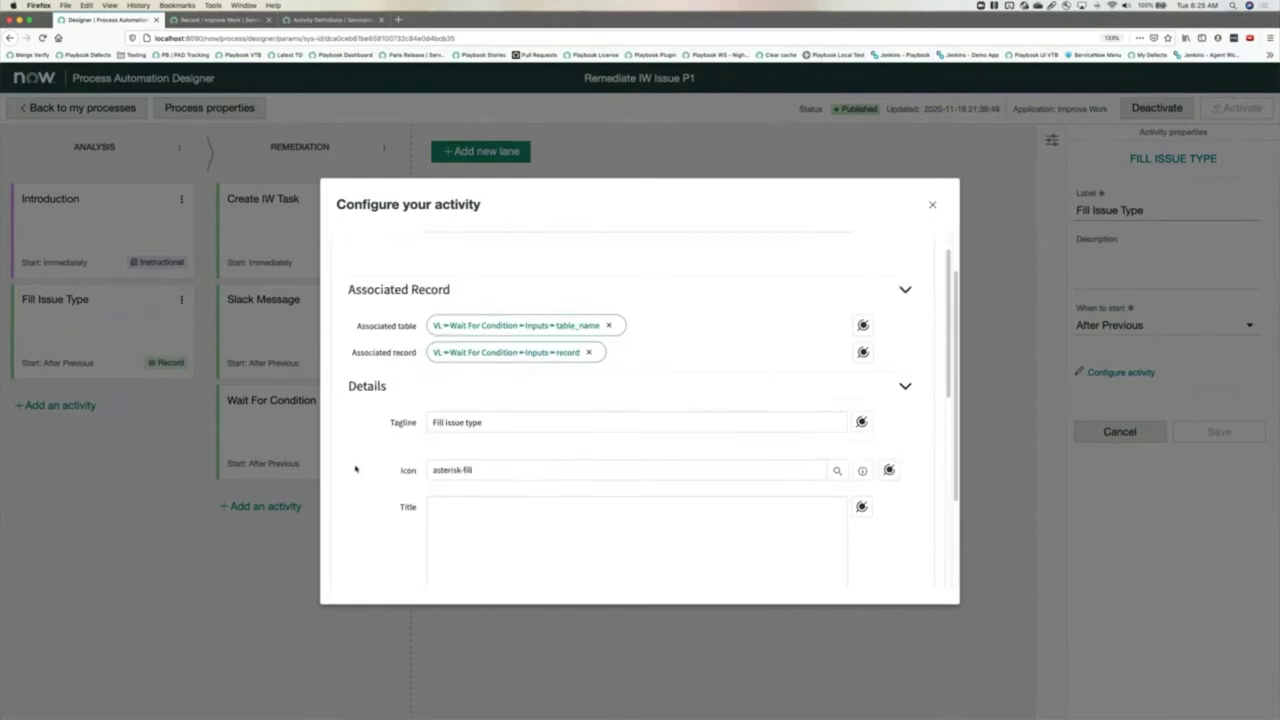
scroll(355, 468, down, 2)
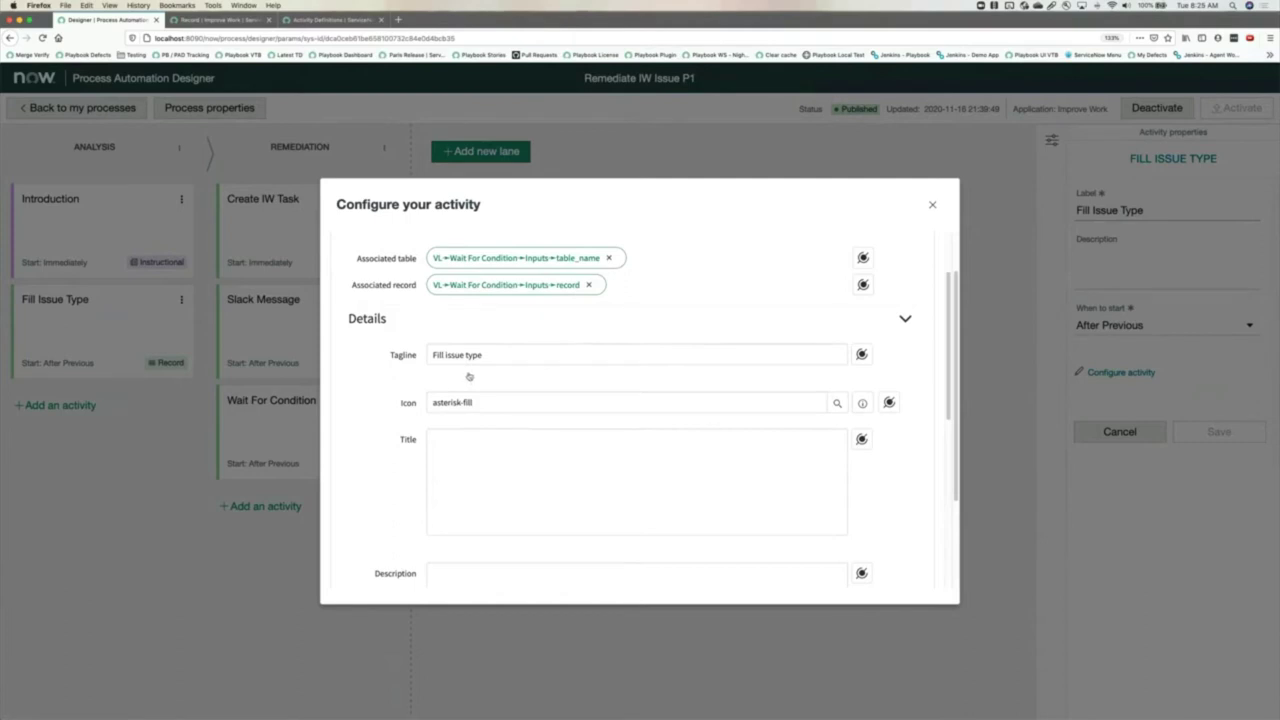
Bring up the annotated activity properties image in Preview and compare it with the activity's description, record field, footer and form field settings
key(super+Tab)
drag(902, 142, 925, 145)
key(super+Tab)
key(super+Tab)
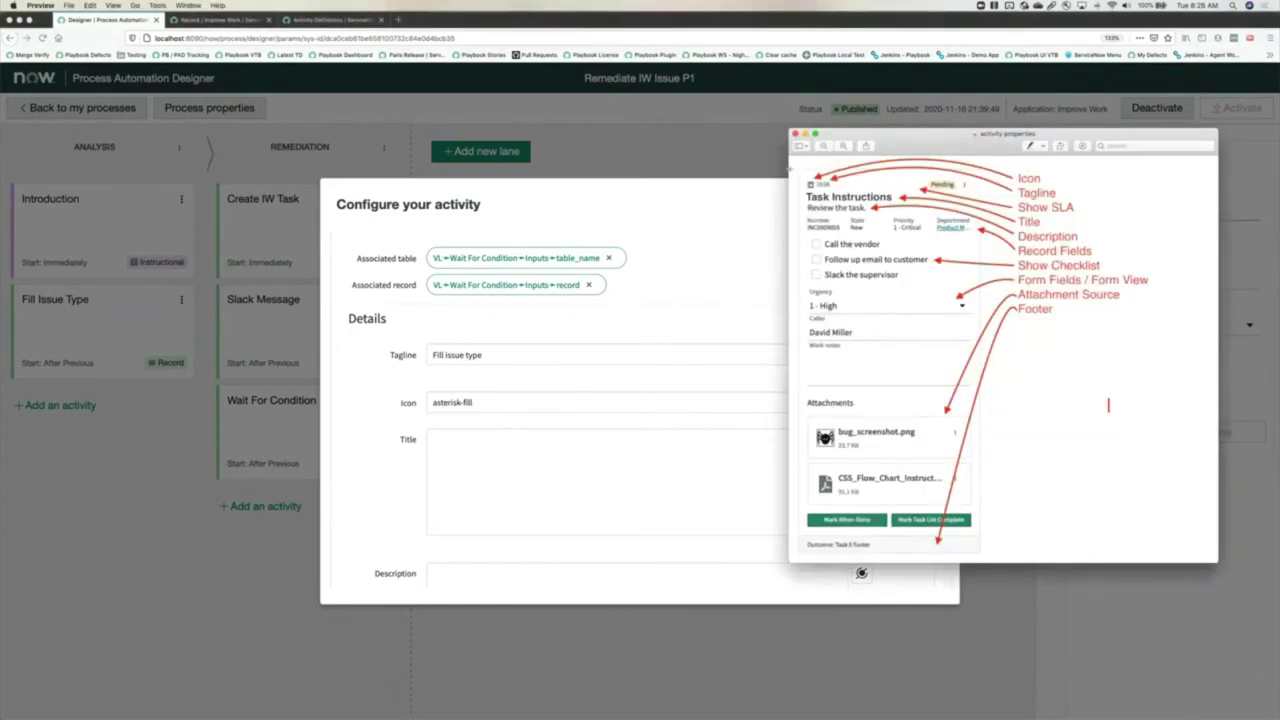
scroll(493, 545, down, 5)
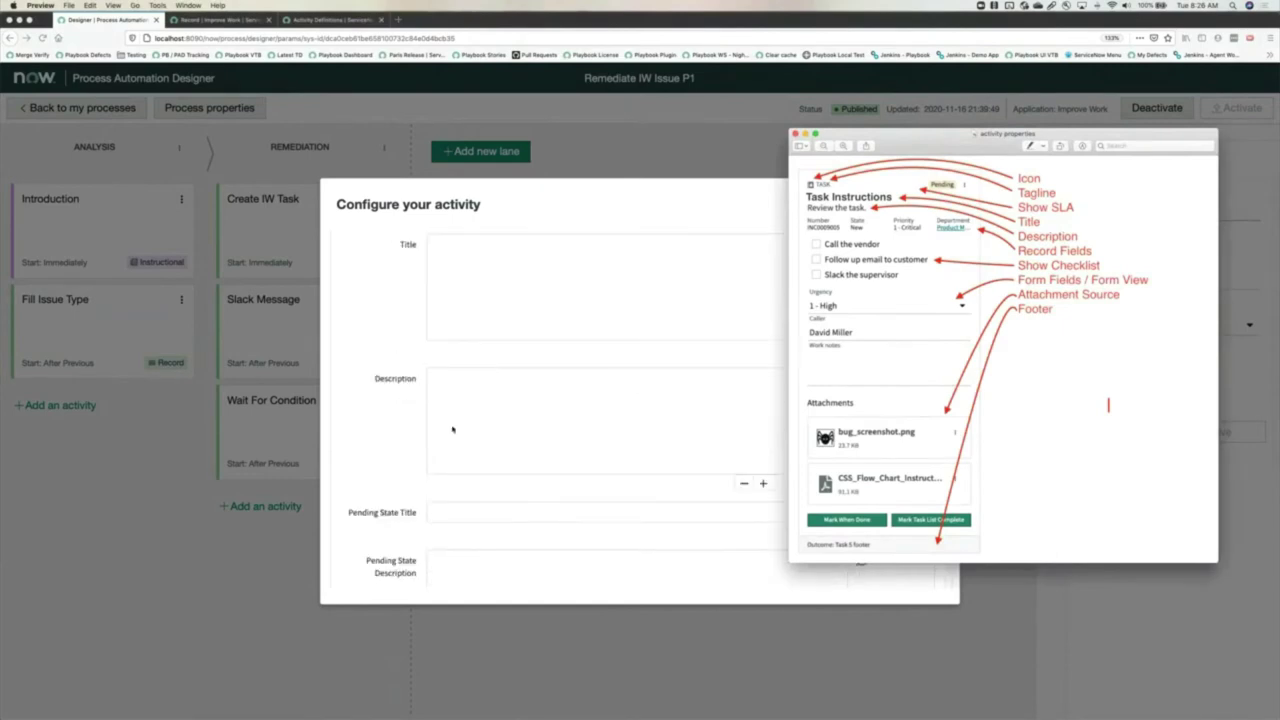
scroll(452, 429, down, 10)
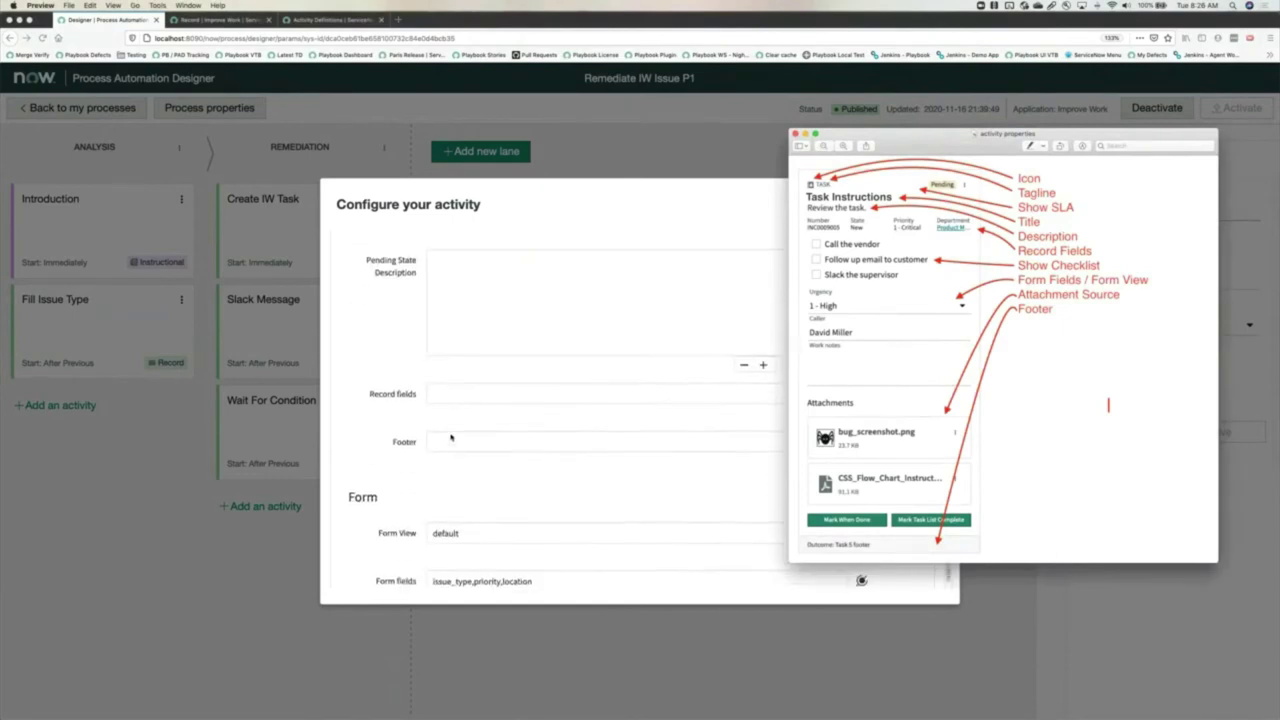
scroll(450, 437, down, 6)
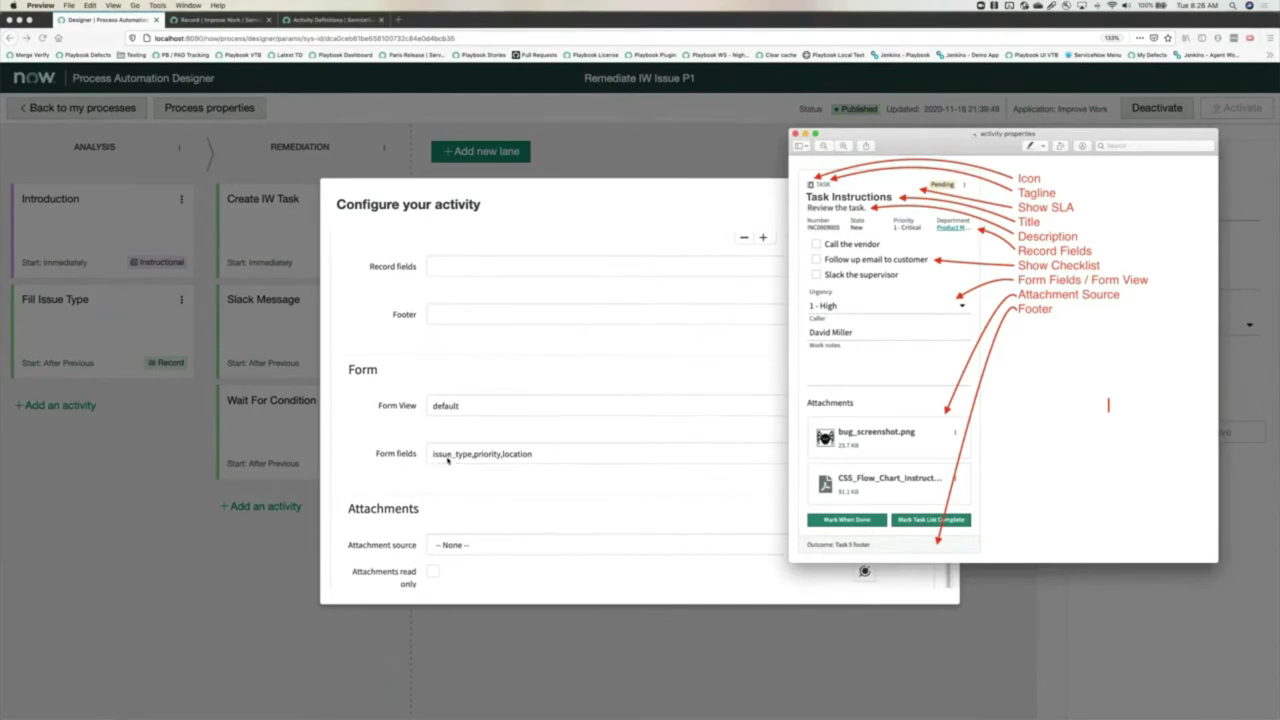
click(447, 459)
click(513, 456)
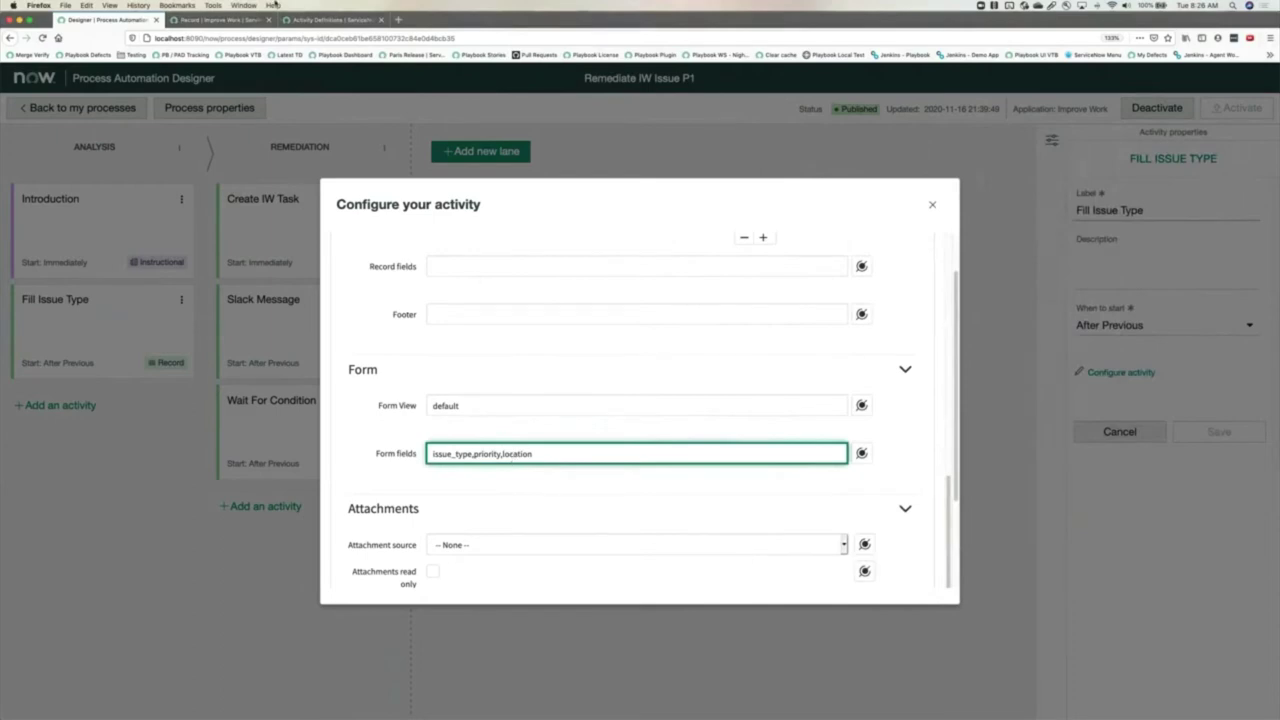
Create and save a new IW Issue in the Improve Work workspace with short description "Remote controlled helicopters!!"
click(247, 24)
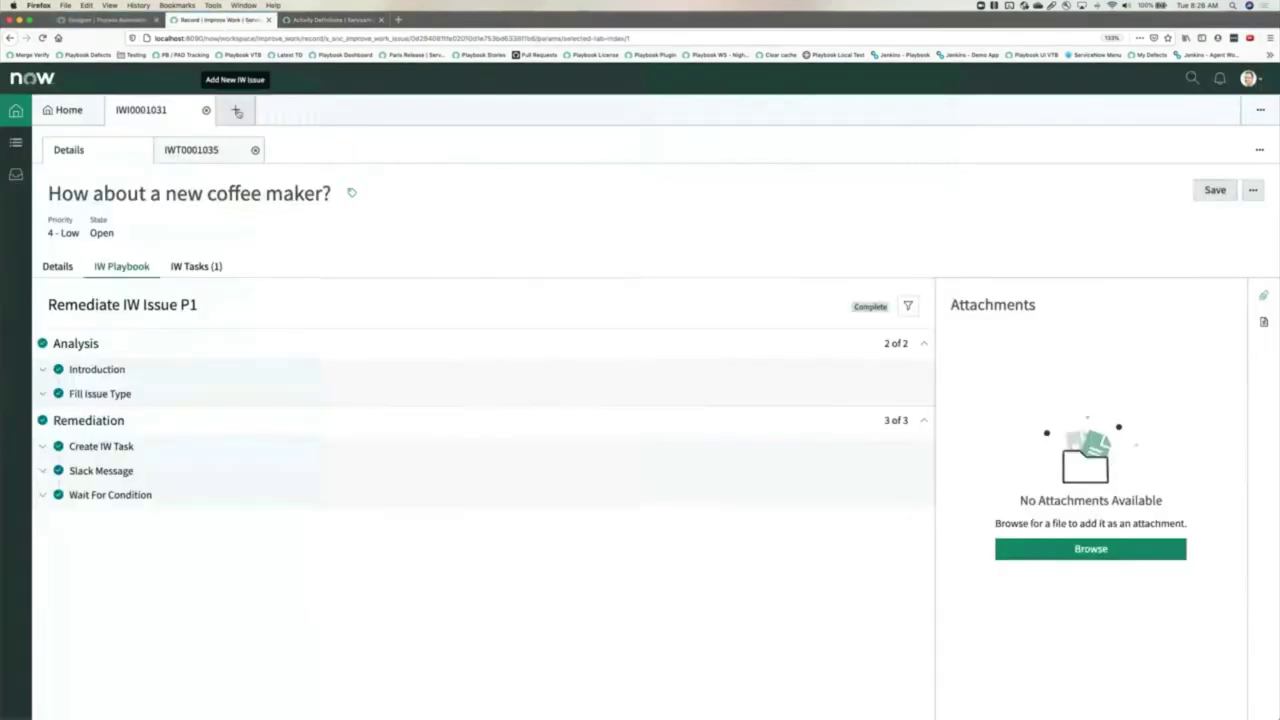
click(237, 111)
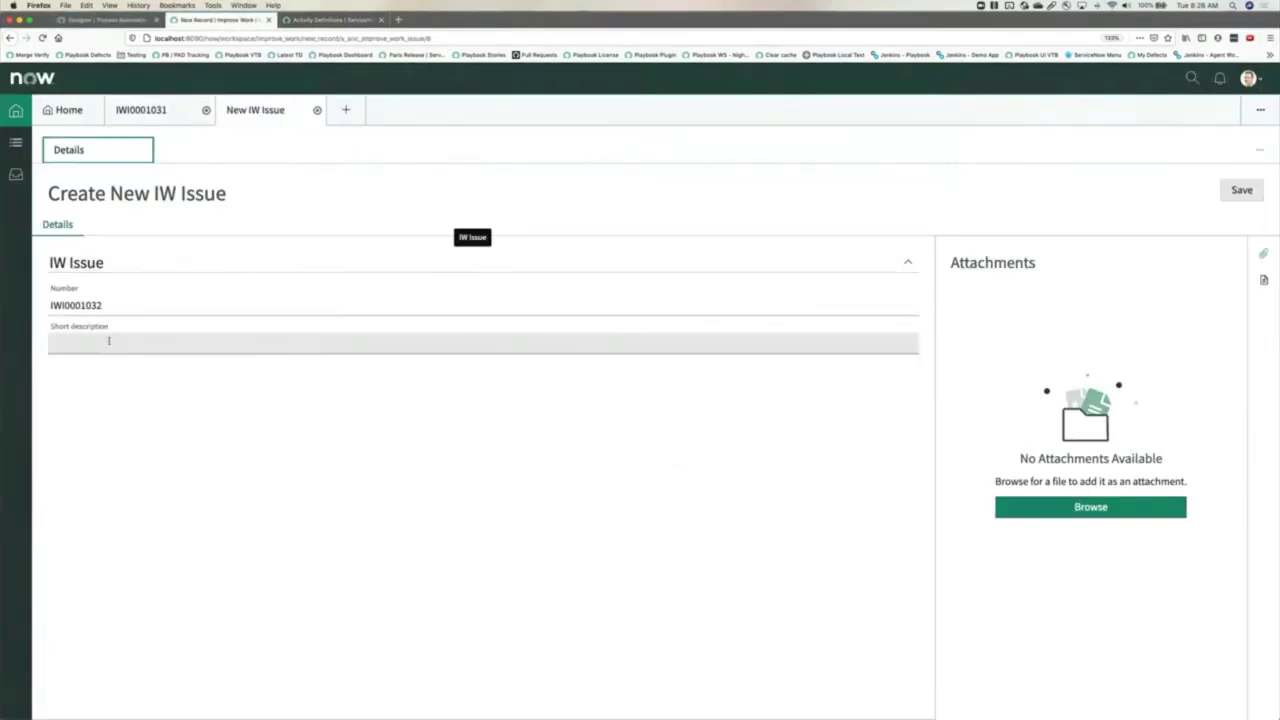
click(109, 341)
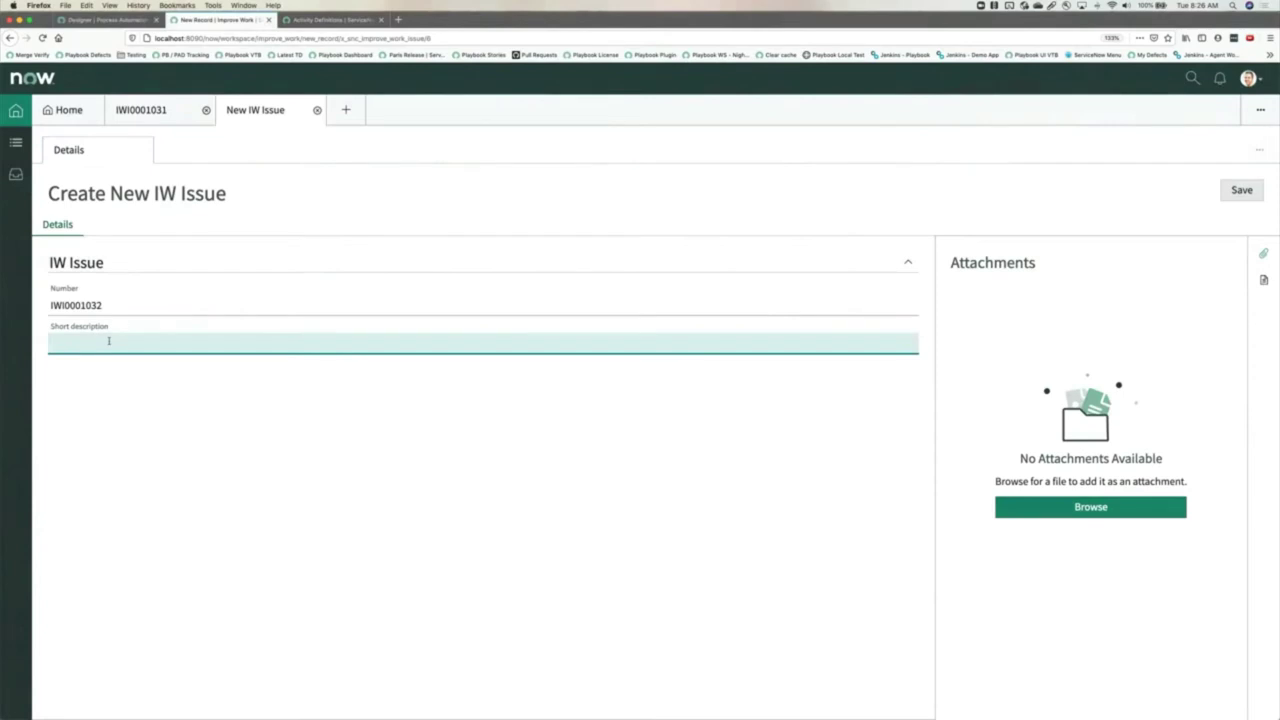
text(Remote controlled helicopters!!)
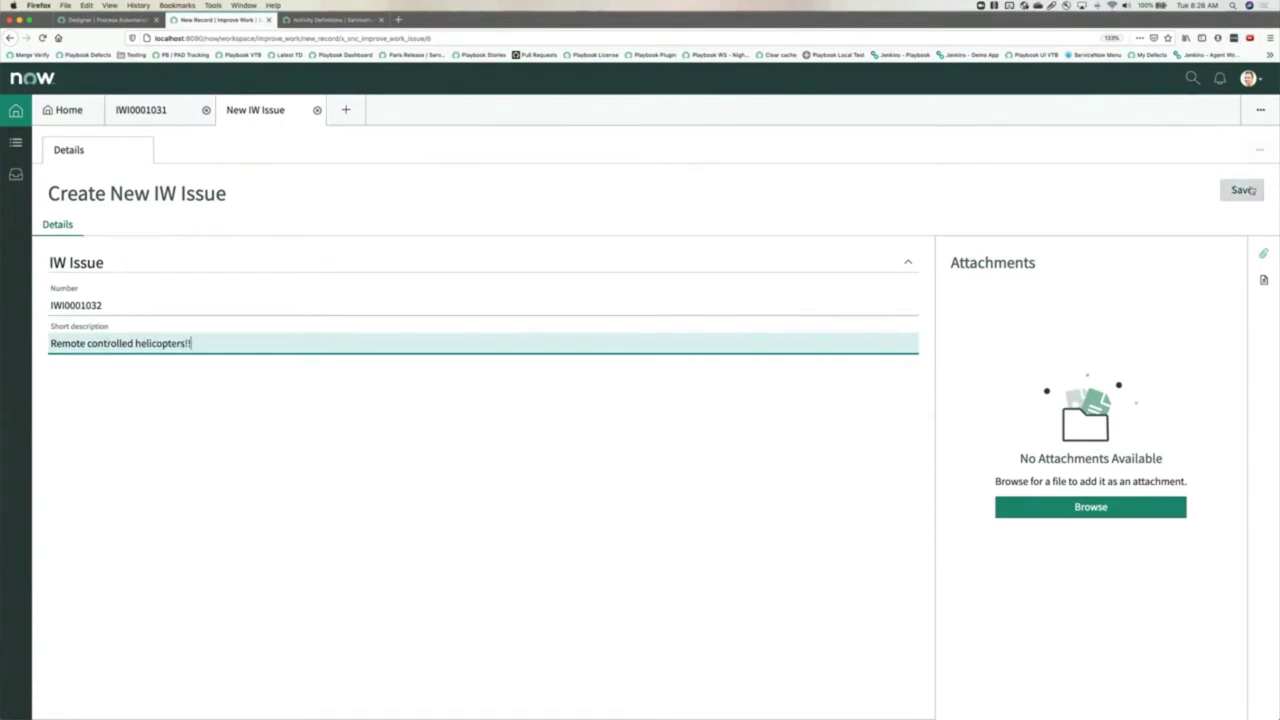
click(1248, 192)
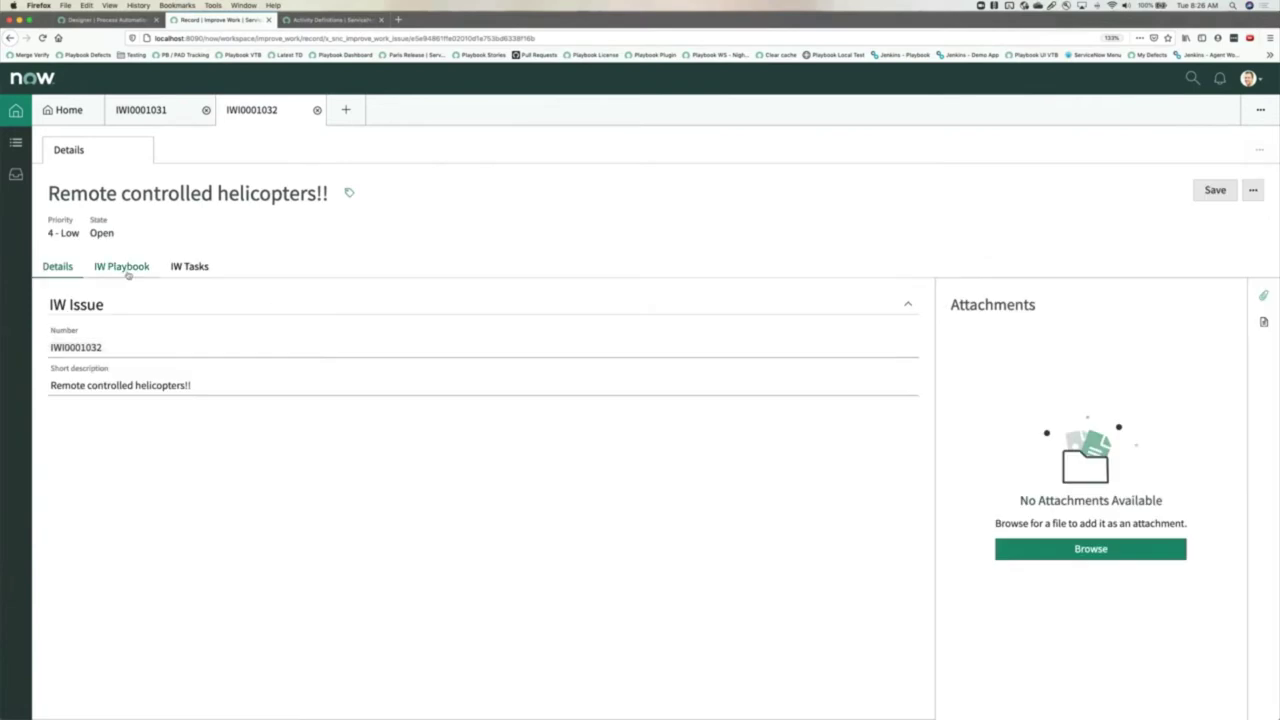
Complete the new issue's Introduction activity and fill in Fill Issue Type with issue type Dangerous, priority 5 - Planning and a suggested location
click(122, 268)
click(868, 466)
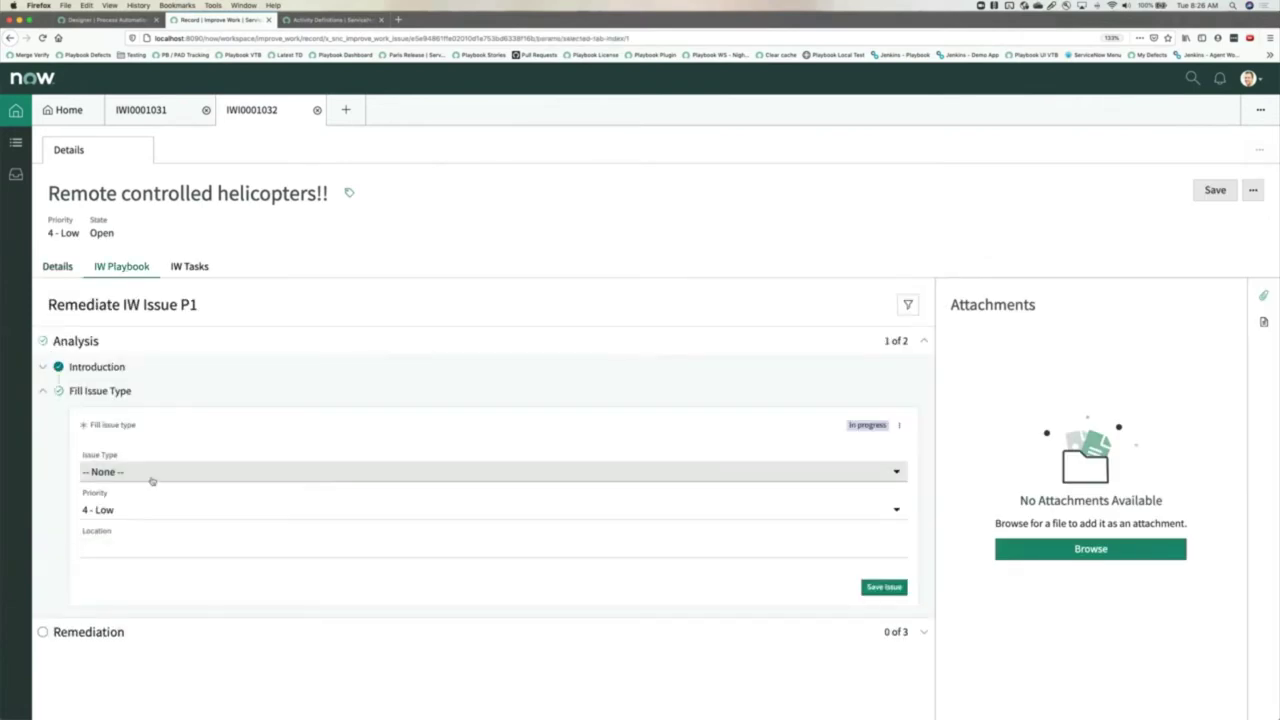
click(150, 472)
click(125, 513)
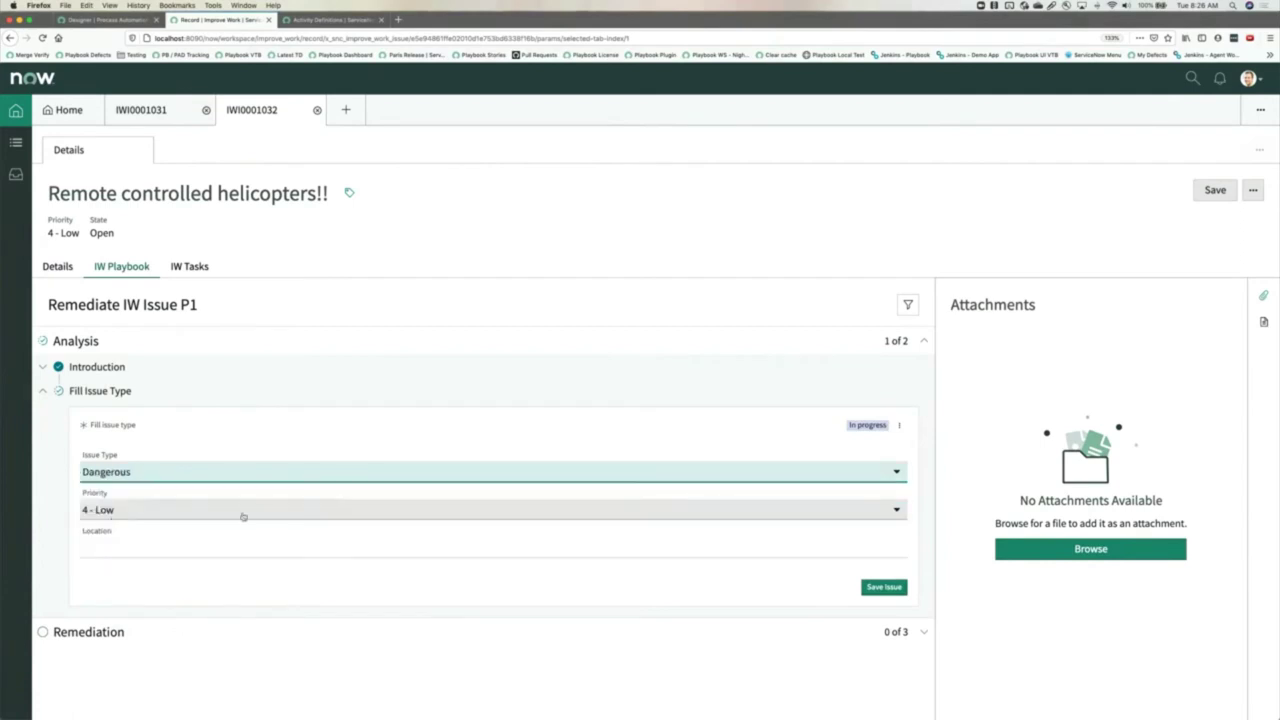
click(126, 511)
click(130, 489)
click(182, 541)
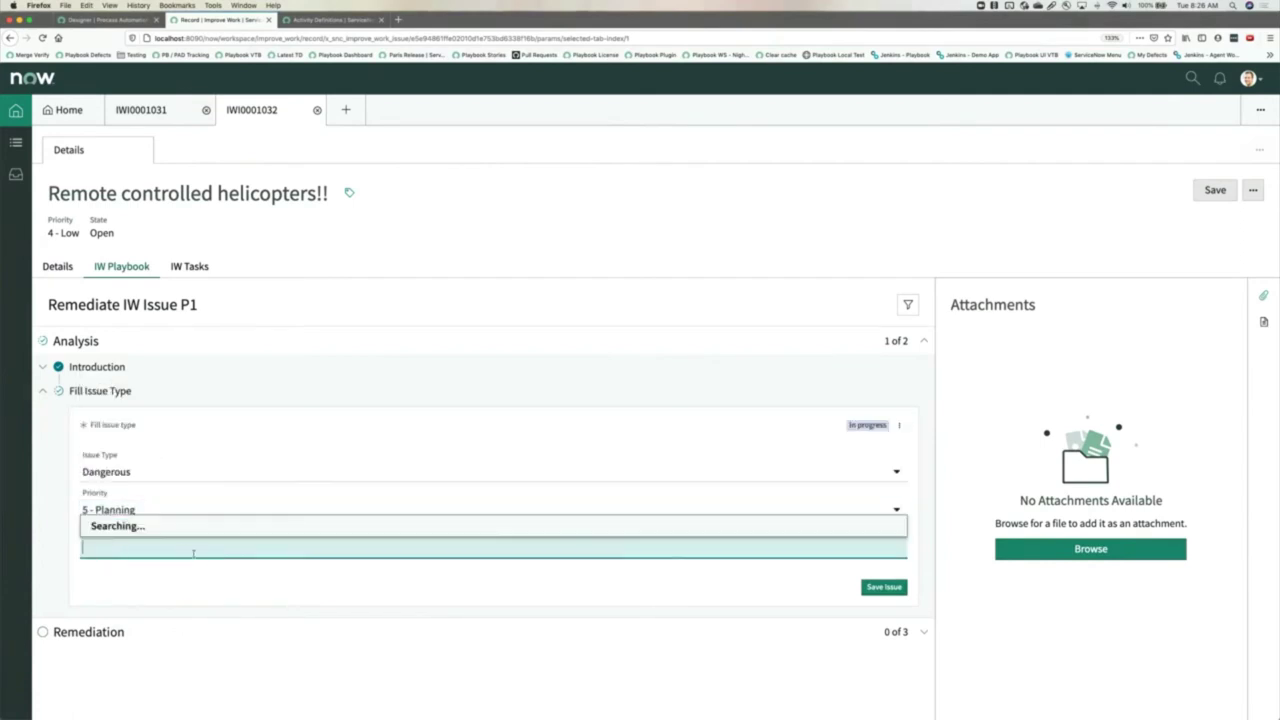
click(145, 356)
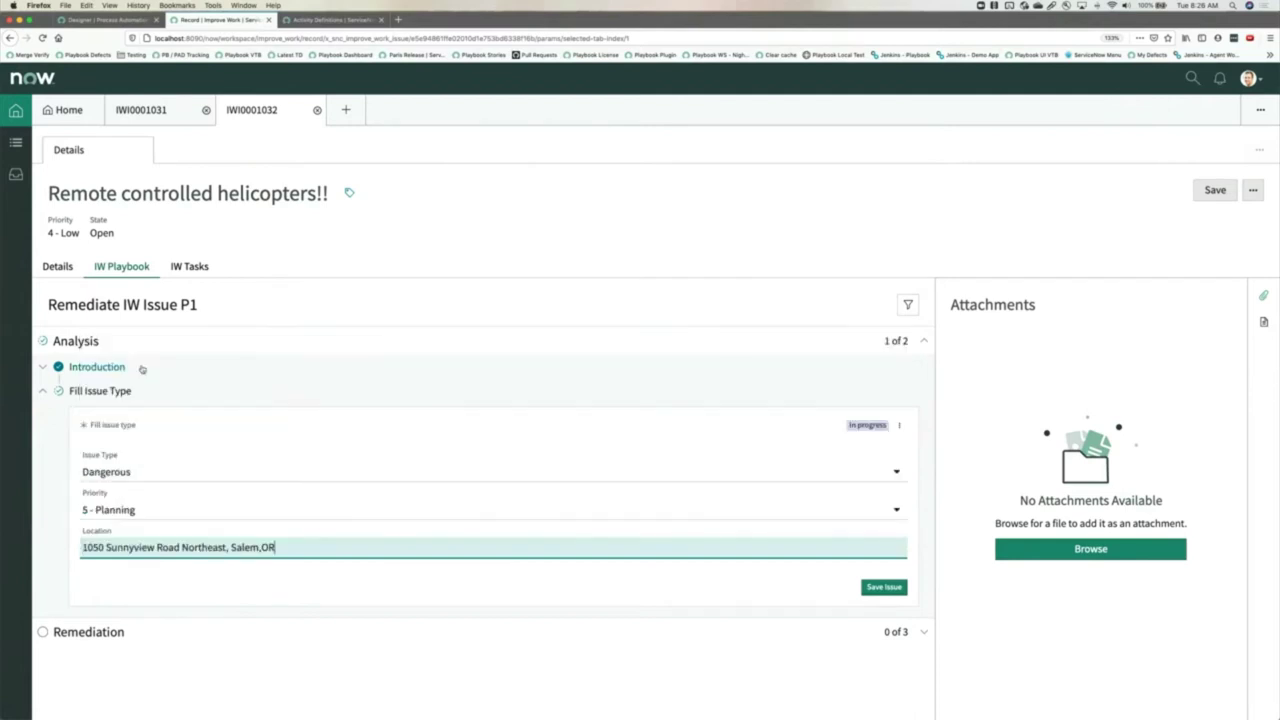
Return to the Fill Issue Type activity configuration and examine its Form View, form fields and attachment settings
key(ctrl+shift+Tab)
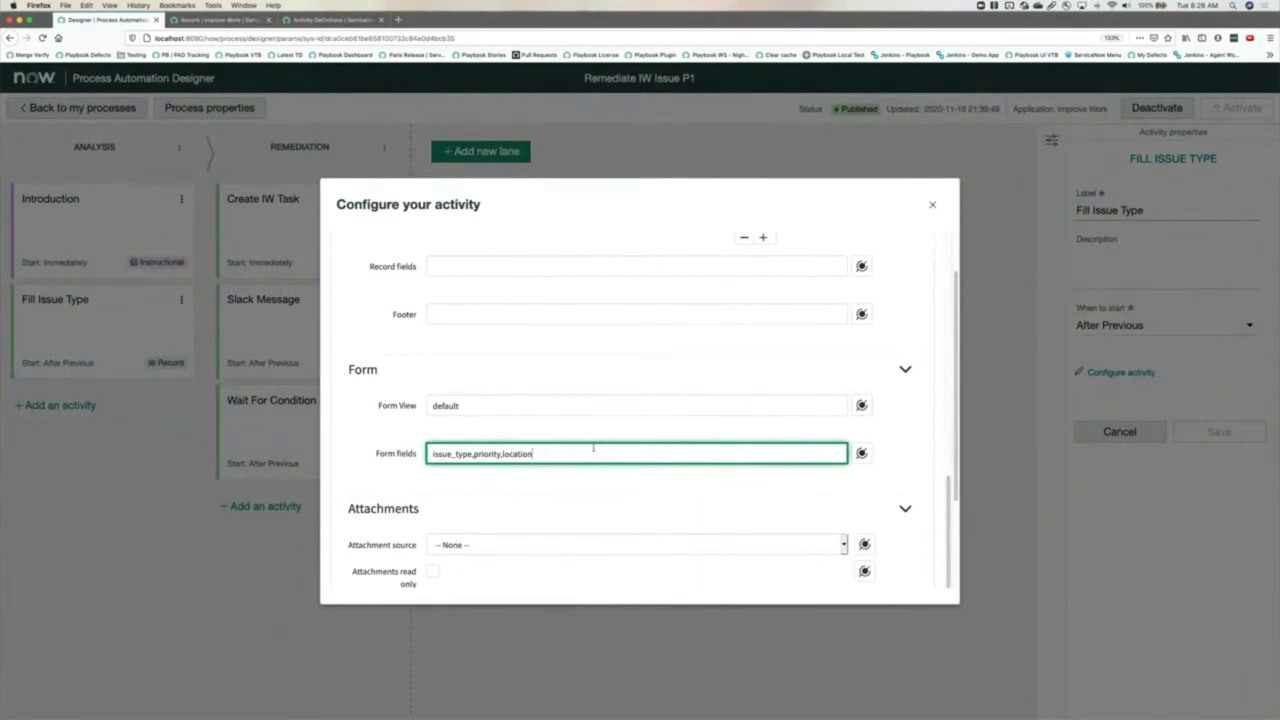
drag(594, 449, 429, 417)
click(437, 406)
double_click(437, 406)
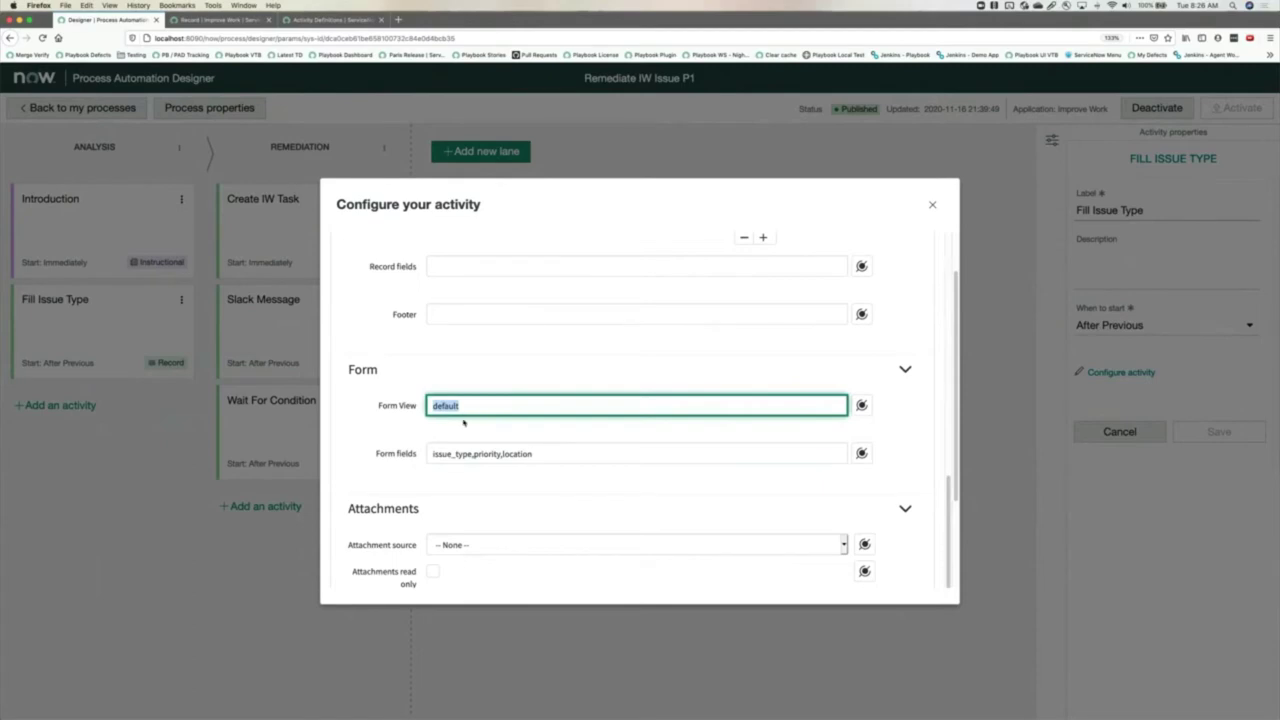
scroll(465, 494, down, 3)
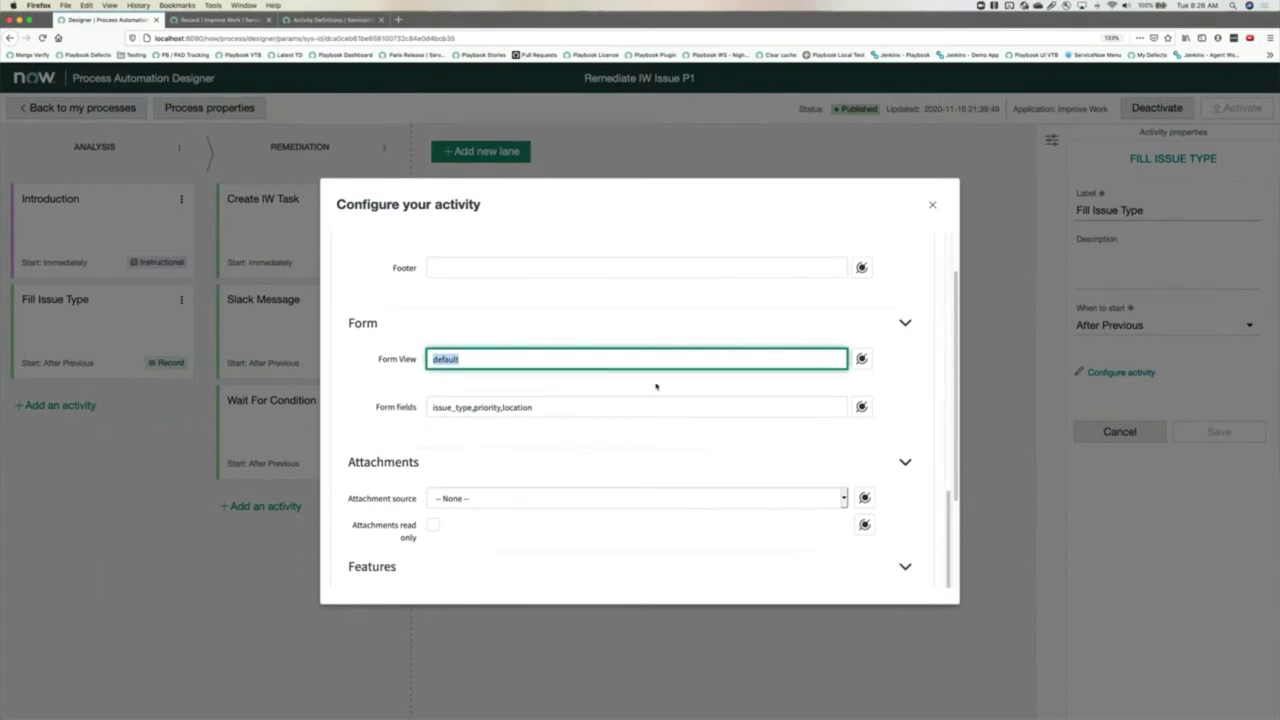
Examine the attachment source options, attachments read-only setting and Features options of the Fill Issue Type activity
scroll(525, 521, down, 3)
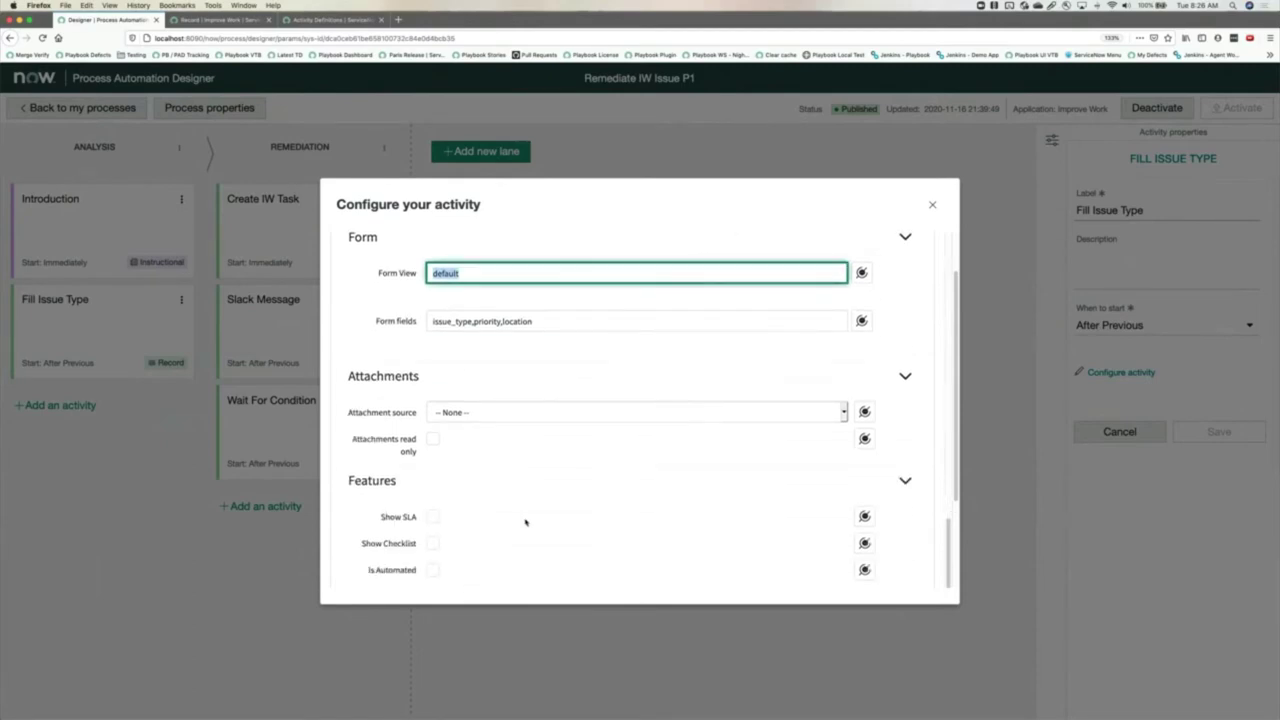
click(485, 411)
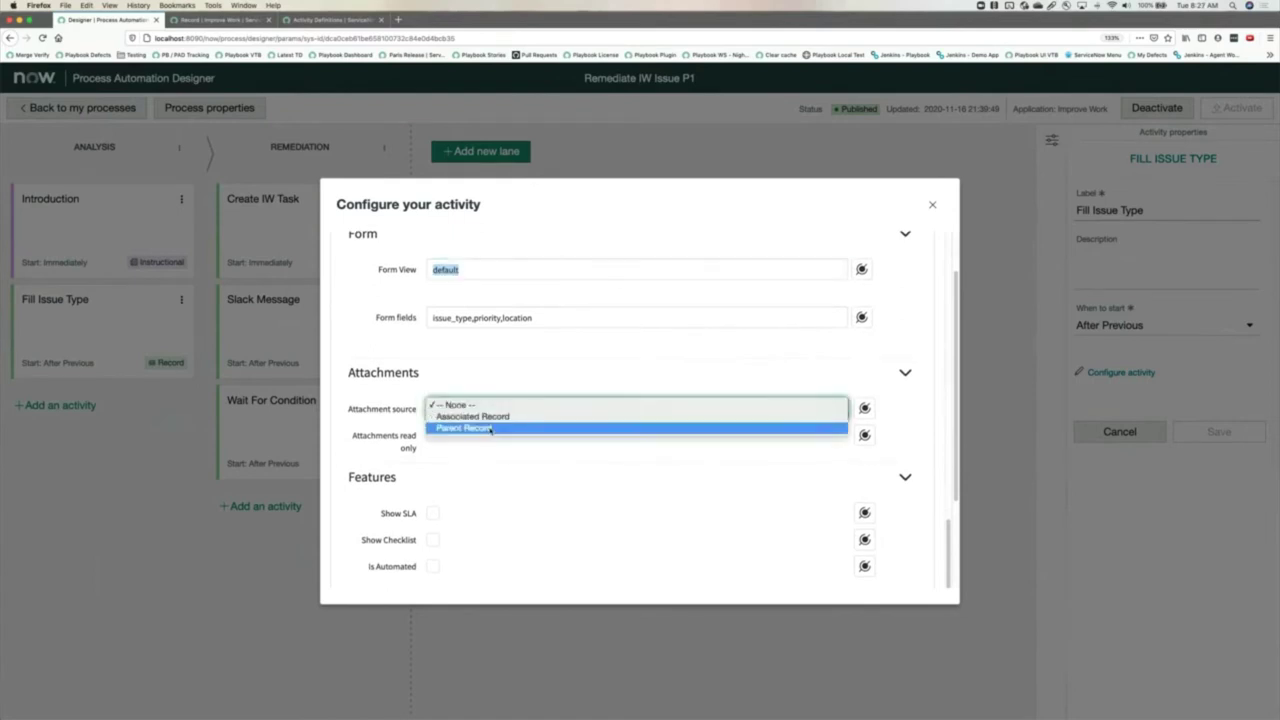
click(485, 452)
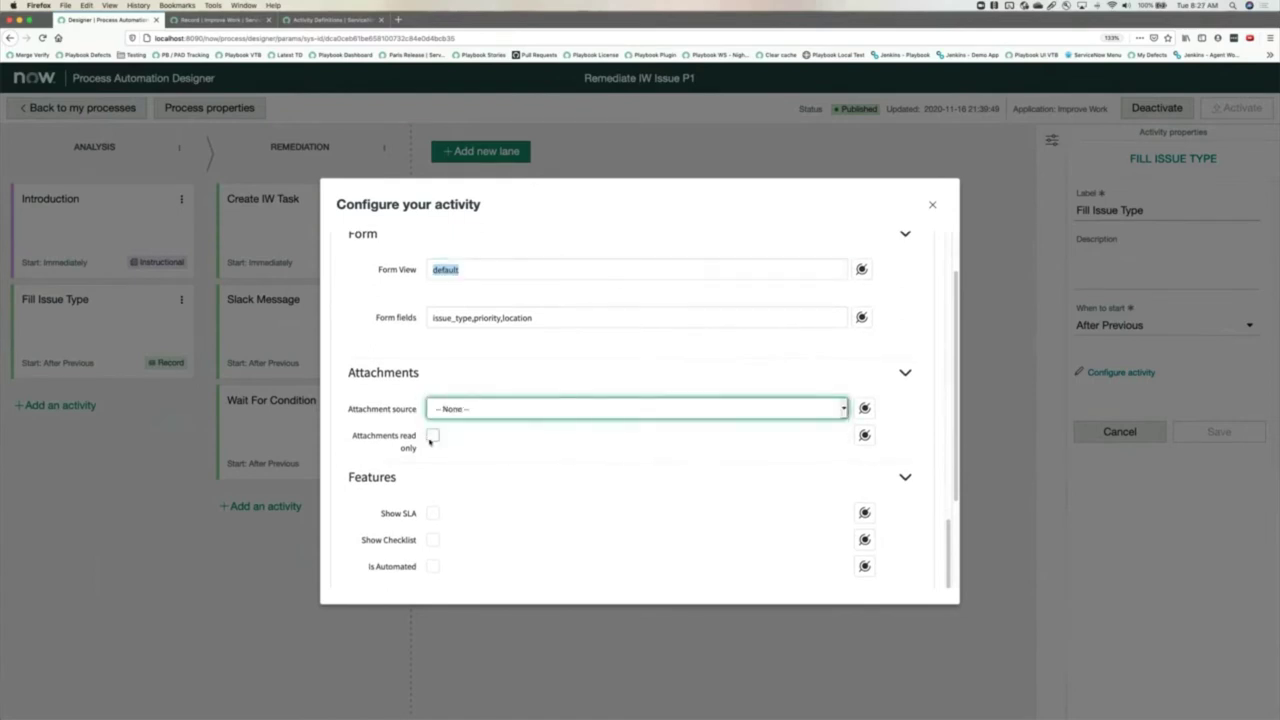
scroll(428, 440, down, 2)
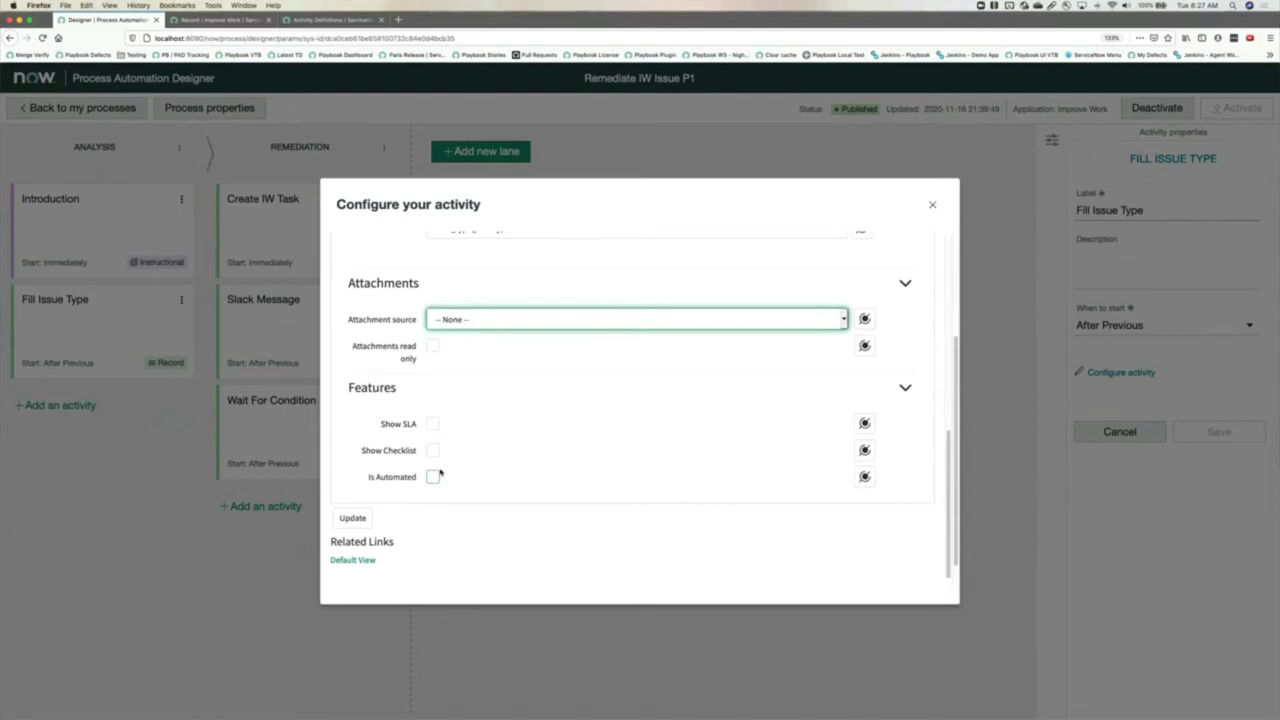
scroll(440, 472, up, 3)
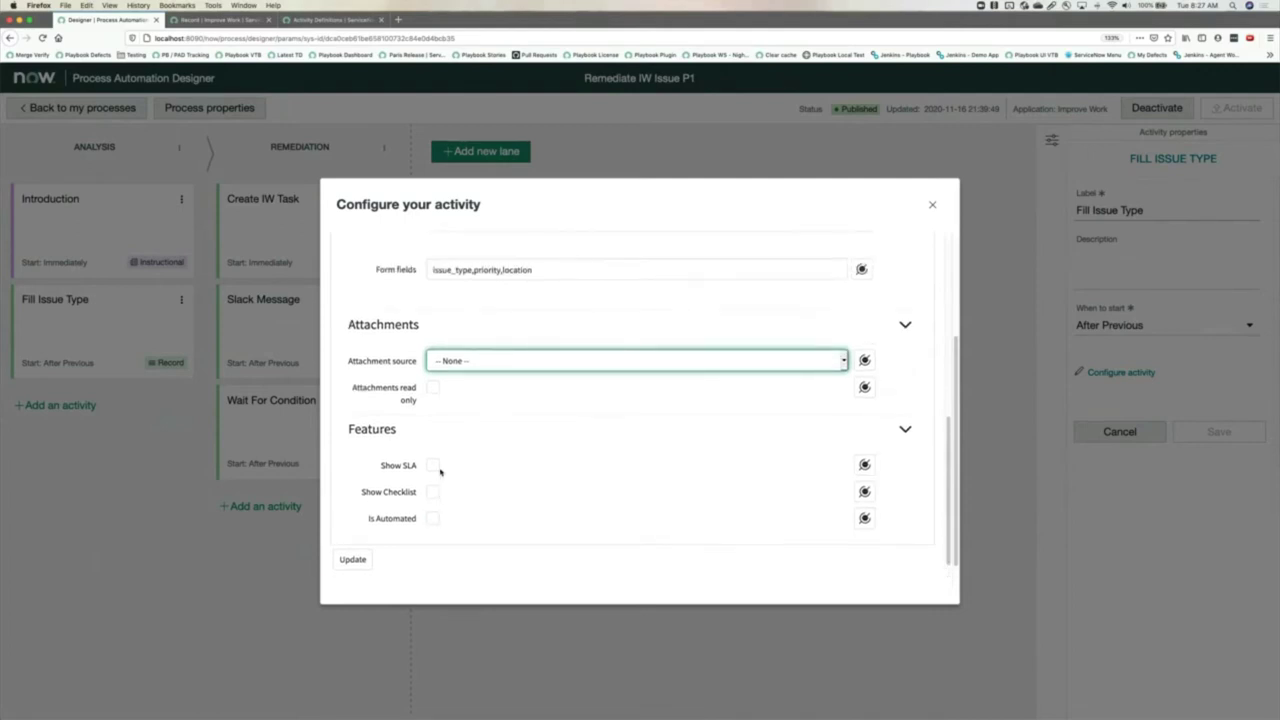
Review the Fill Issue Type activity's experience settings from Associated Record and Details through Form and Features, and close the configuration without changes
scroll(440, 474, up, 5)
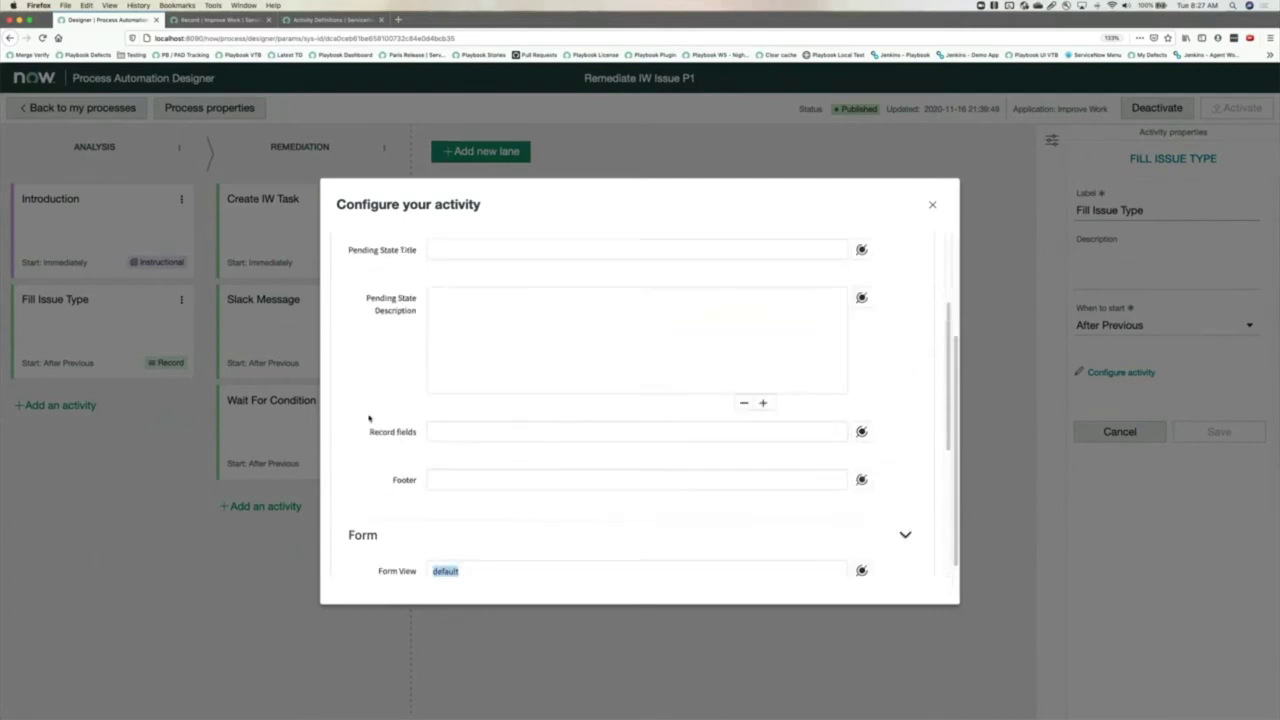
scroll(370, 416, up, 10)
scroll(370, 416, down, 13)
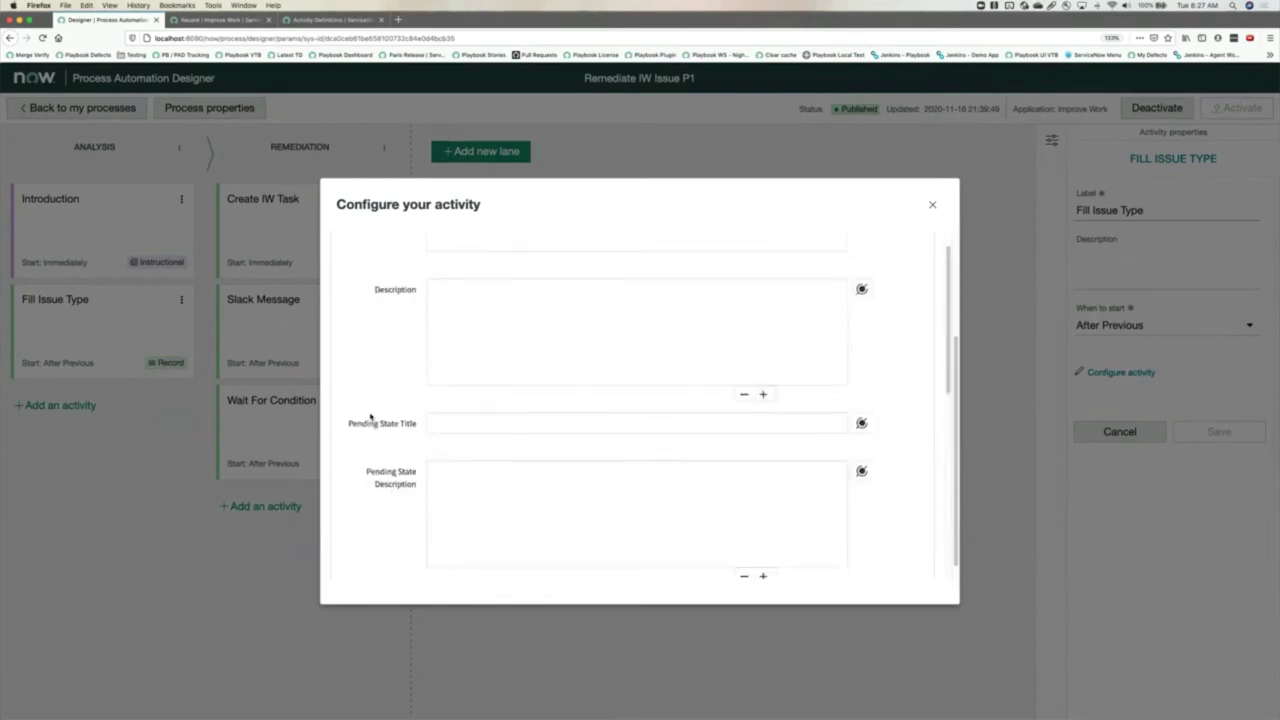
scroll(370, 416, down, 5)
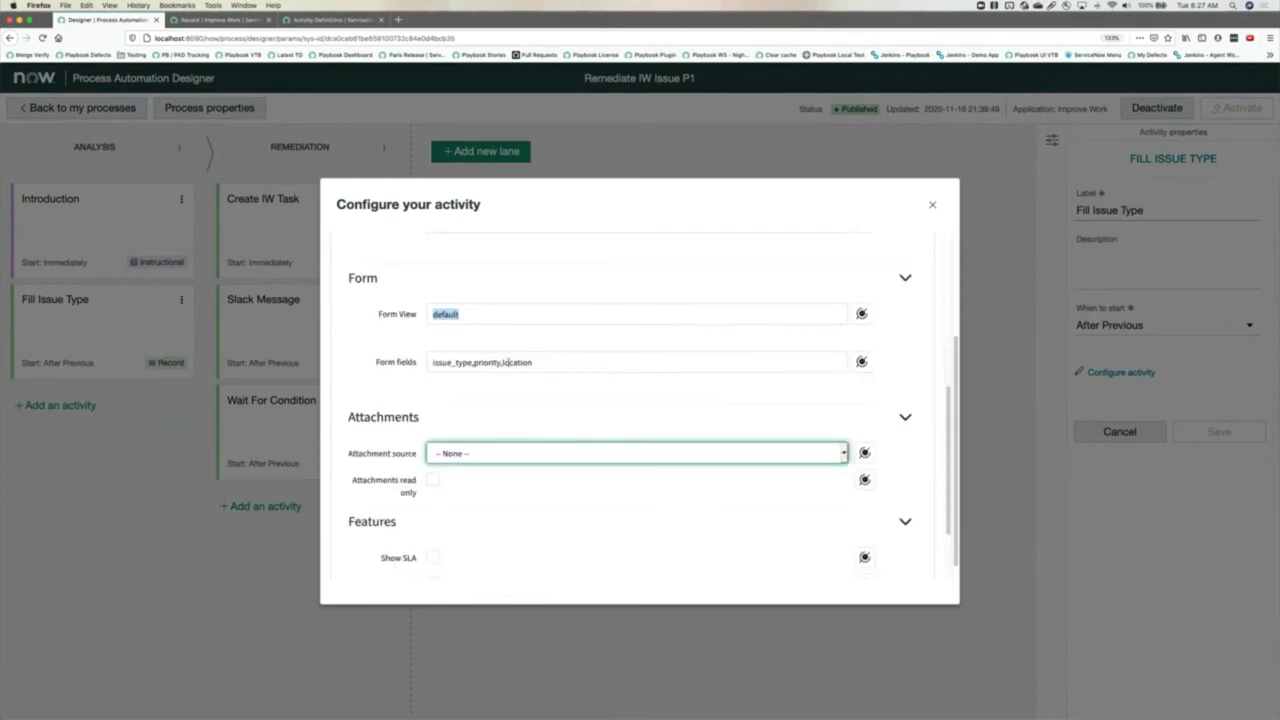
scroll(507, 362, up, 6)
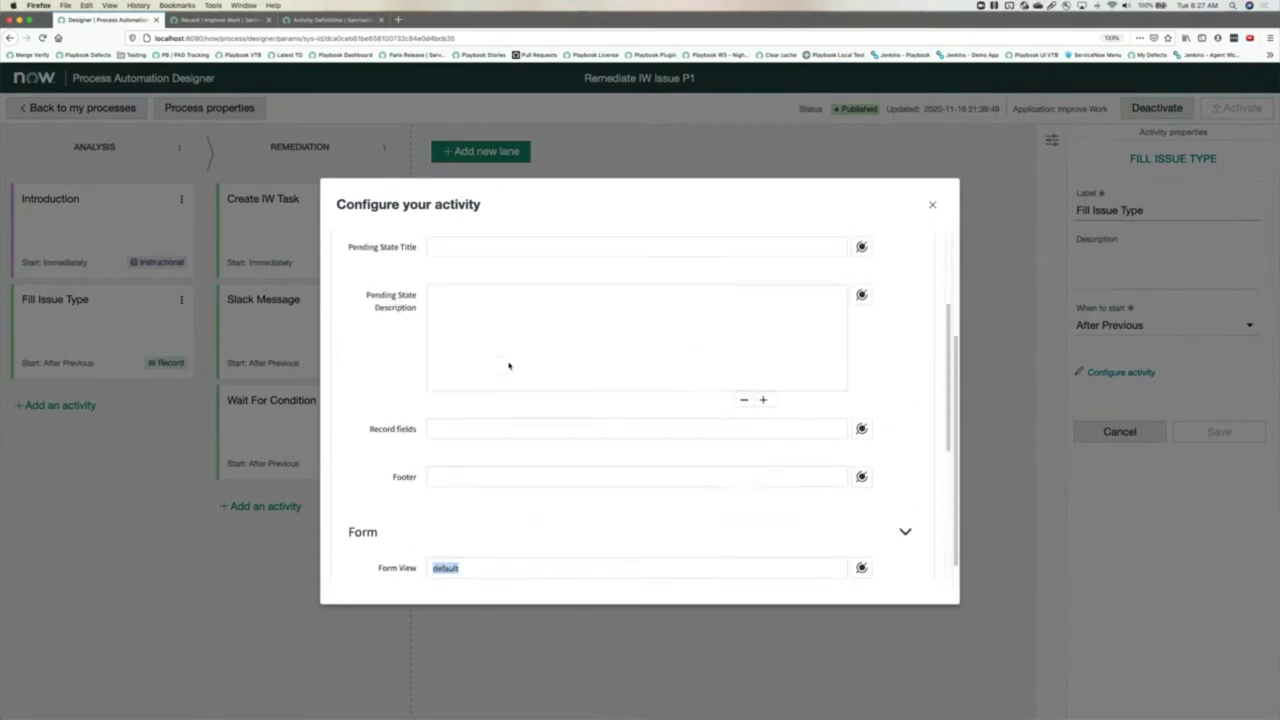
scroll(495, 420, down, 3)
click(453, 500)
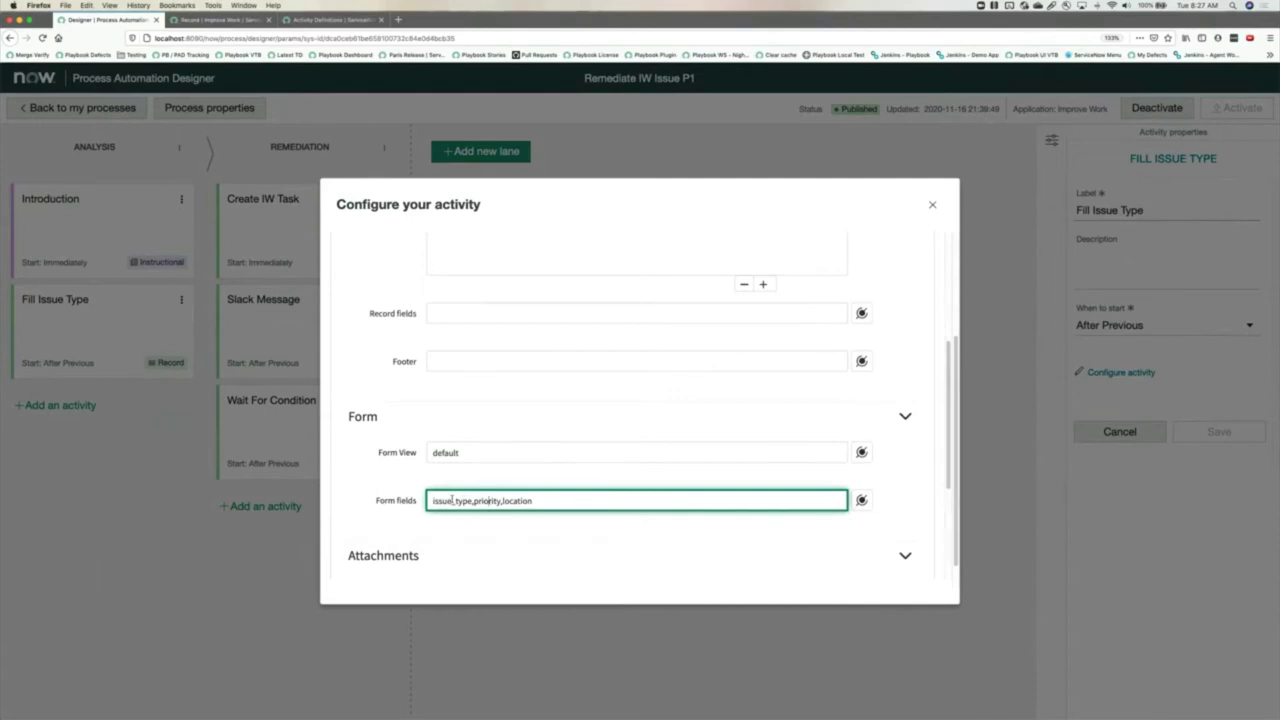
scroll(456, 449, up, 10)
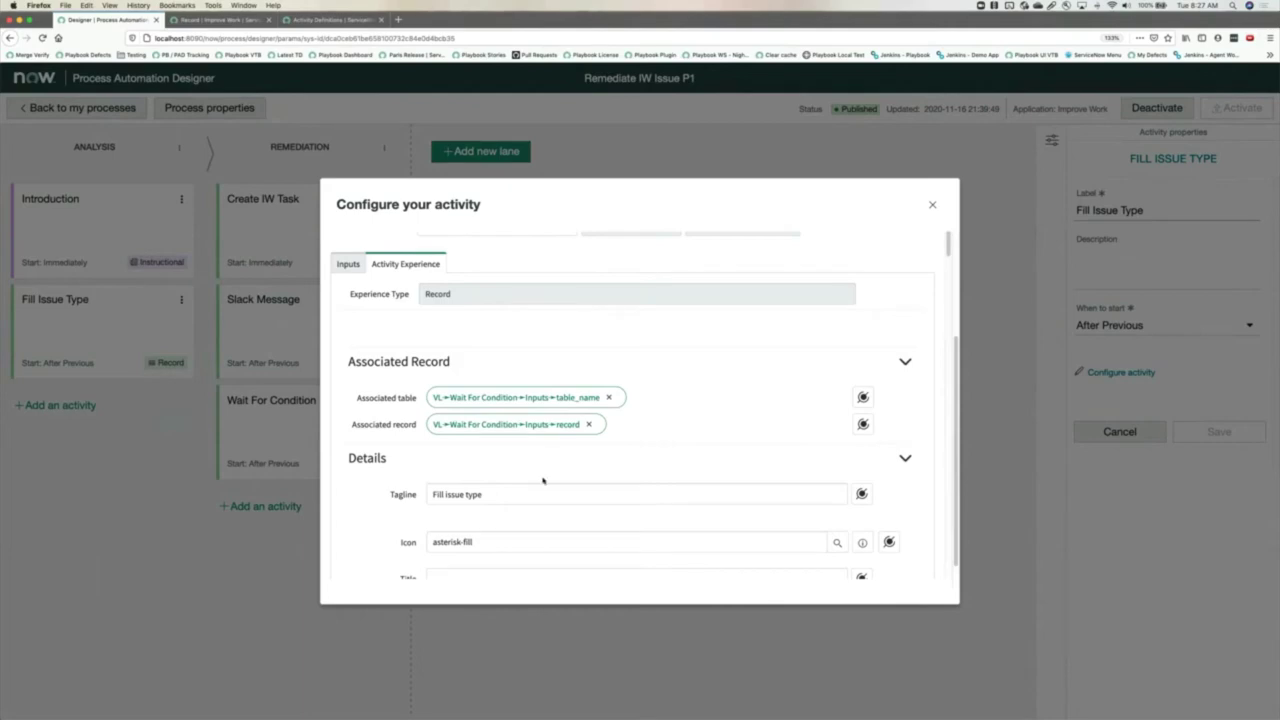
scroll(544, 479, down, 5)
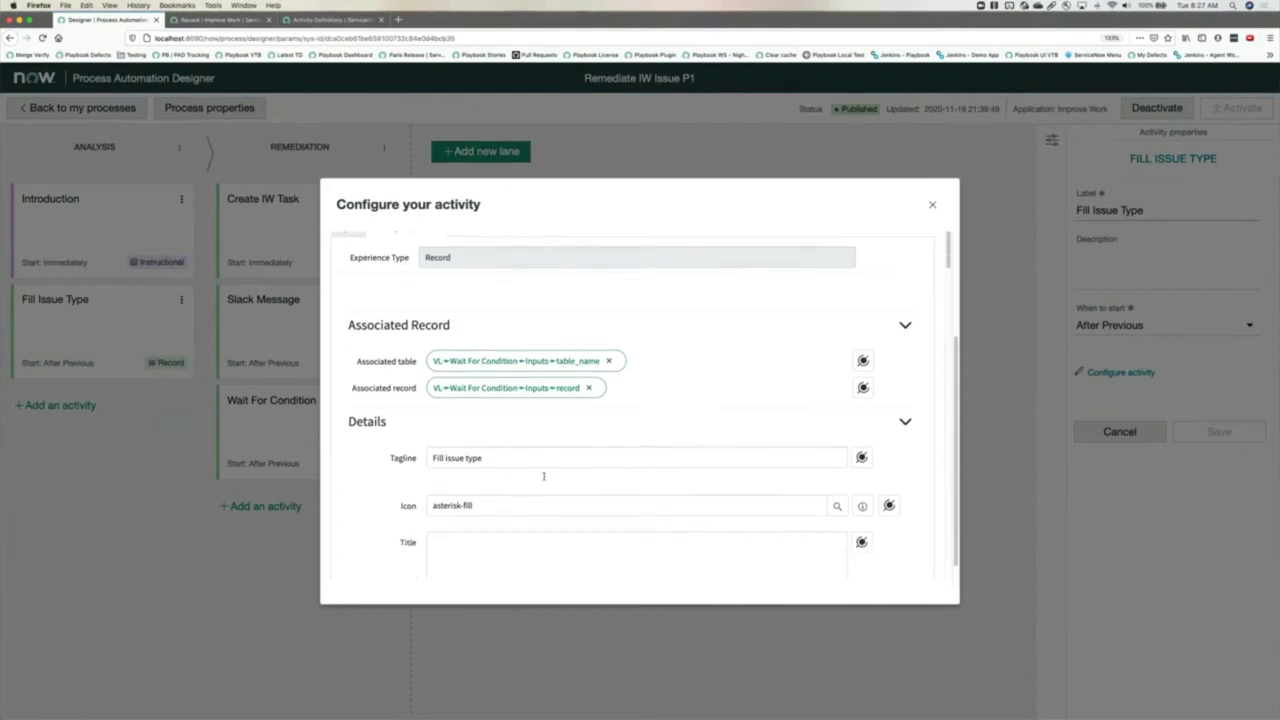
scroll(544, 479, down, 3)
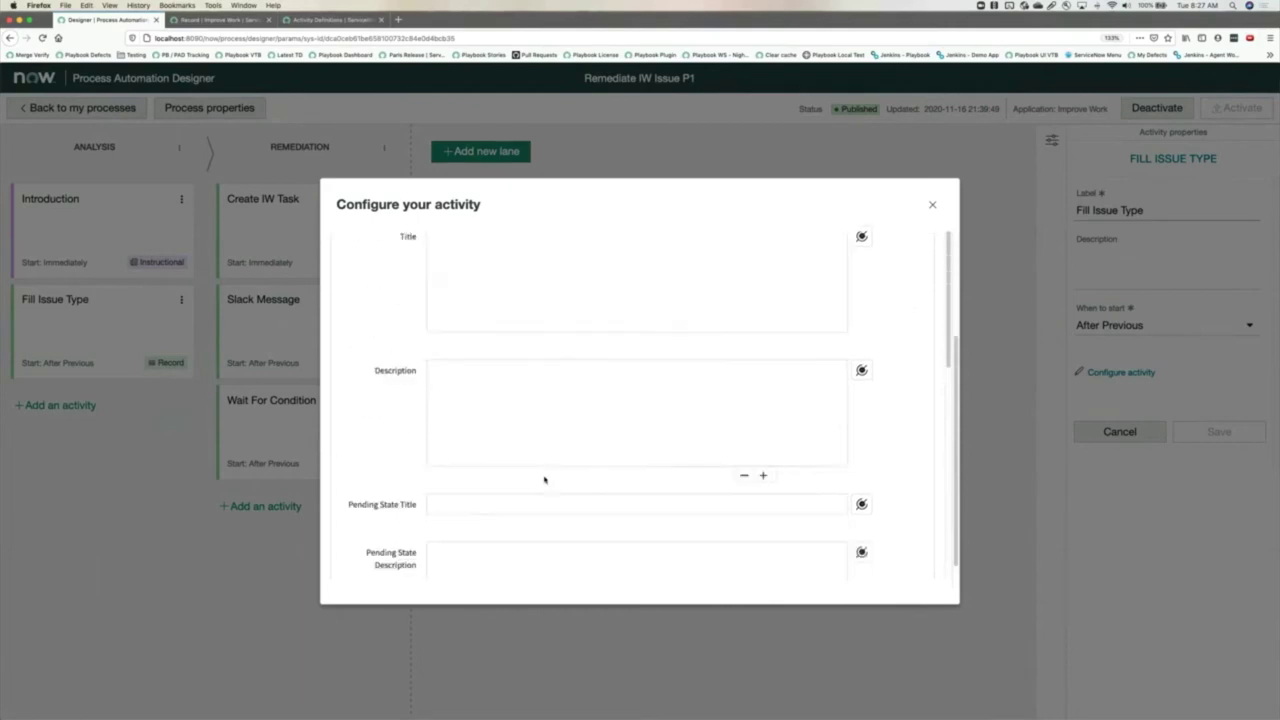
scroll(543, 480, up, 8)
scroll(451, 480, down, 5)
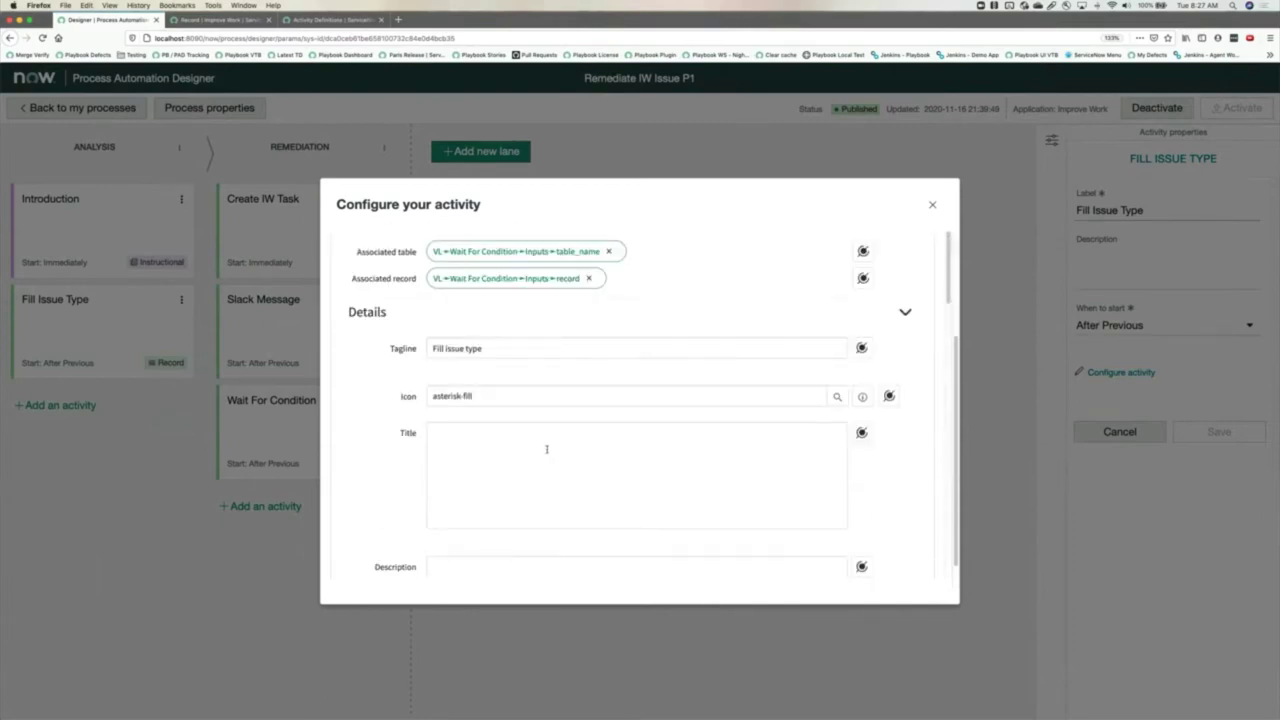
scroll(546, 450, down, 10)
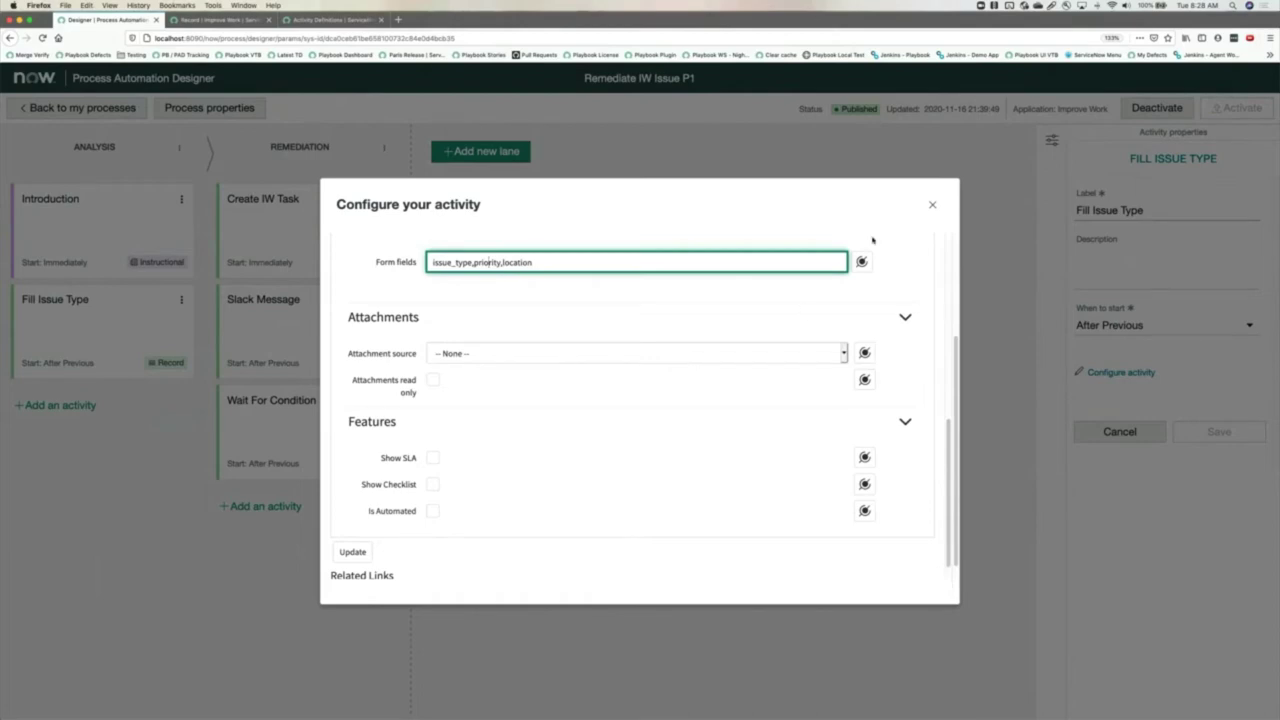
scroll(838, 333, up, 10)
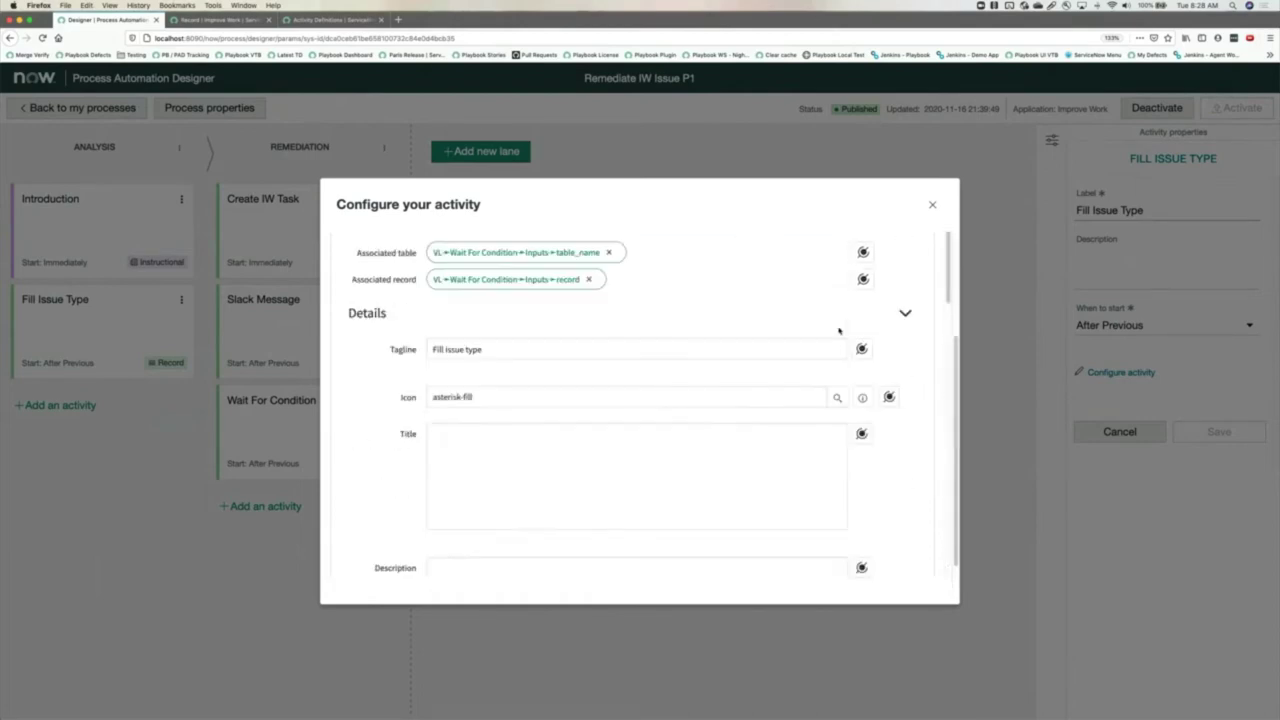
click(932, 204)
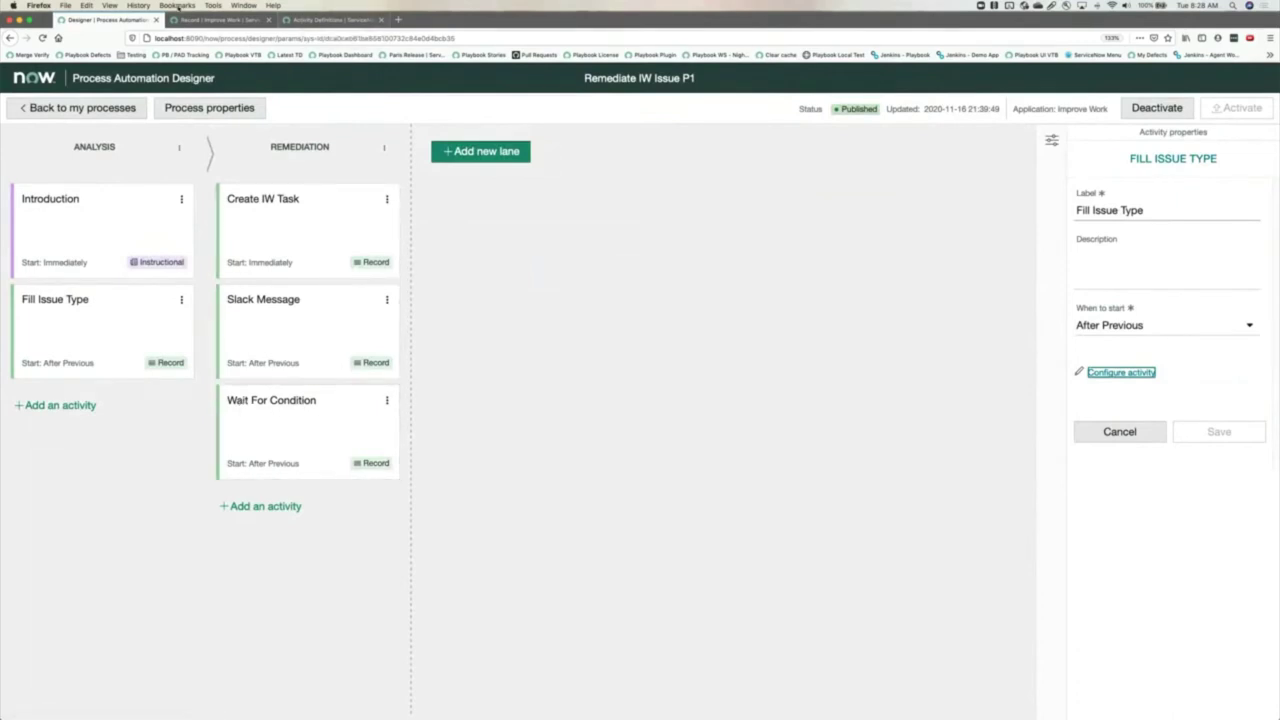
Save the issue from the Fill Issue Type card of the helicopters issue, and check its IW Tasks and the playbook's Remediation stage
click(202, 27)
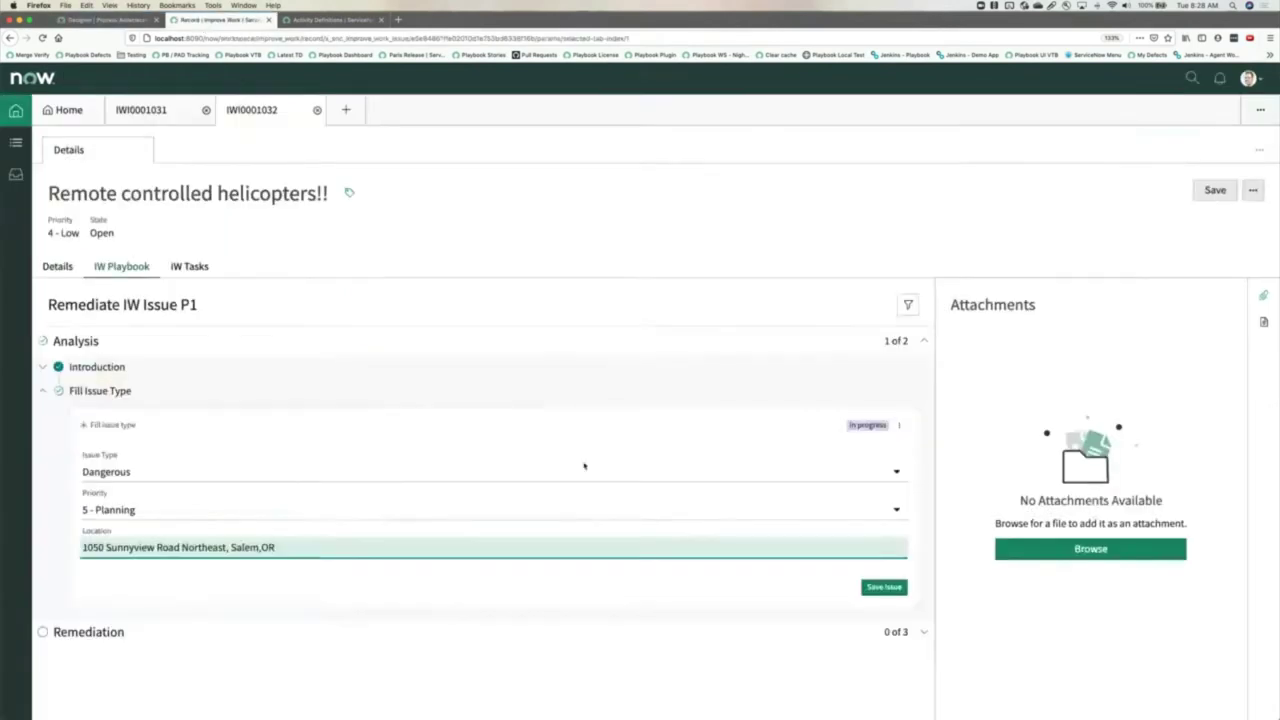
click(880, 590)
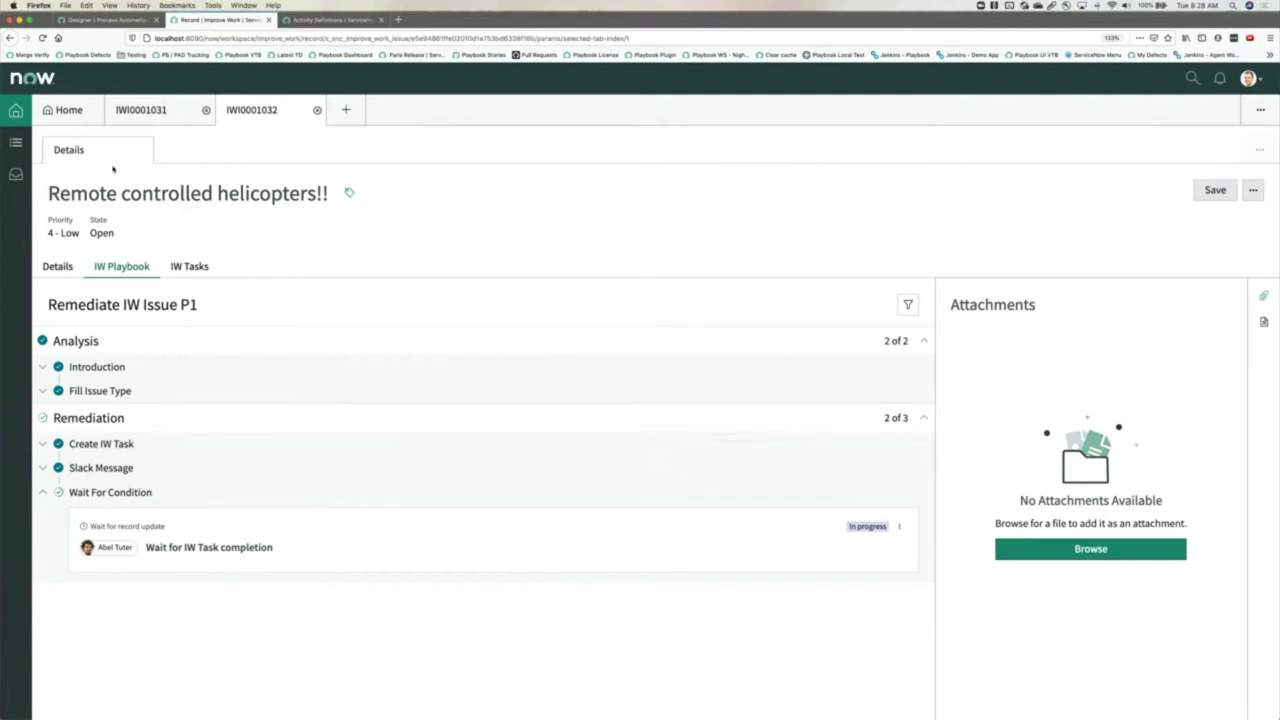
click(181, 270)
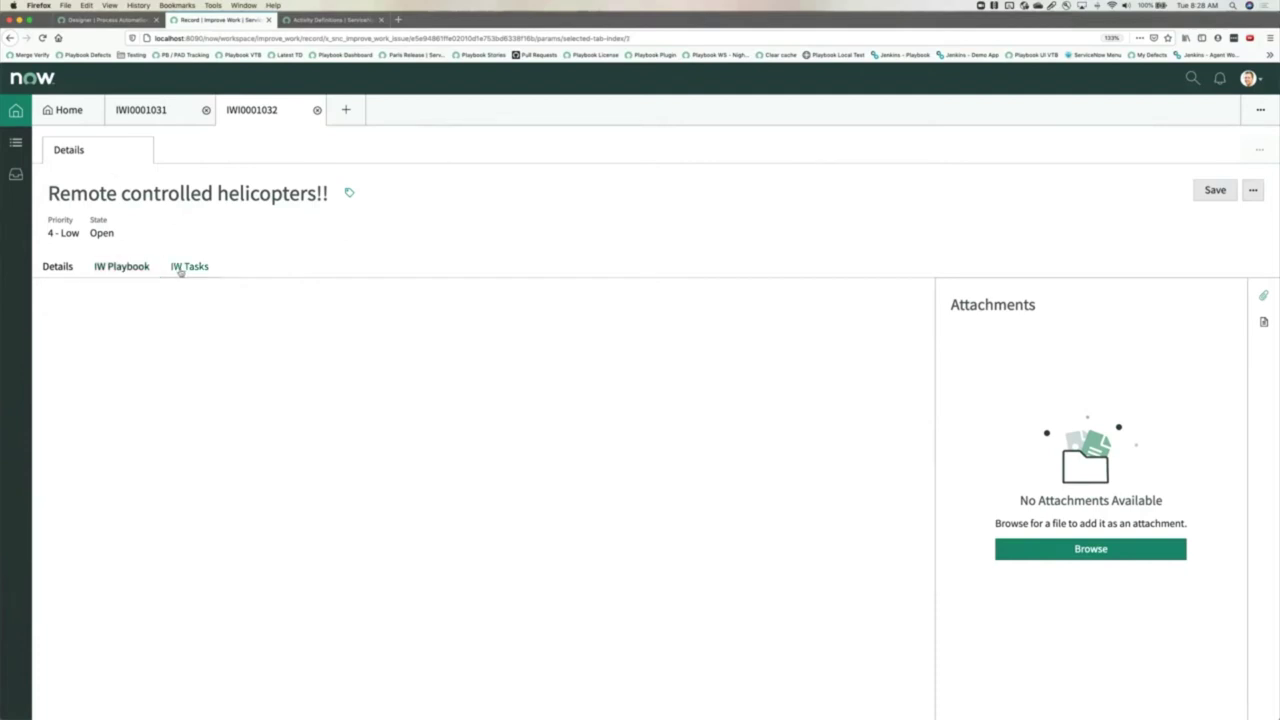
click(124, 270)
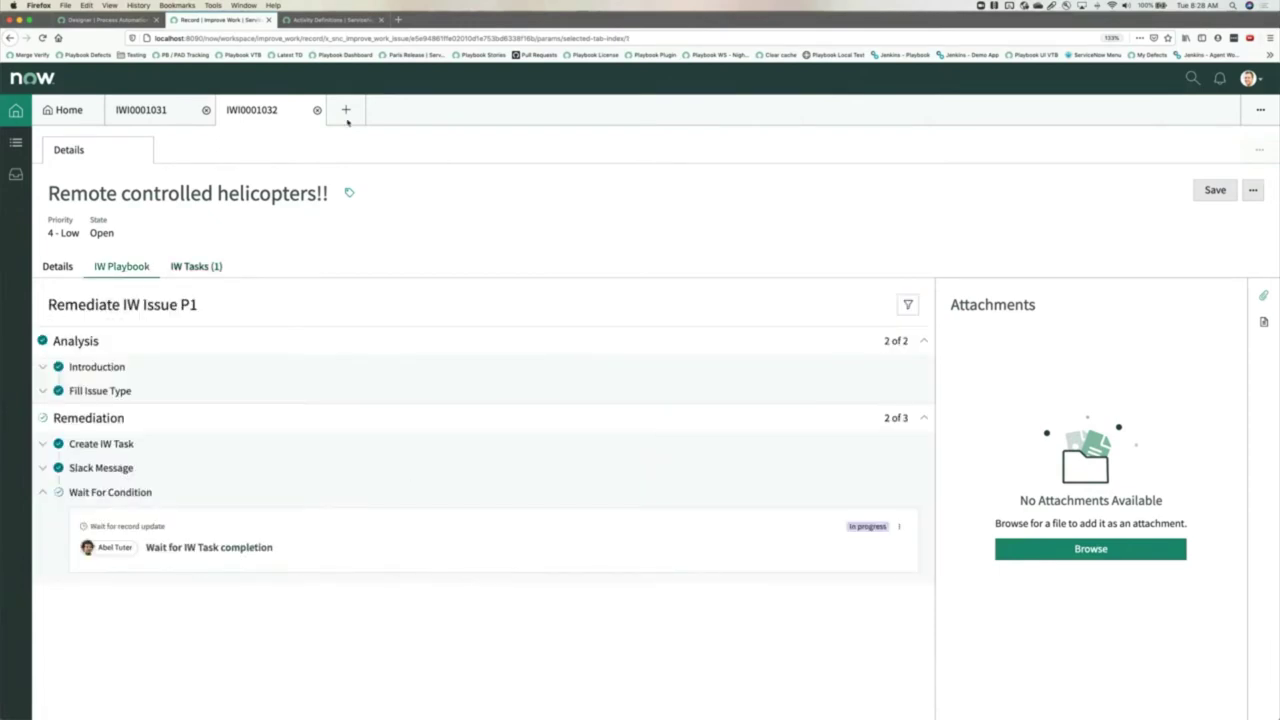
Reload the Activity Definitions list and start a new definition labelled "Wait for IW Task Completion" on the IW Issue [x_snc_improve_work_issue] table
click(339, 20)
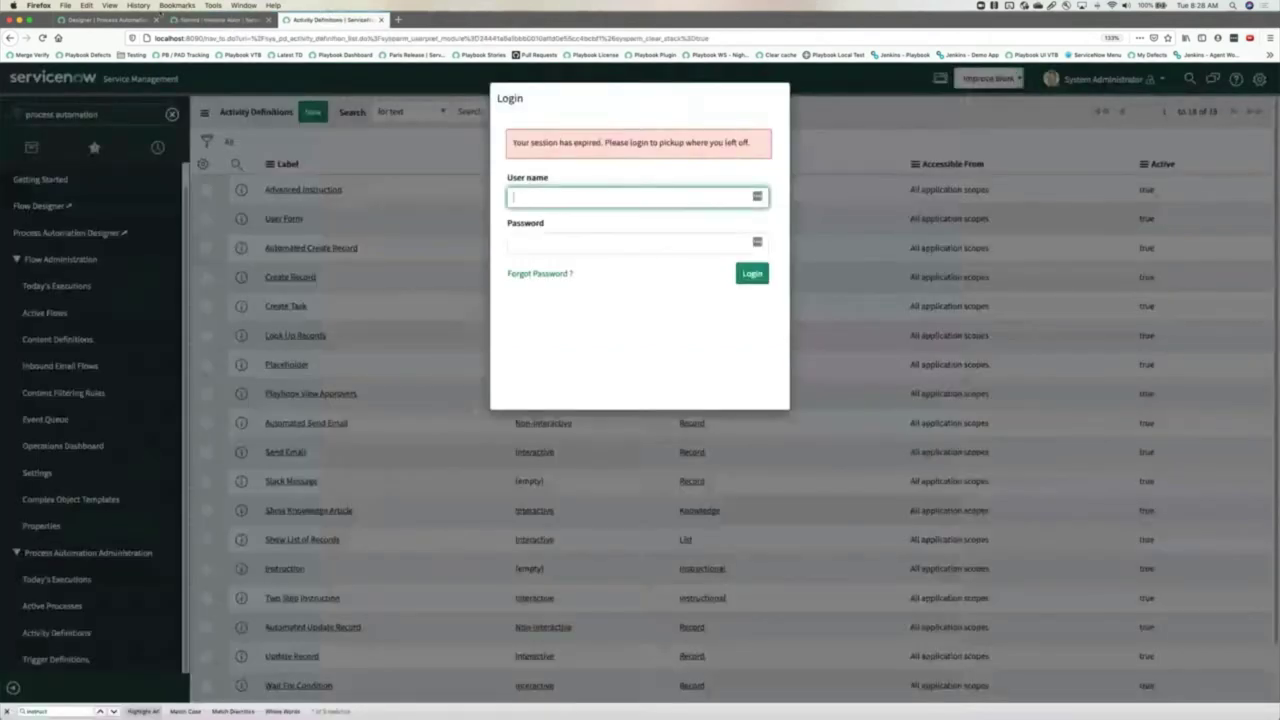
click(57, 38)
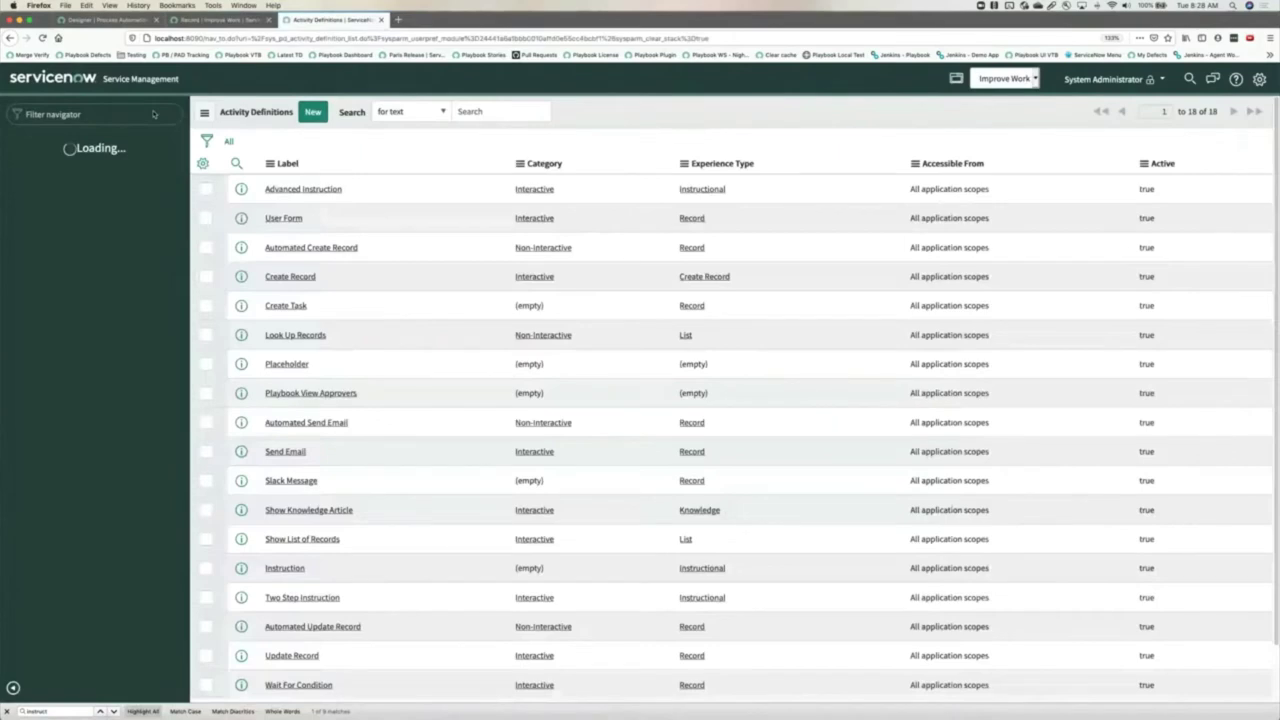
click(313, 112)
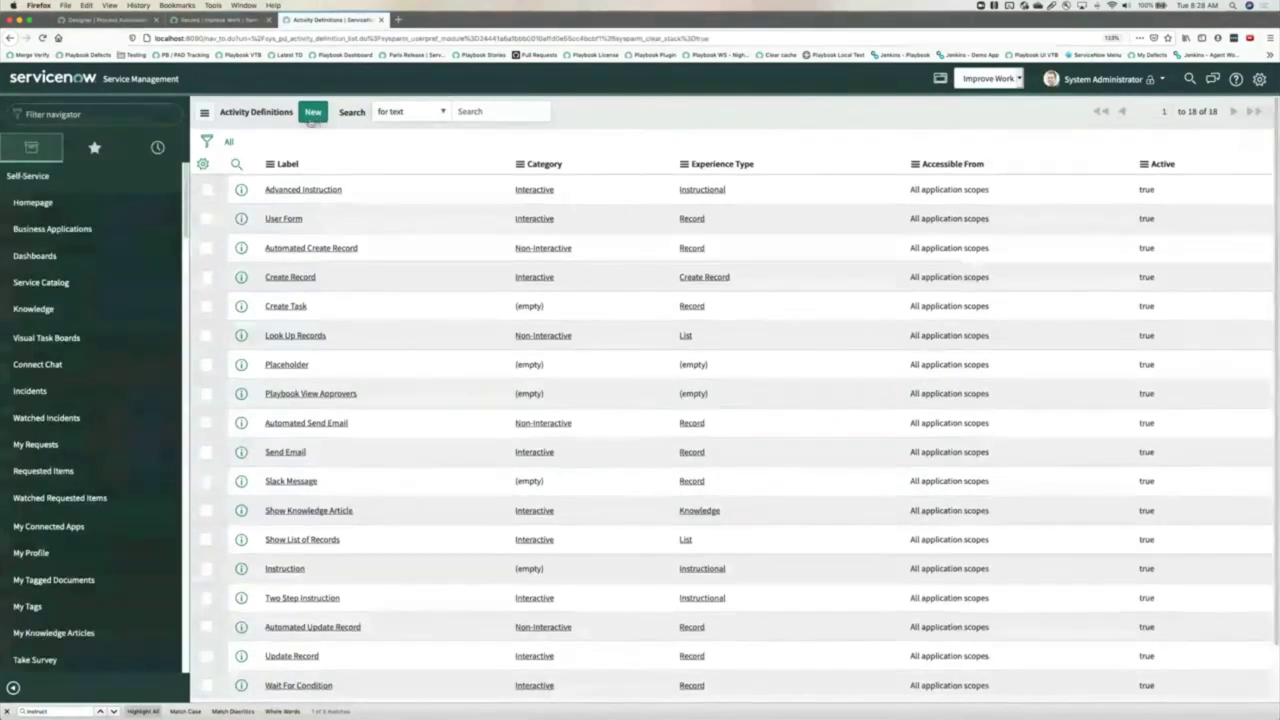
text(Wai)
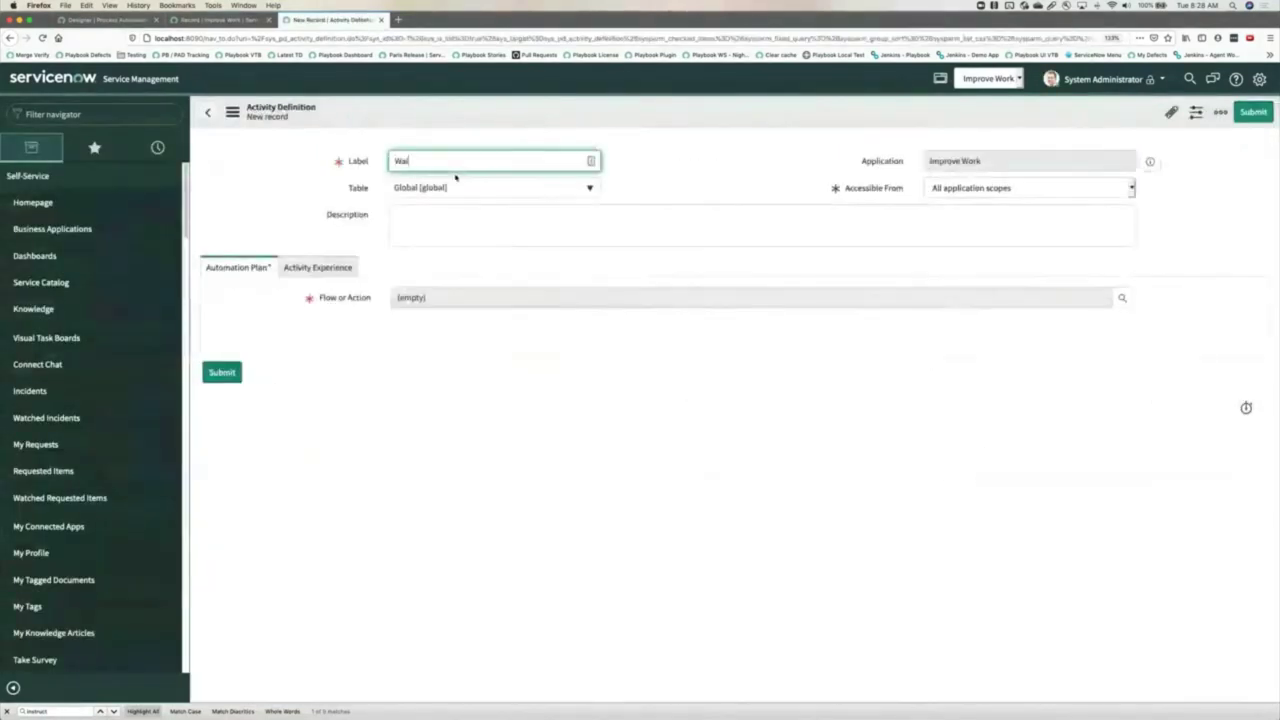
text(t for IW Task Completion)
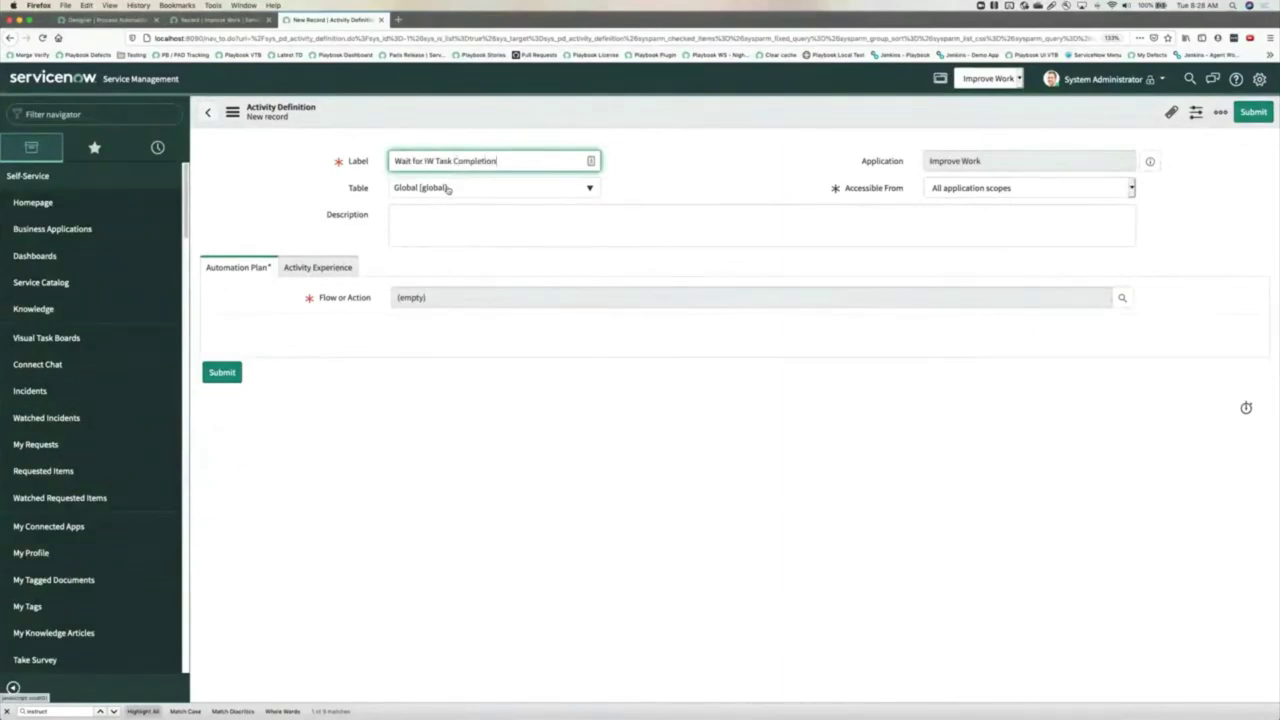
click(447, 188)
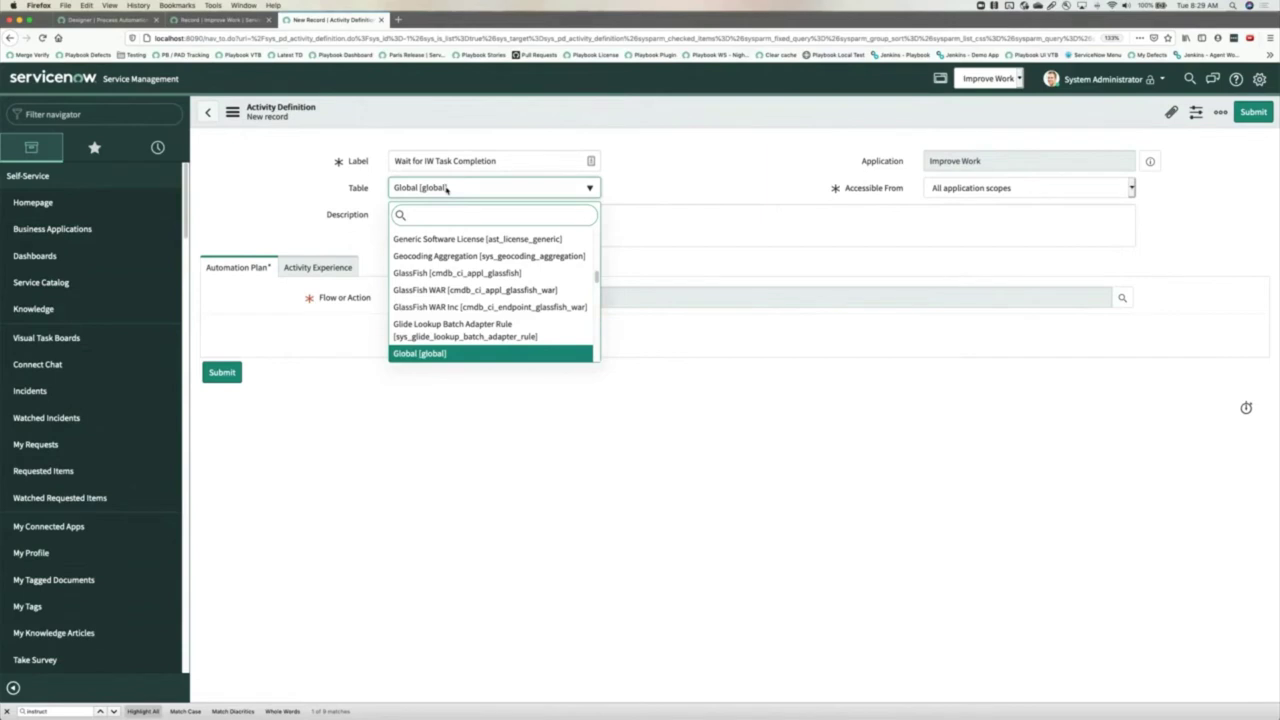
text(improve)
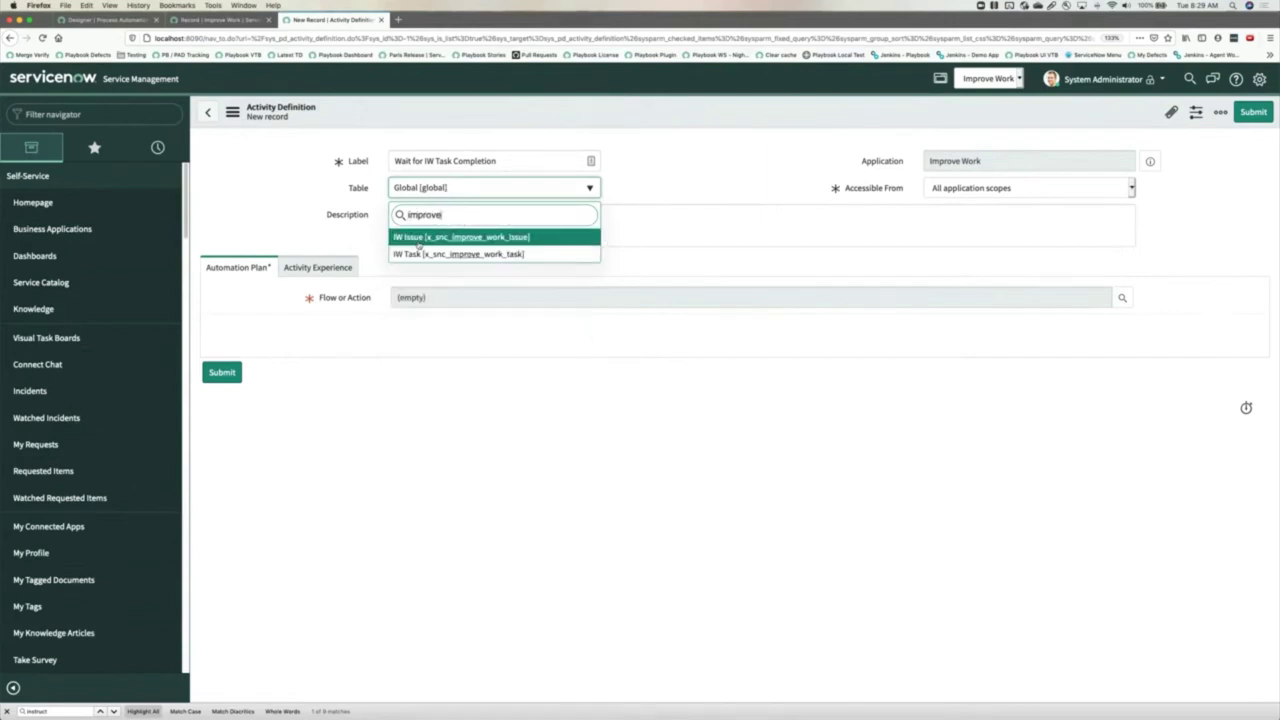
click(418, 240)
Check the trigger table in the Remediate IW Issue P1 process properties and return to the new activity definition
click(110, 20)
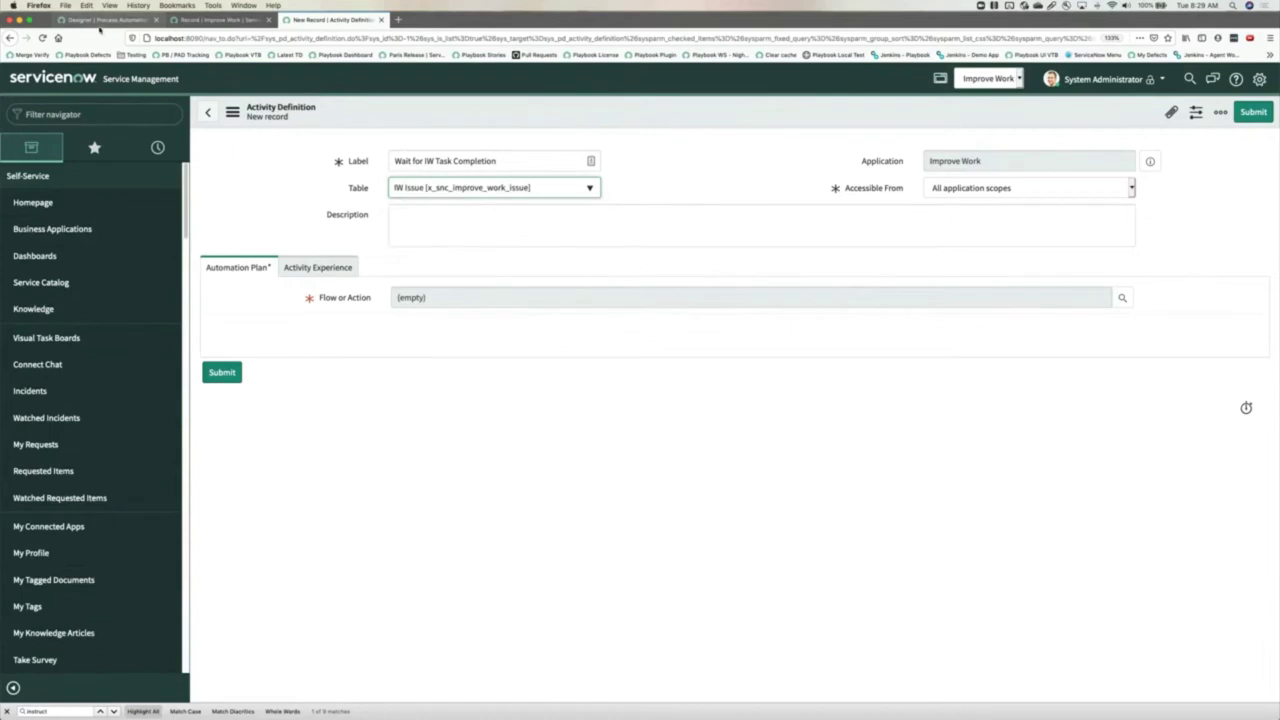
click(209, 107)
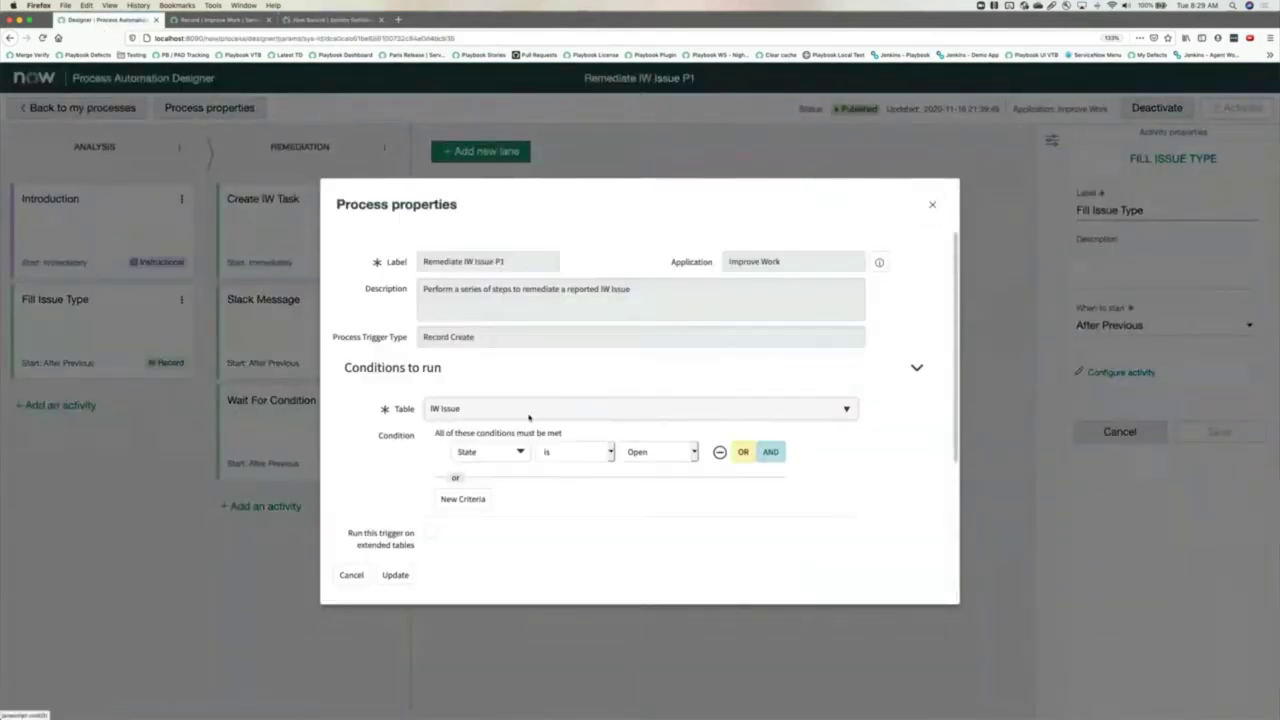
click(932, 205)
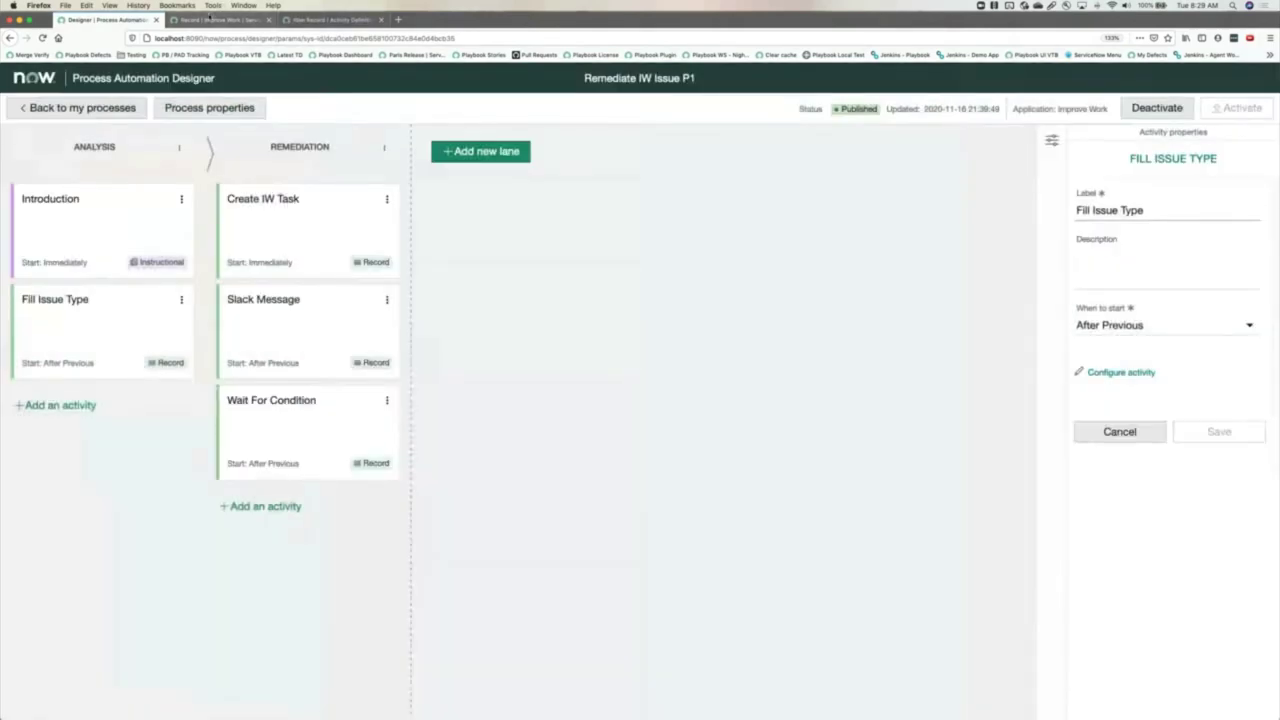
click(210, 18)
click(330, 19)
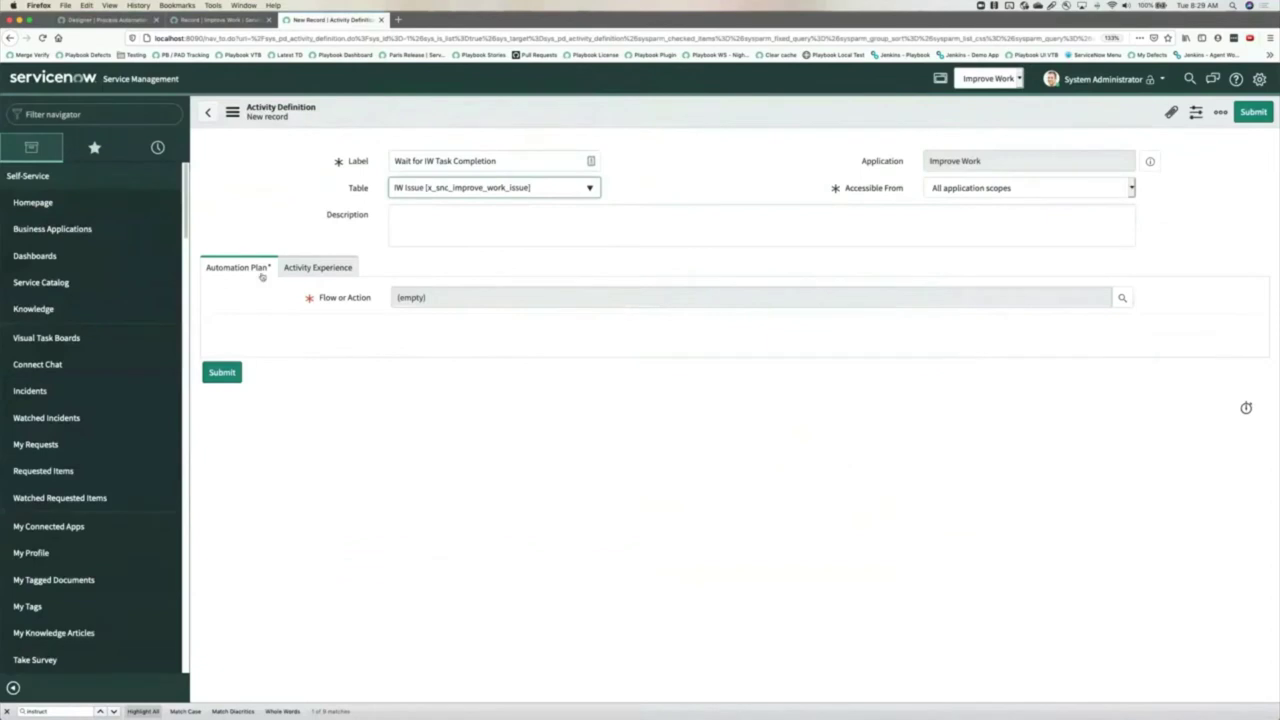
Set the automation plan's flow or action to the Wait For Condition action type and save the new activity definition
click(1122, 299)
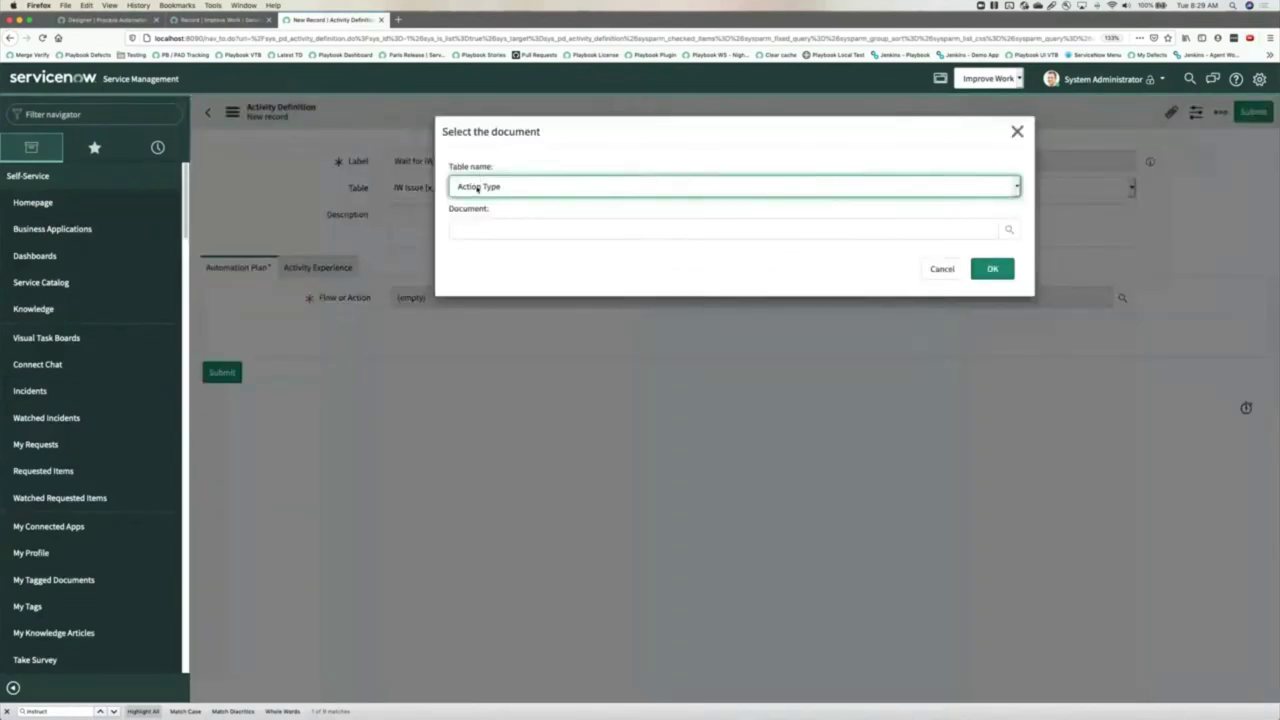
click(480, 231)
click(479, 190)
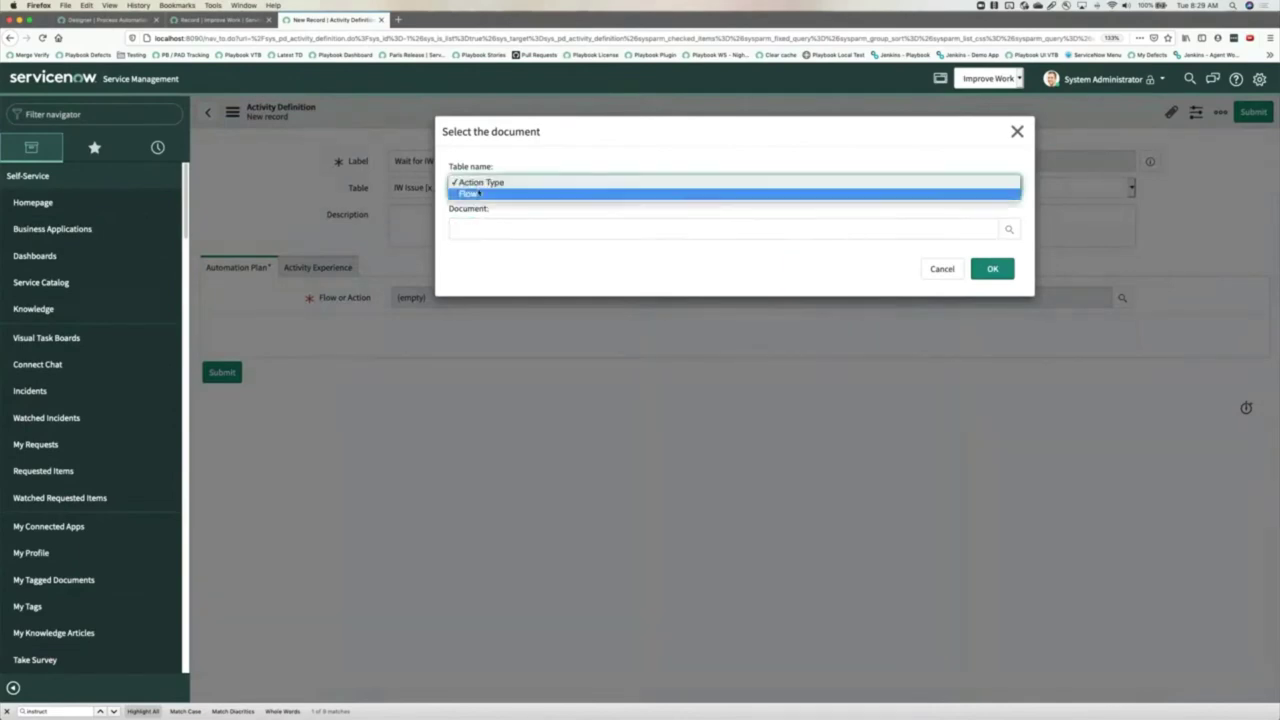
click(466, 231)
click(466, 231)
text(Wait)
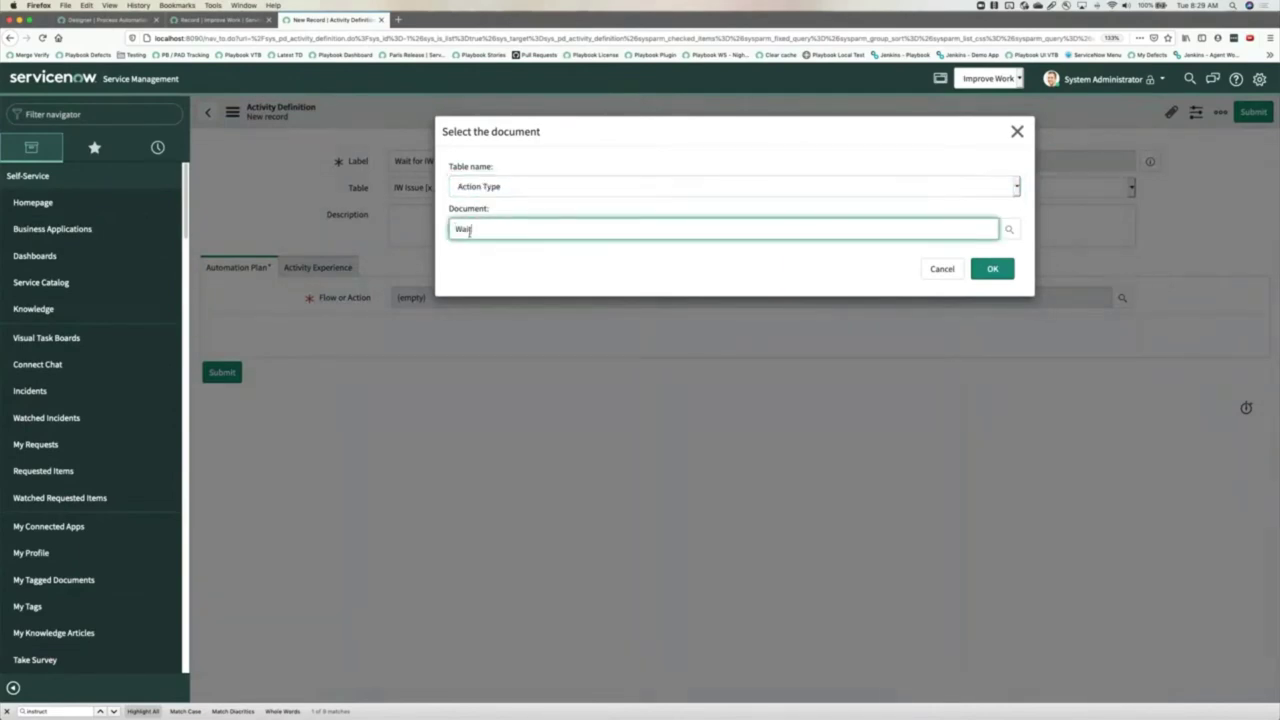
click(480, 247)
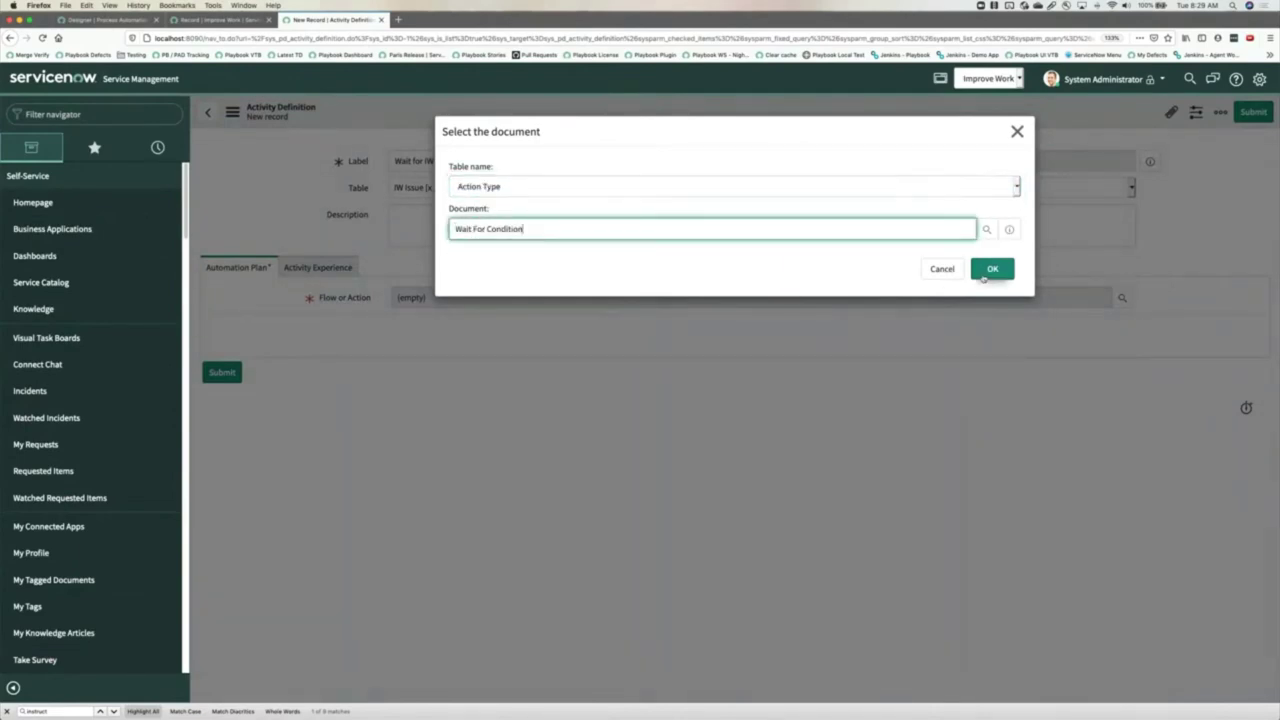
click(985, 272)
right_click(480, 112)
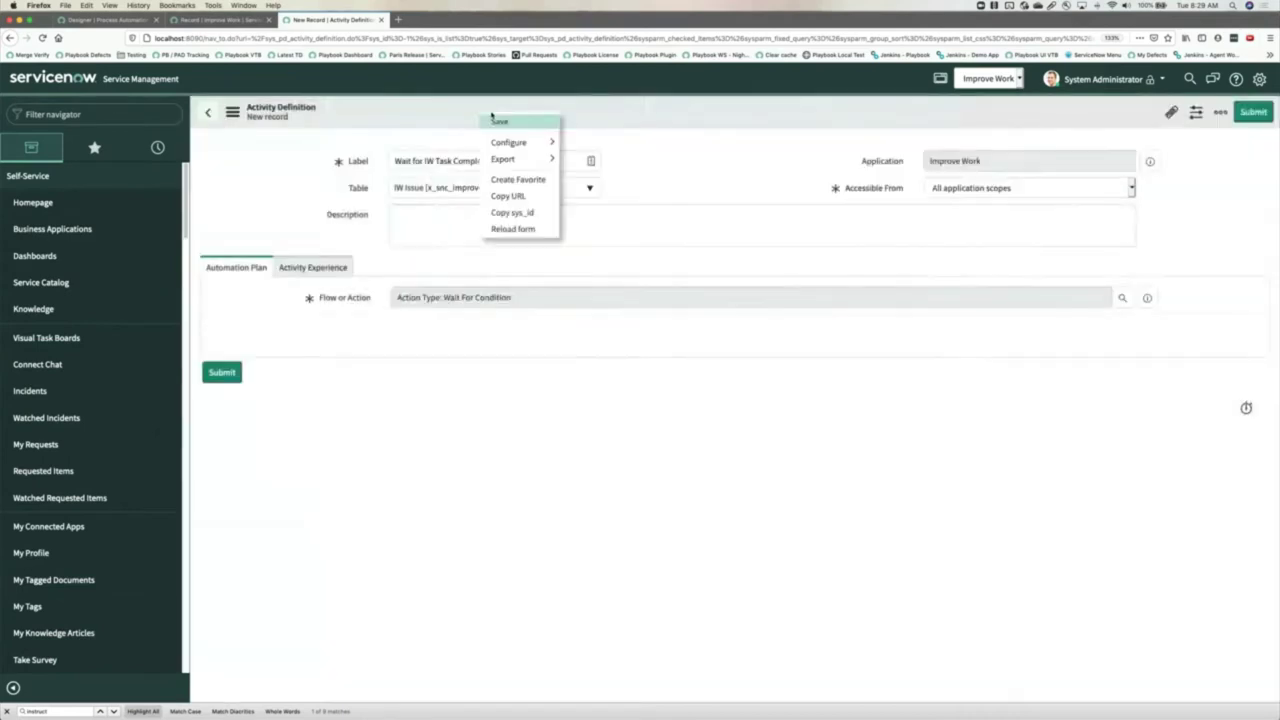
click(495, 119)
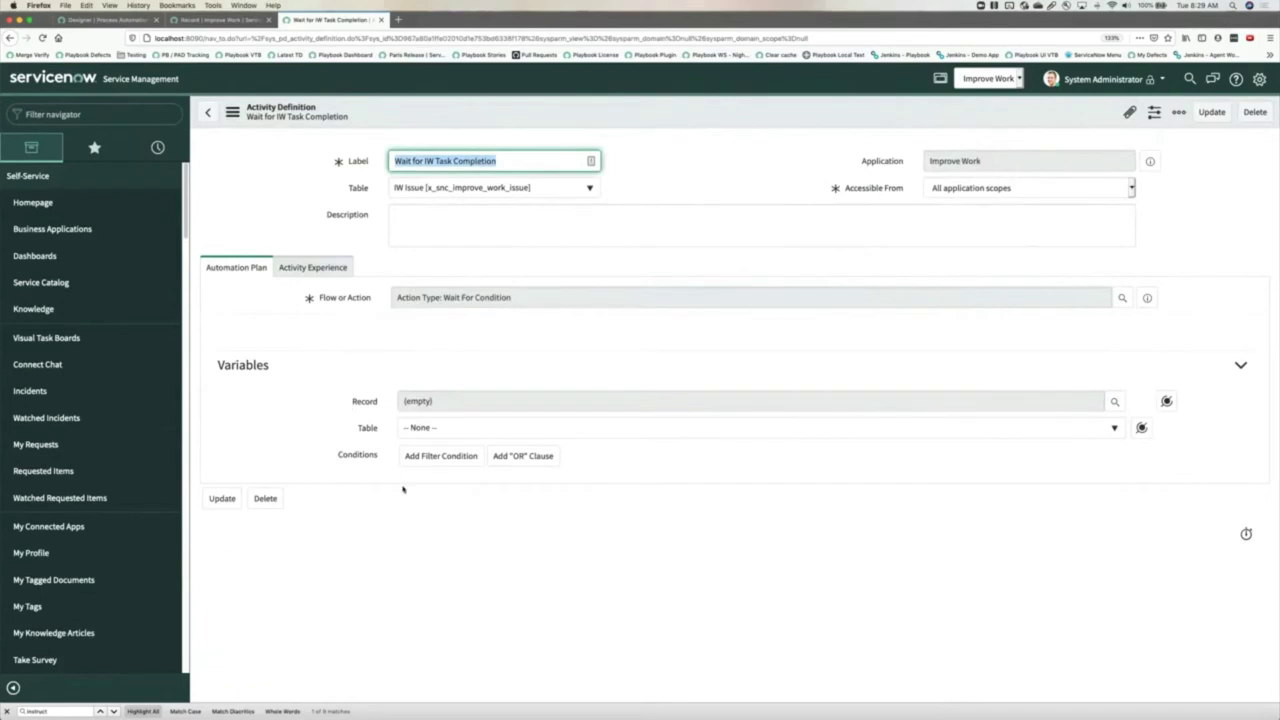
Set the automation plan's Table variable to IW Task [x_snc_improve_work_task]
click(433, 430)
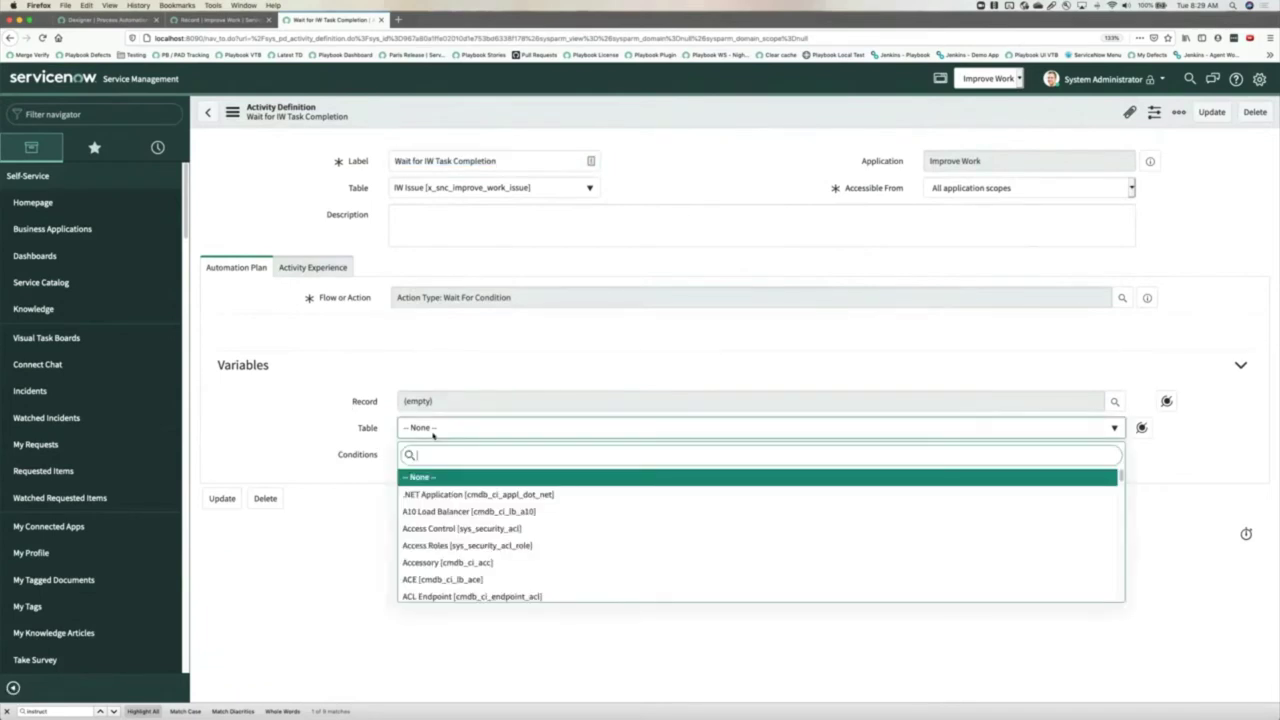
text(improve)
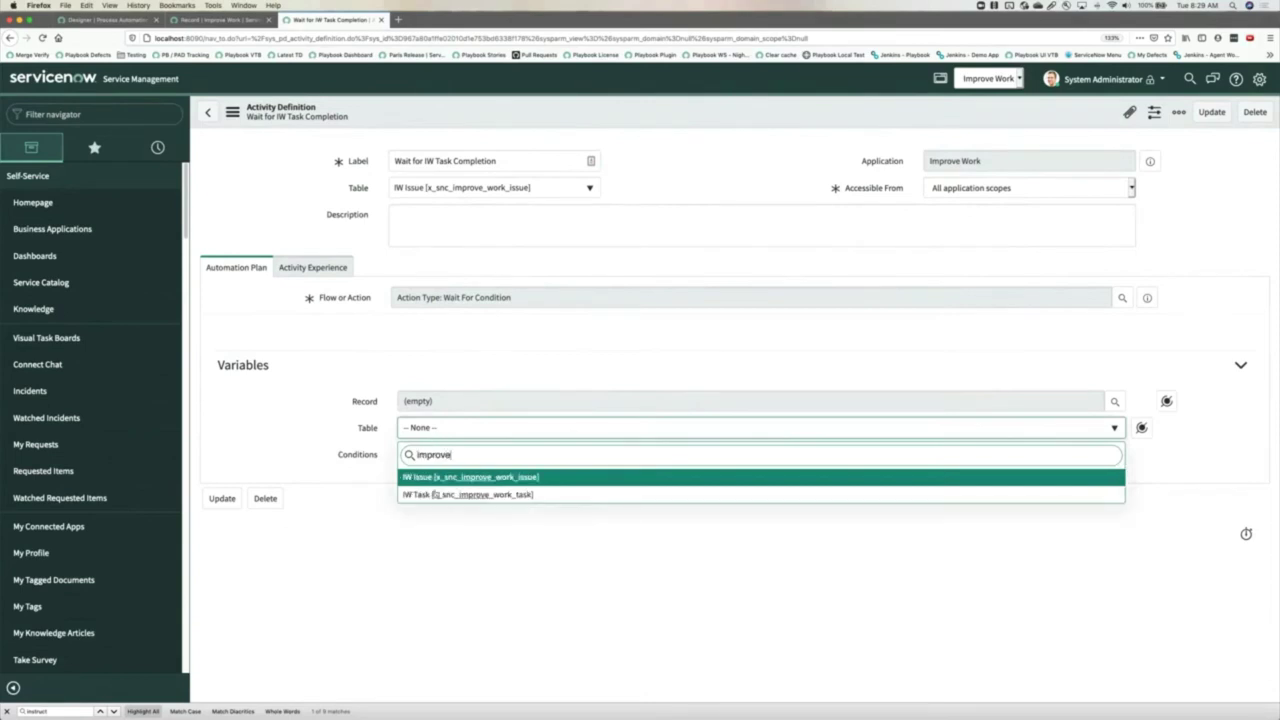
click(433, 491)
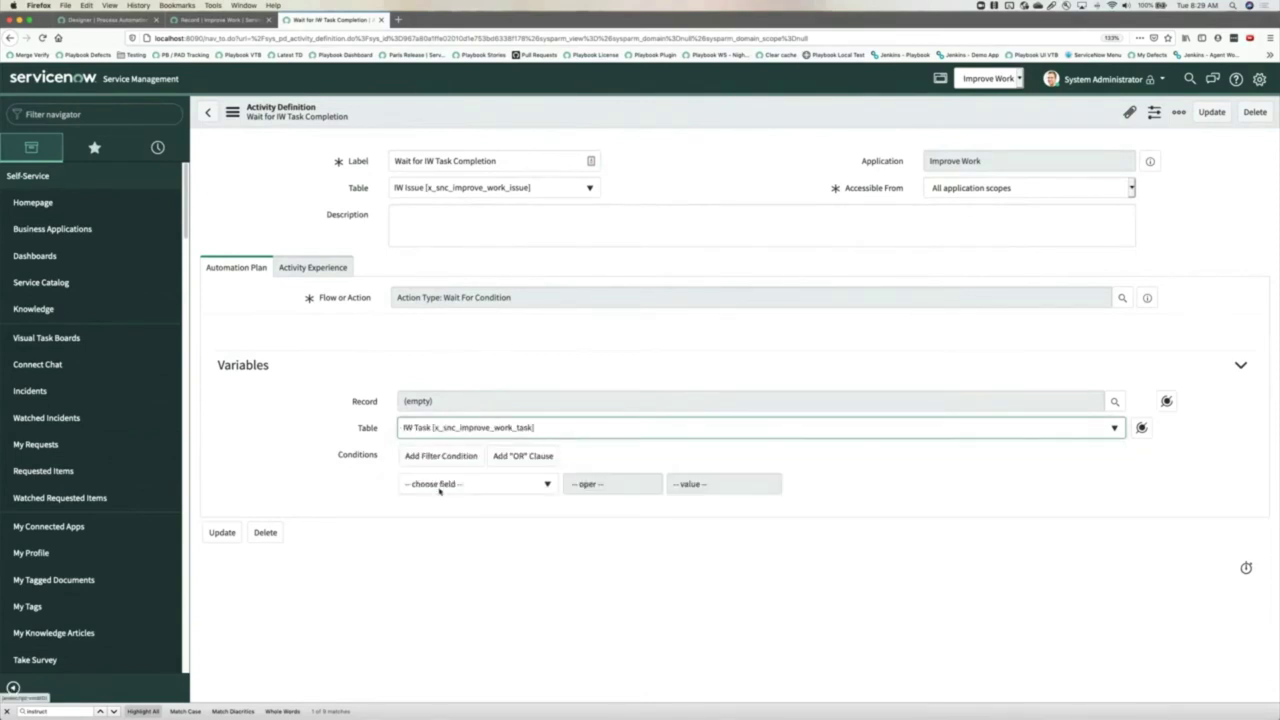
Add the wait condition State is one of Closed Complete, Closed Incomplete, Closed Skipped
click(439, 487)
text(state)
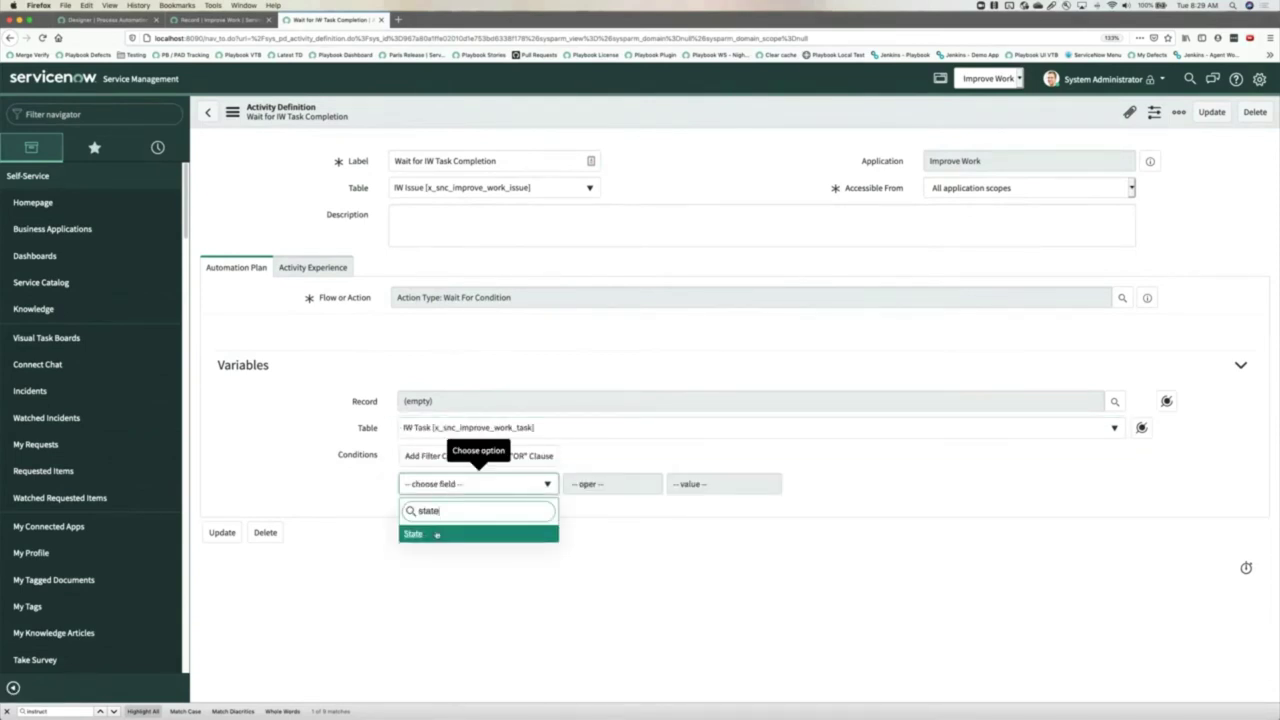
click(434, 533)
click(632, 483)
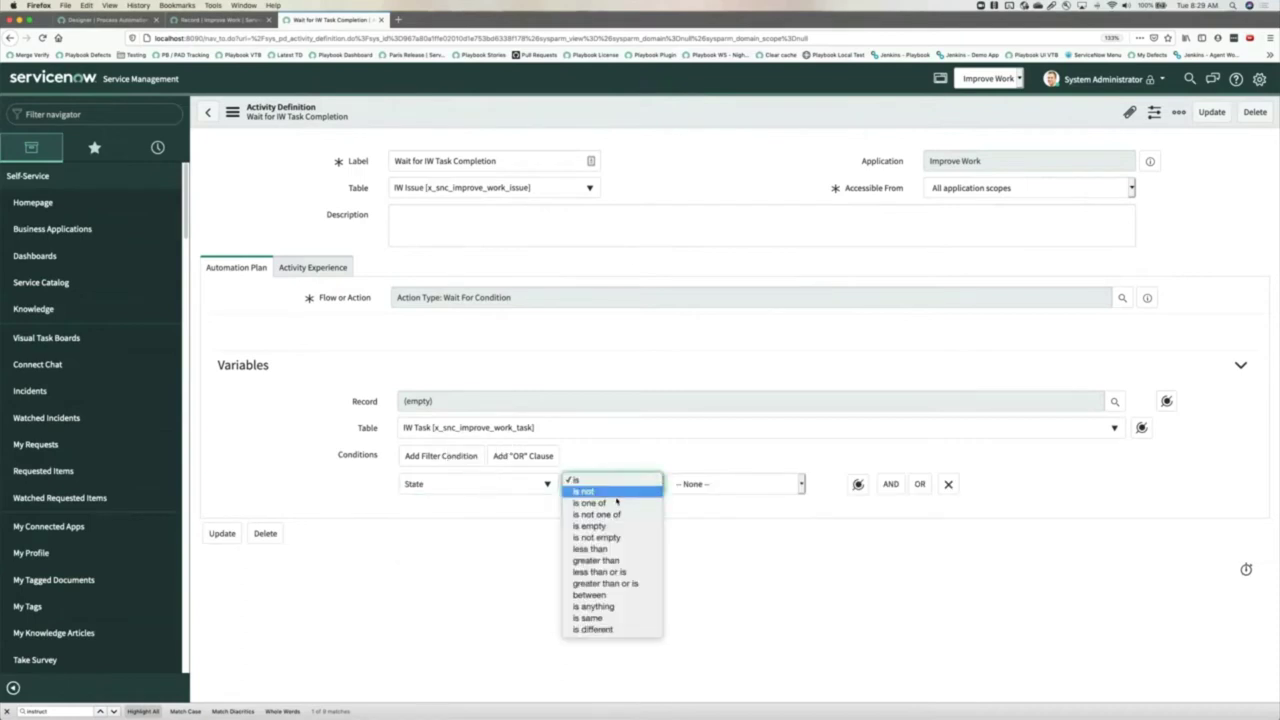
click(604, 504)
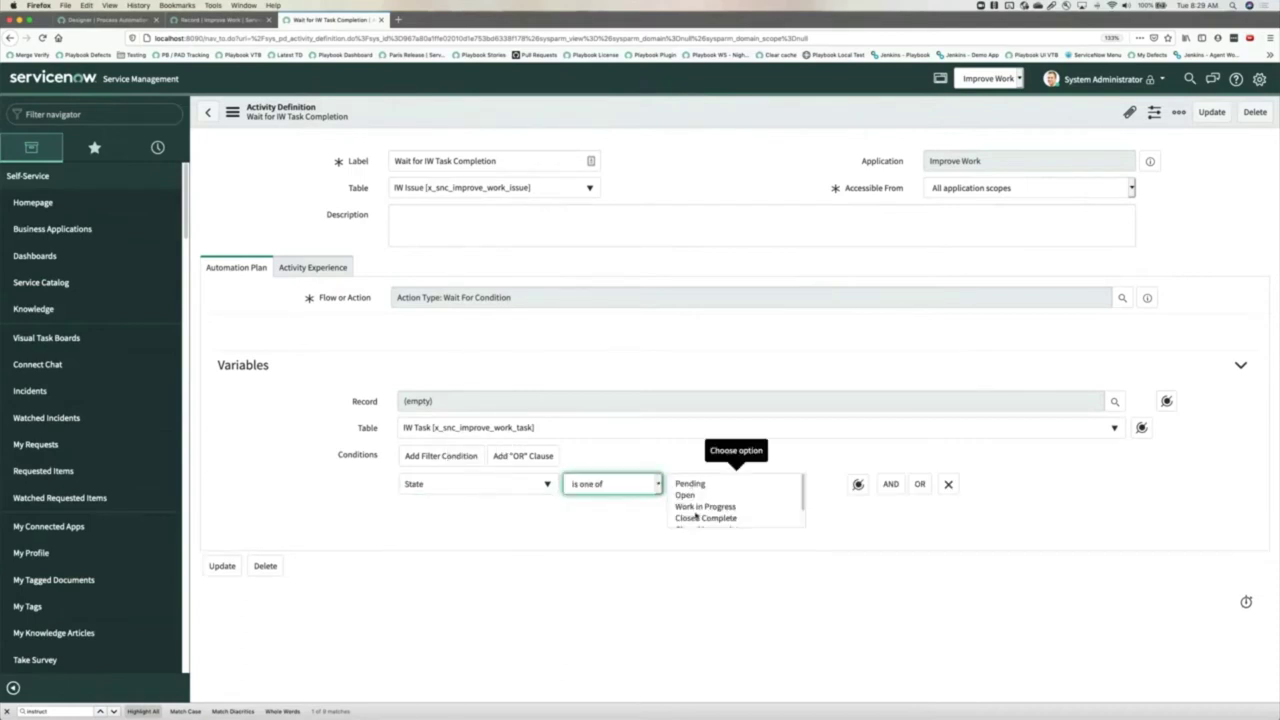
click(705, 499)
shift+click(705, 521)
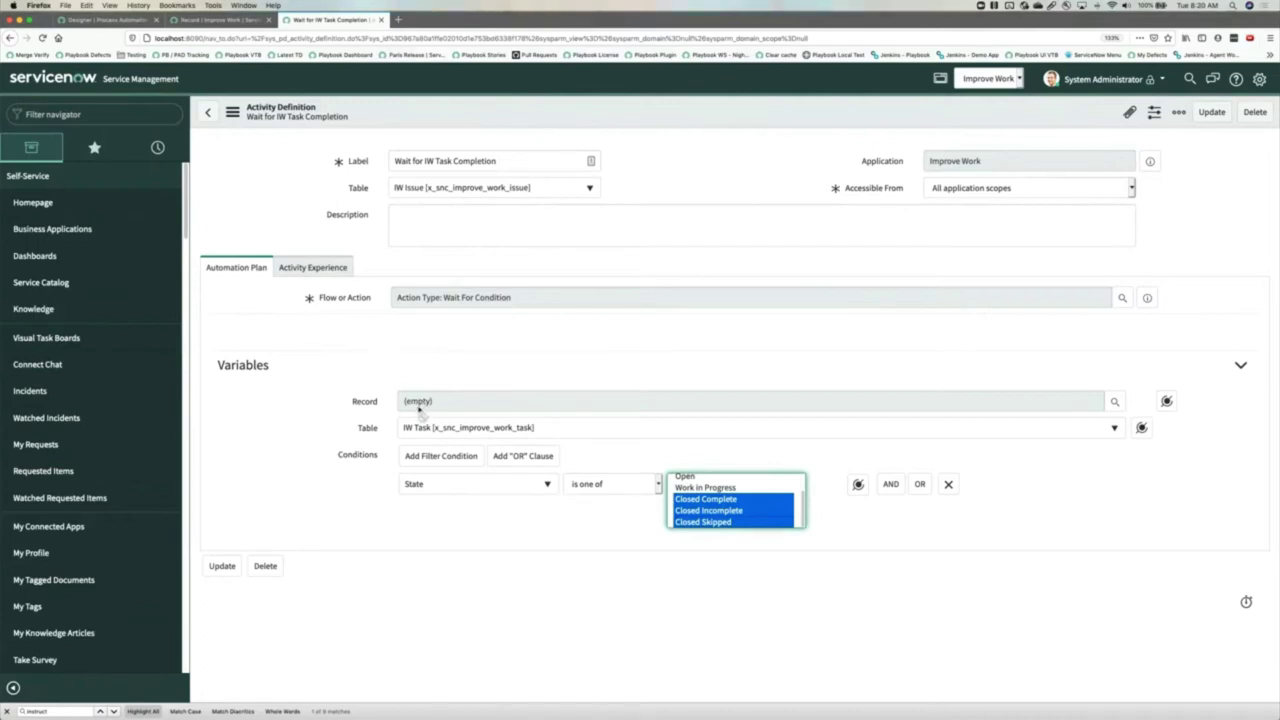
Set the activity experience type to Record and save the definition to load its experience settings
click(316, 268)
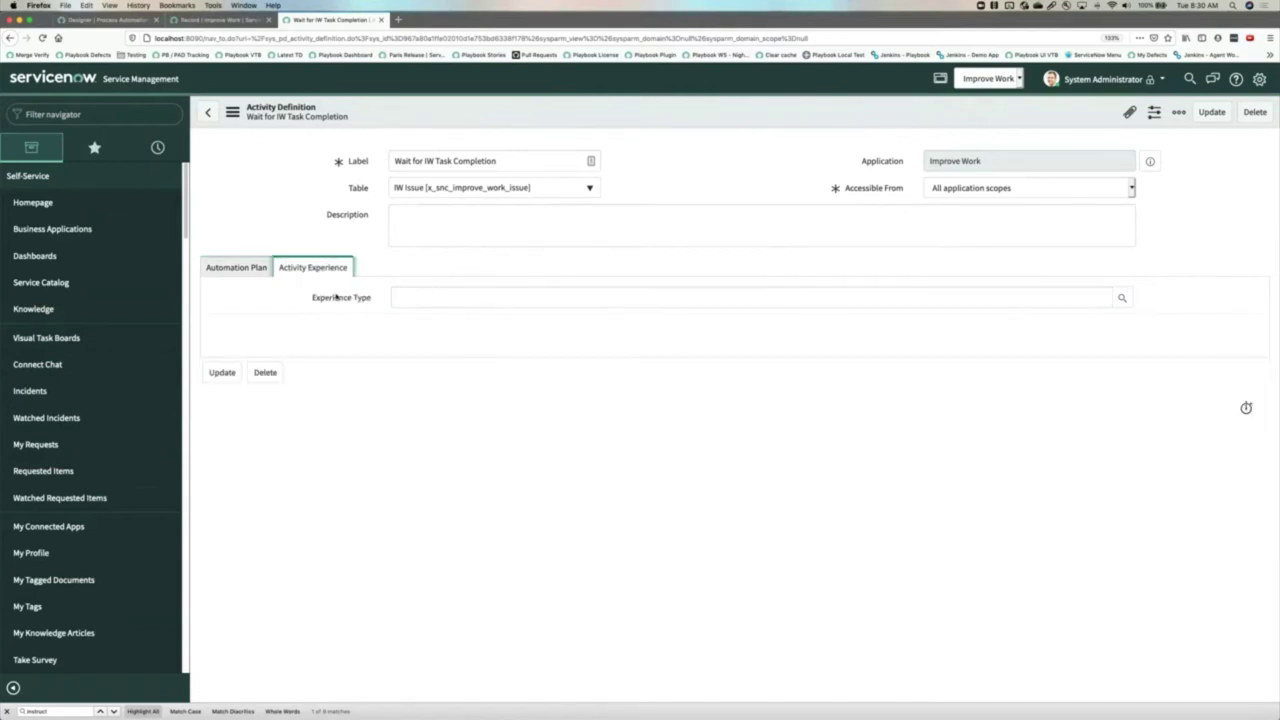
click(453, 297)
text(R)
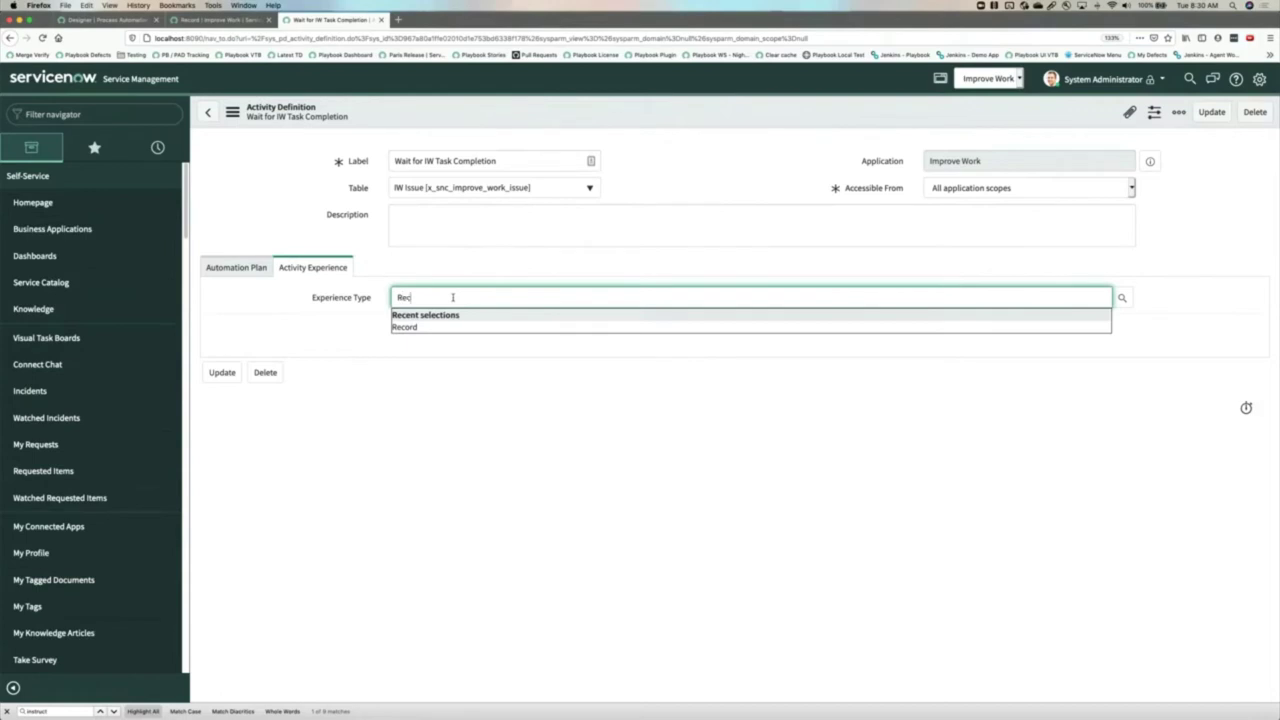
text(ec)
click(424, 329)
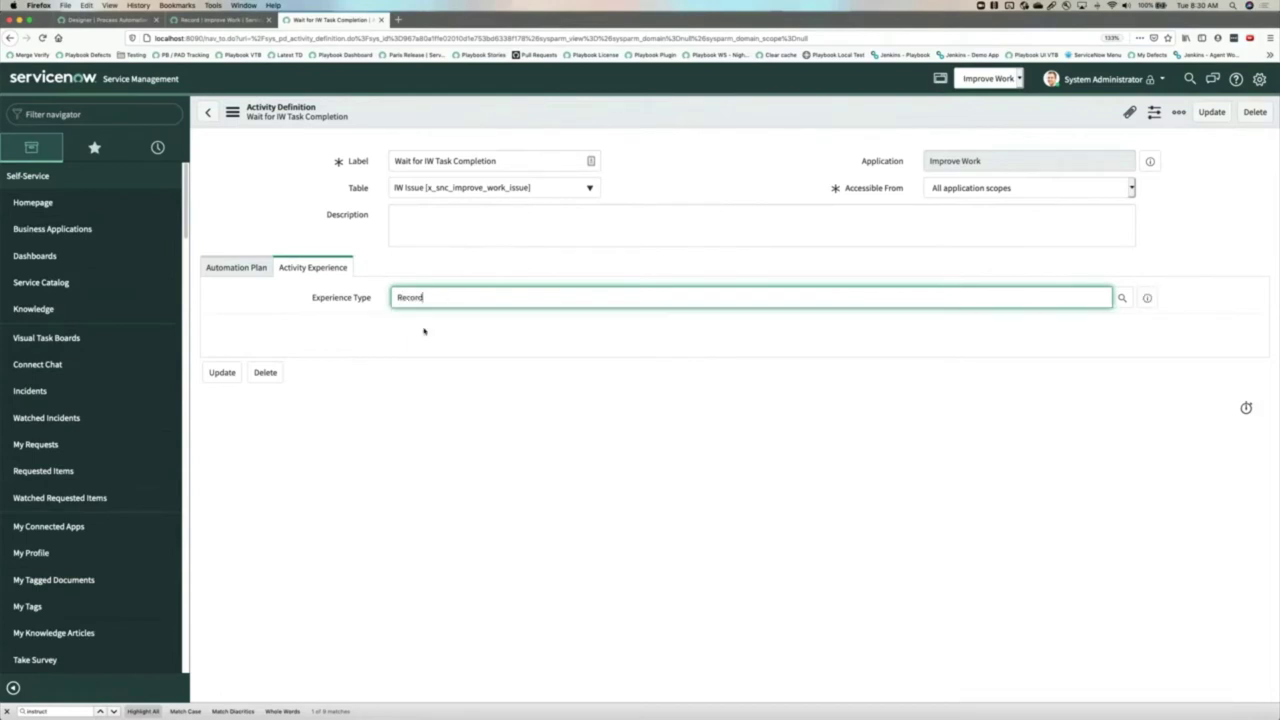
right_click(479, 110)
click(487, 116)
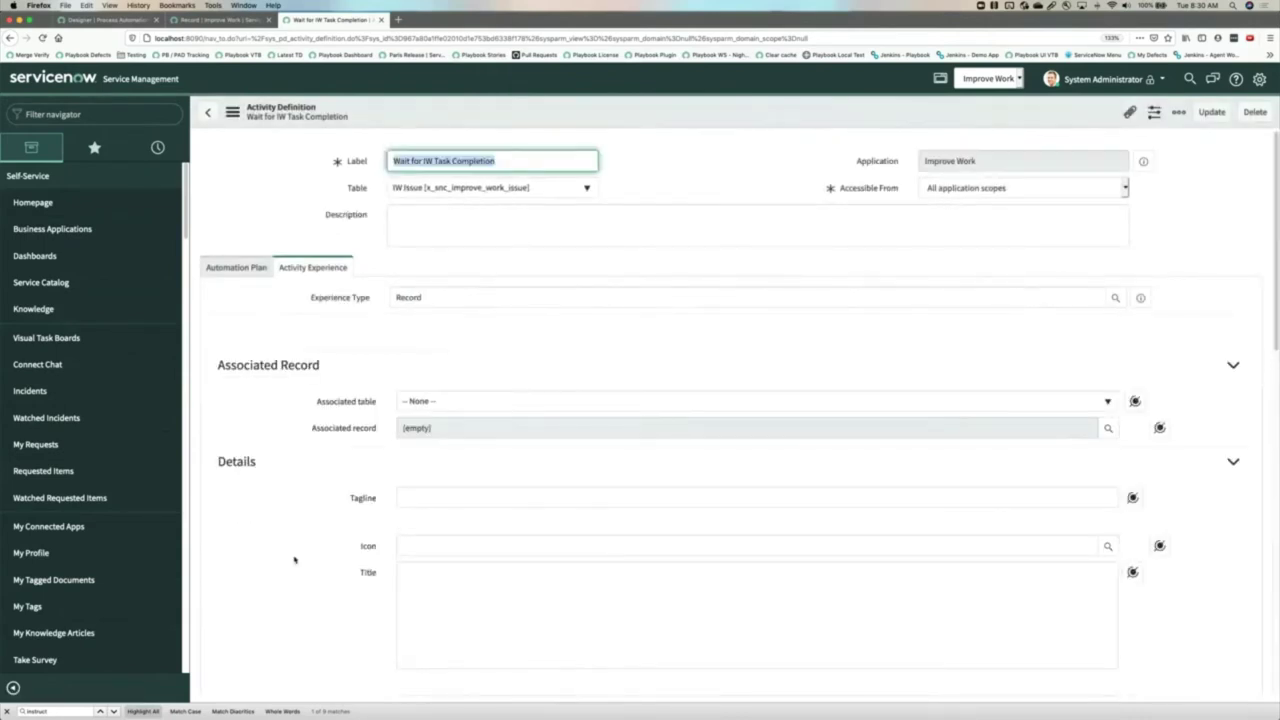
Set the associated table to IW Task [x_snc_improve_work_task] and map the associated record to the Wait For Condition input record
scroll(294, 557, down, 10)
scroll(294, 560, up, 10)
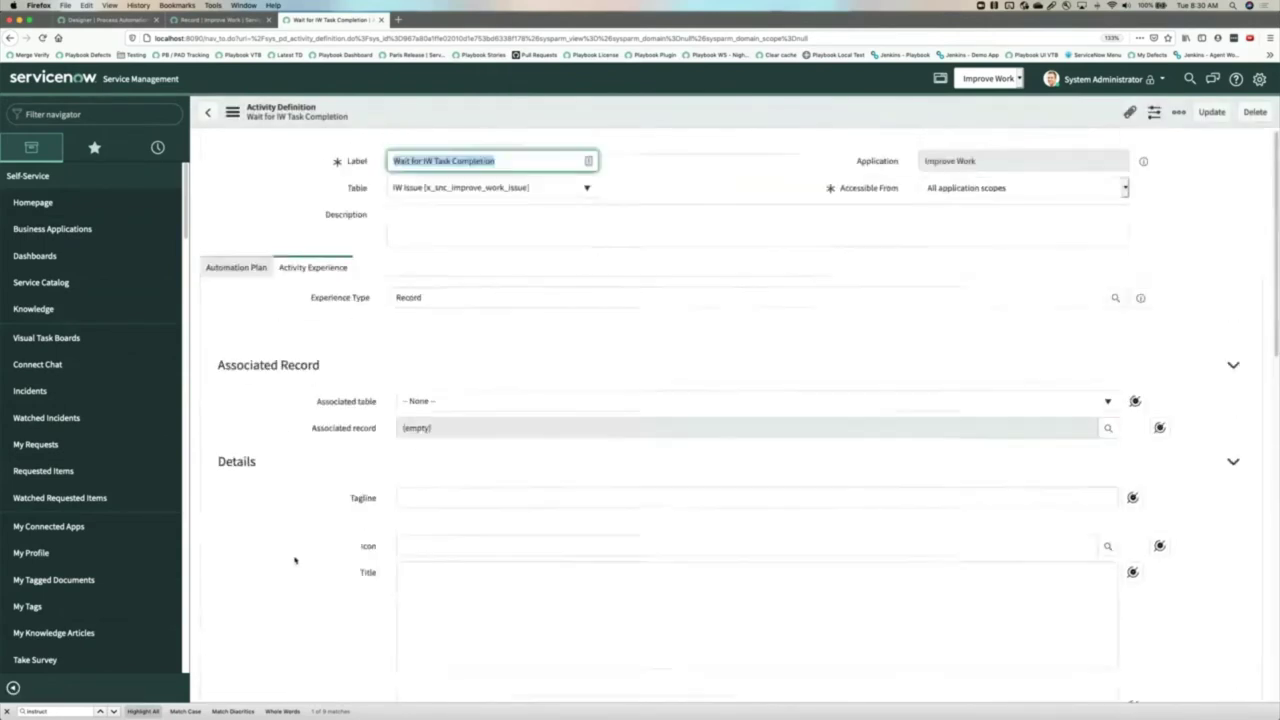
click(437, 401)
text(improve)
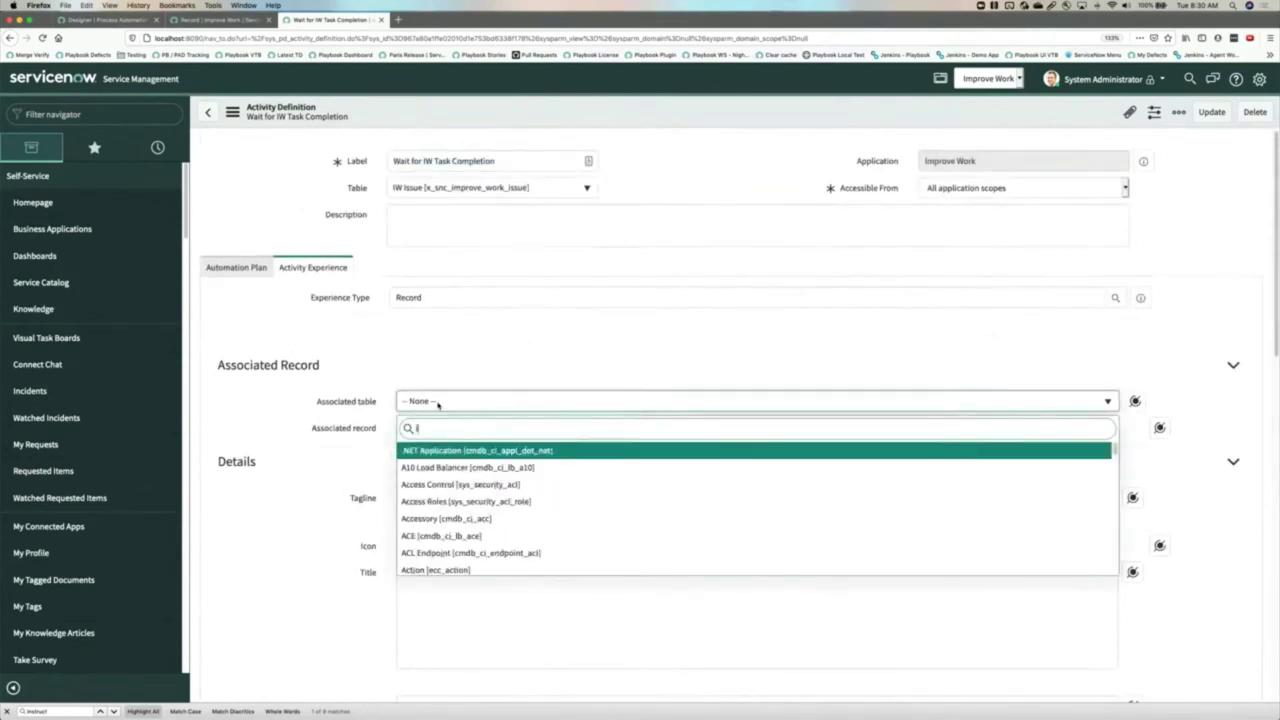
click(441, 467)
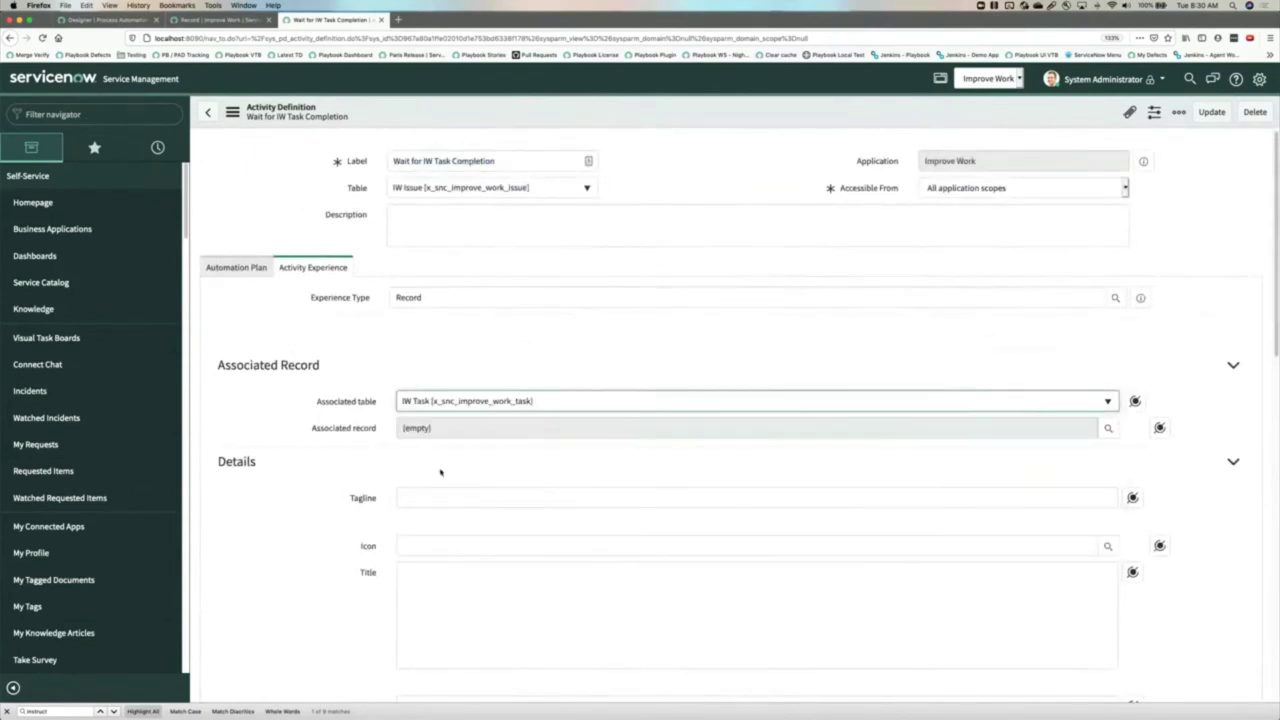
click(1160, 428)
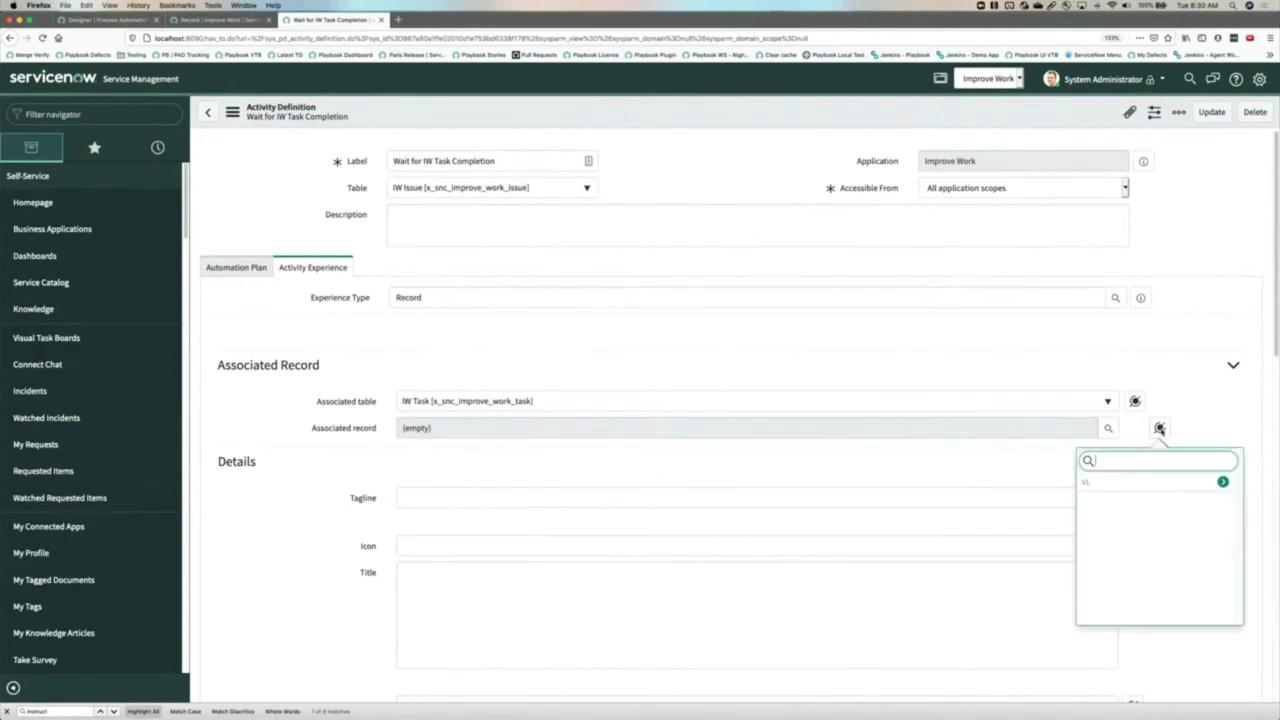
click(1145, 482)
click(1133, 484)
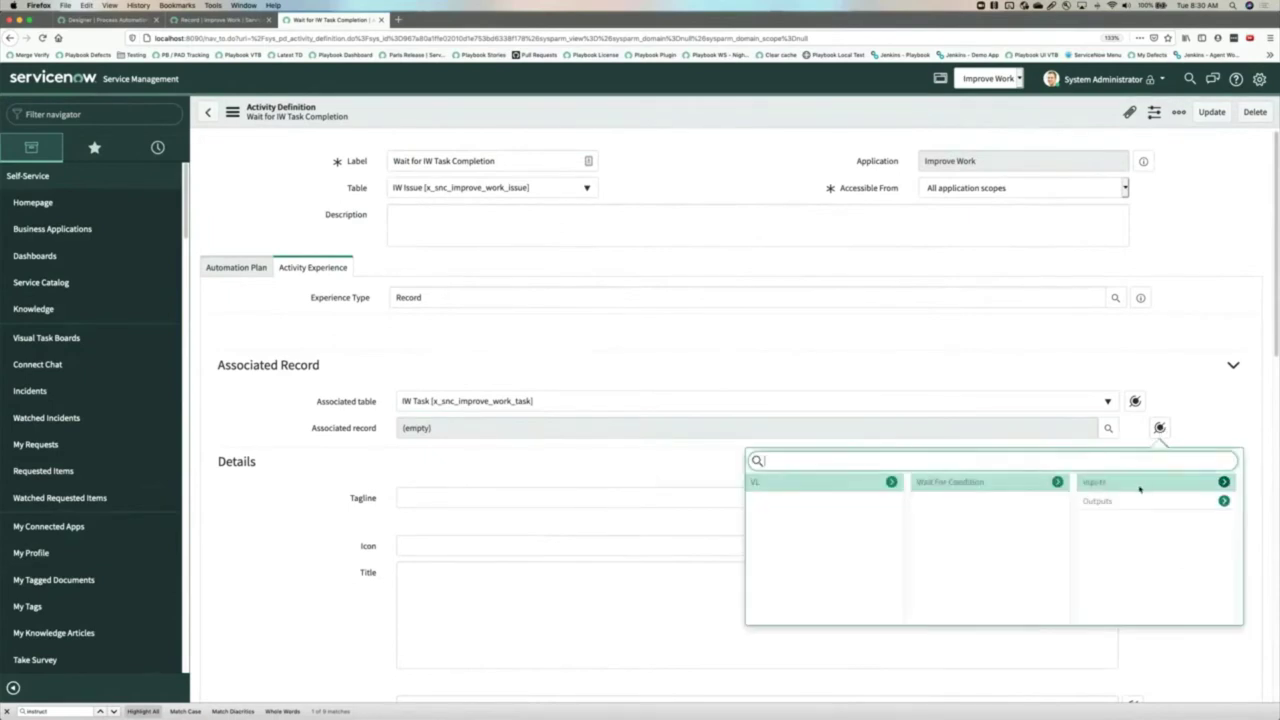
click(1130, 483)
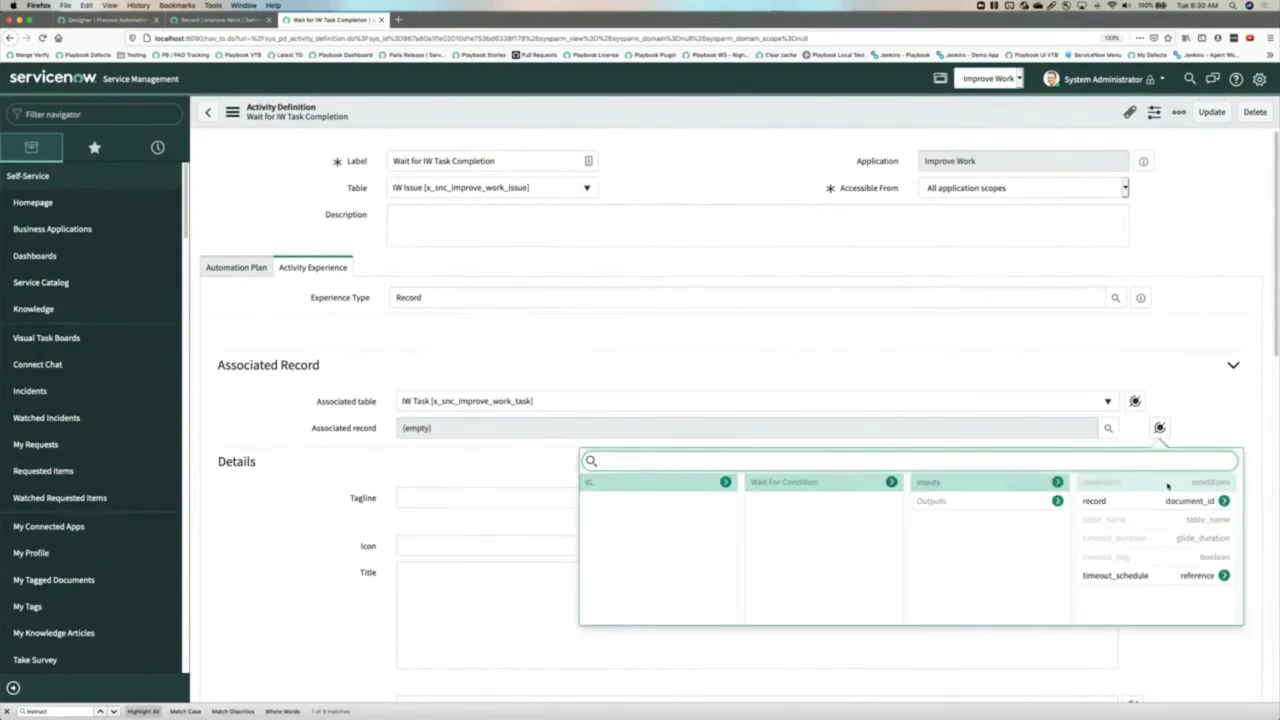
click(1170, 500)
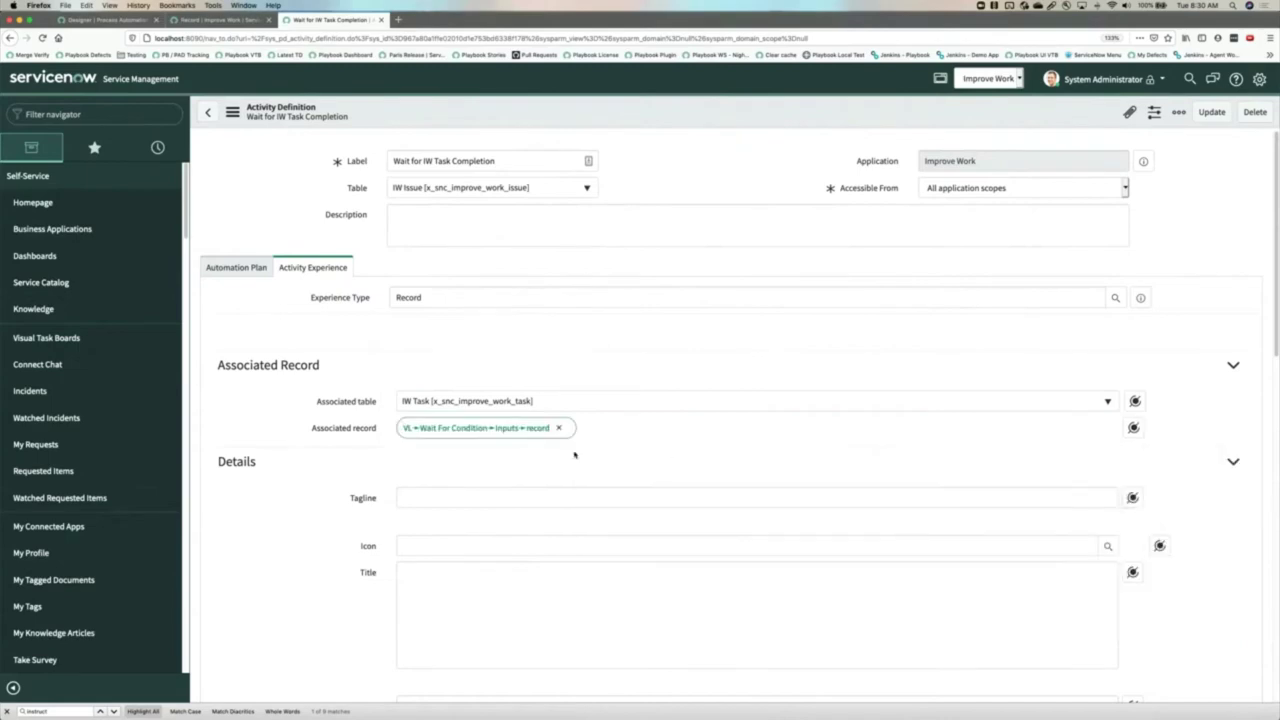
Map the Tagline to the Number field of the Wait For Condition input record
scroll(540, 400, down, 4)
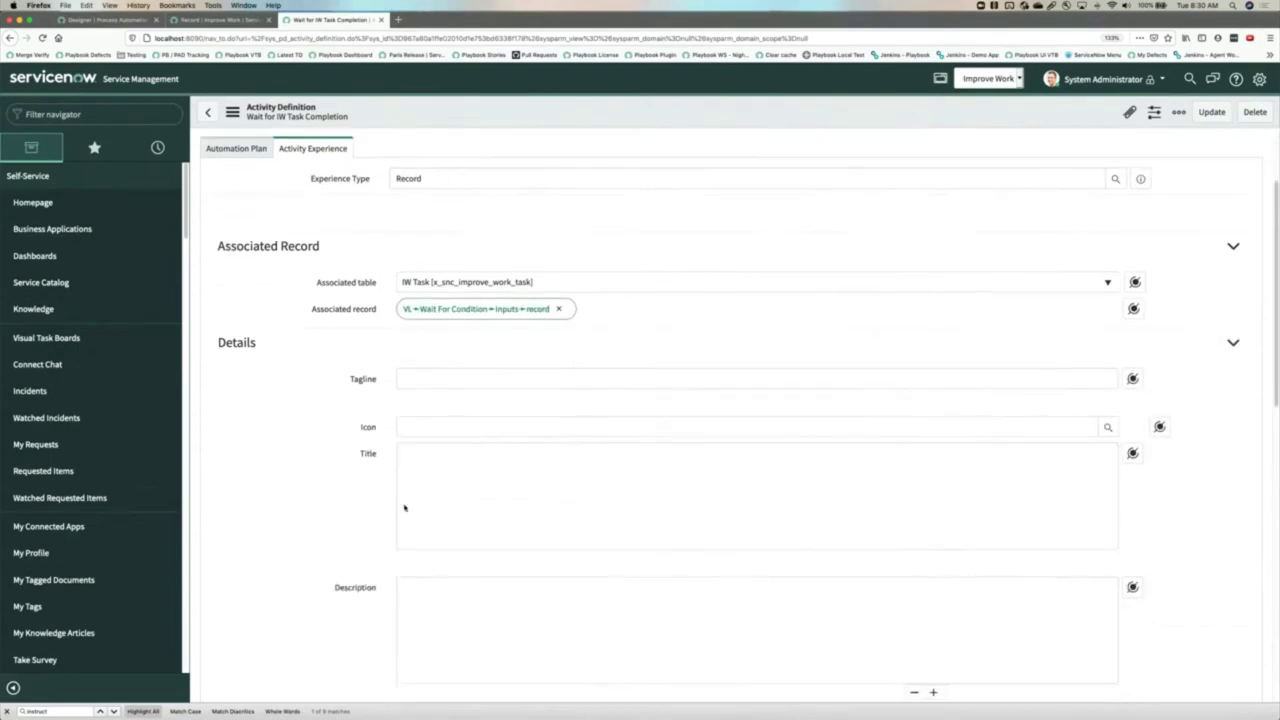
click(570, 314)
click(1132, 313)
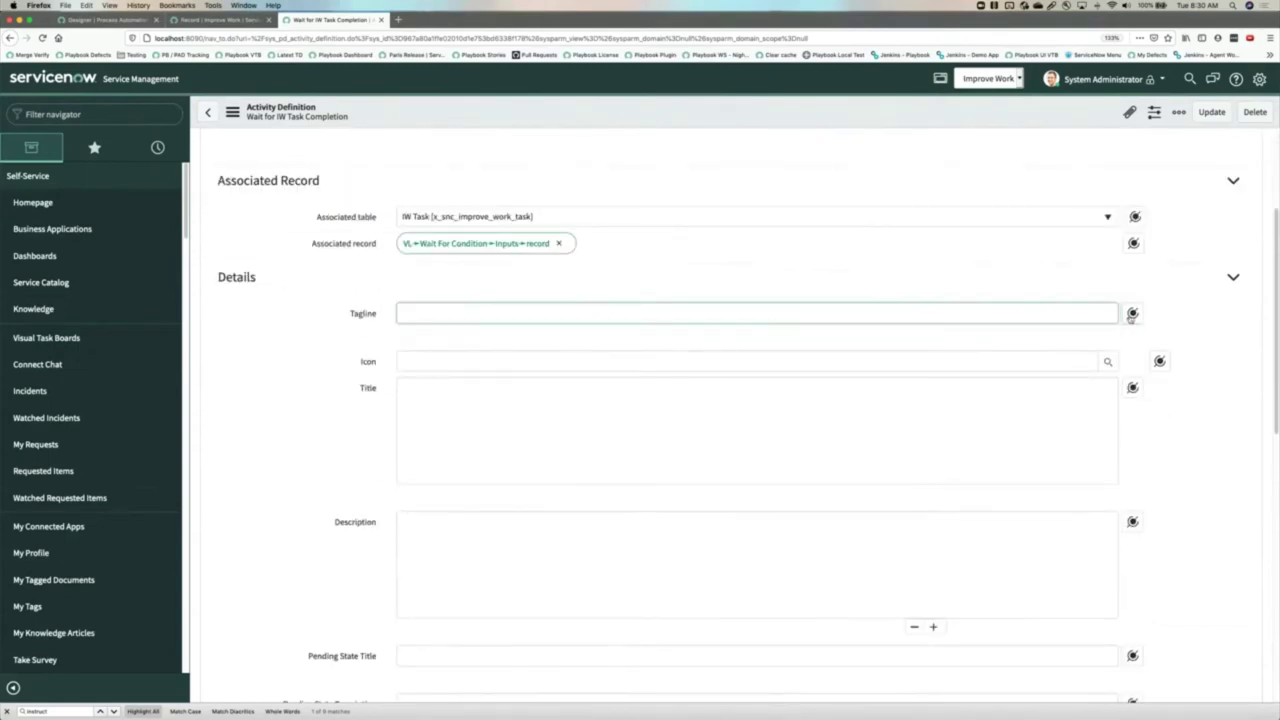
click(1087, 372)
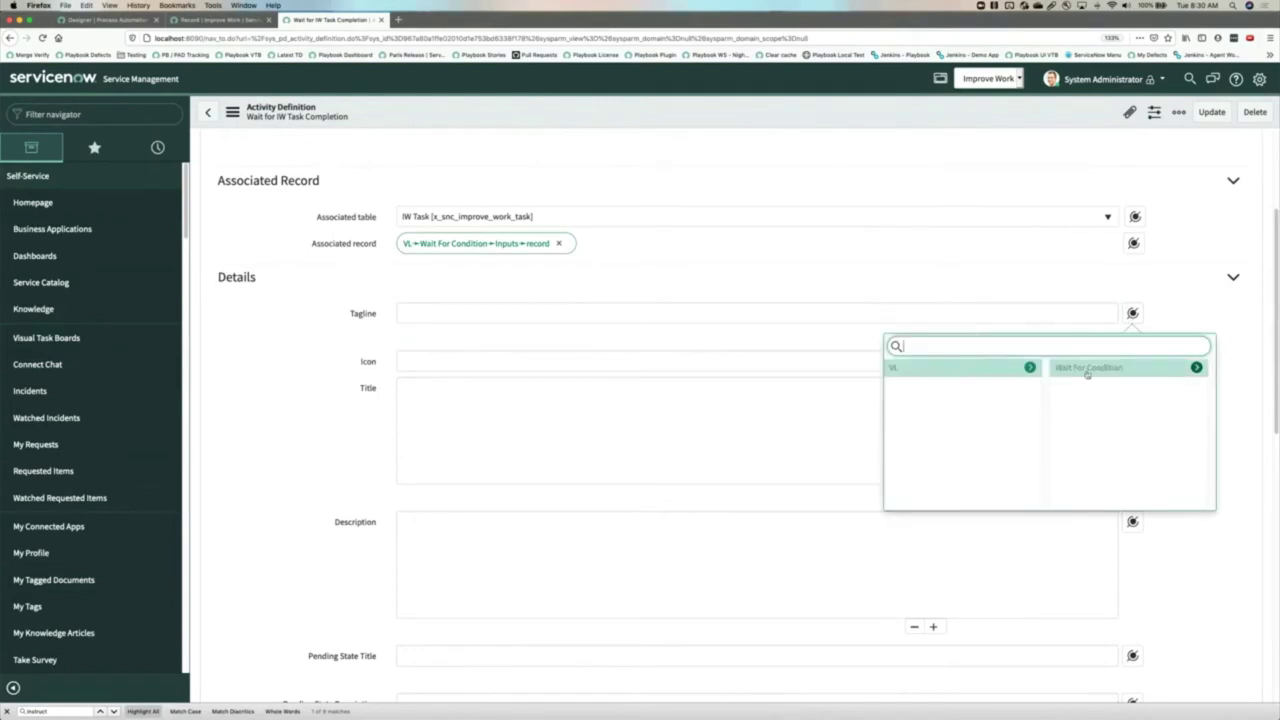
click(1087, 372)
click(1087, 369)
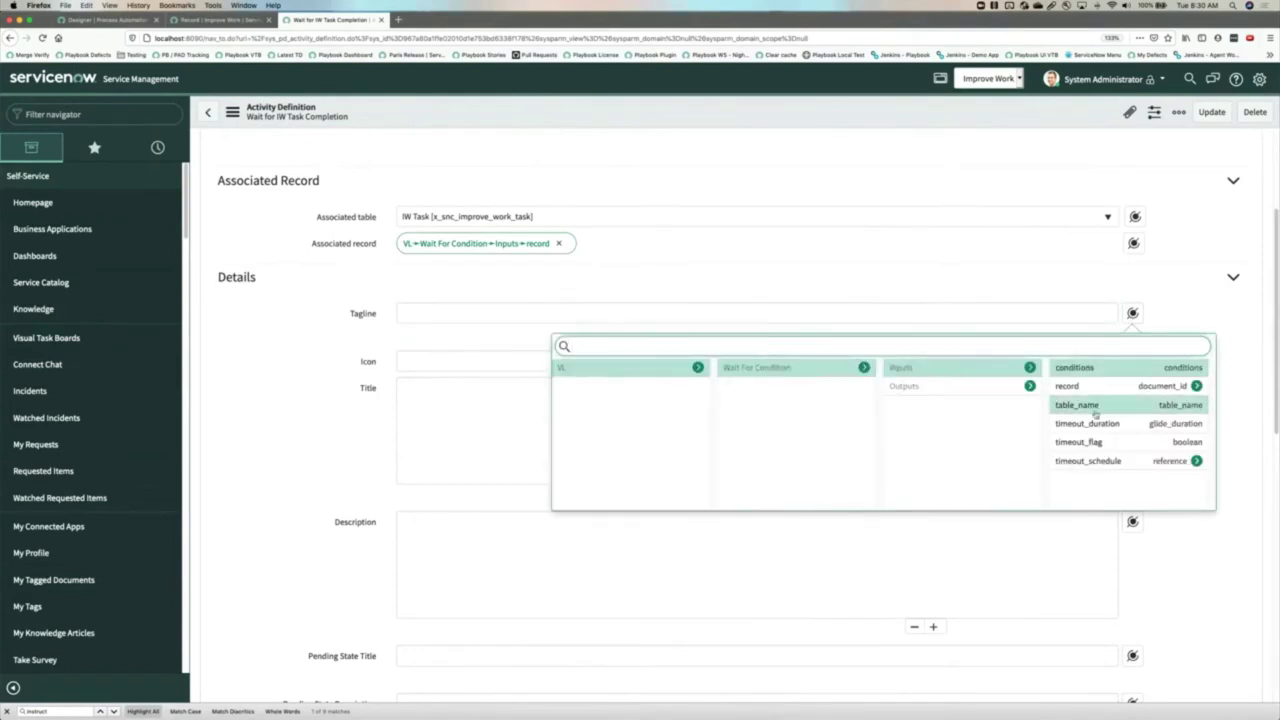
click(1195, 386)
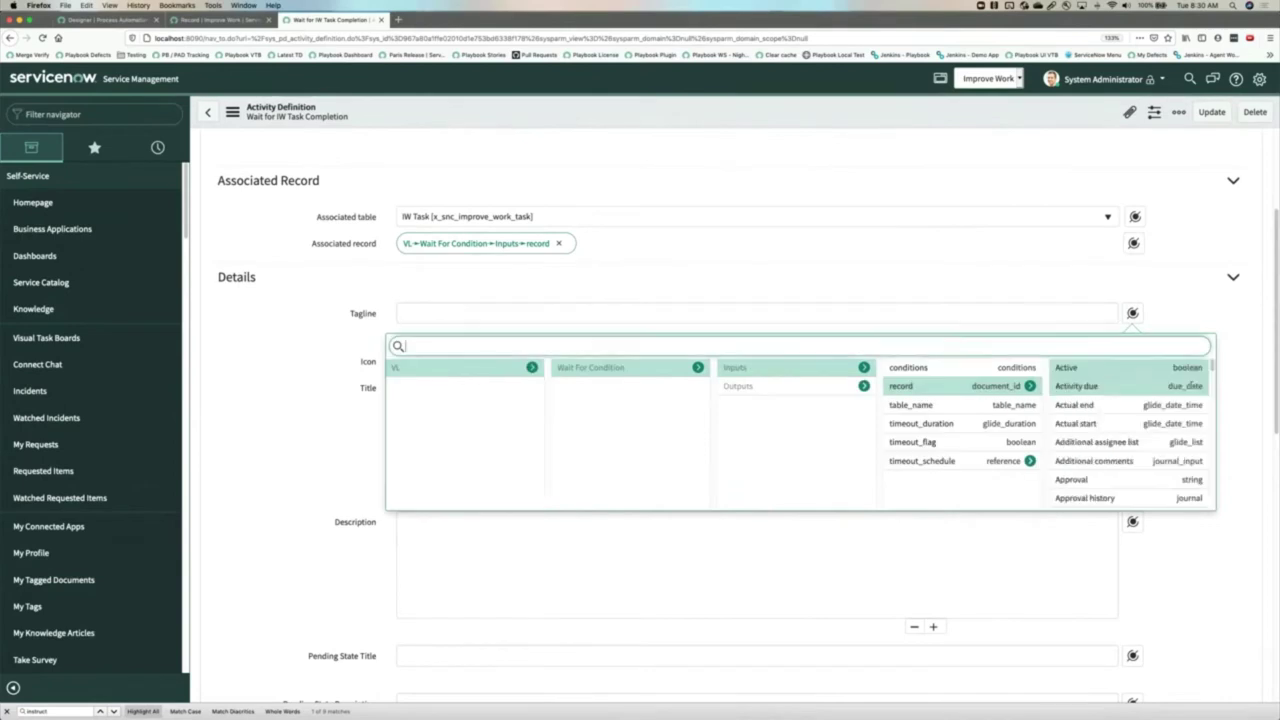
text(numb)
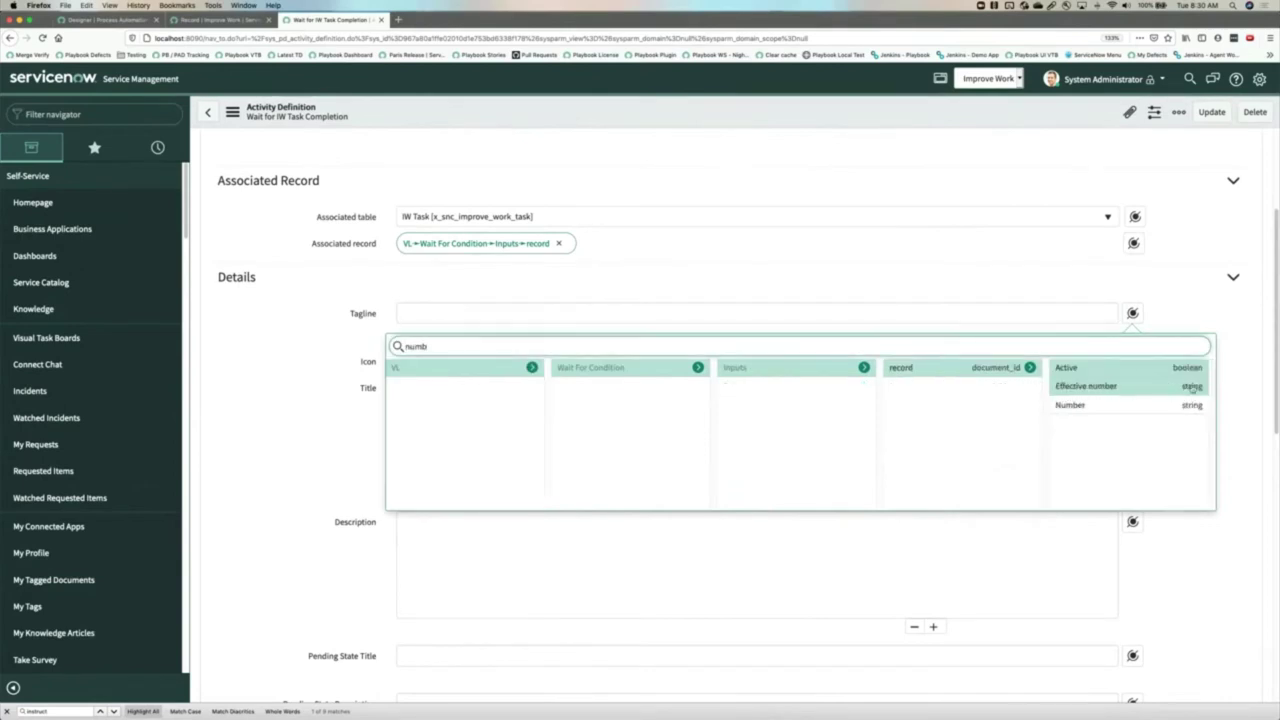
click(1092, 408)
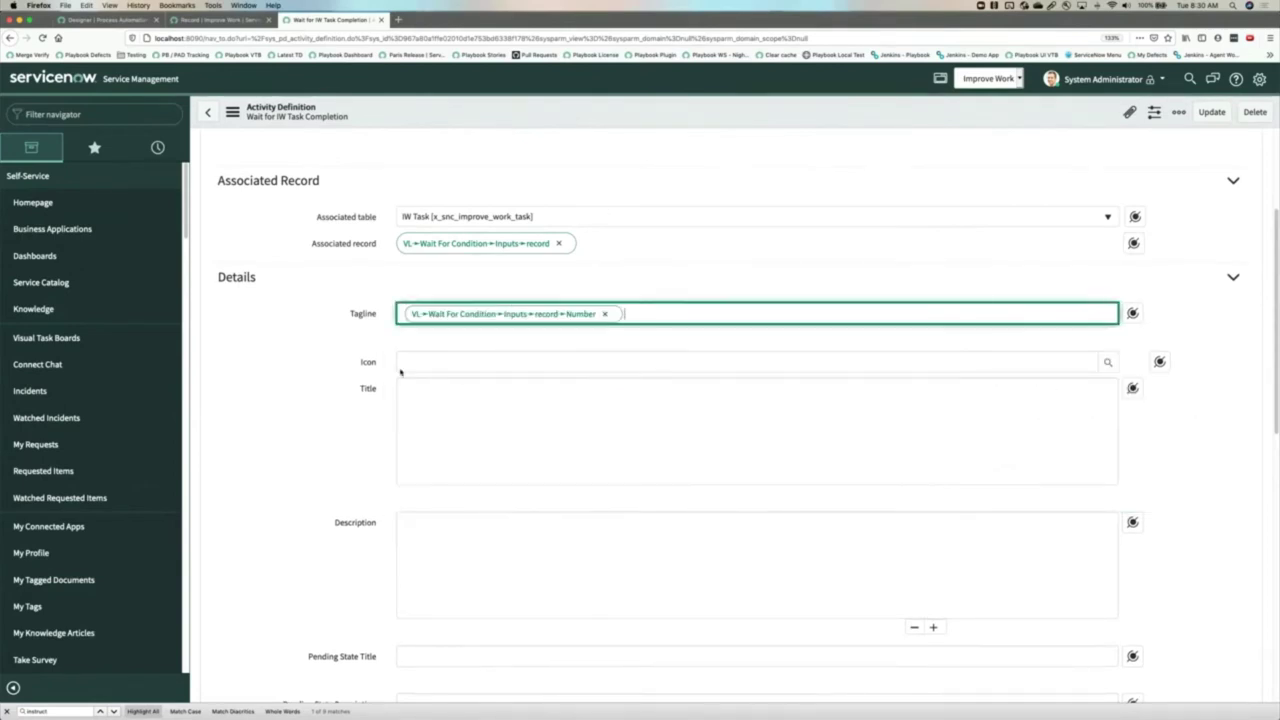
Set the experience's icon to document-archive-fill and its title to "Wait for IW Task Completion"
click(446, 364)
text(docume)
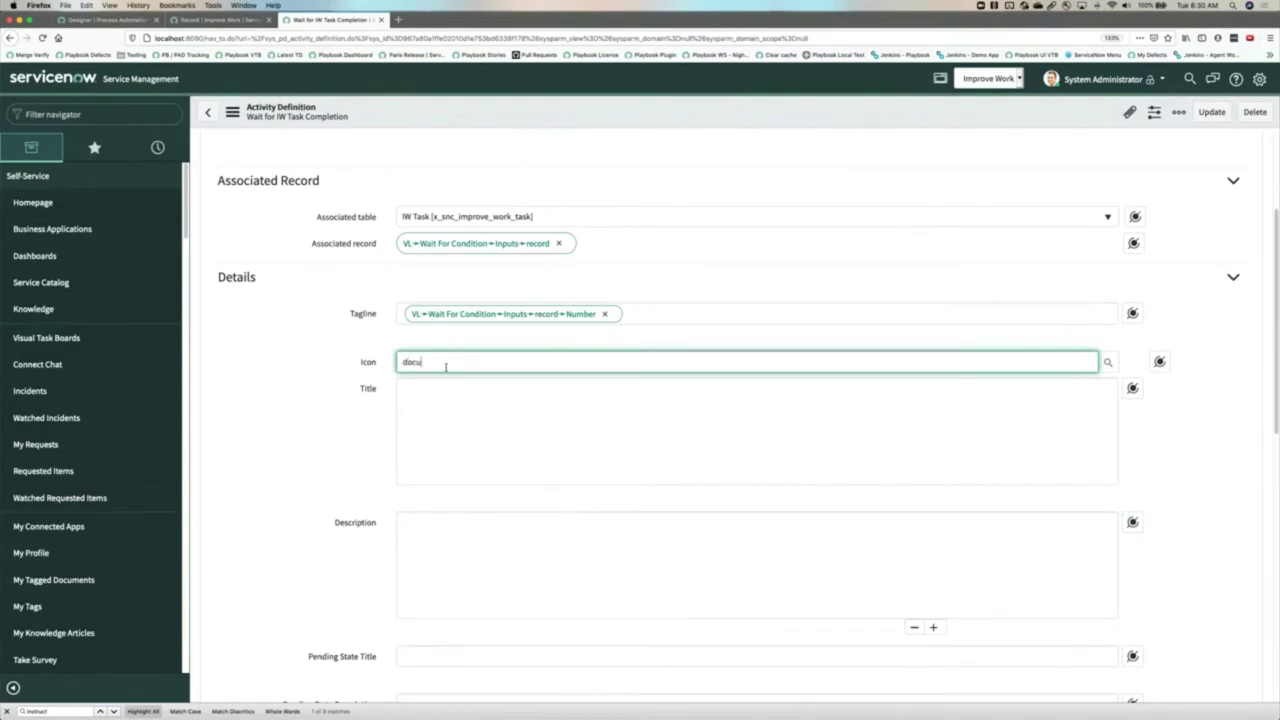
click(428, 380)
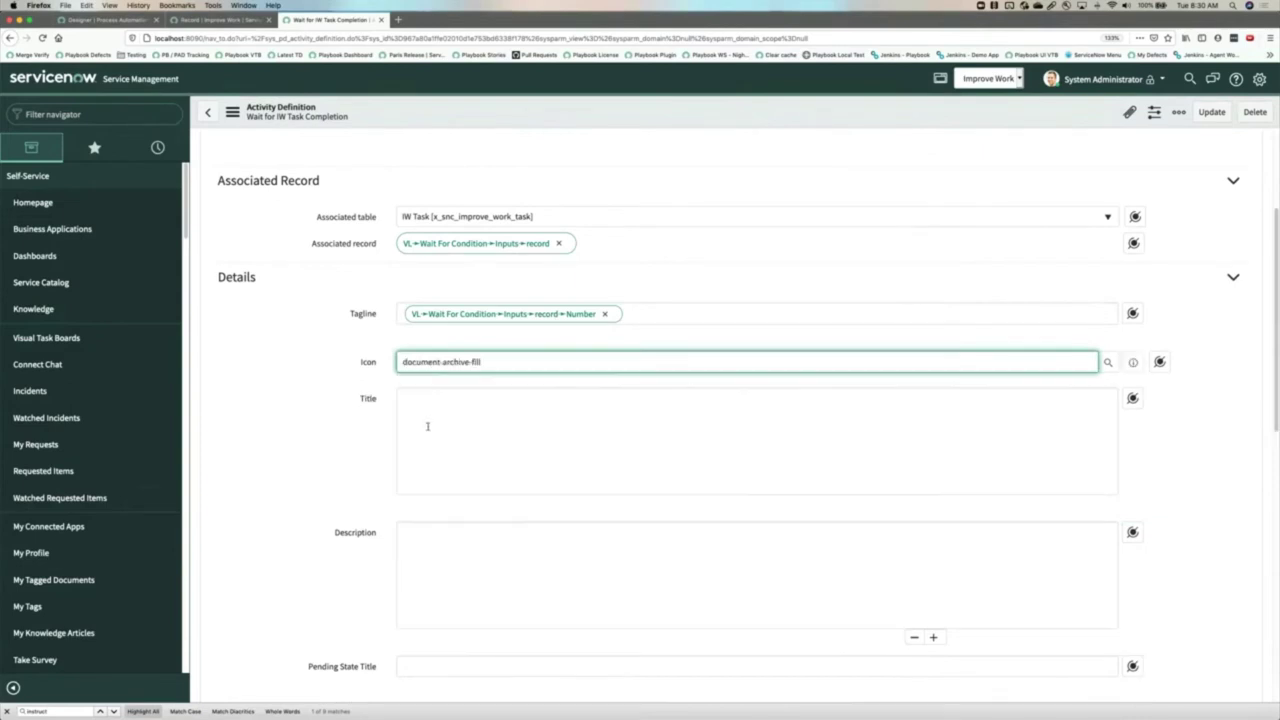
click(427, 426)
text(Wait for I)
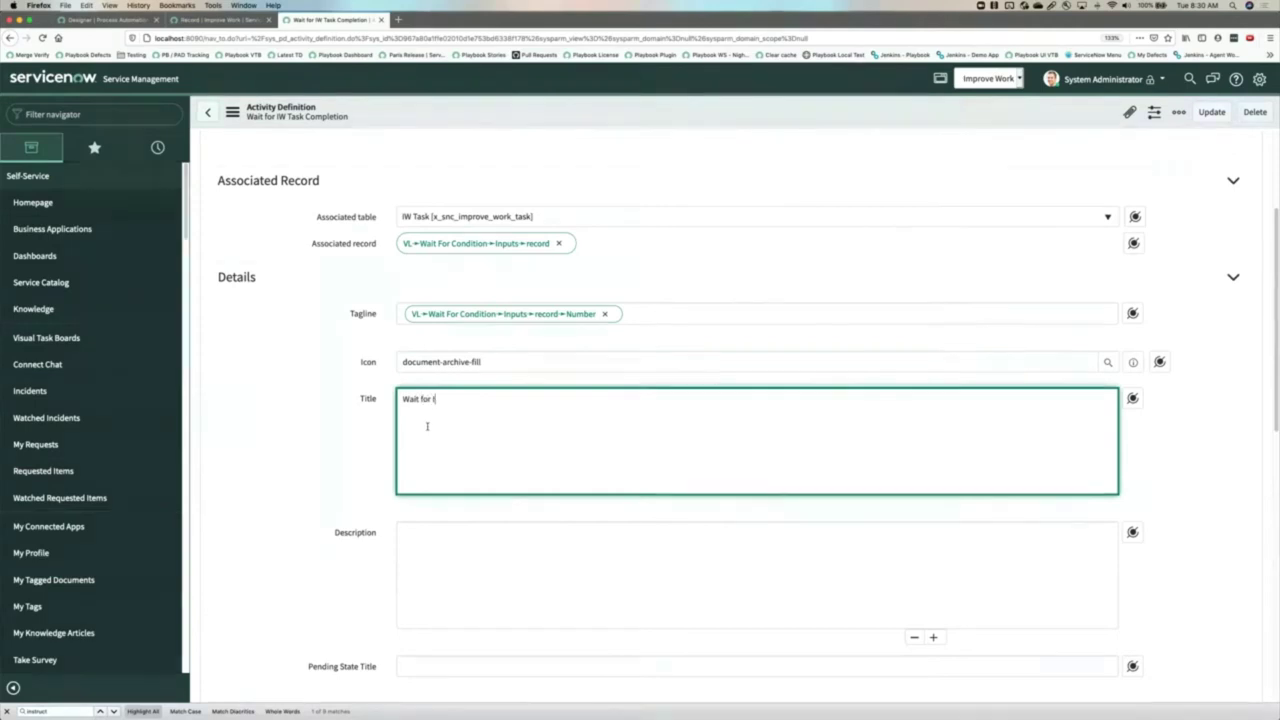
text(W Task Completion)
click(455, 552)
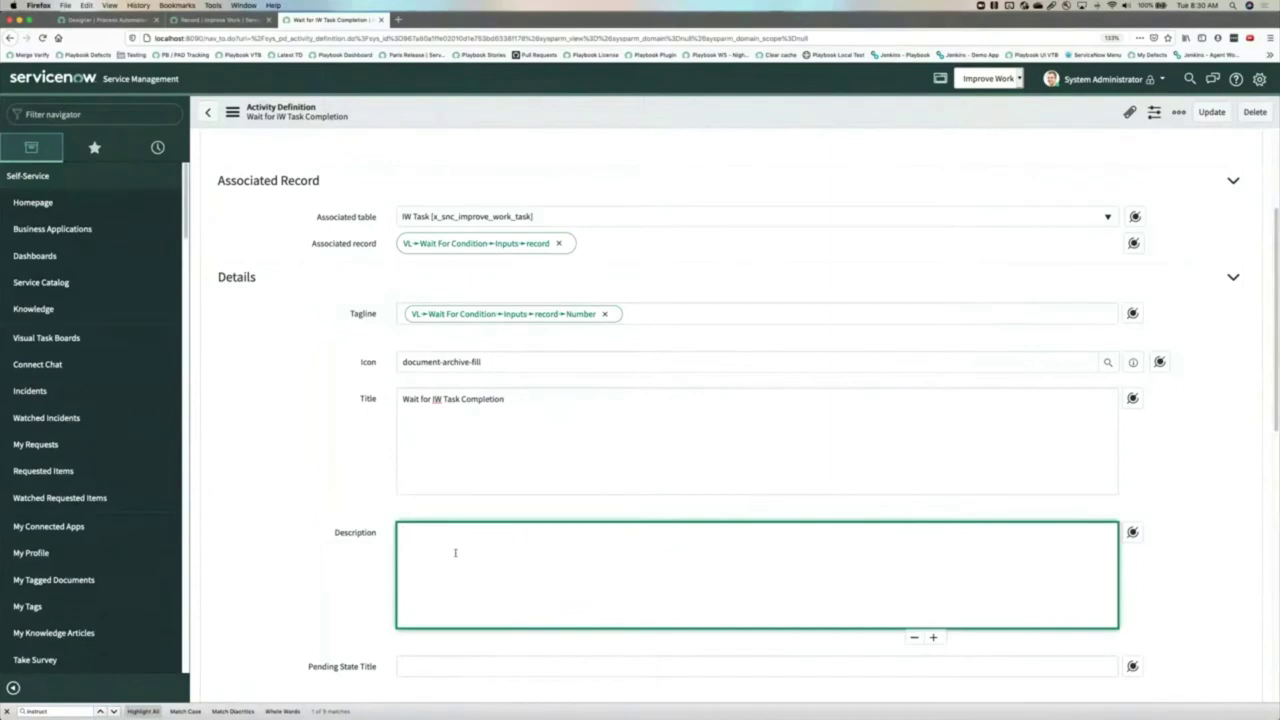
Try to compose the Description as "Waiting for", the Wait For Condition input record's Assigned to Name, and "to c"
text(Waiting for)
click(1133, 532)
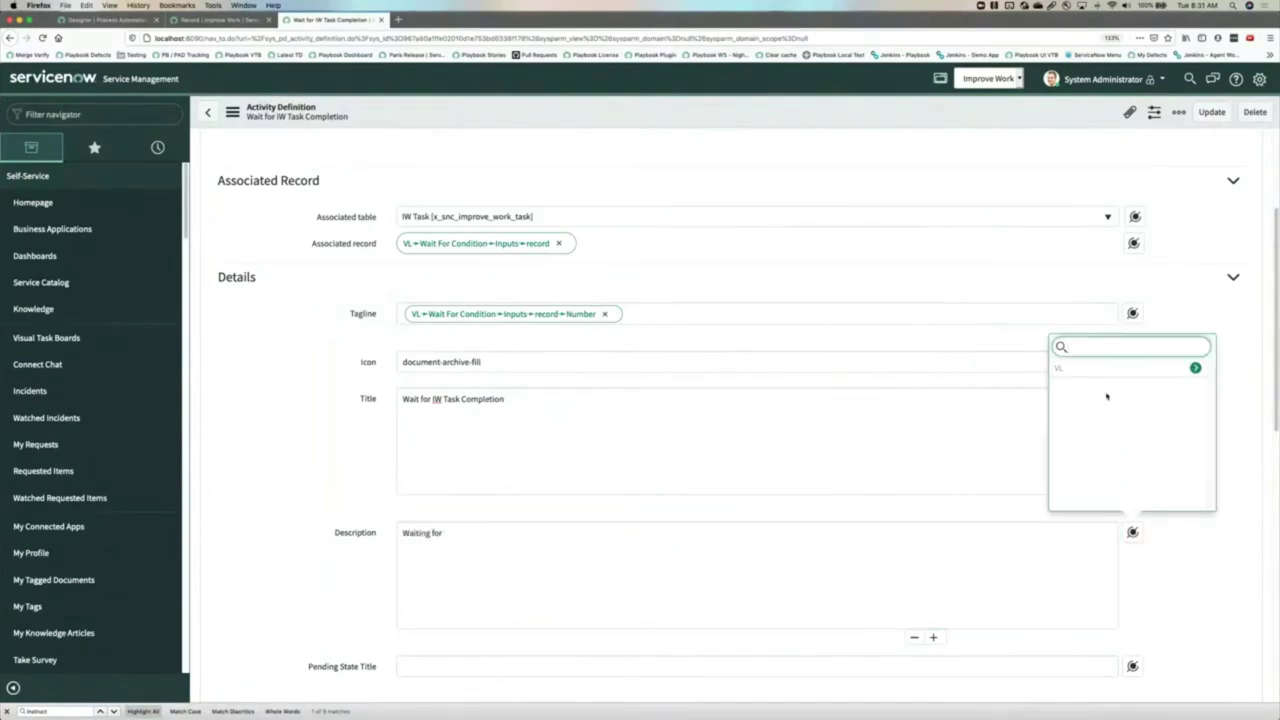
click(1096, 369)
click(1094, 369)
click(1094, 369)
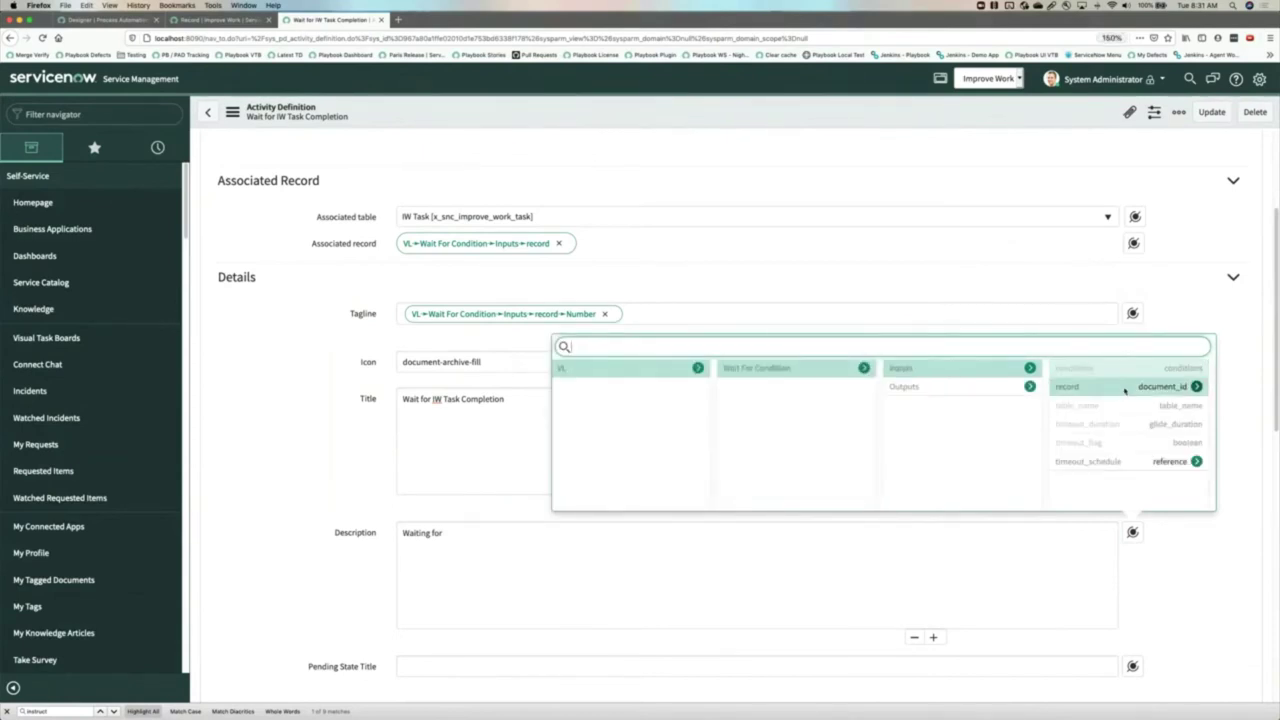
key(super+plus)
key(super+plus)
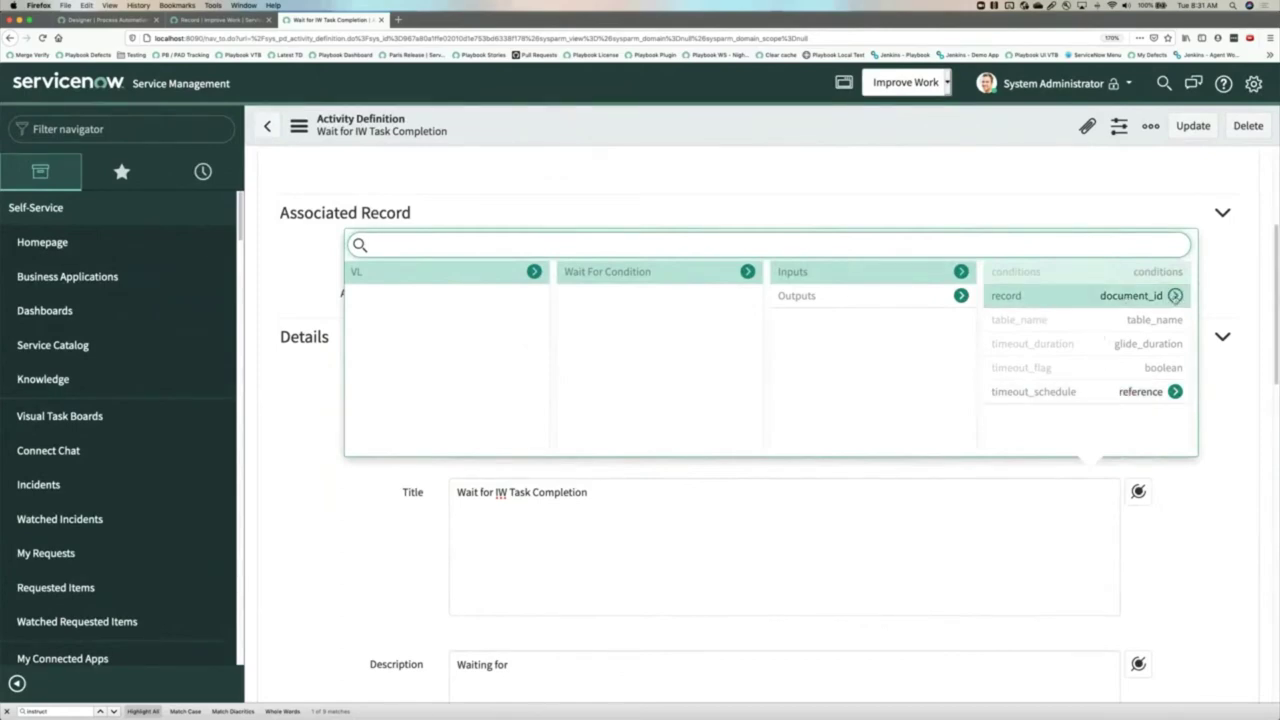
click(1175, 296)
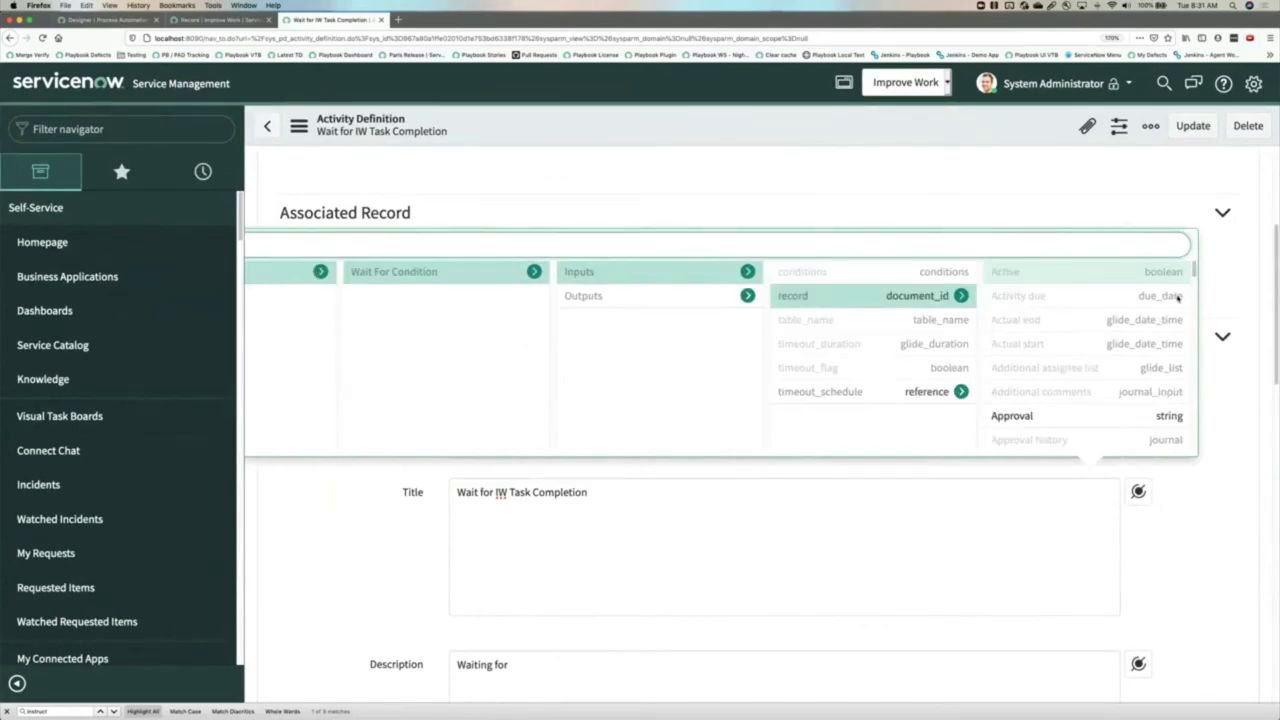
text(assigne)
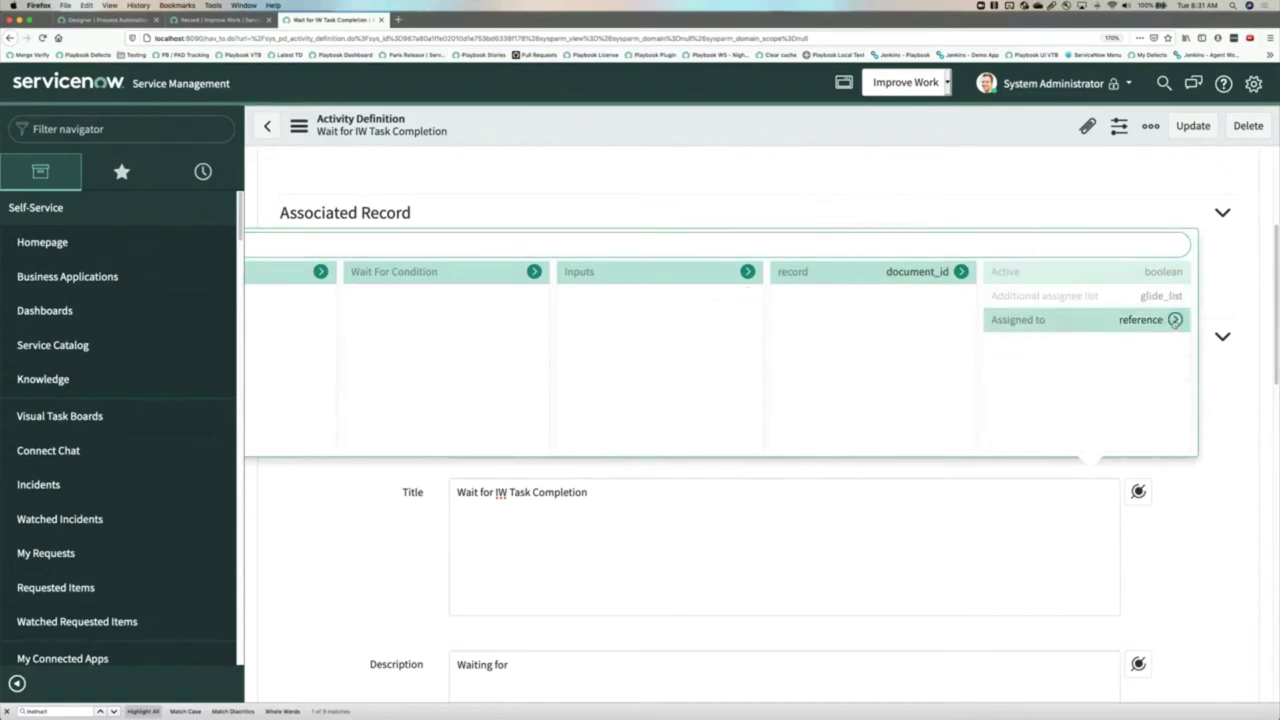
click(1175, 319)
text(name)
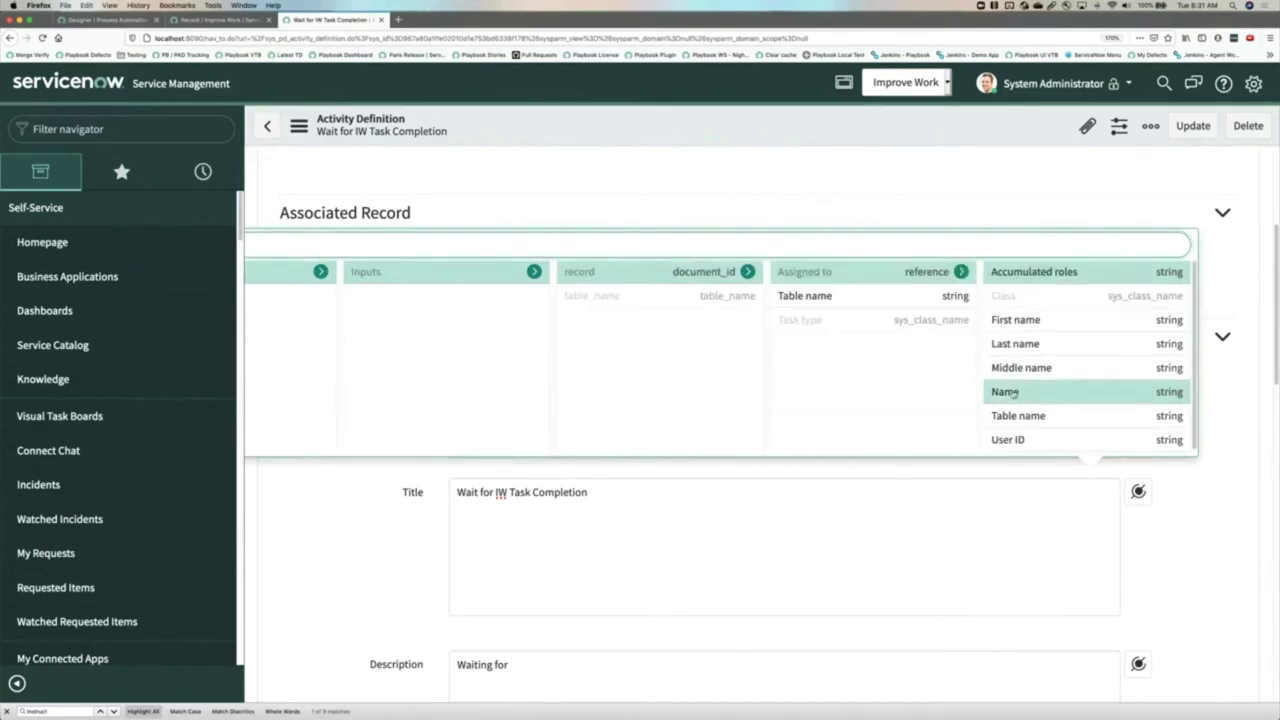
click(1004, 392)
scroll(913, 538, down, 3)
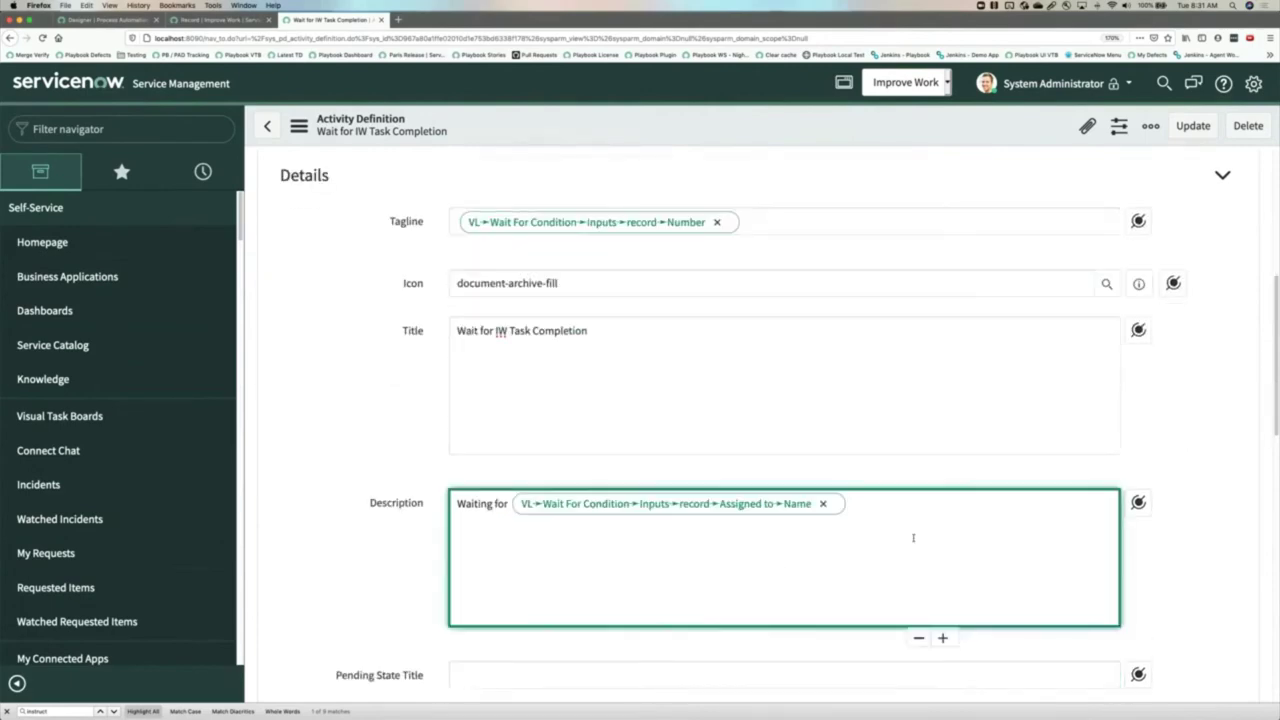
text(to c)
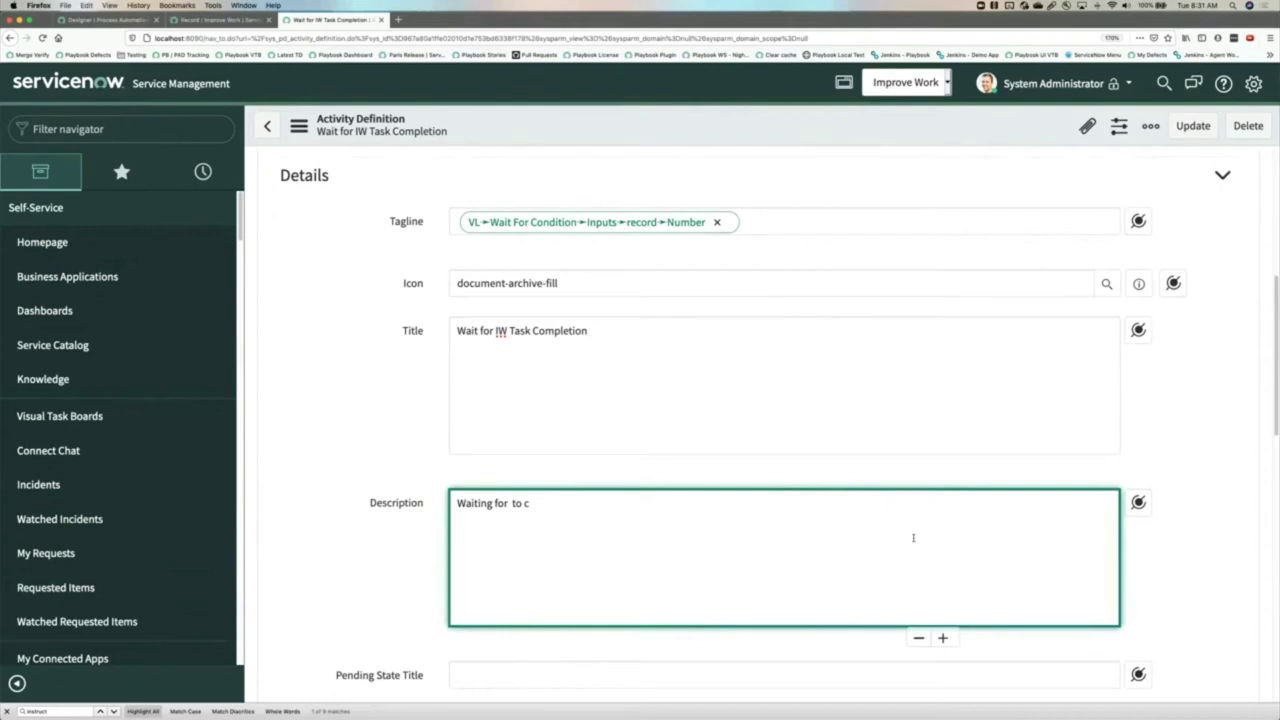
Clear the Description and enter "Waiting for" again as plain text
key(ctrl+a)
key(BackSpace)
text(Waiting for d)
key(BackSpace)
Try to add the input record's Assigned to Name and the word "to" to the Description, and undo the addition
click(1140, 502)
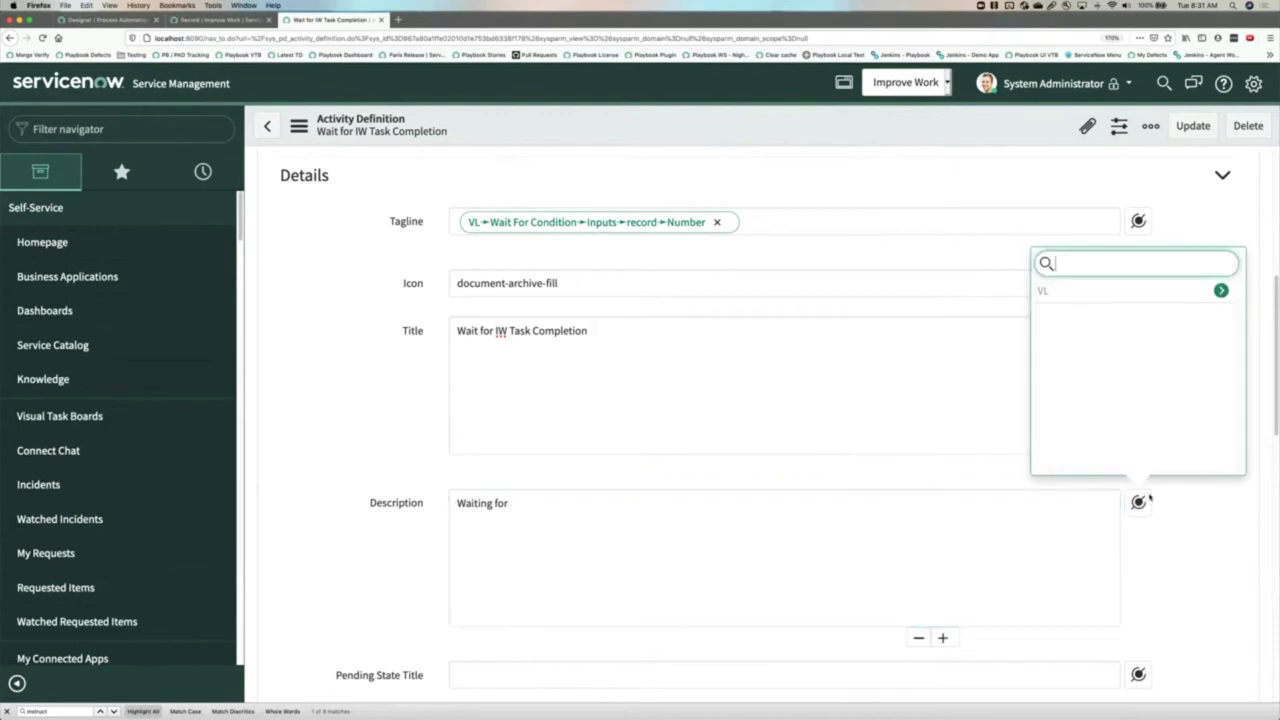
click(1100, 290)
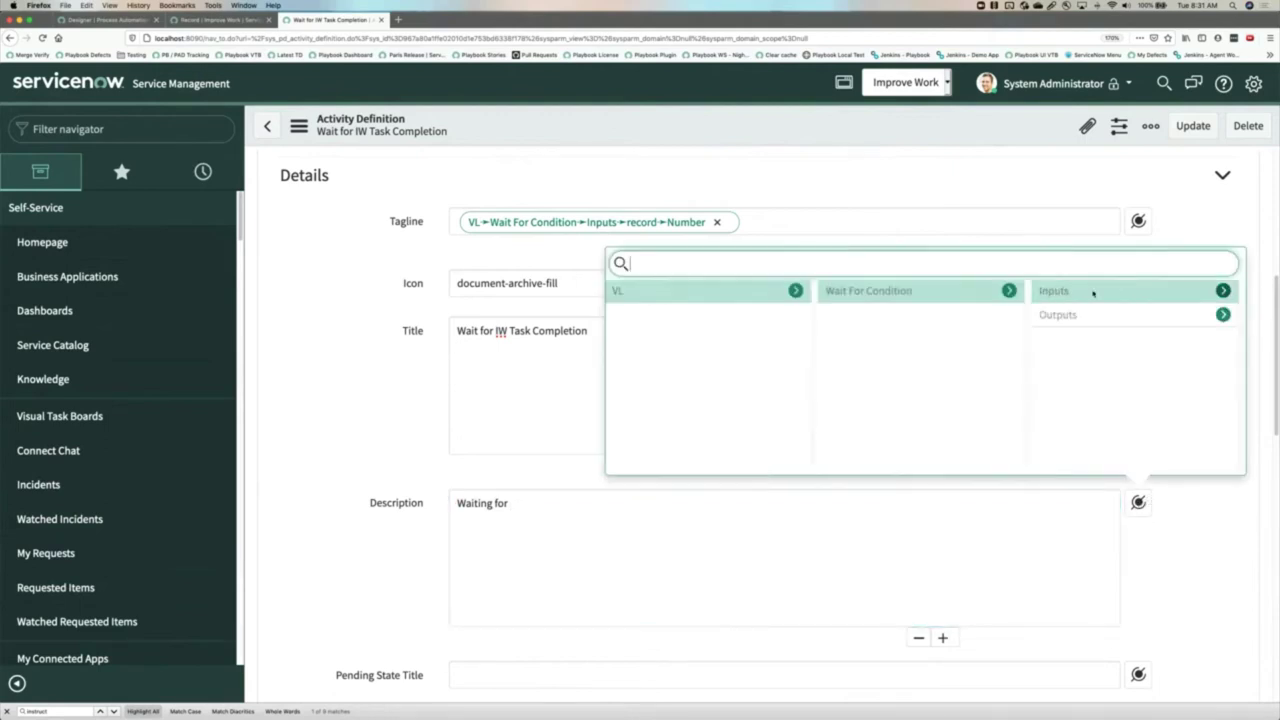
click(1216, 307)
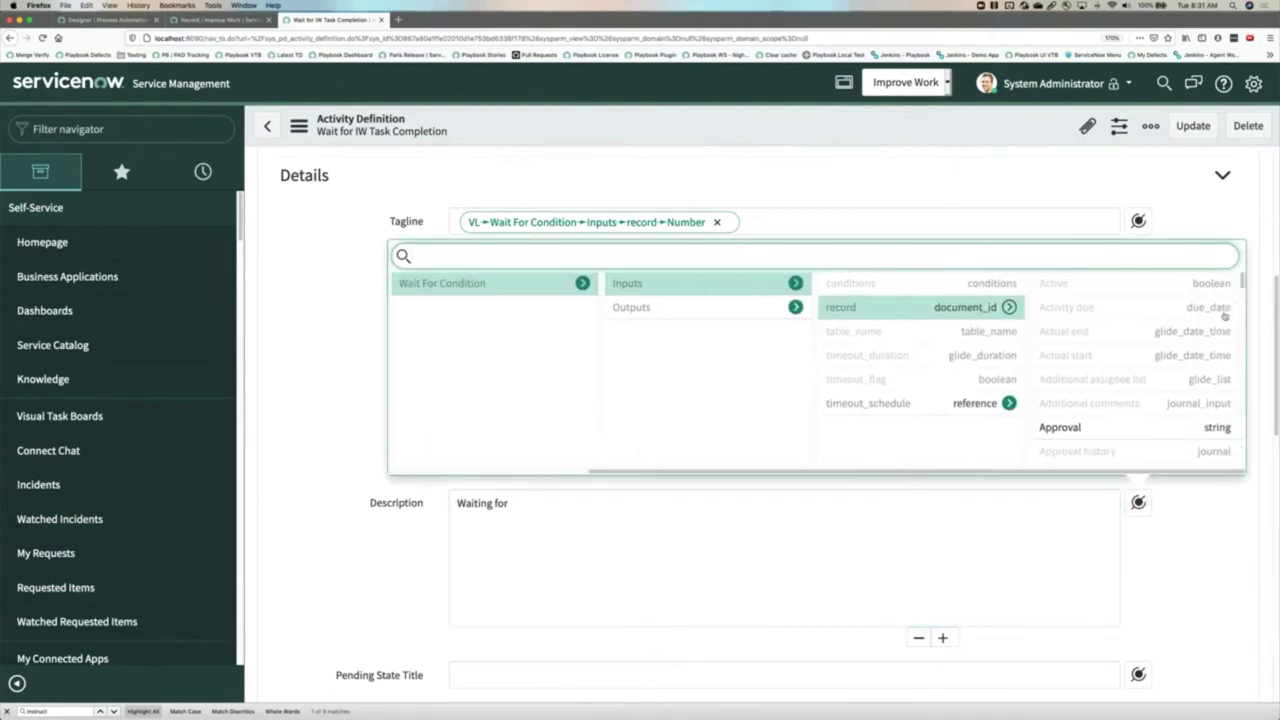
text(ass)
key(Return)
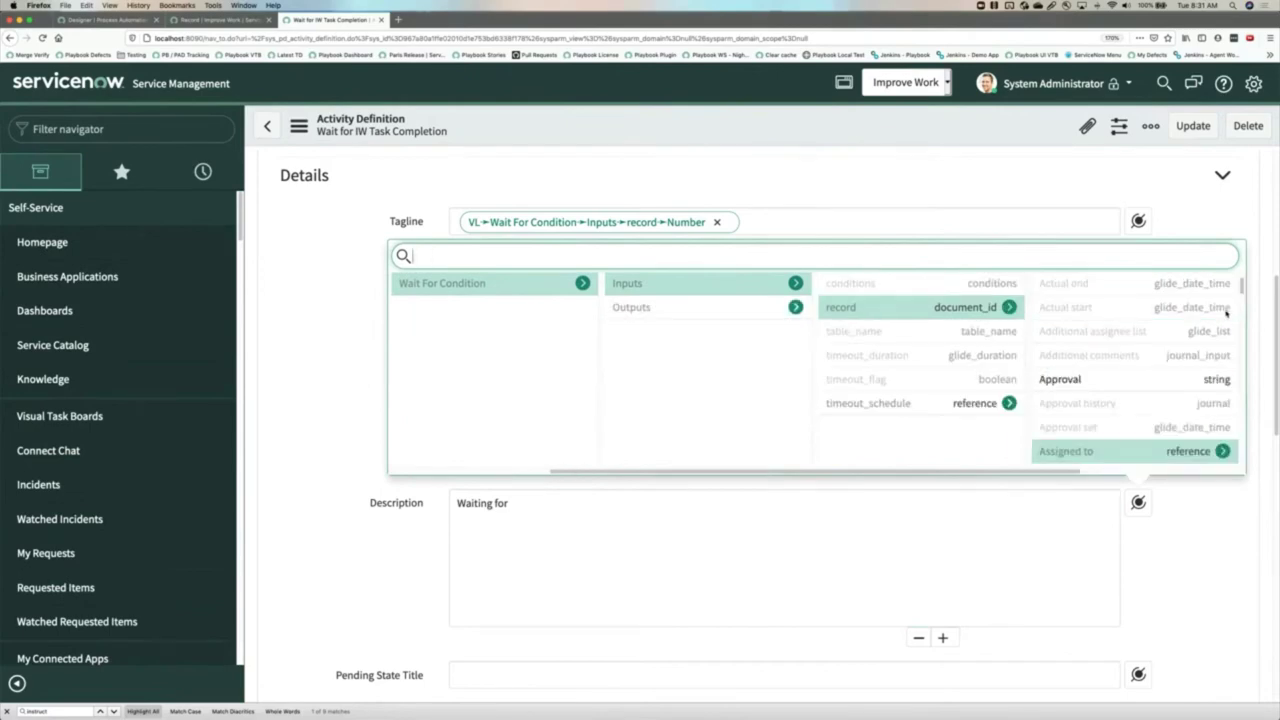
text(name)
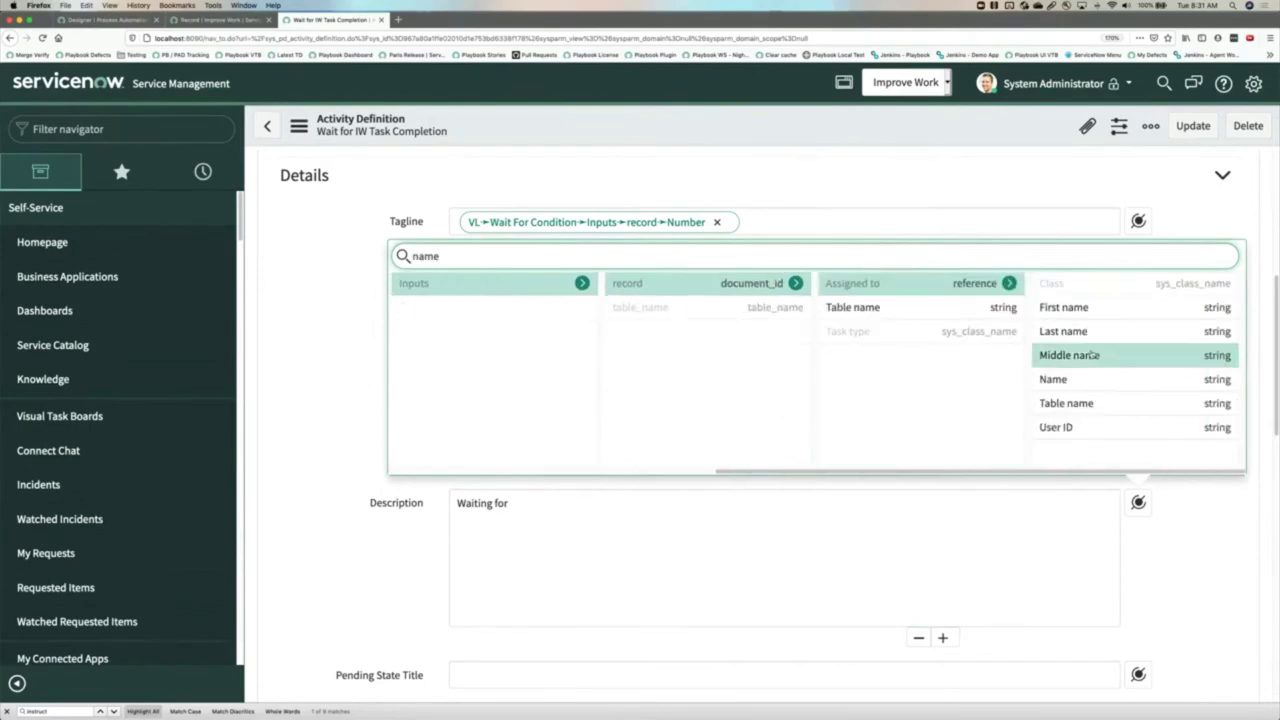
click(1055, 380)
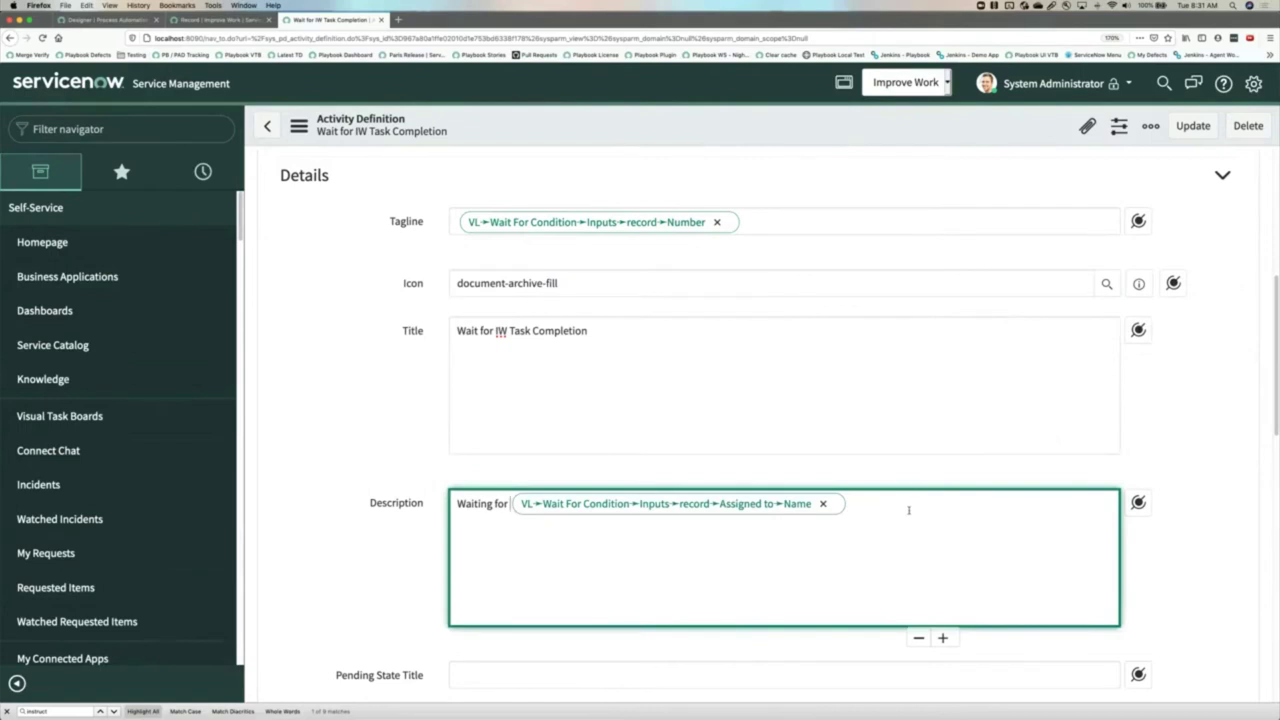
text(to)
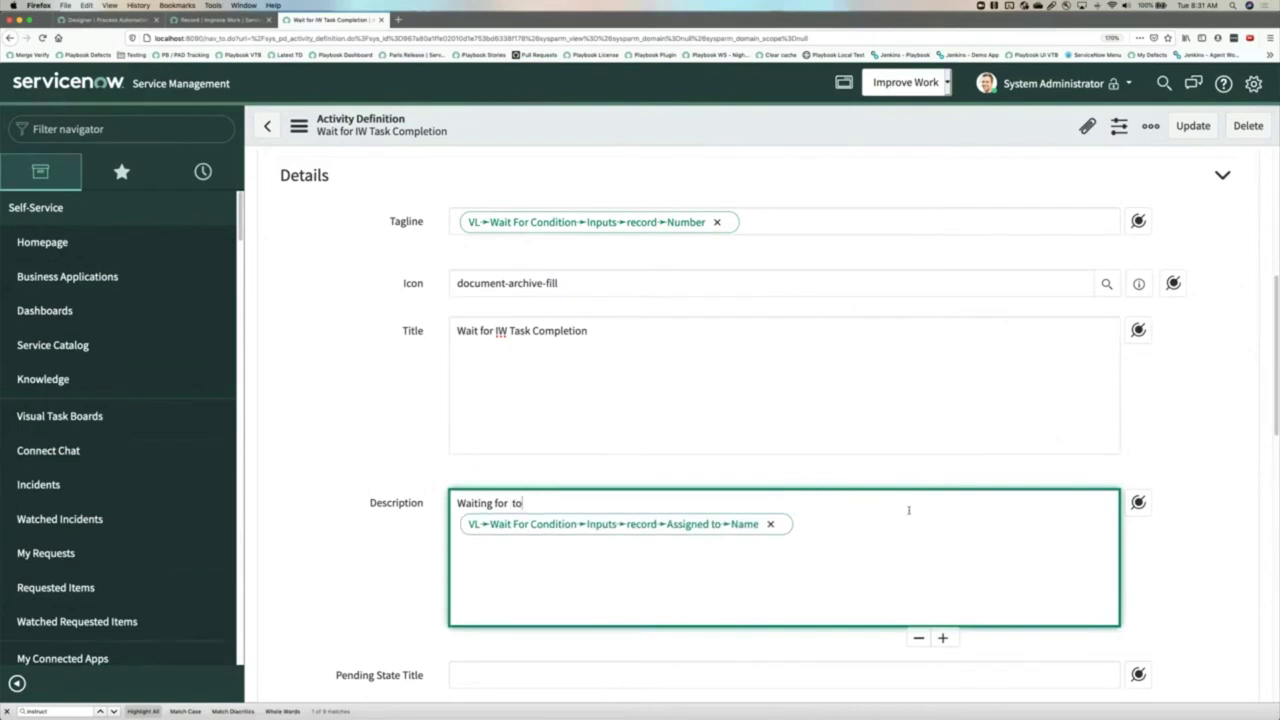
key(super+z)
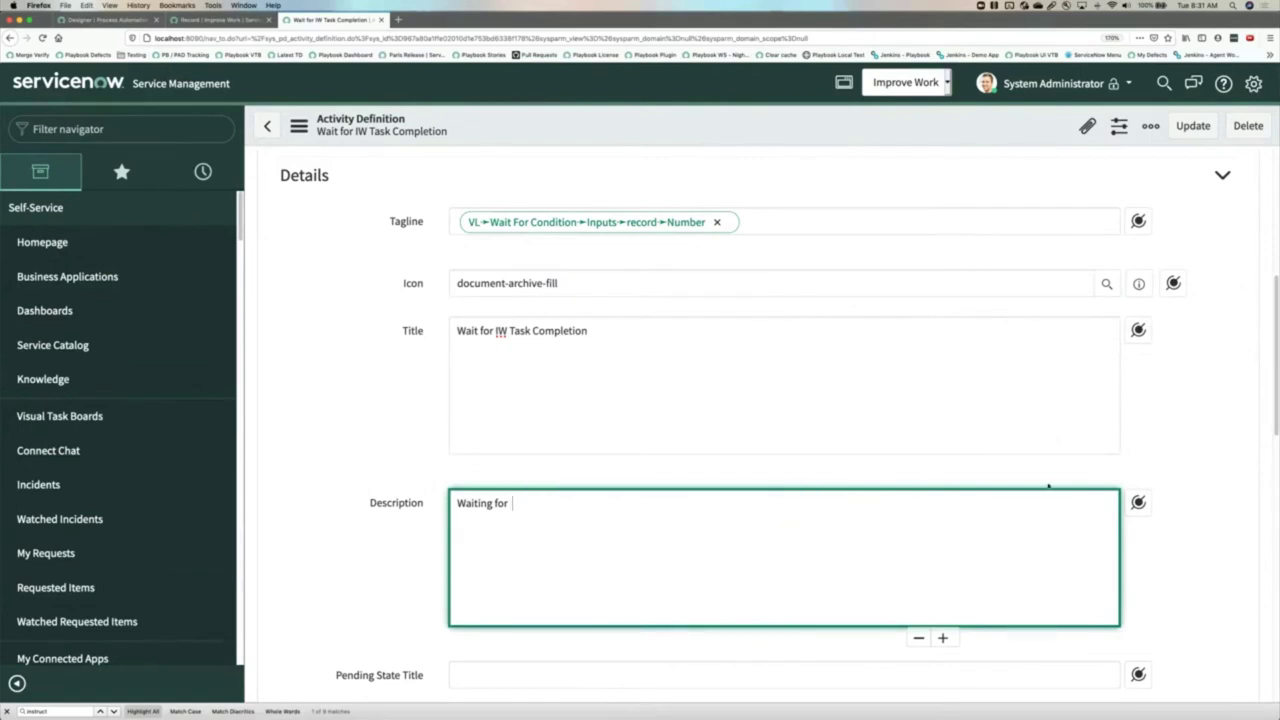
Extend the Description text with "to complete" and append the Number field of the Wait For Condition input record
key(Return)
text(o complete)
click(1137, 504)
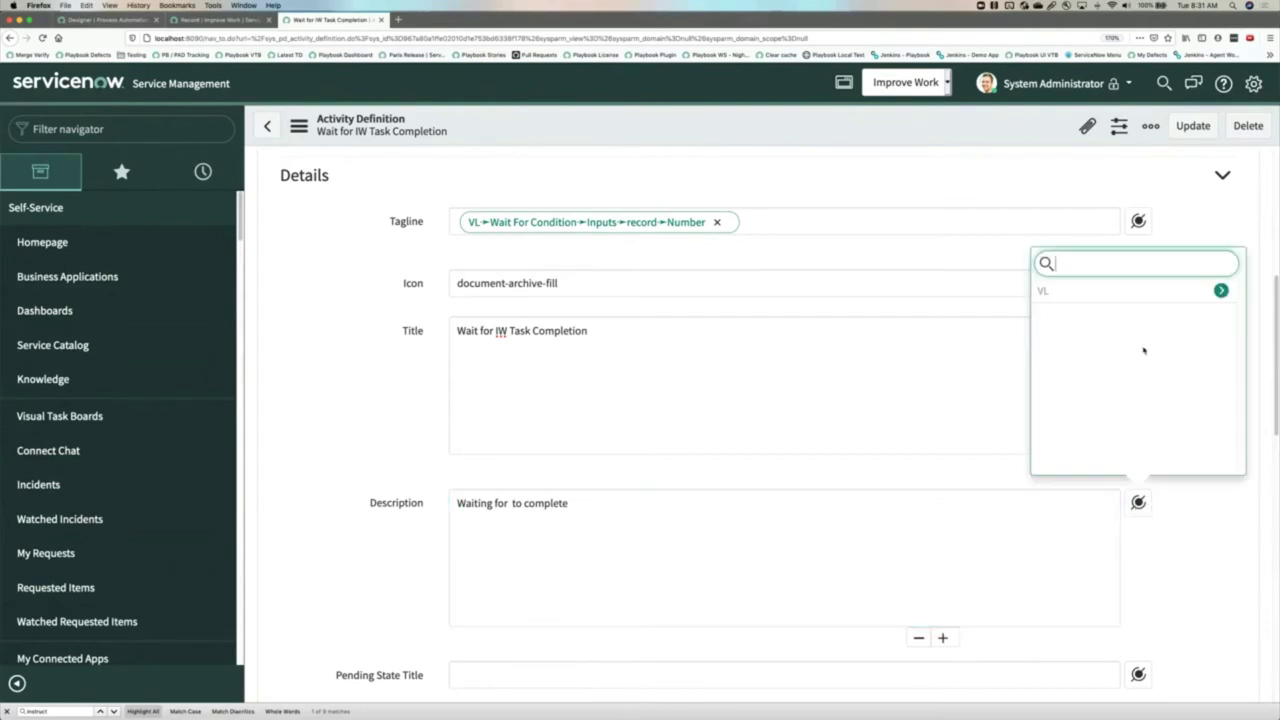
click(1074, 291)
click(1116, 290)
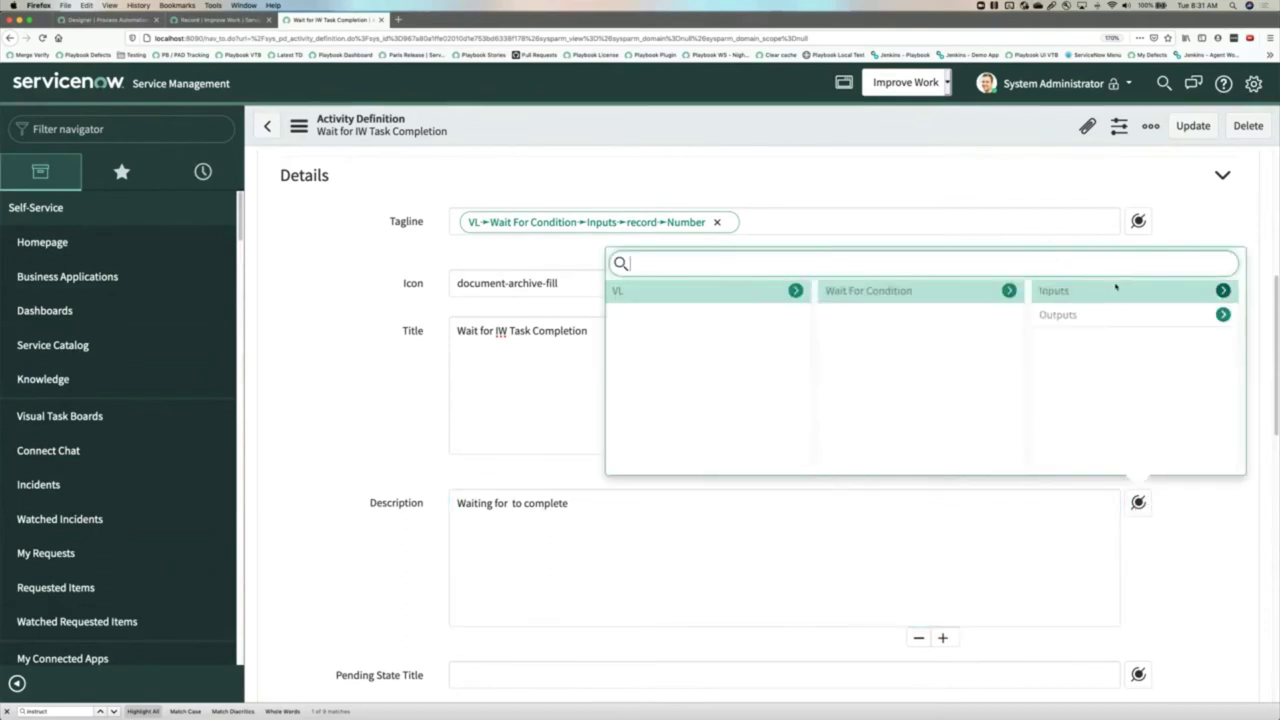
click(1088, 291)
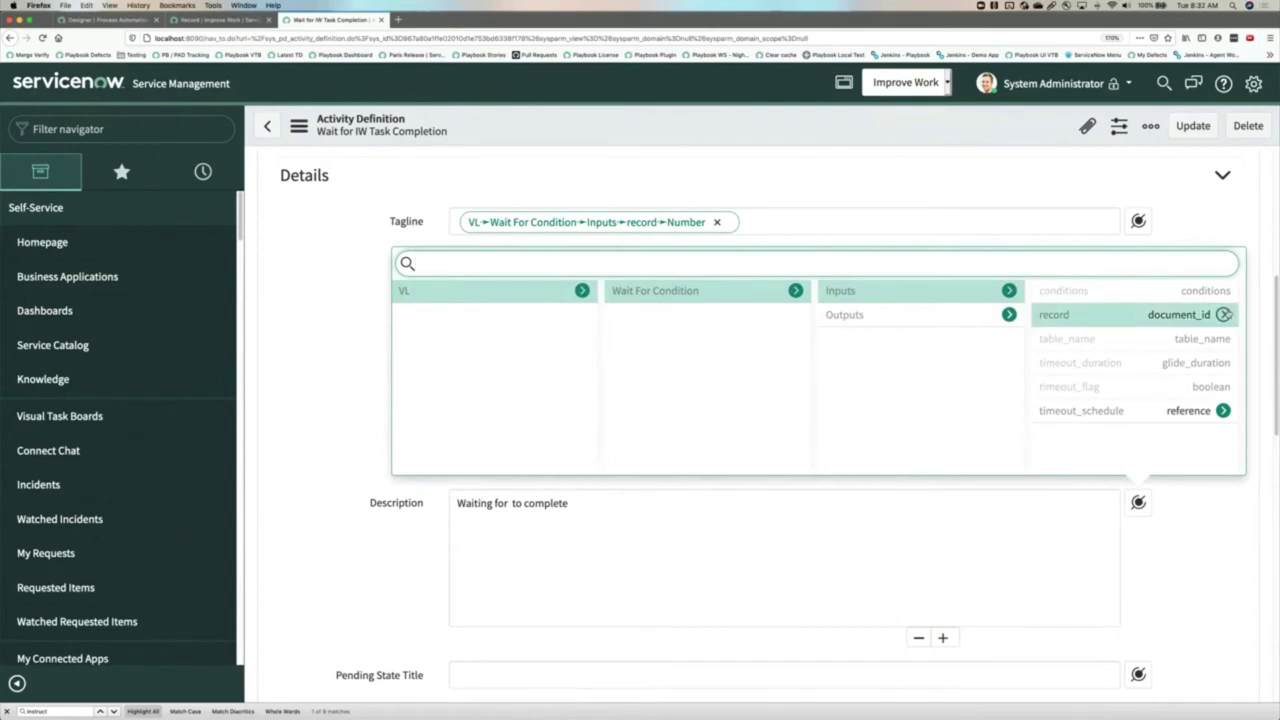
click(1224, 314)
text(numb)
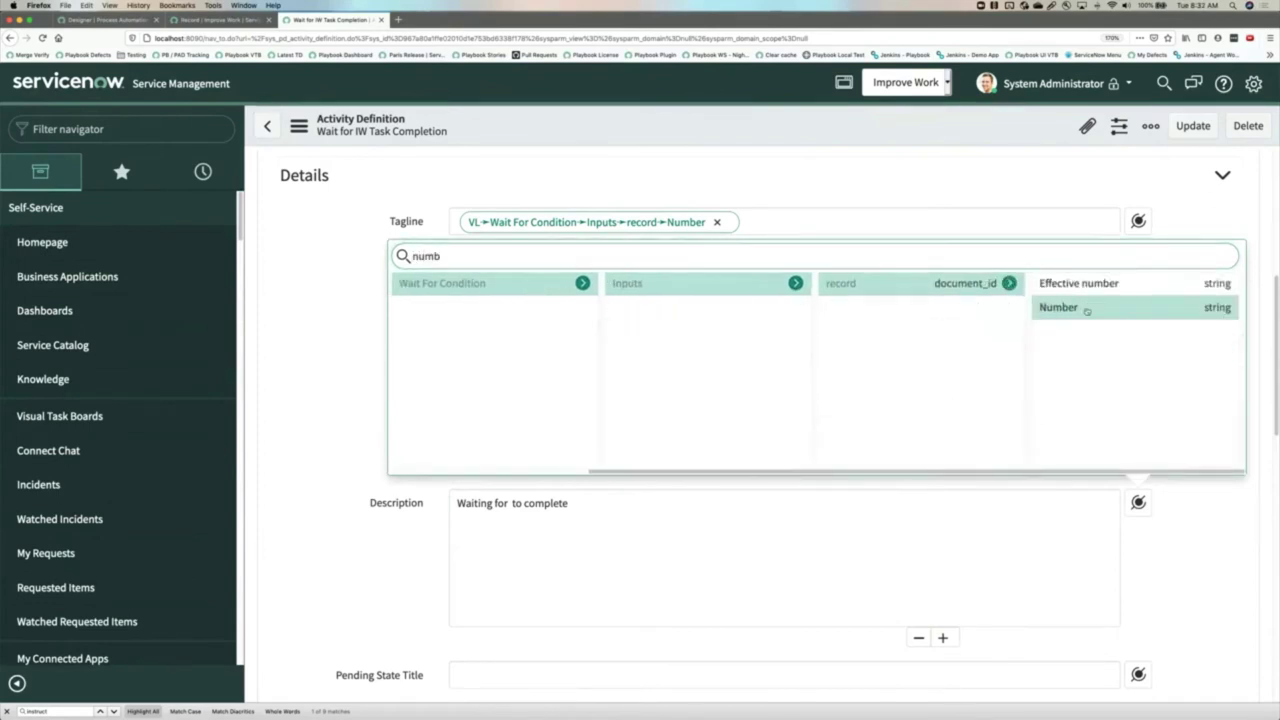
click(1087, 311)
Insert the input record's Assigned to Name between "Waiting for" and "to complete" in the Description
triple_click(510, 504)
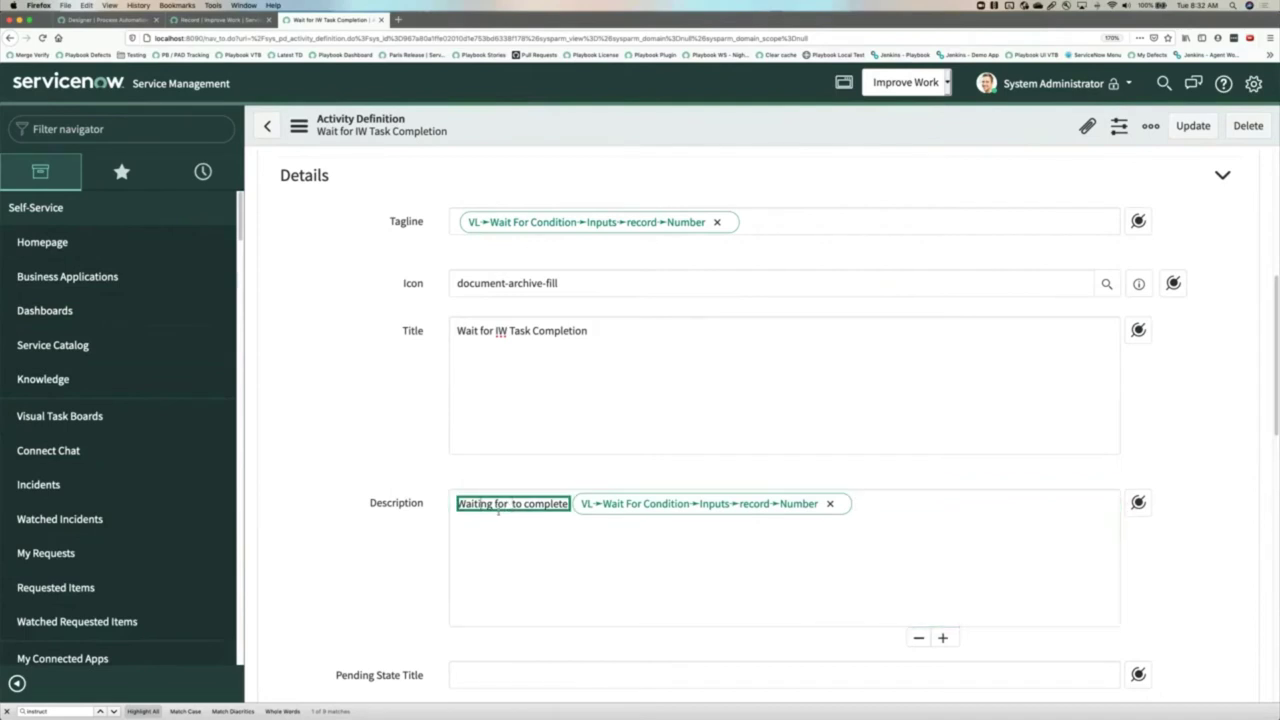
click(510, 504)
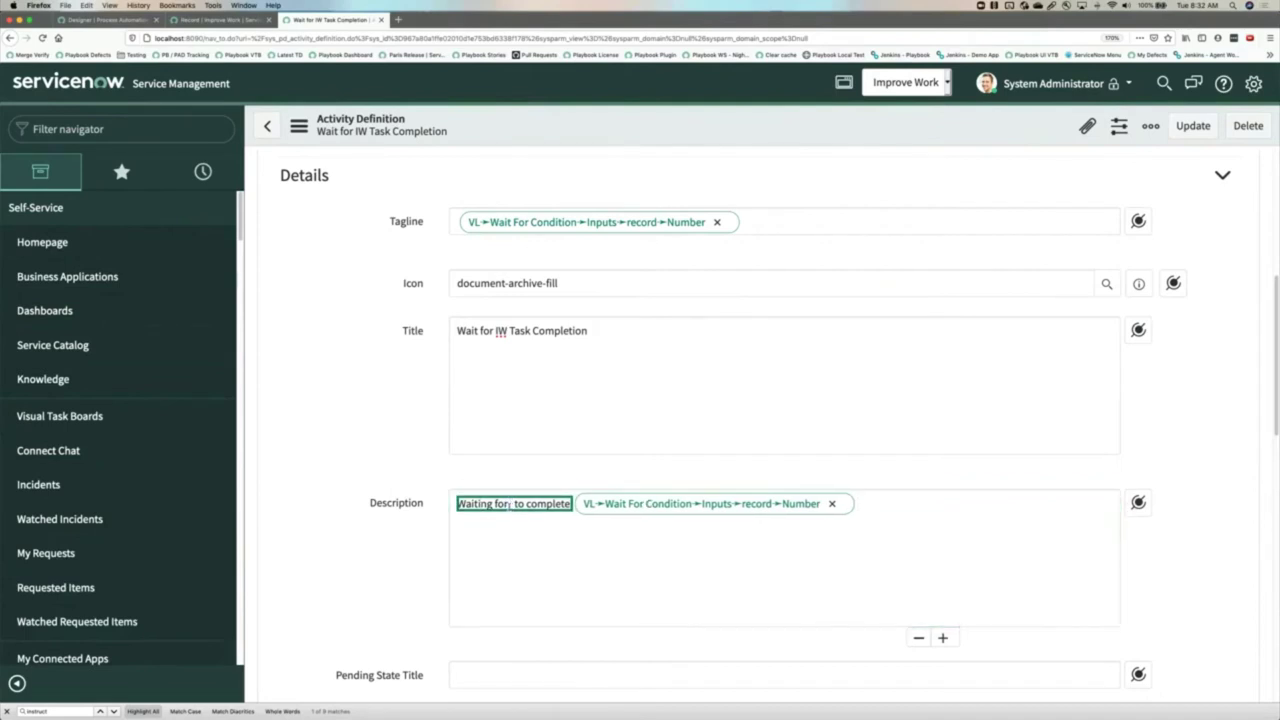
click(1139, 503)
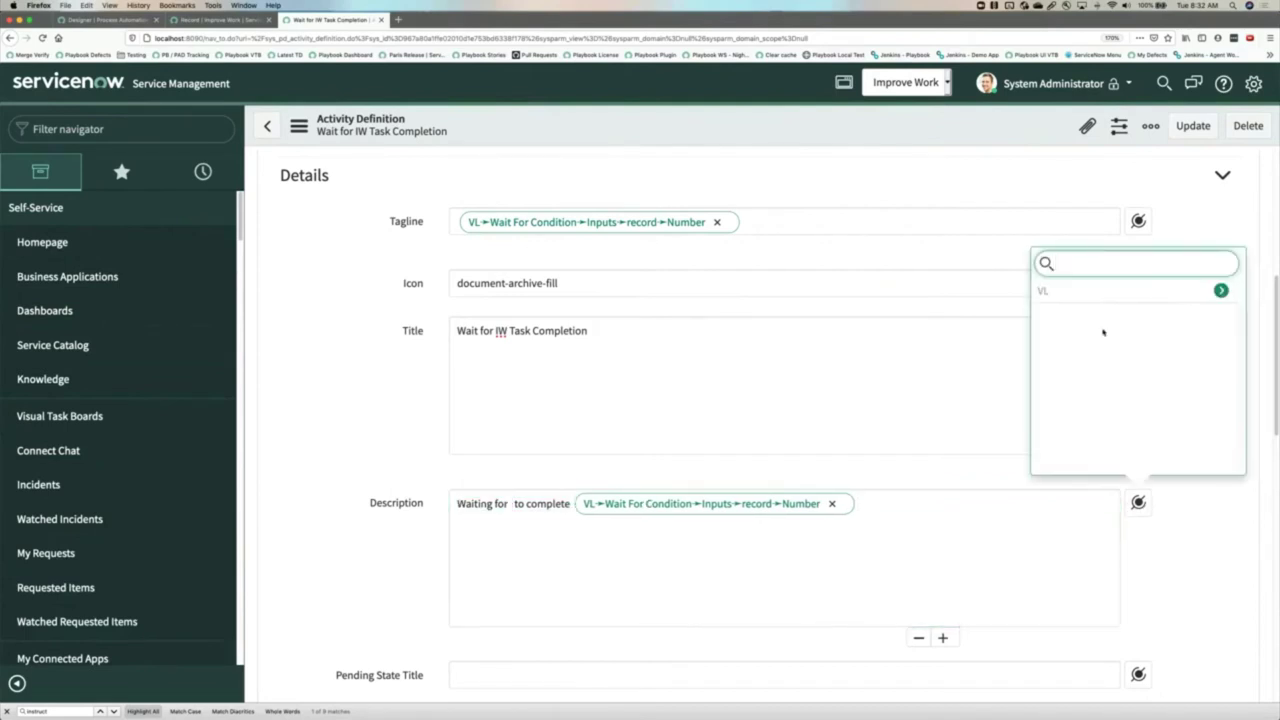
click(1080, 288)
click(1080, 290)
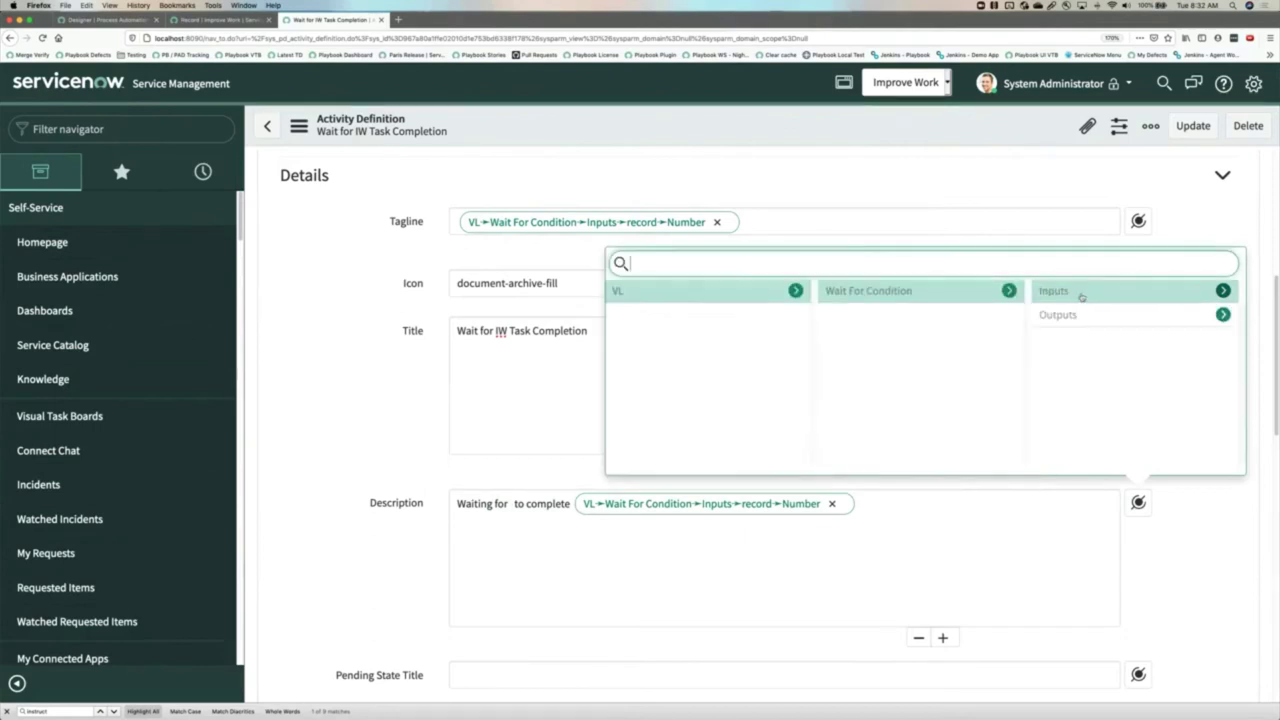
click(1080, 292)
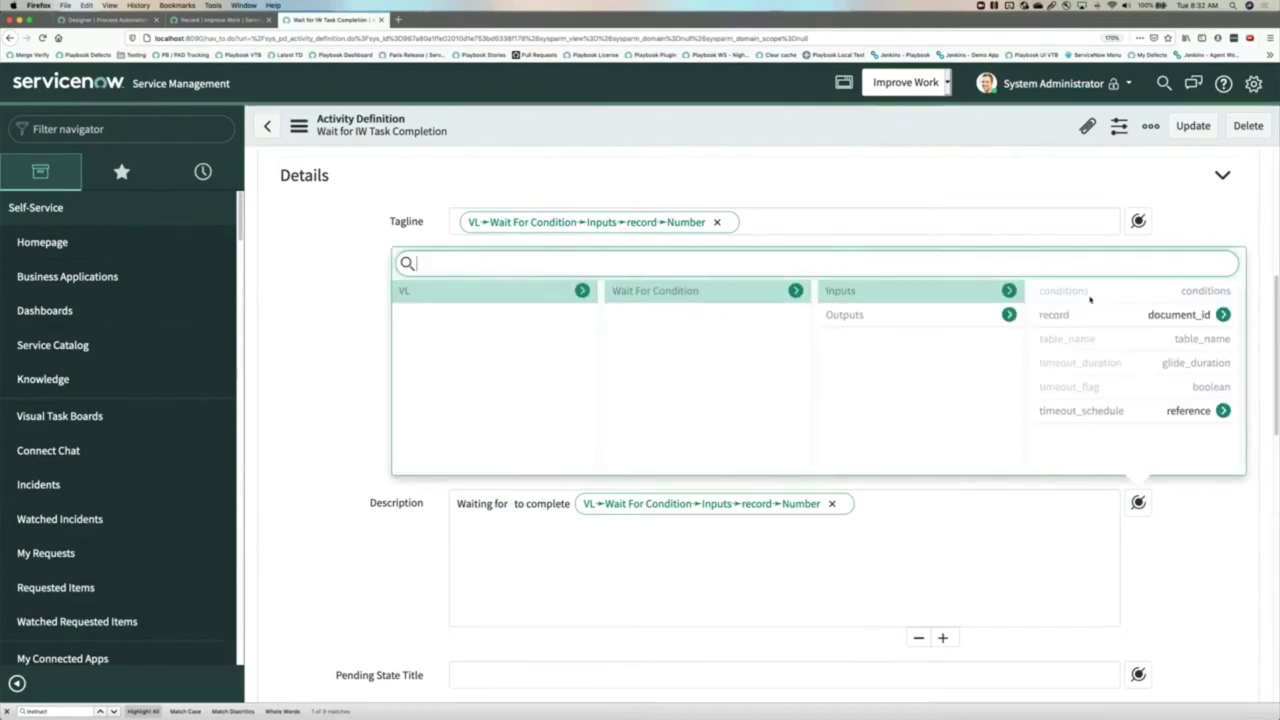
click(1218, 308)
text(ass)
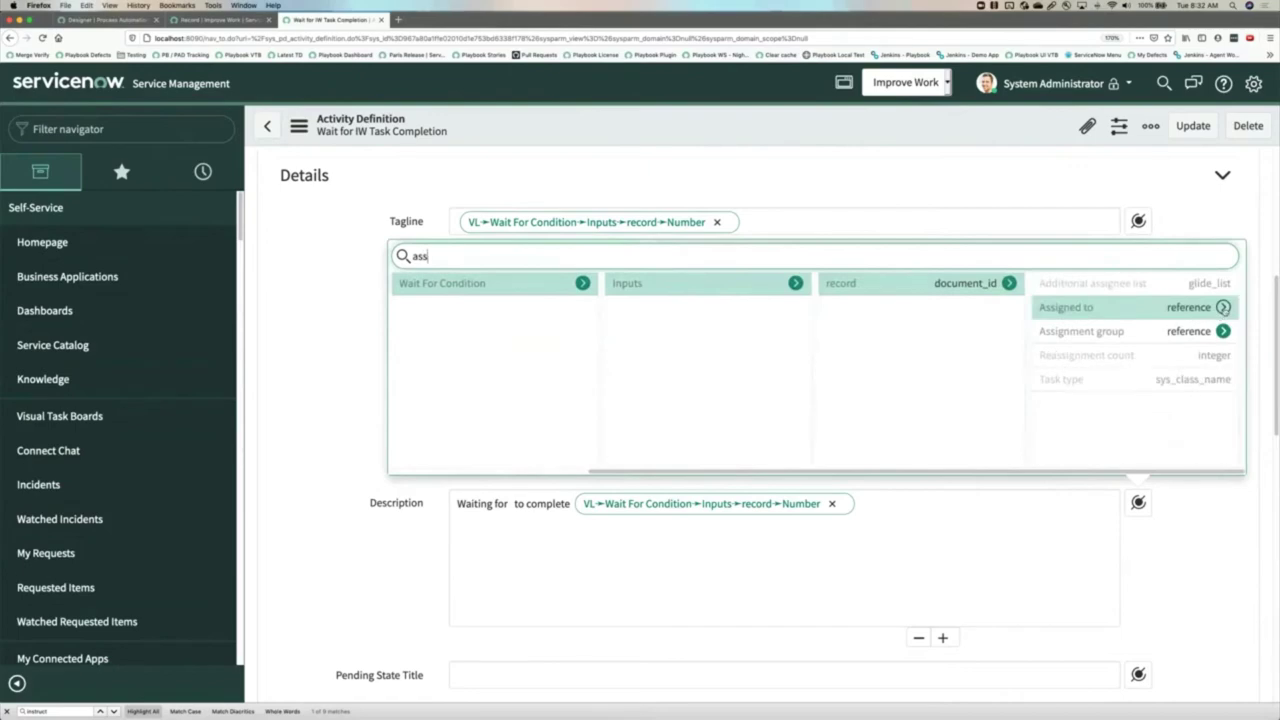
key(Return)
text(name)
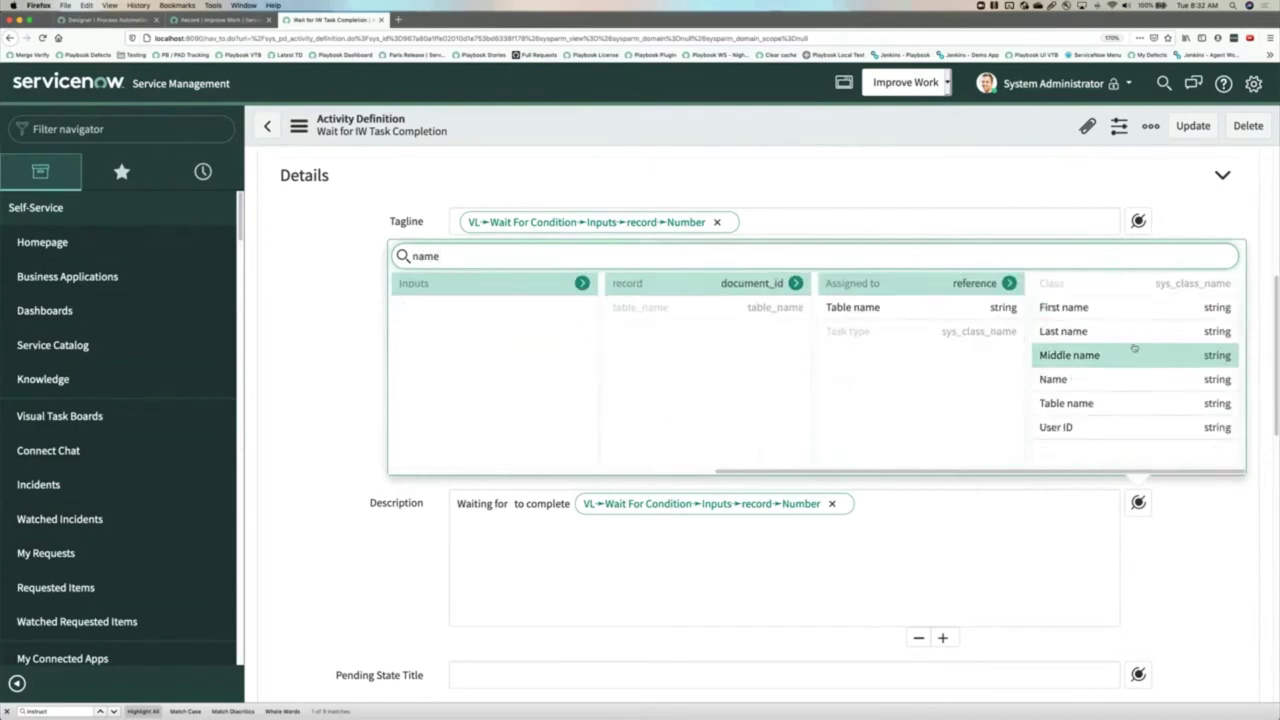
click(1104, 381)
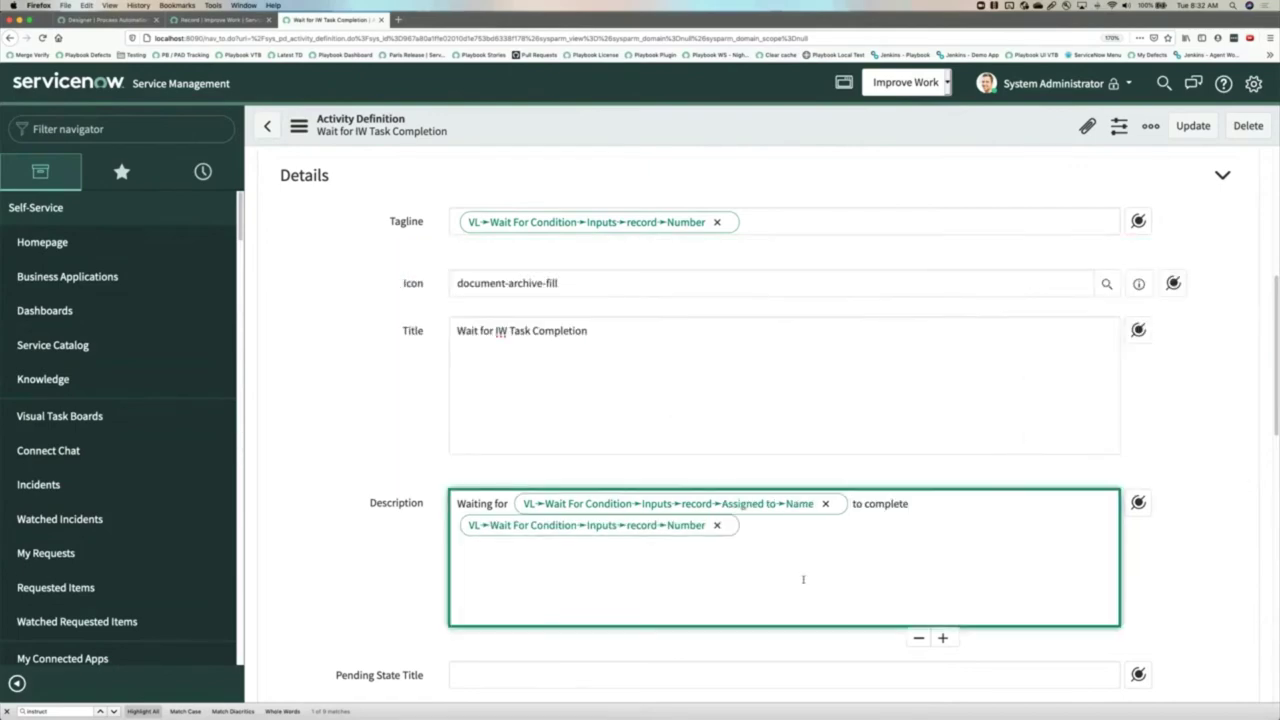
Review the remaining experience settings and save the Wait for IW Task Completion activity definition
scroll(1180, 493, down, 8)
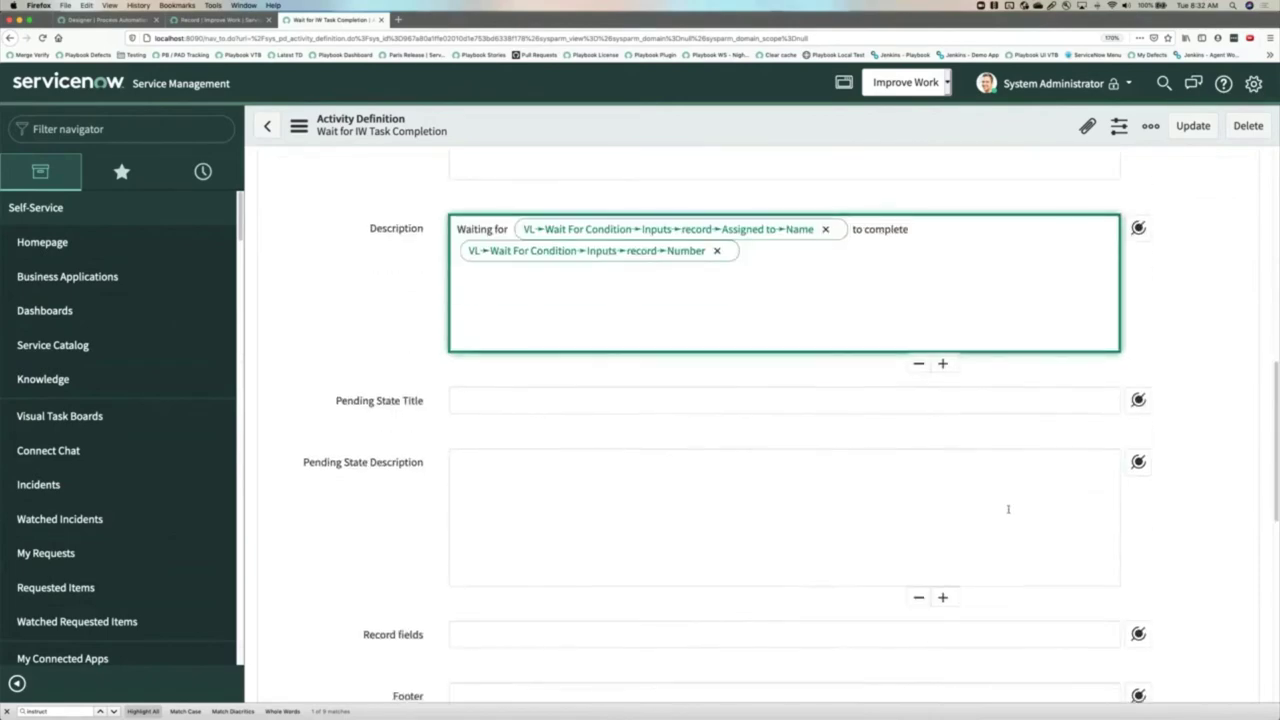
scroll(430, 578, down, 6)
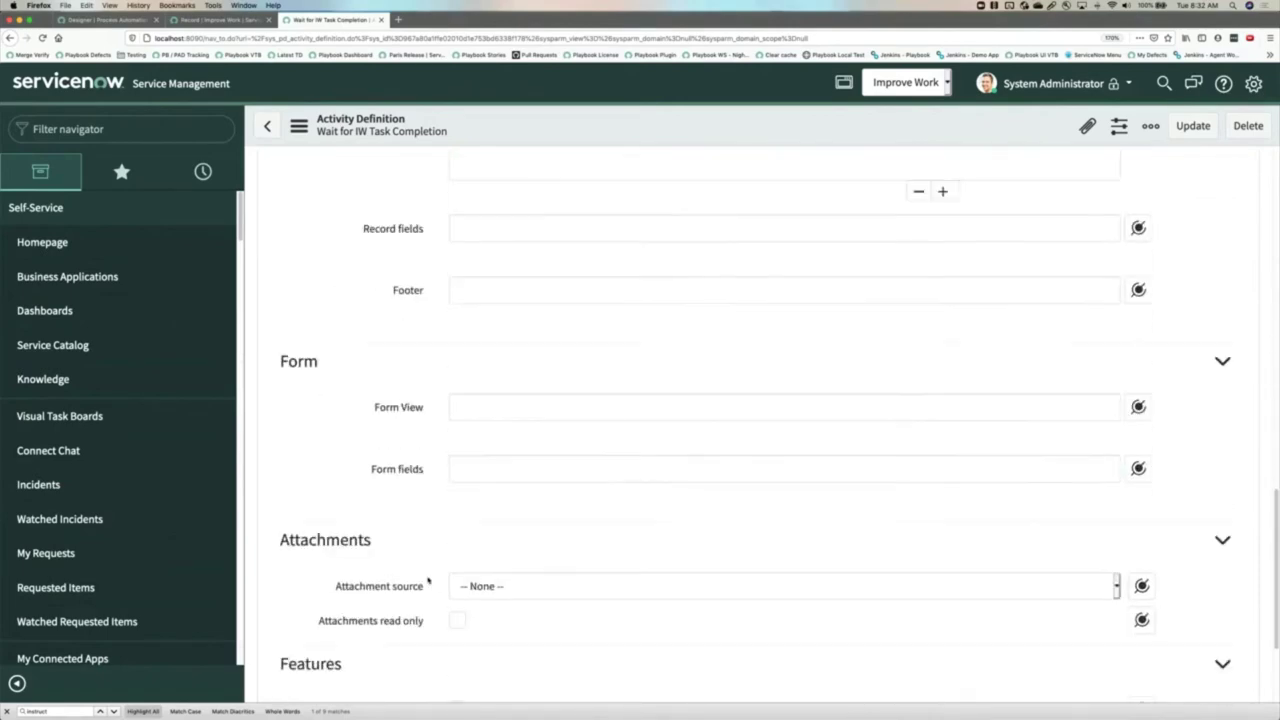
scroll(412, 580, down, 4)
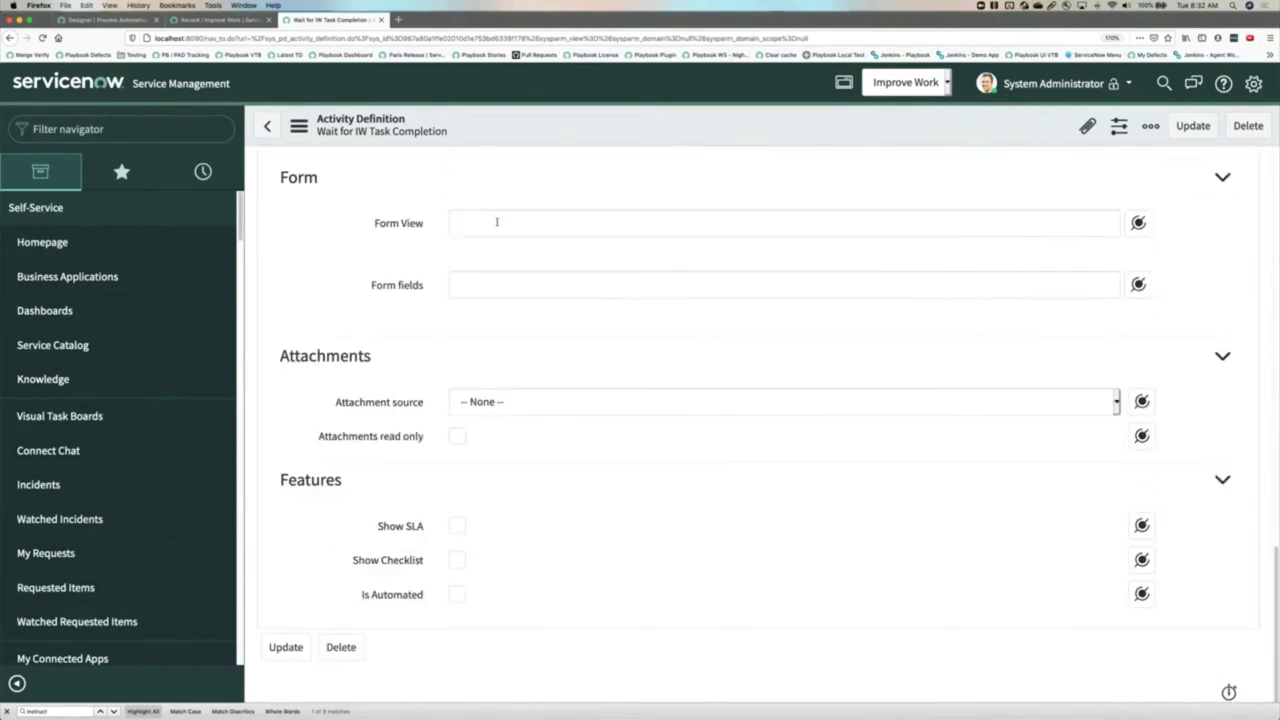
right_click(545, 140)
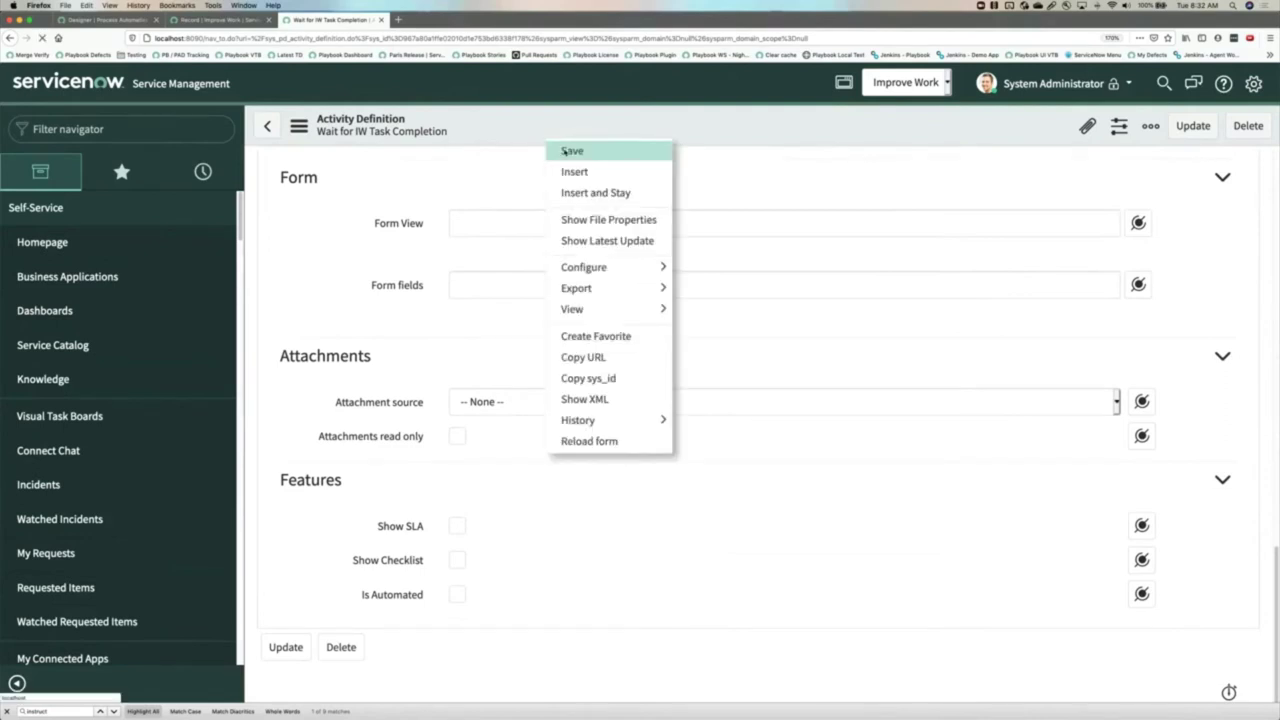
click(566, 151)
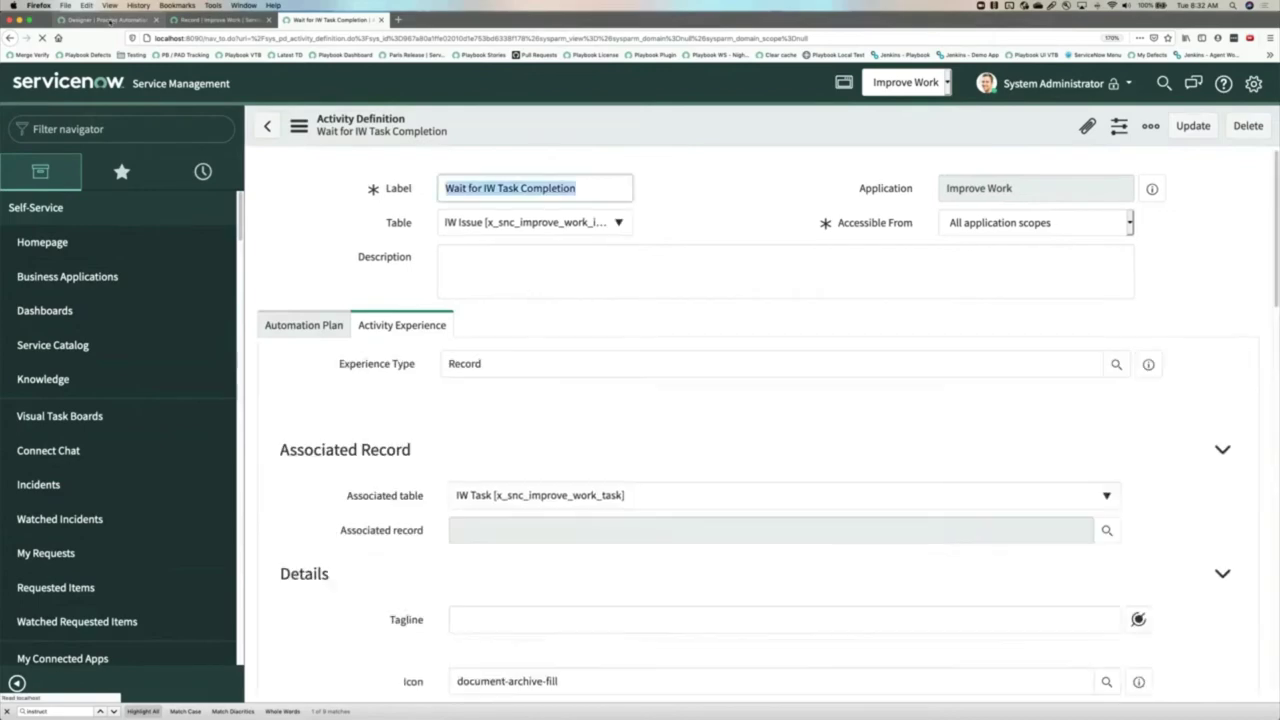
Switch to the Remediate IW Issue P1 process in Process Automation Designer and delete the Wait For Condition activity from the Remediation lane
click(113, 20)
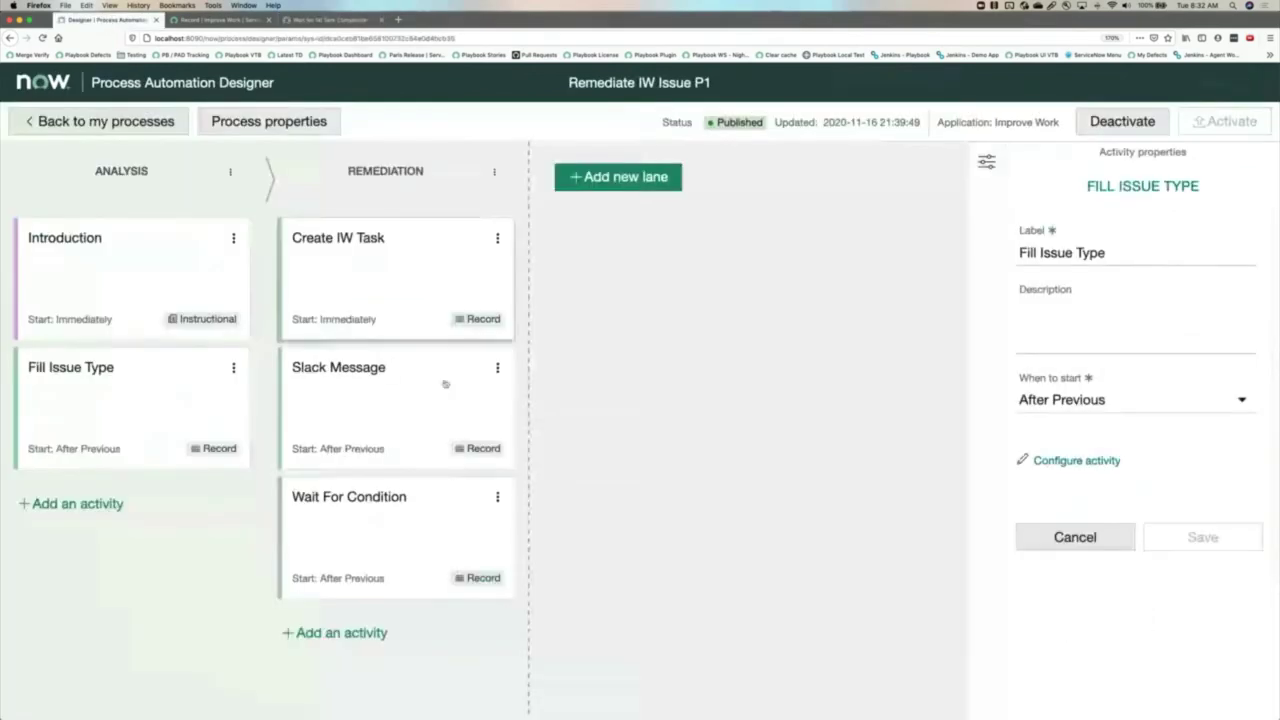
click(496, 496)
key(Escape)
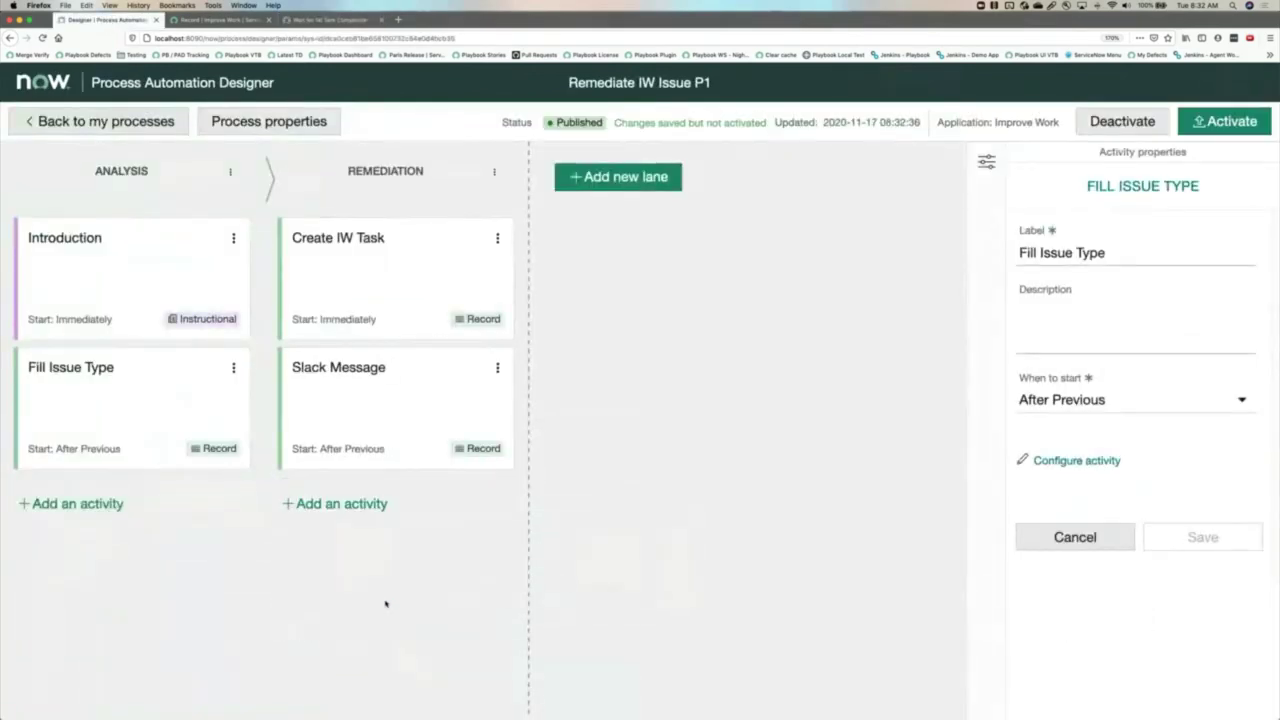
Add Wait for IW Task Completion to the Remediation lane and map its Record input to the output record of activity 2:3 automated_create_record
click(337, 503)
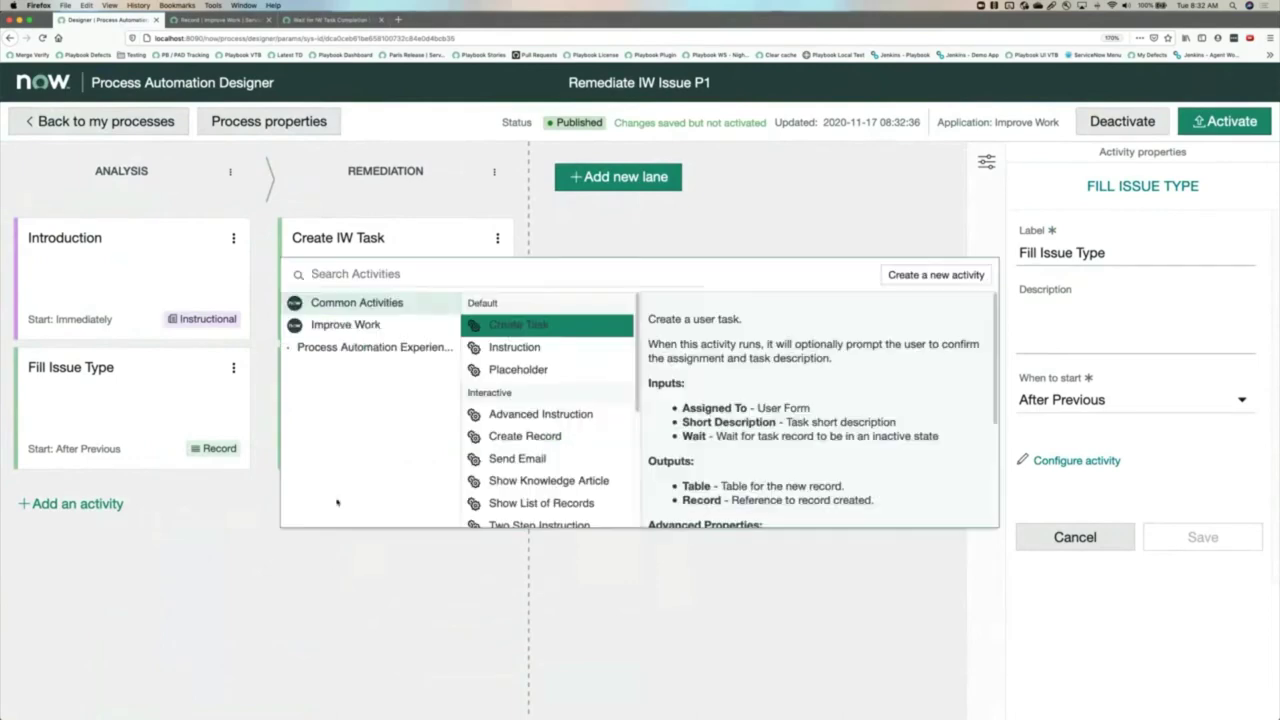
click(338, 325)
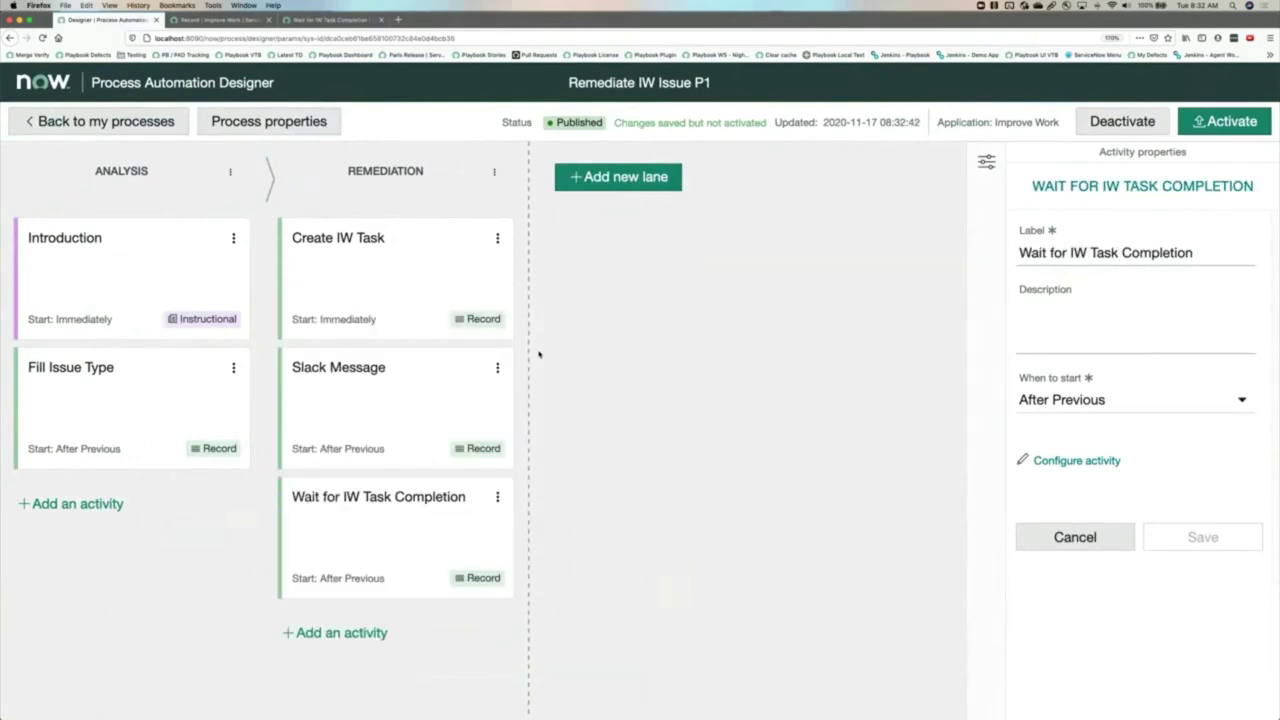
click(1055, 461)
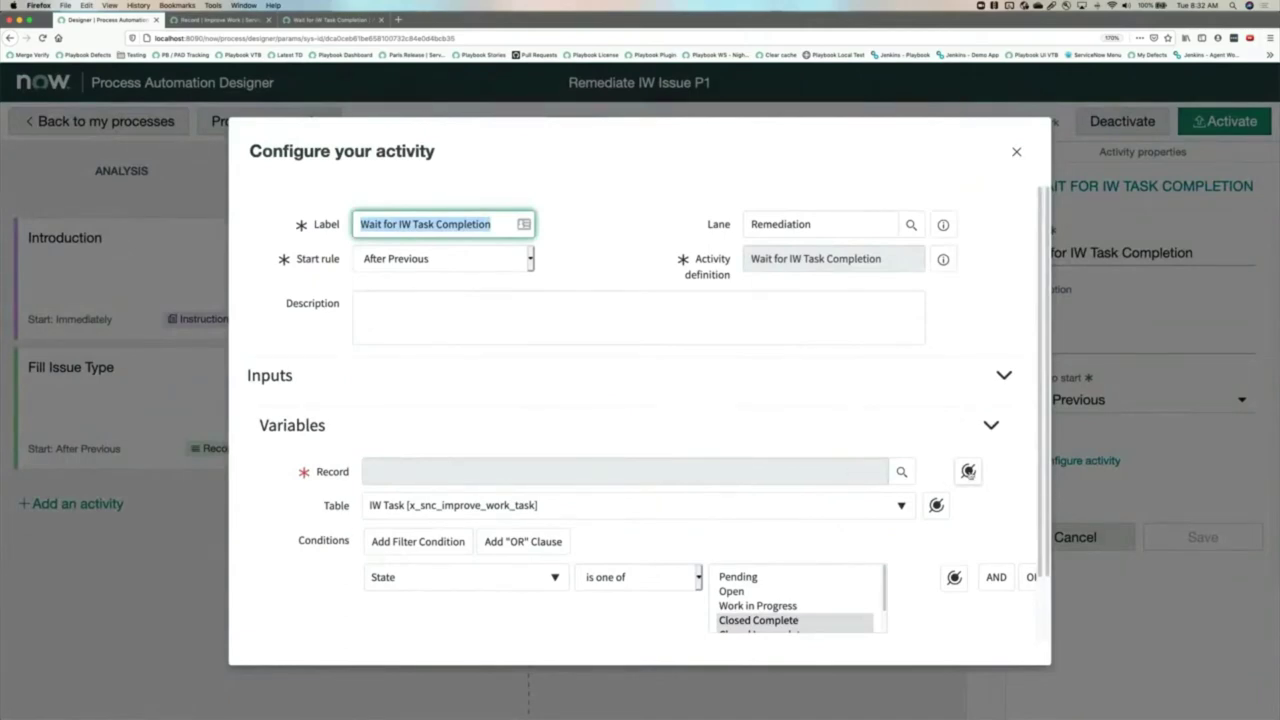
click(968, 471)
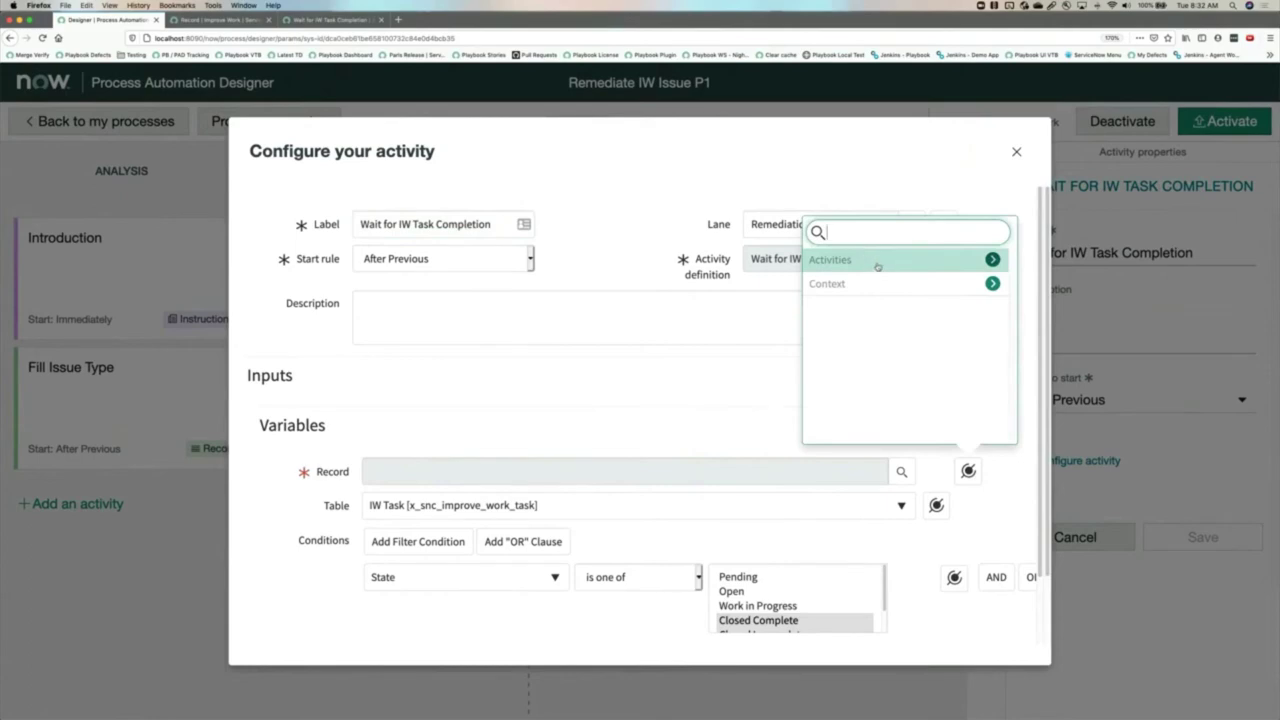
click(877, 263)
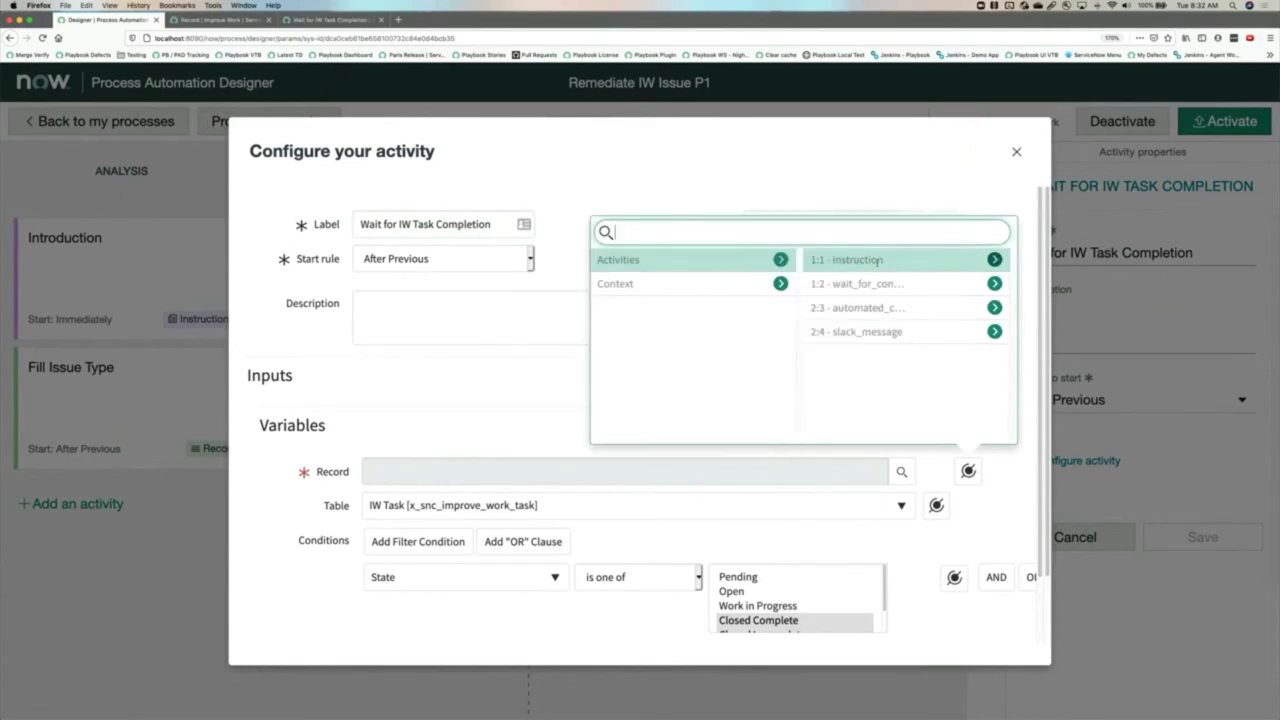
click(928, 310)
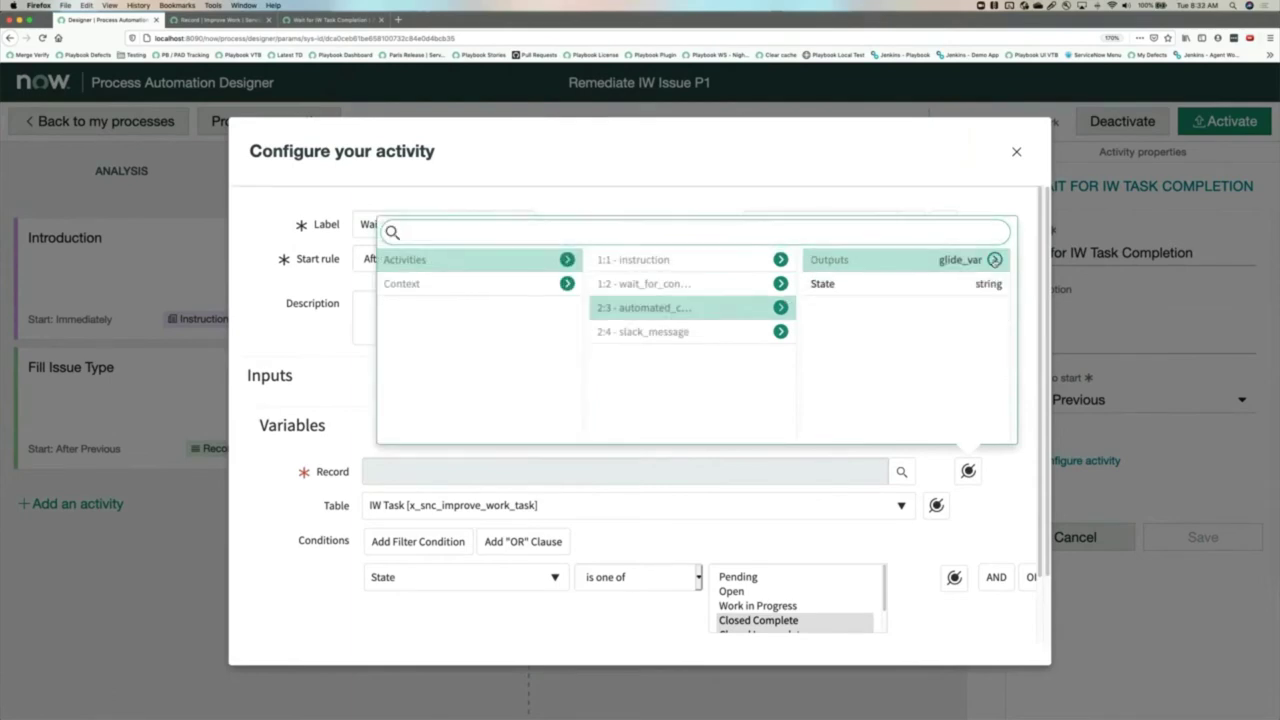
click(994, 260)
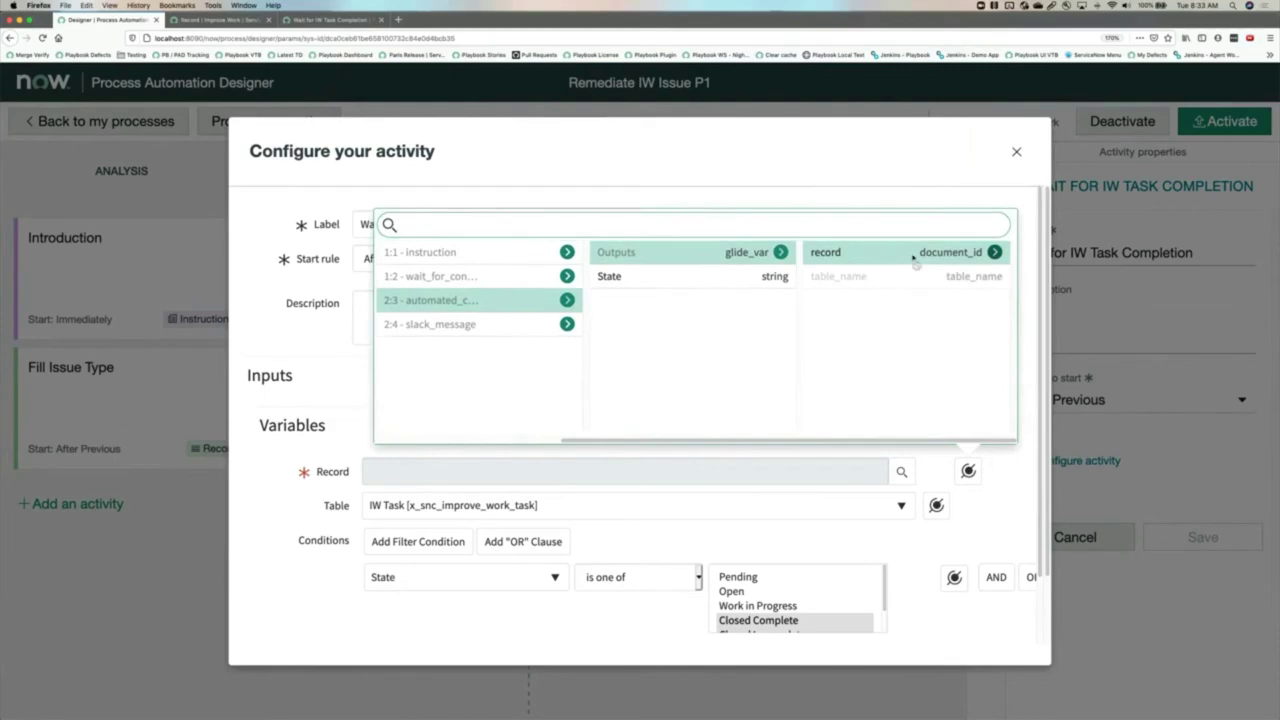
click(913, 258)
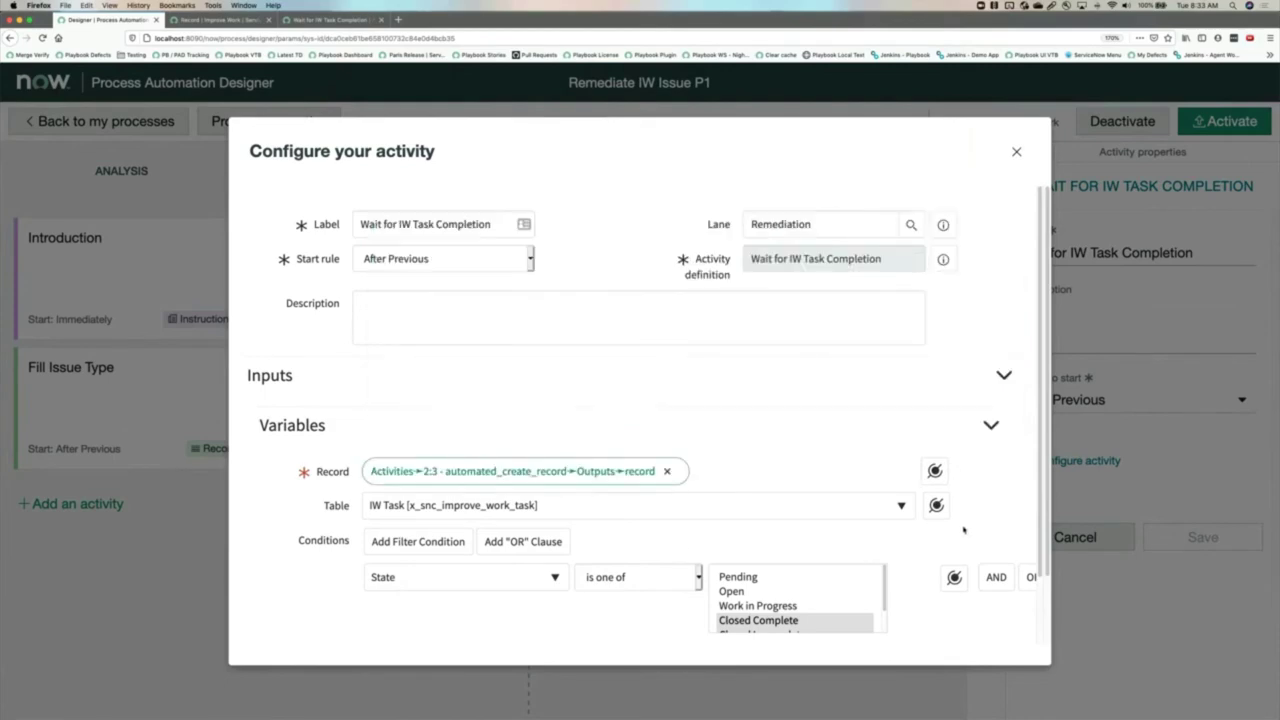
Save the activity configuration and activate the updated Remediate IW Issue P1 process
scroll(963, 530, down, 1)
scroll(963, 530, down, 3)
click(268, 584)
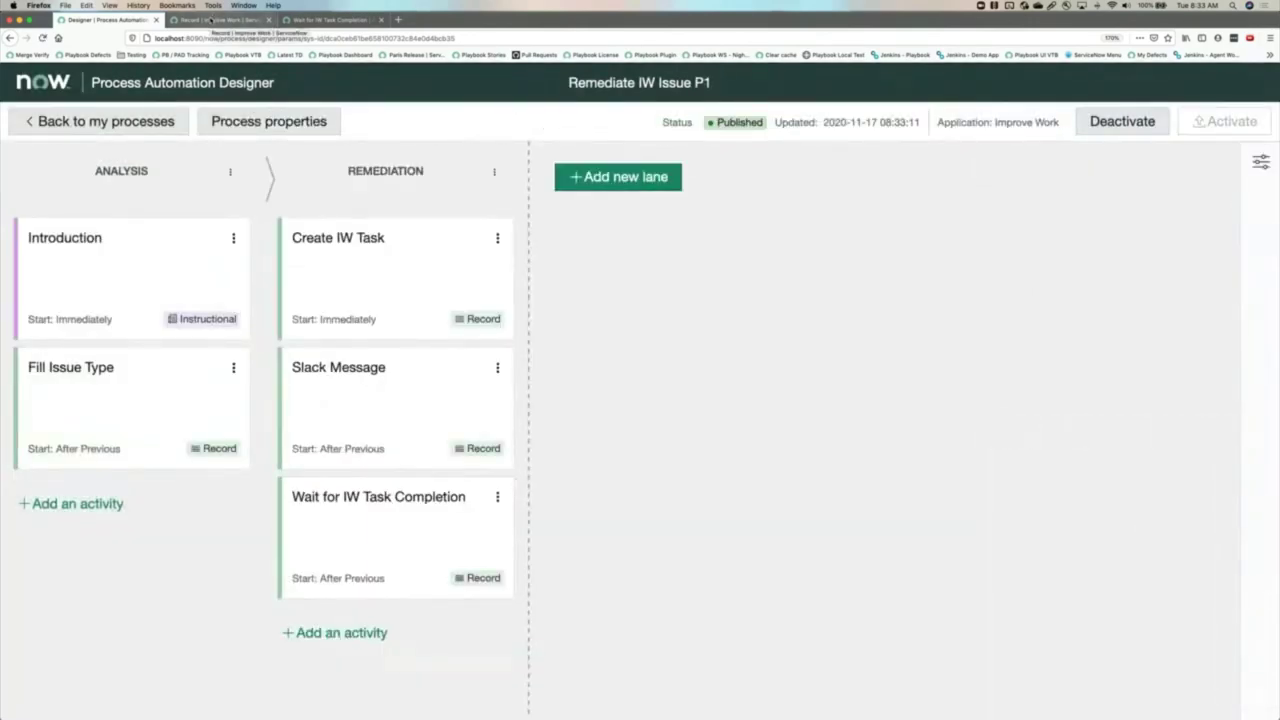
Switch to the Improve Work workspace and save a new IW Issue with the short description "Another idea!"
click(210, 20)
click(443, 123)
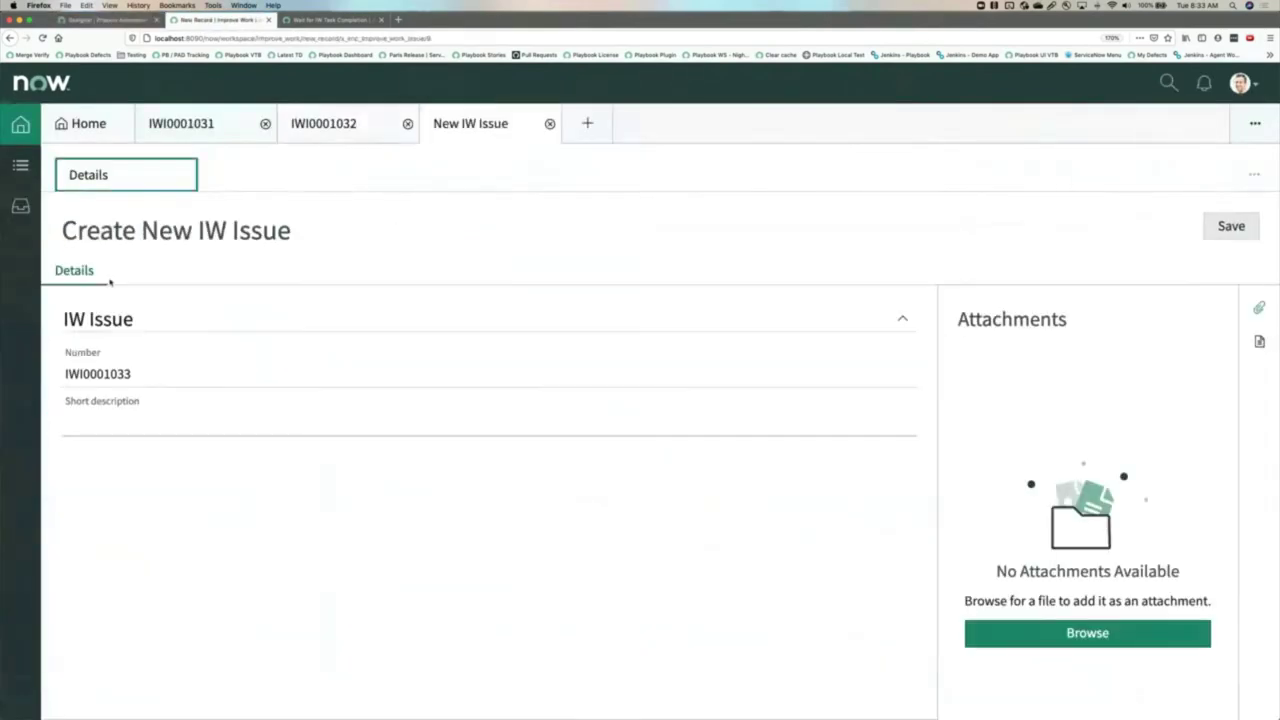
click(180, 414)
text(Another idea!)
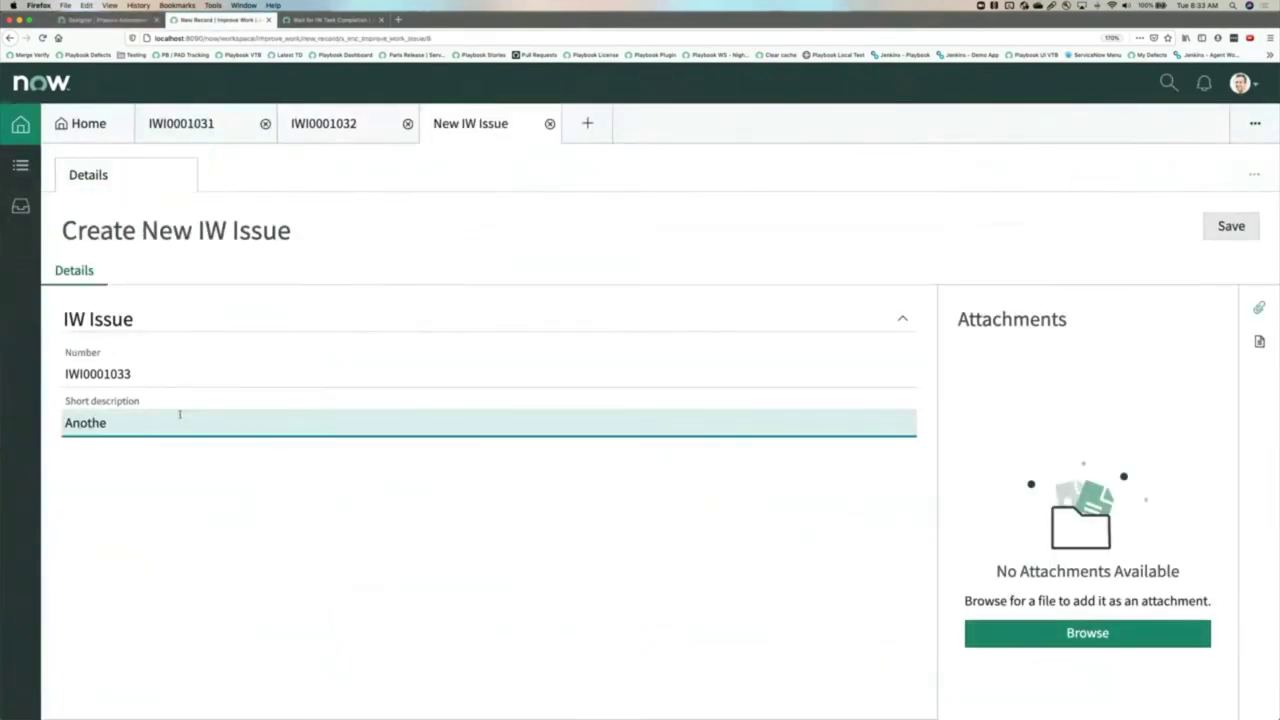
click(1231, 226)
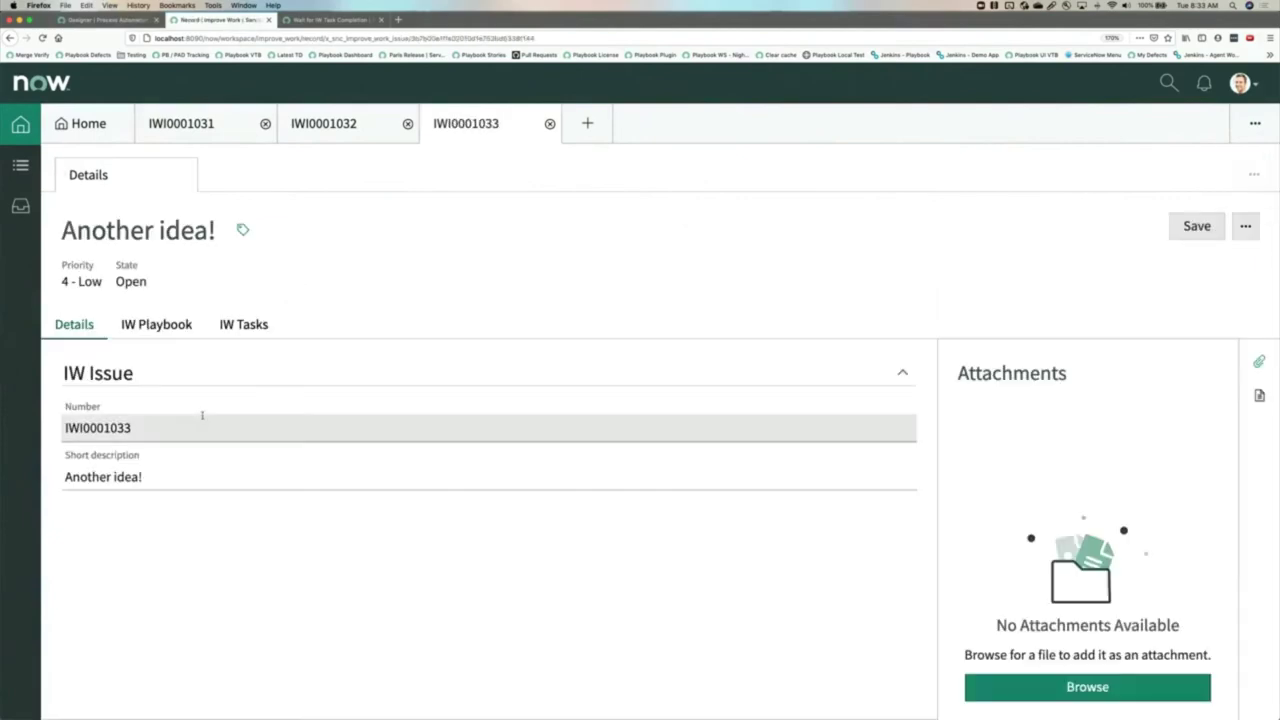
Advance the issue's IW Playbook to Wait for IW Task Completion, using Issue Type Idea and skipping the Slack message
click(172, 338)
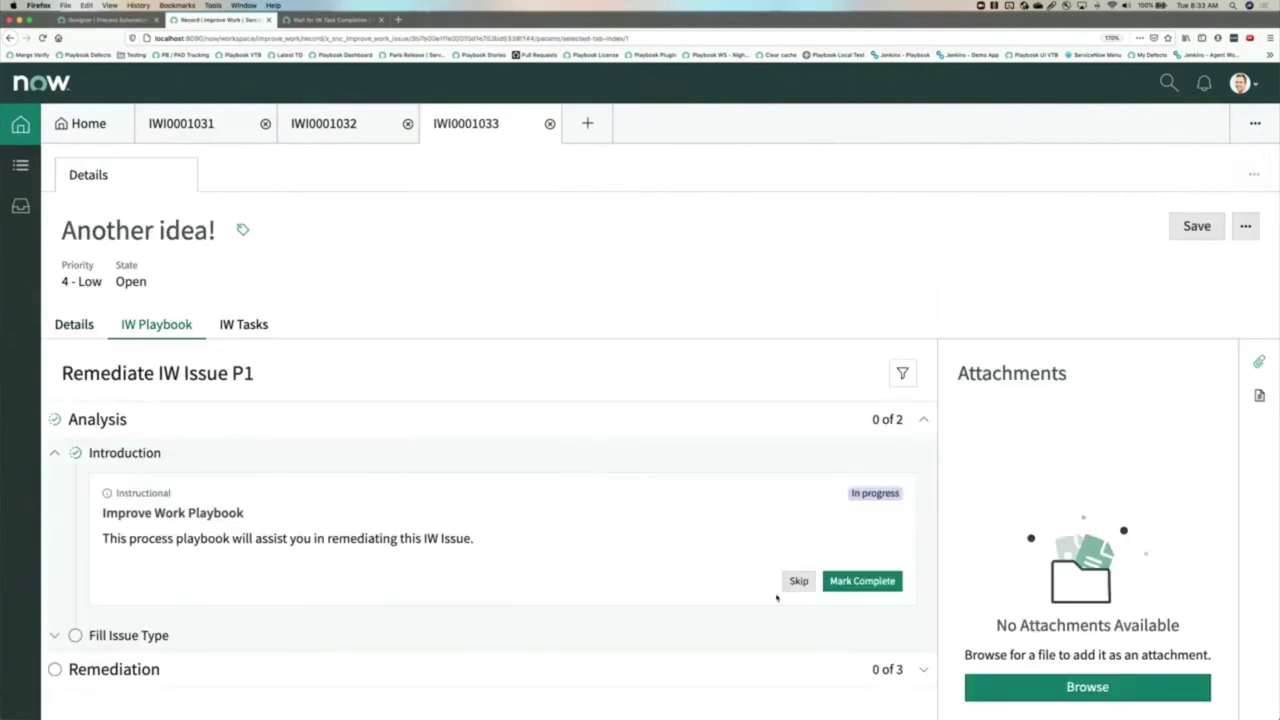
click(876, 582)
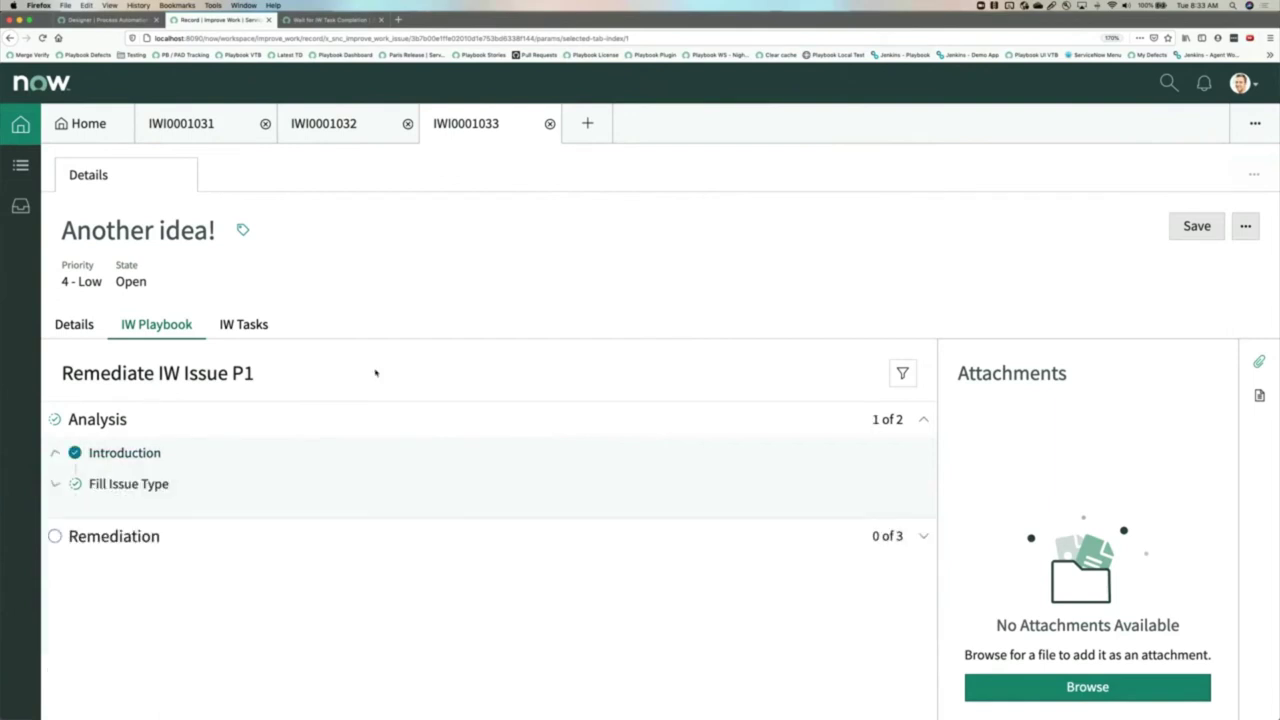
click(150, 587)
click(143, 532)
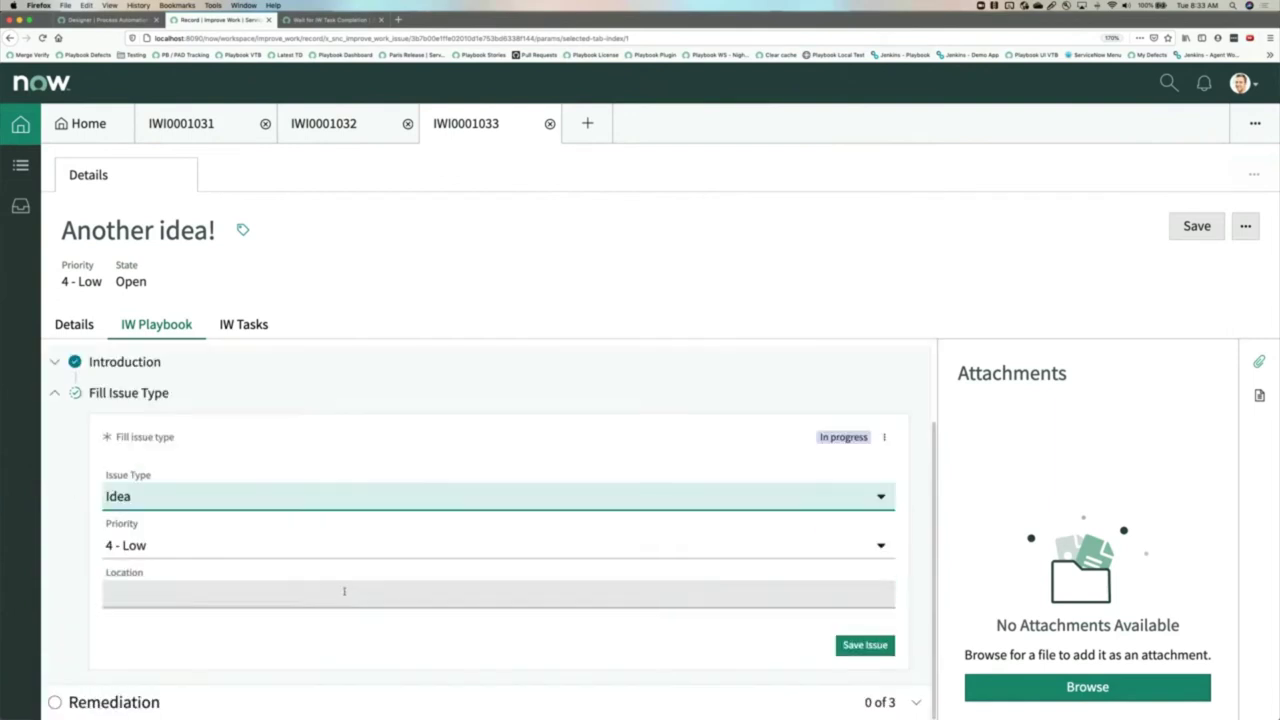
click(862, 645)
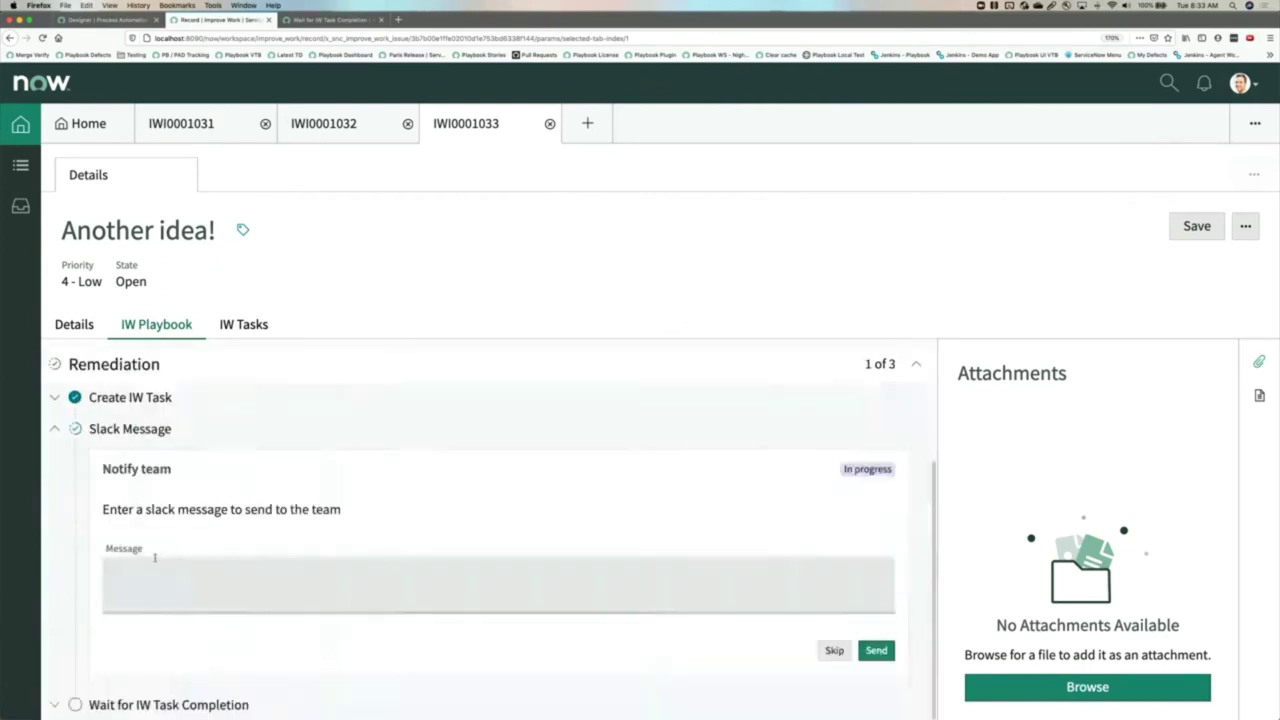
click(845, 654)
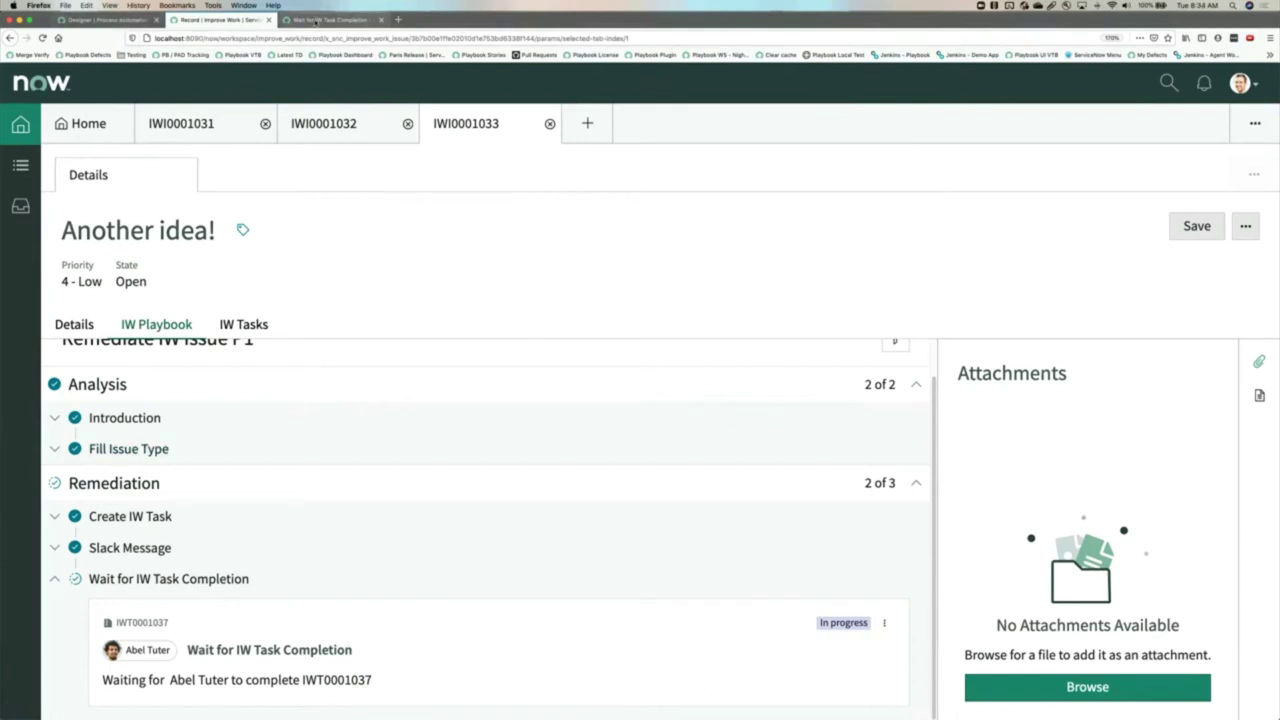
Return to Service Management and start a new playbook activity action labelled "View IW Task" with the name view_iw_task
click(315, 20)
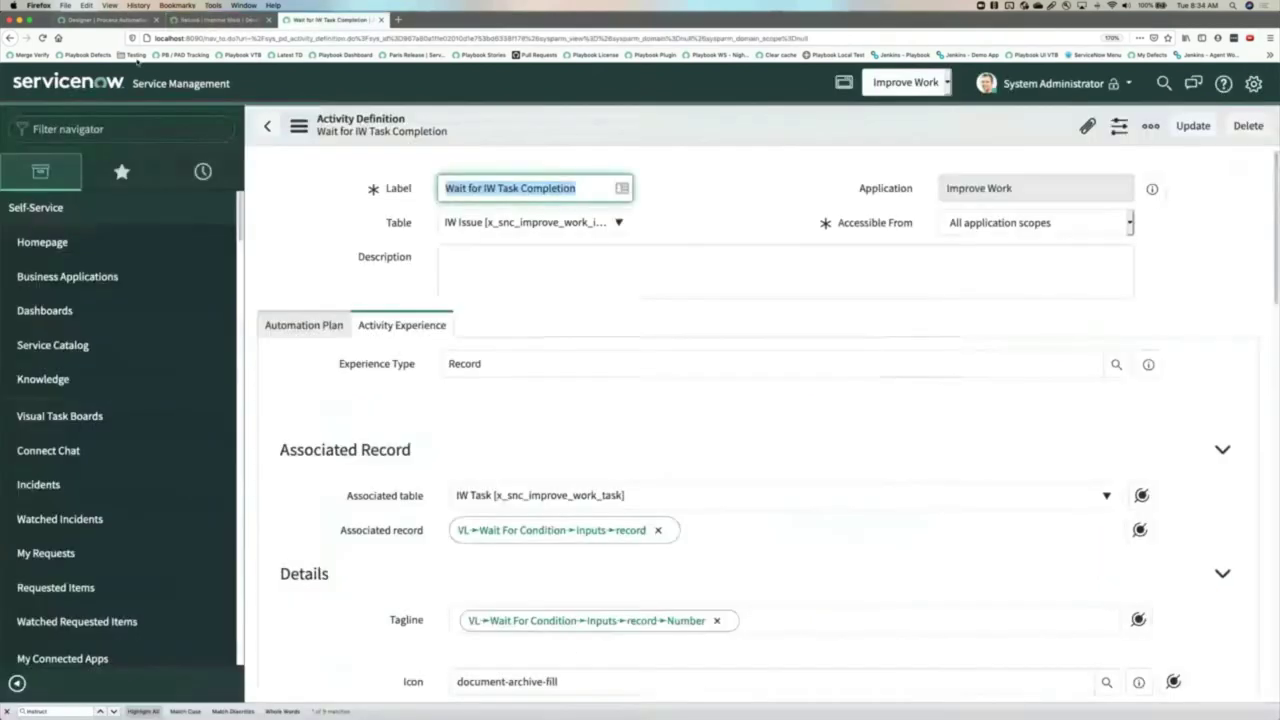
click(114, 129)
text(olaybook)
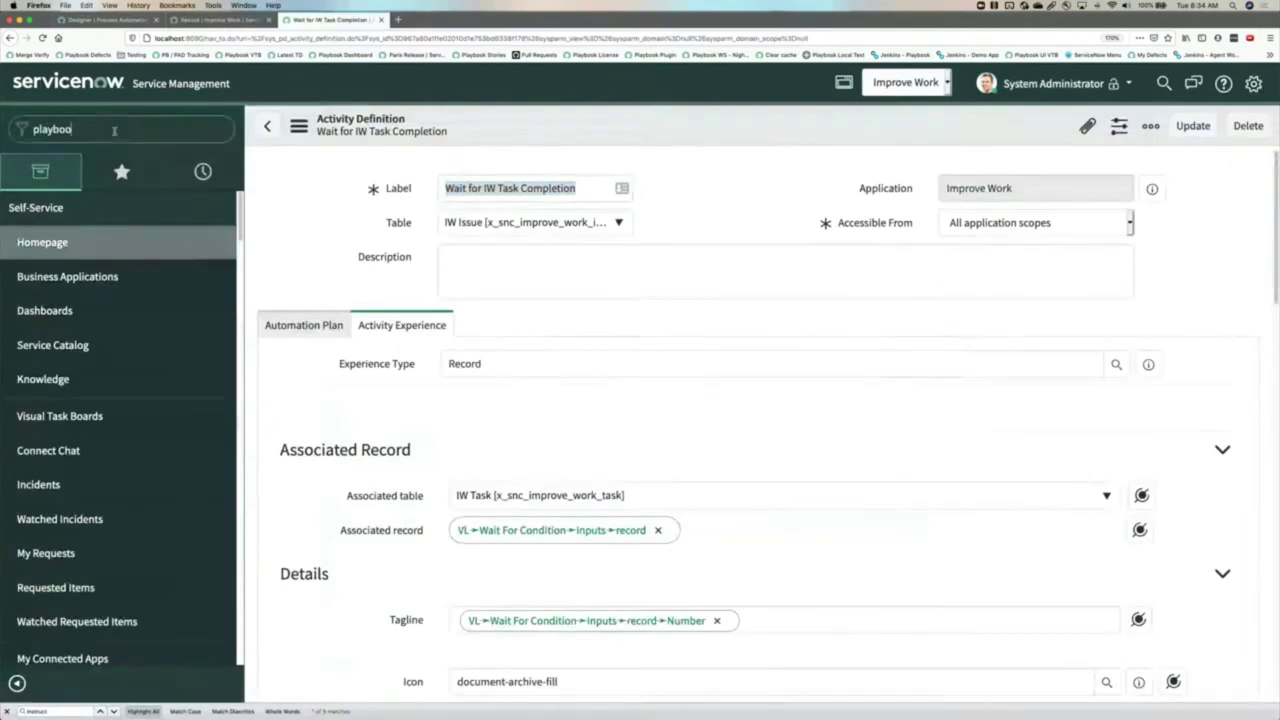
click(44, 312)
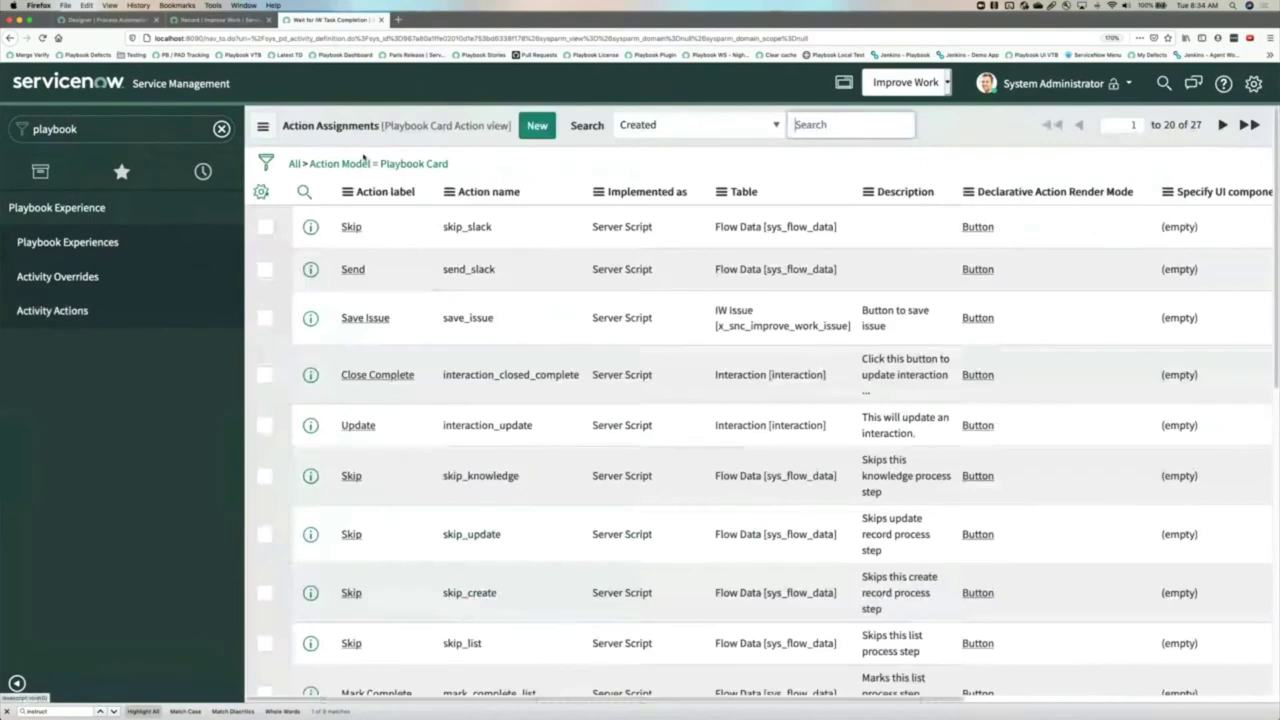
click(532, 128)
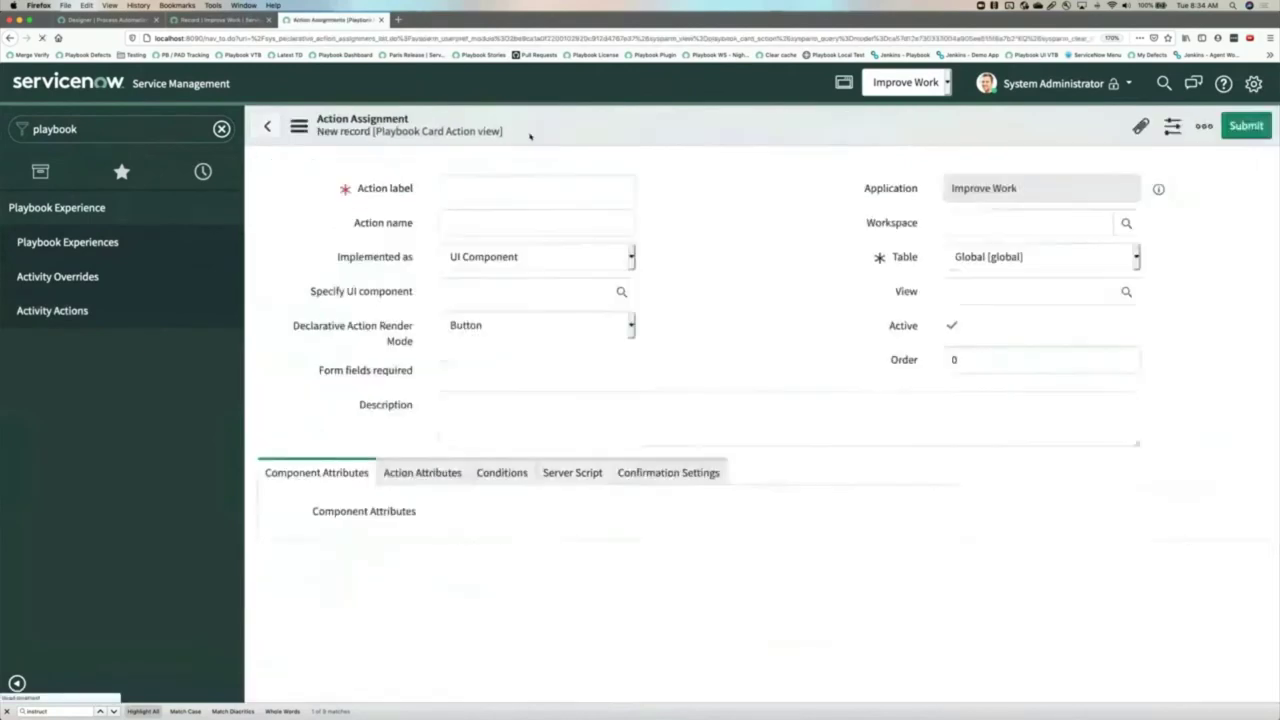
text(View IW Task)
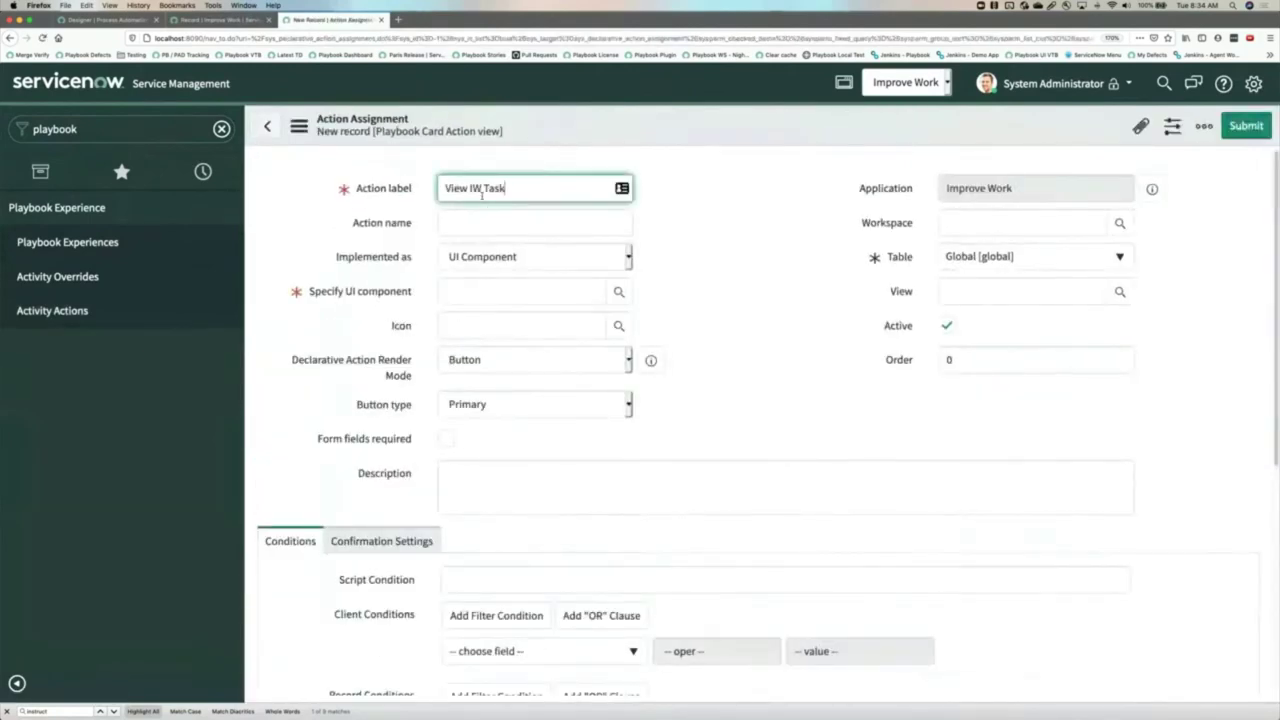
key(Tab)
text(view_iw_task)
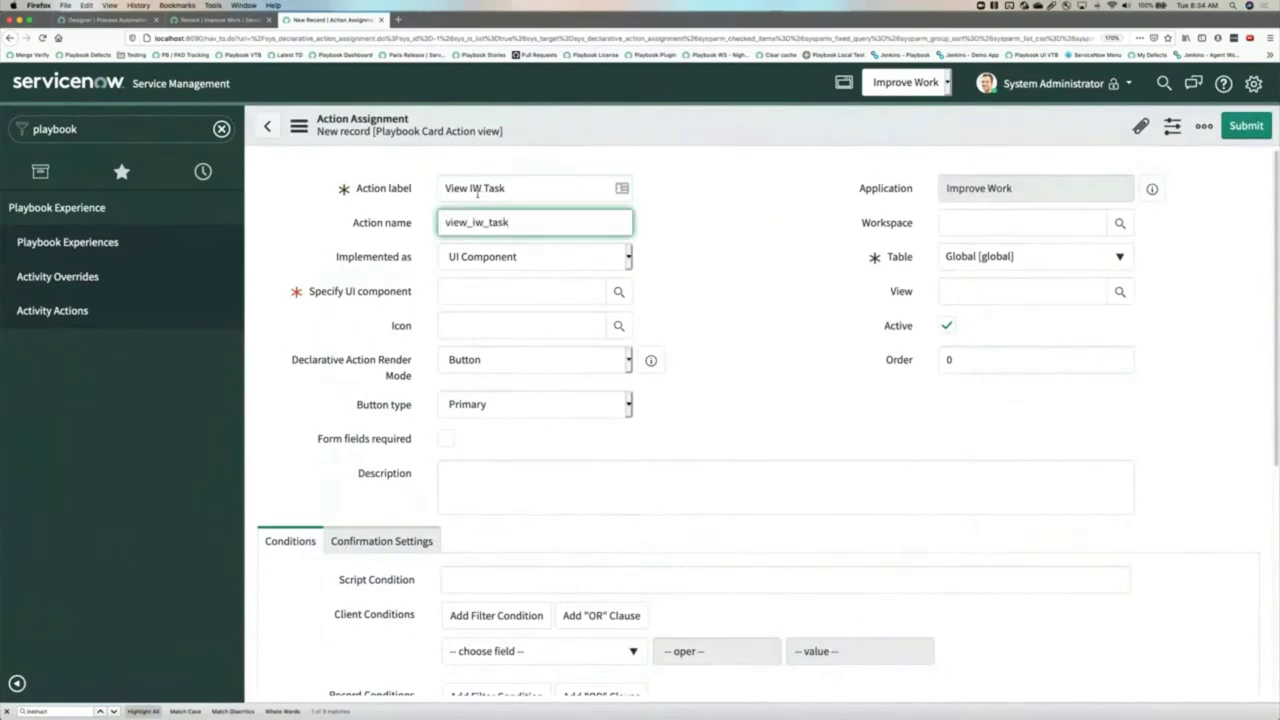
Implement the action as the Preview Record client action and set its table to IW Task [x_snc_improve_work_task]
click(467, 258)
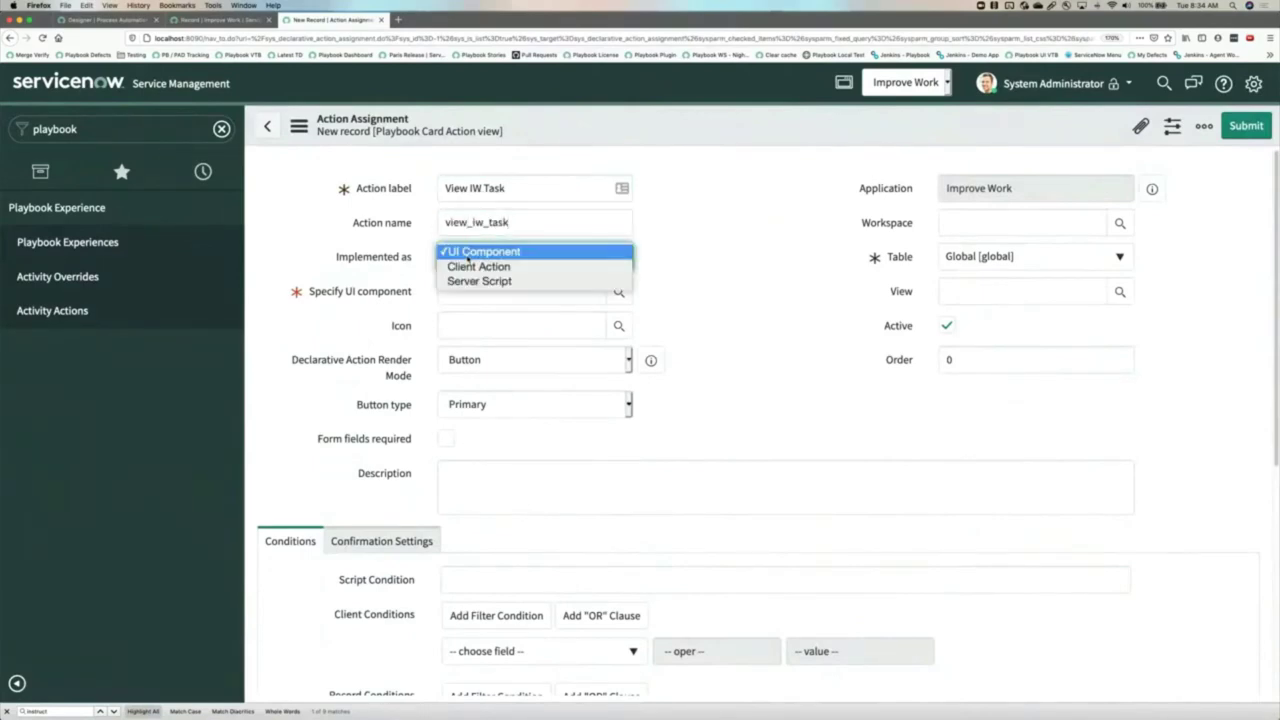
click(503, 267)
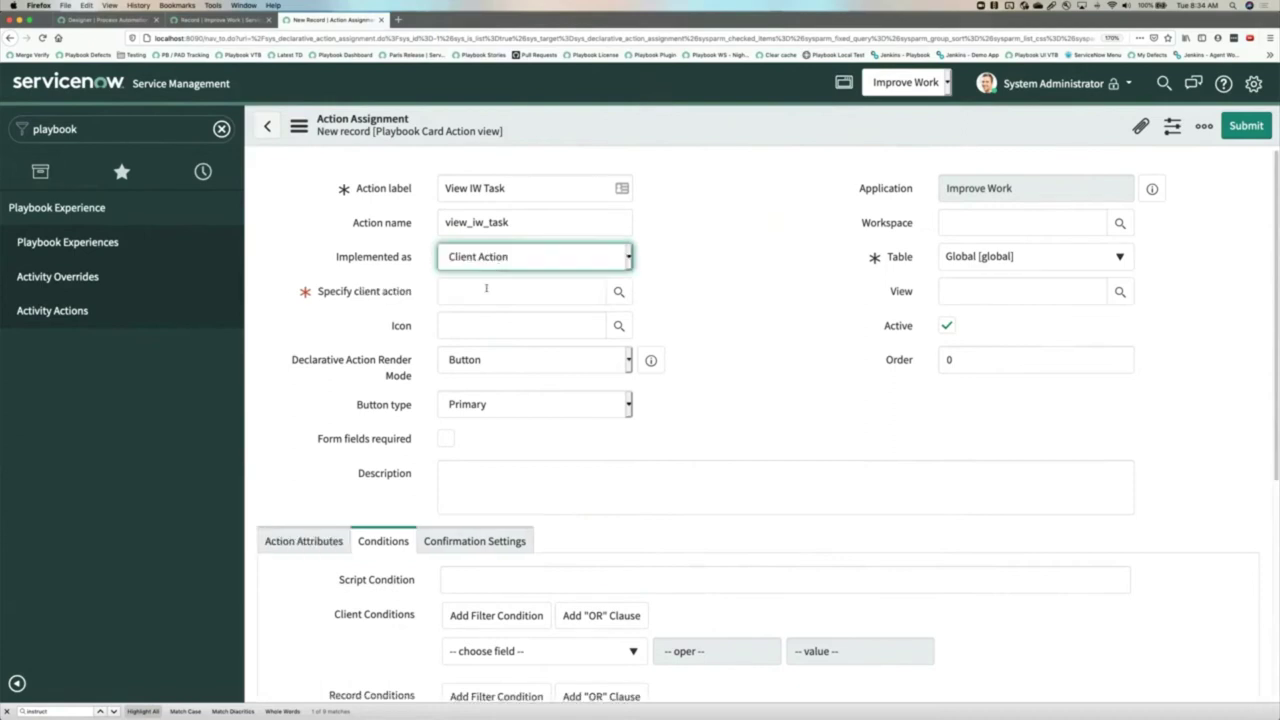
click(485, 290)
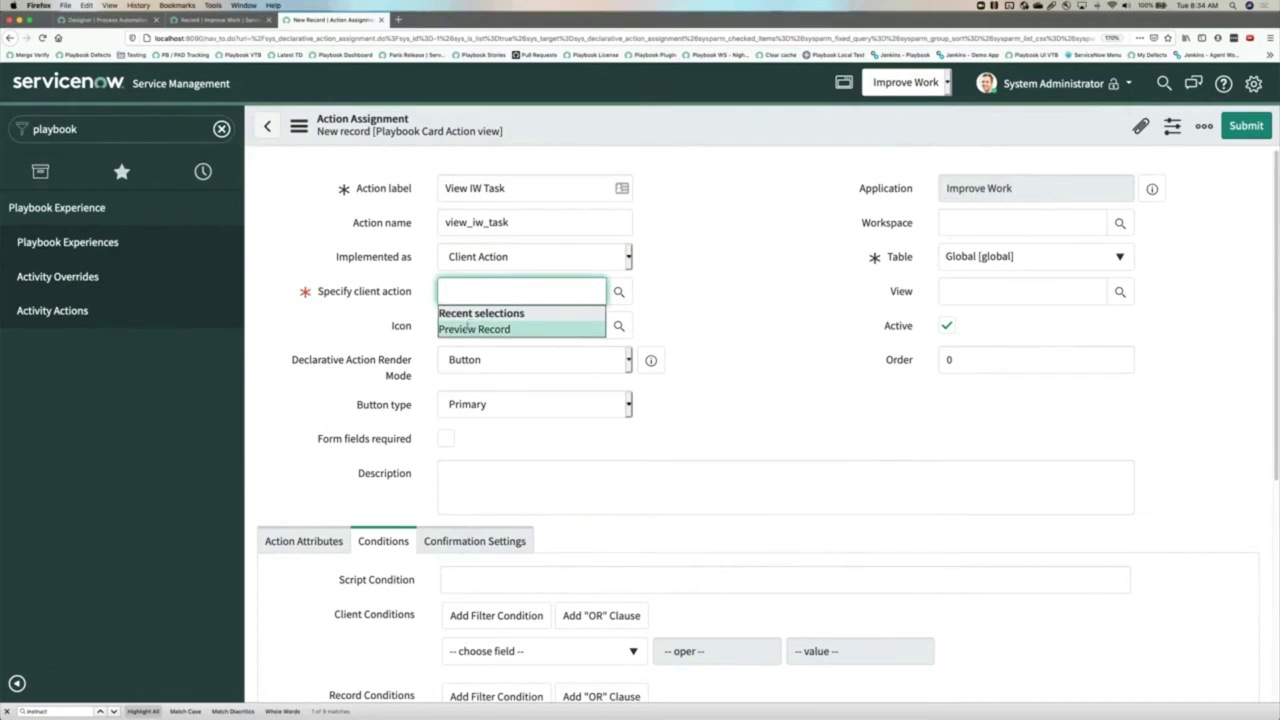
click(468, 327)
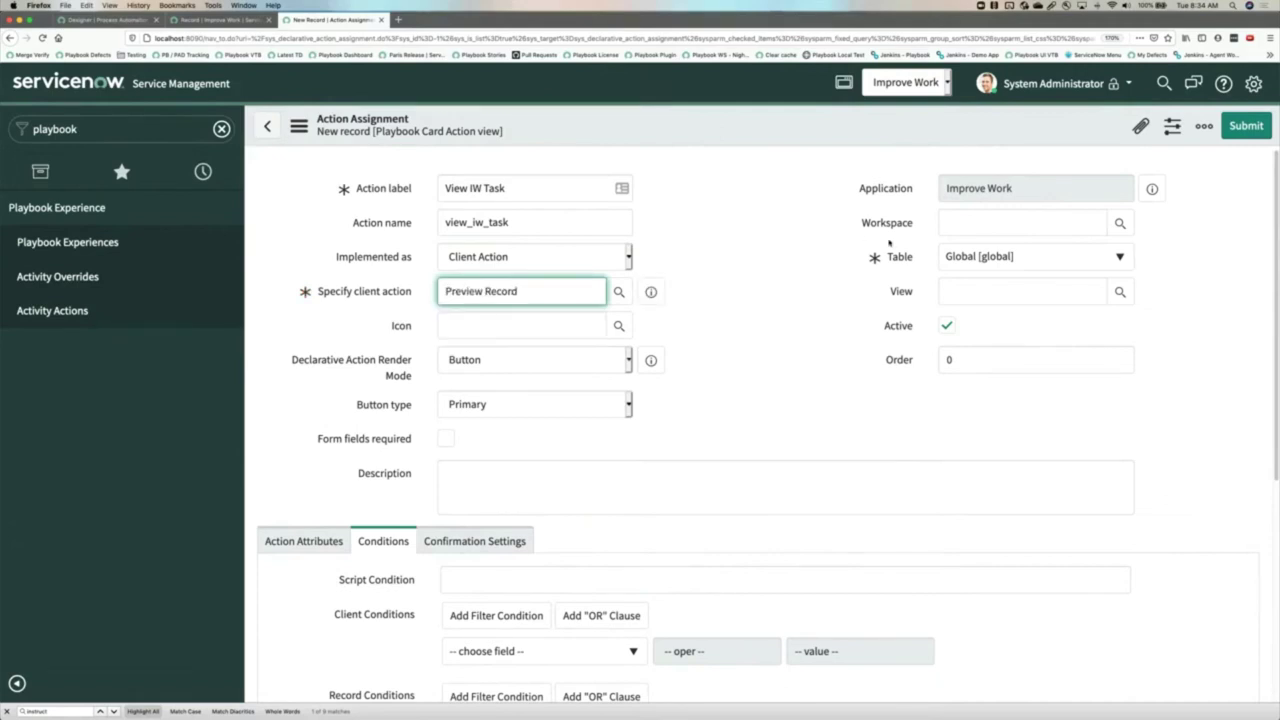
click(979, 257)
text(iw)
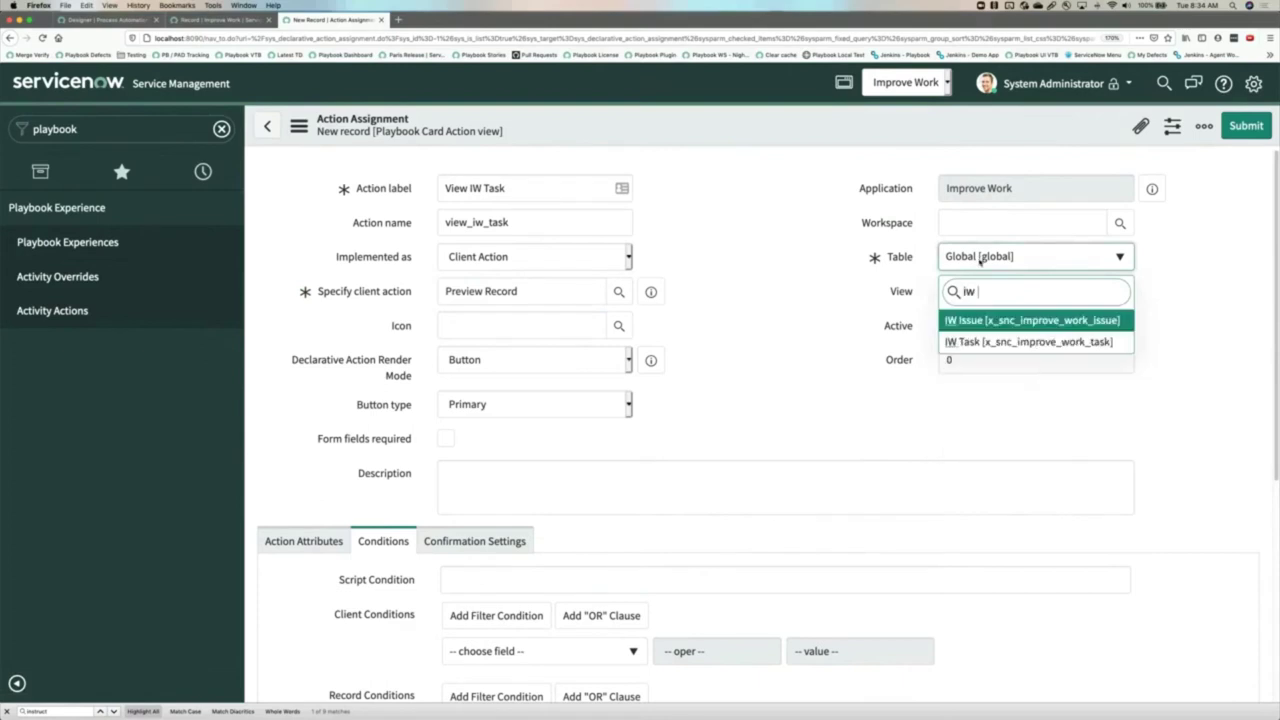
click(979, 343)
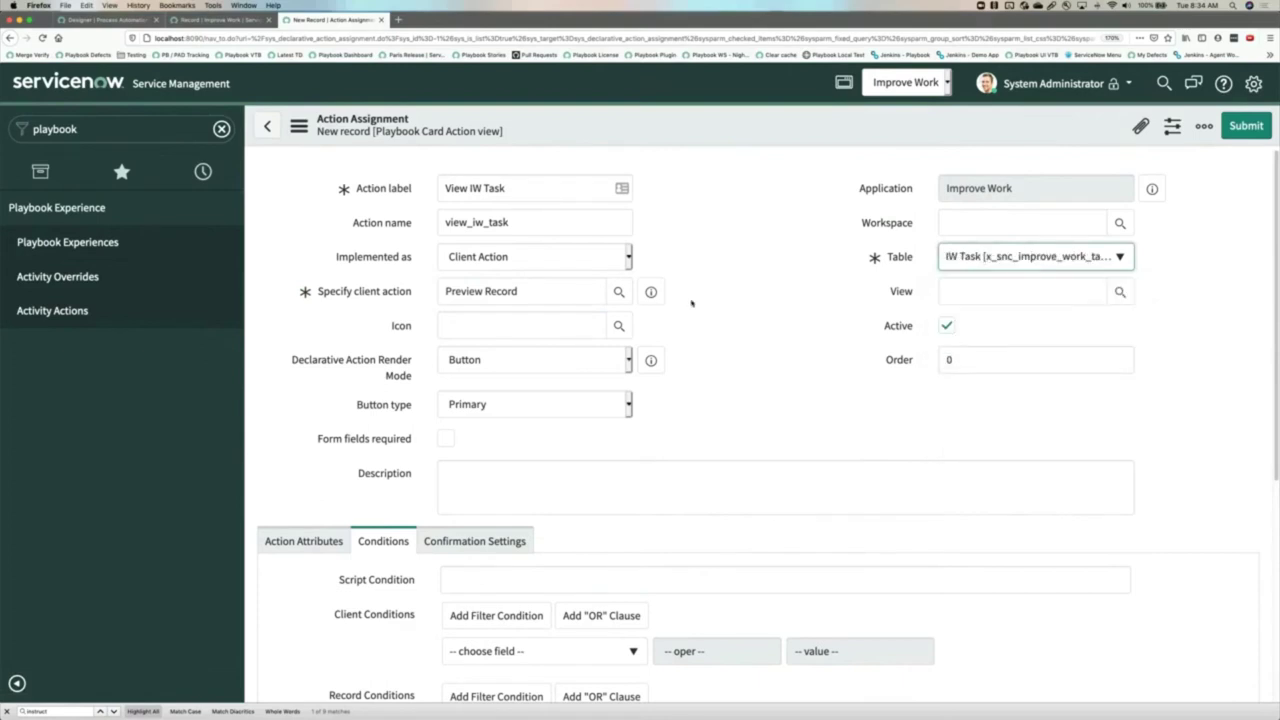
Set the action's render mode to Header Icon with the eye-fill icon
click(463, 361)
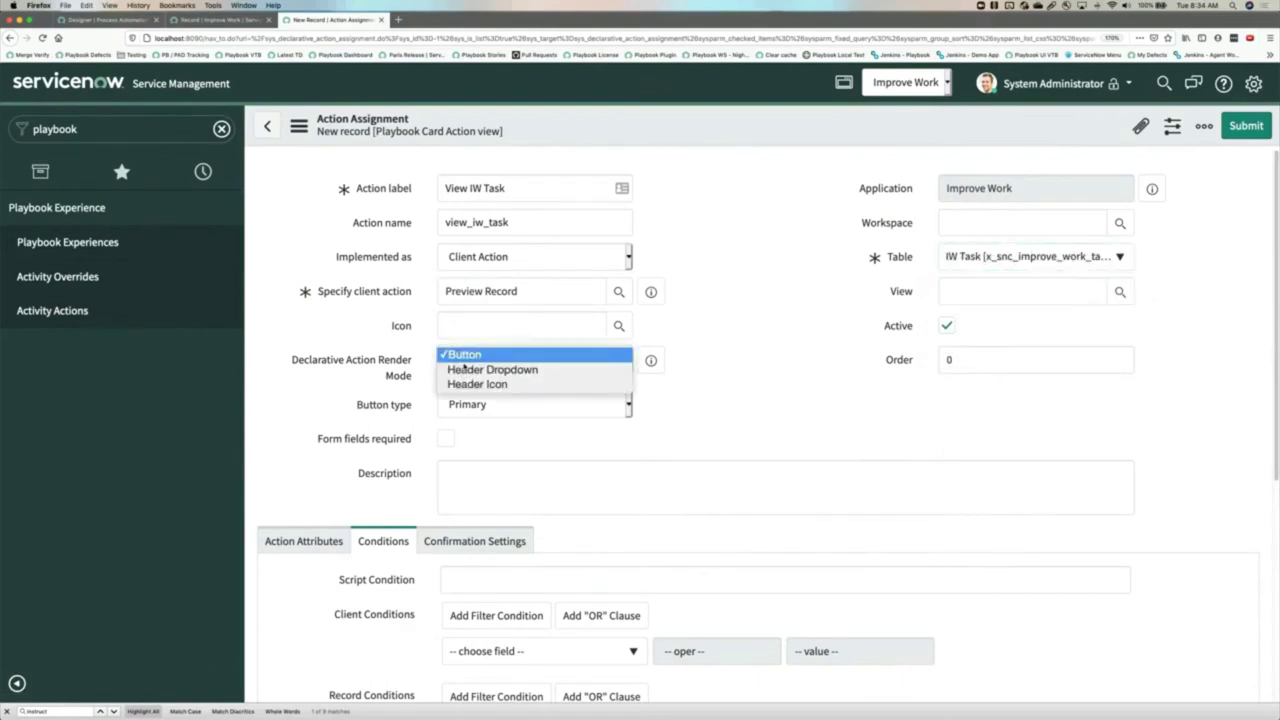
click(513, 384)
click(469, 320)
text(ey)
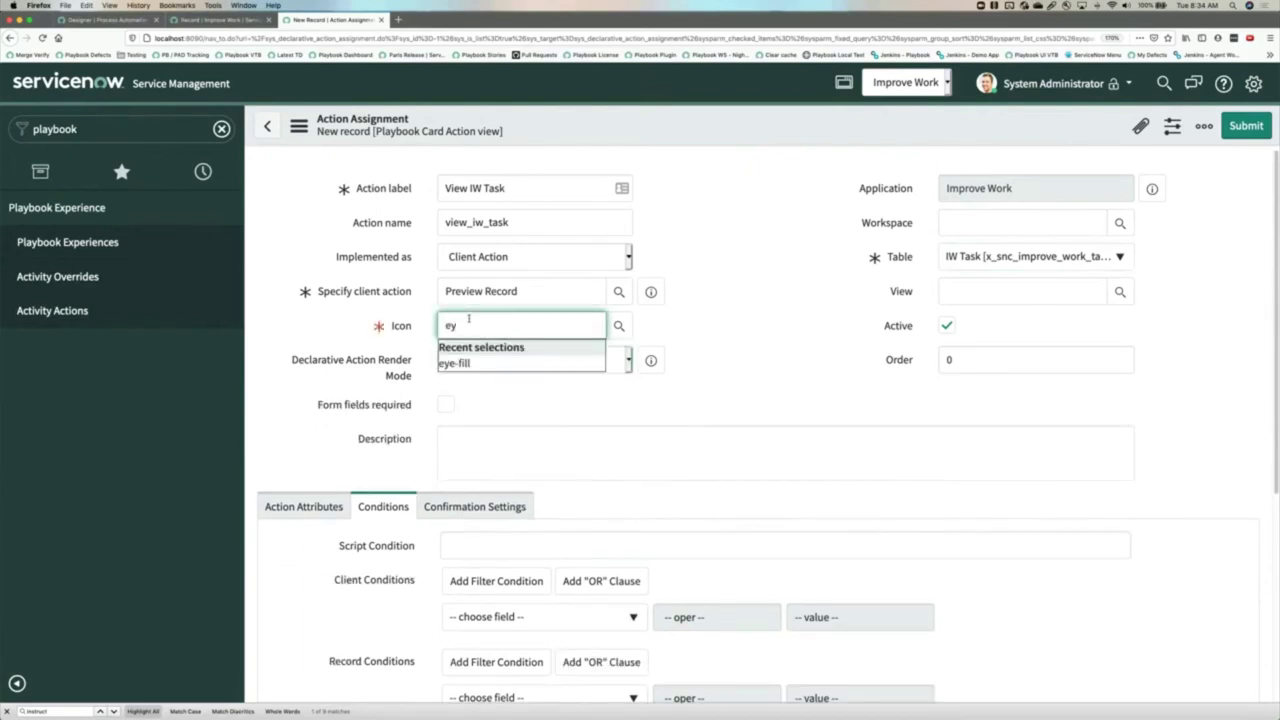
key(Return)
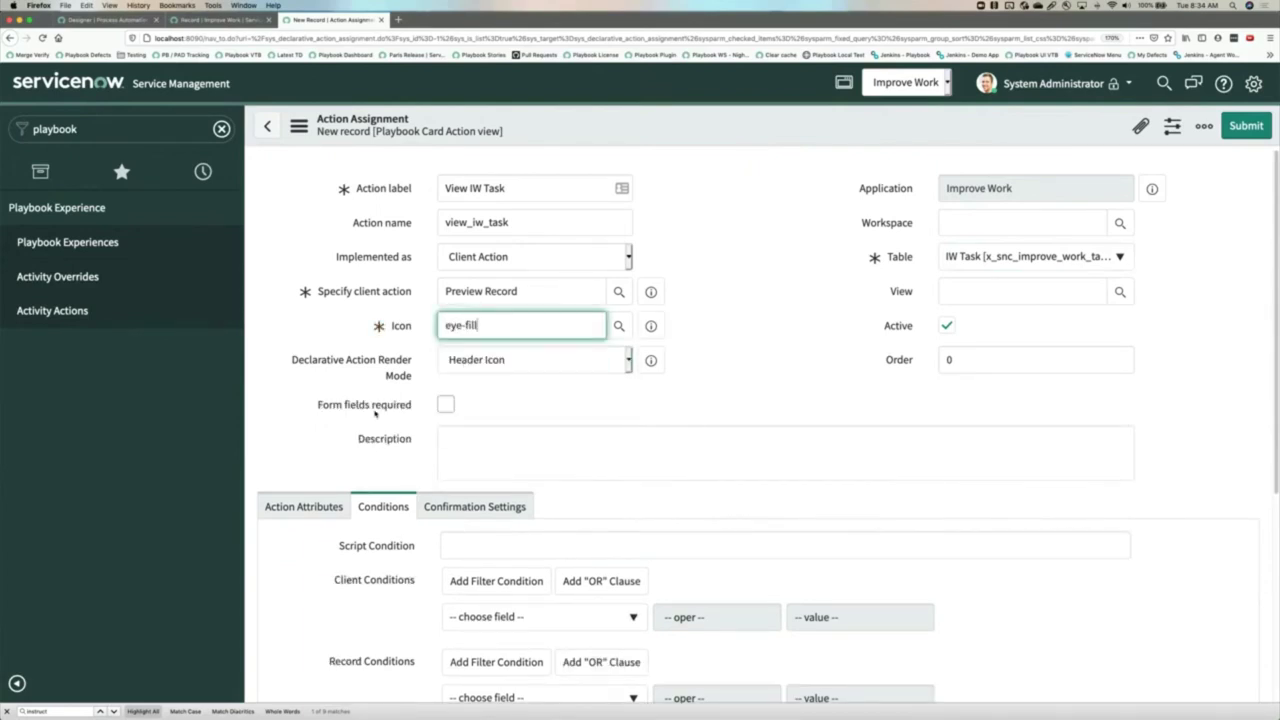
Require read access in the action's conditions and save the View IW Task action assignment
scroll(376, 413, down, 5)
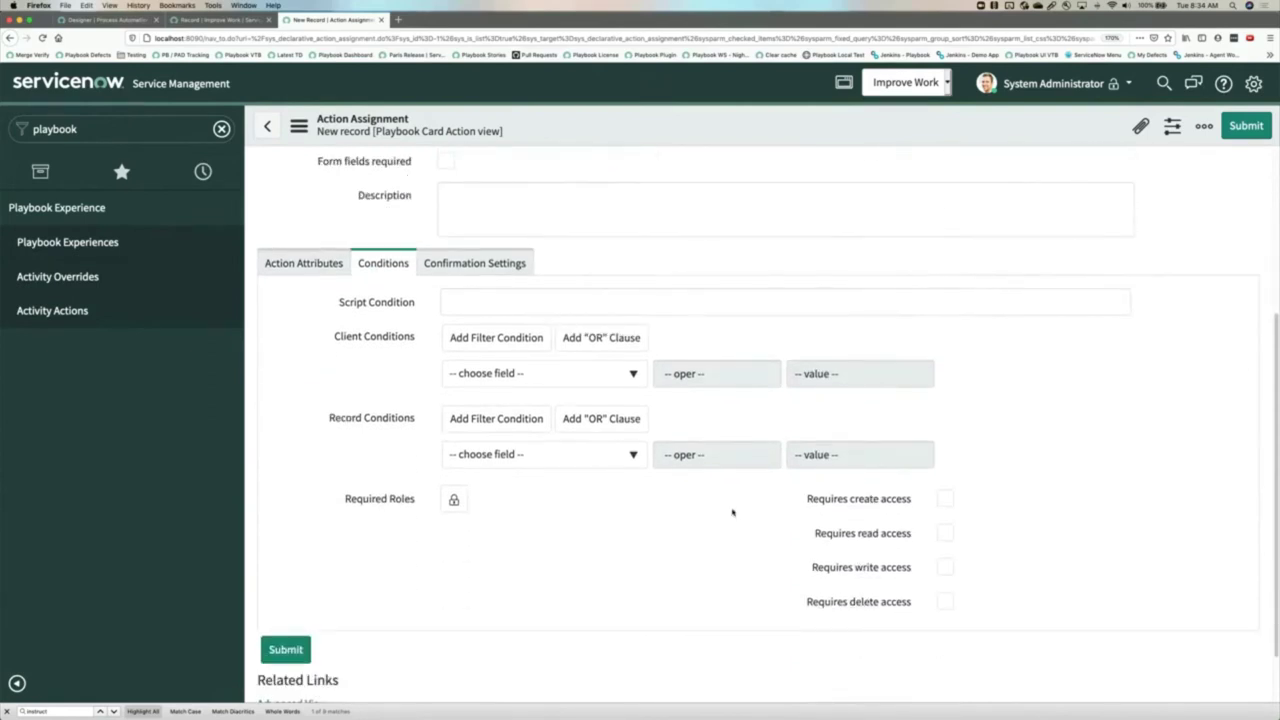
click(941, 536)
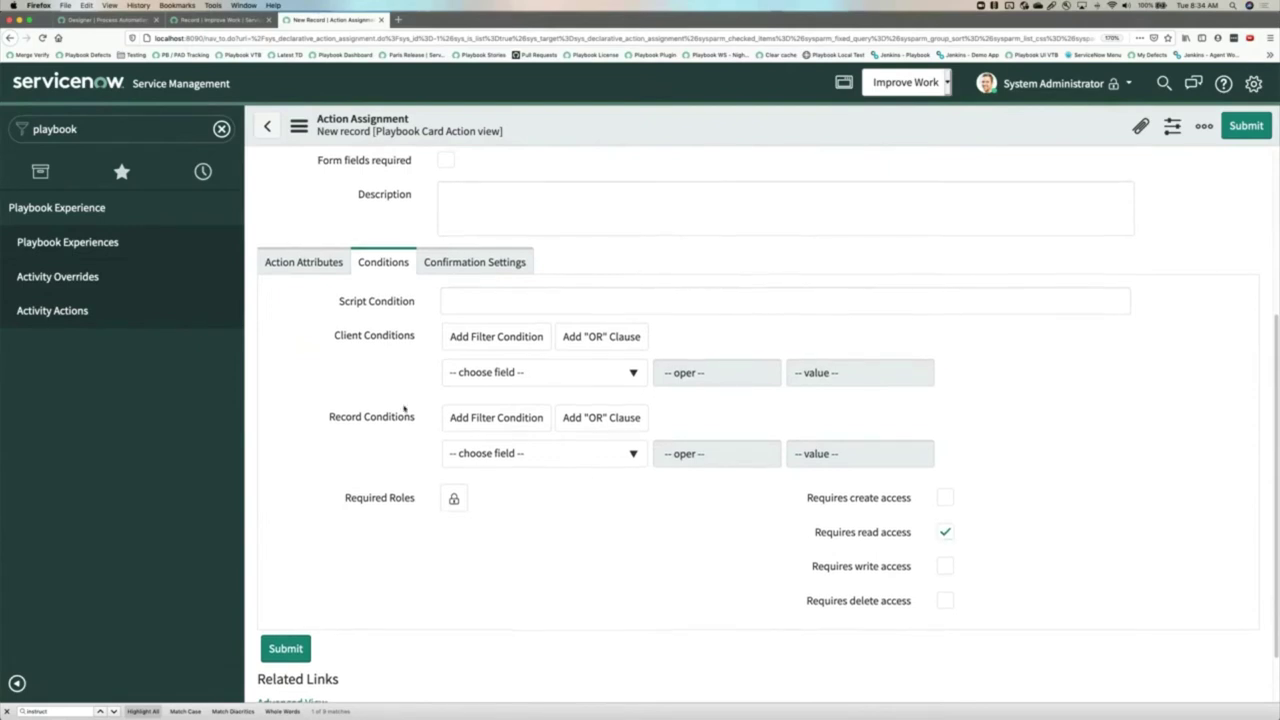
right_click(605, 126)
click(623, 134)
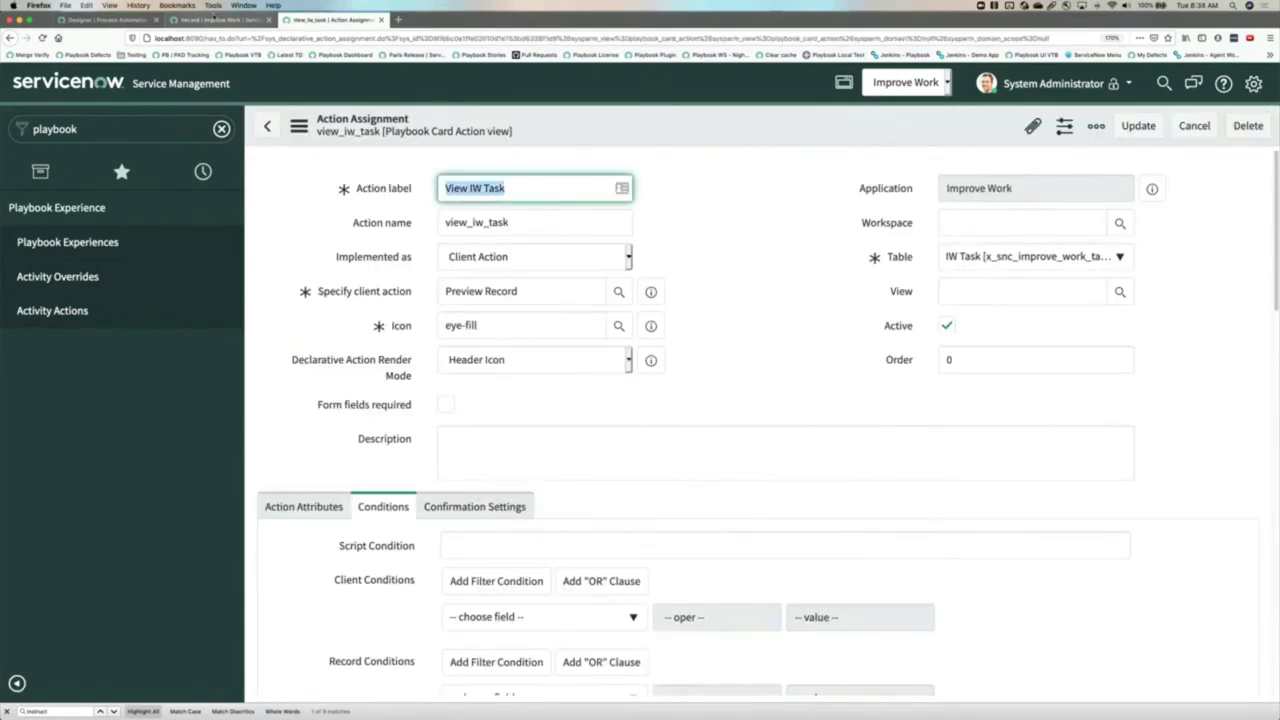
Reload the "Another idea!" issue in the workspace and test the card's View IW Task action, returning to the issue's playbook
click(216, 19)
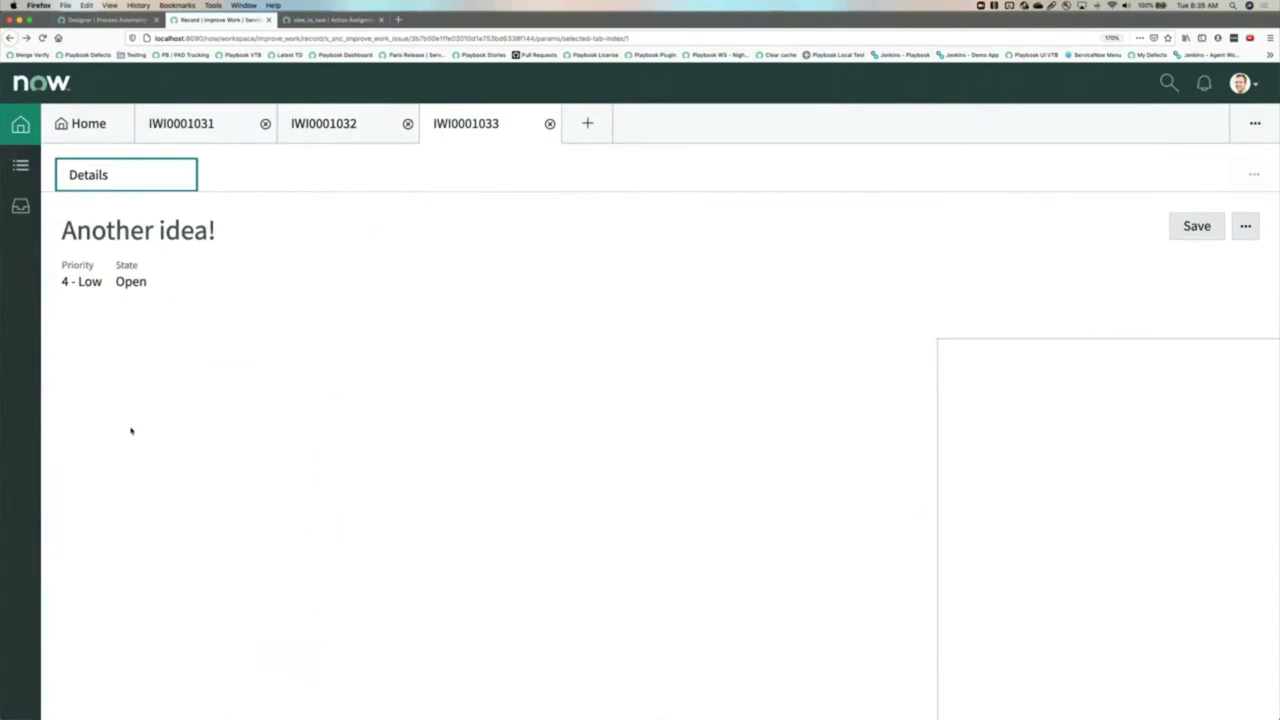
click(42, 38)
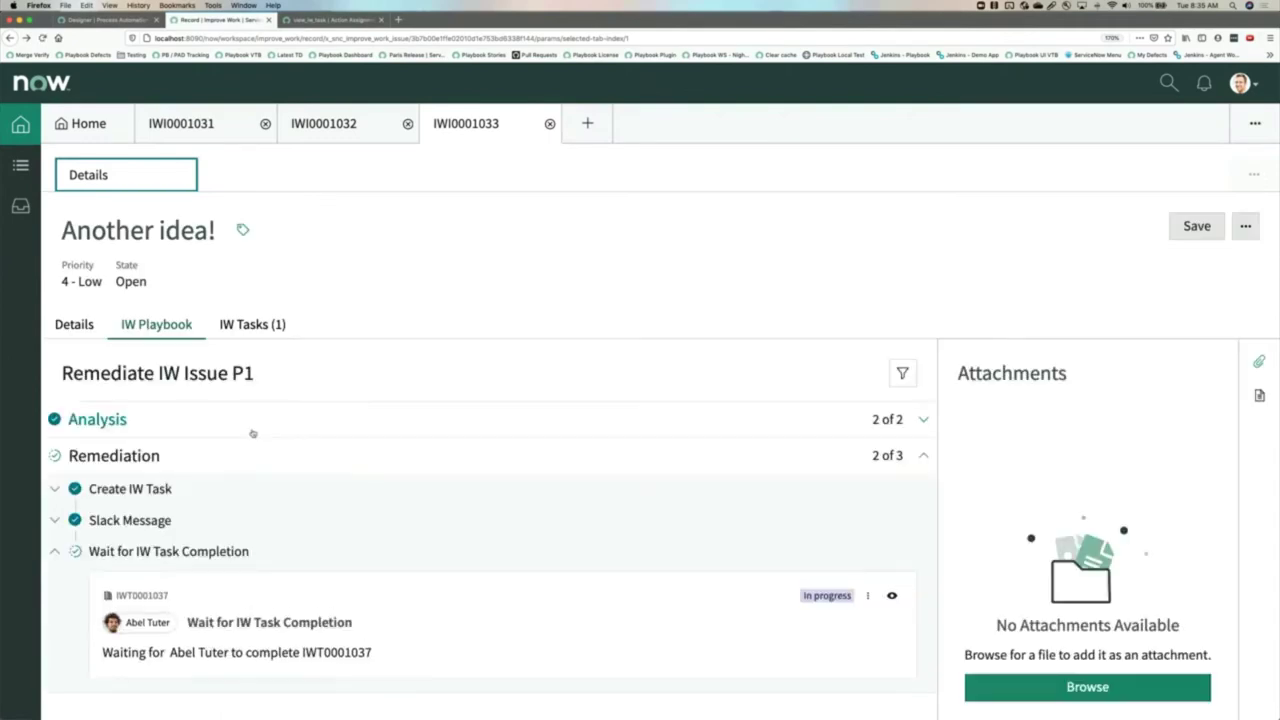
click(892, 596)
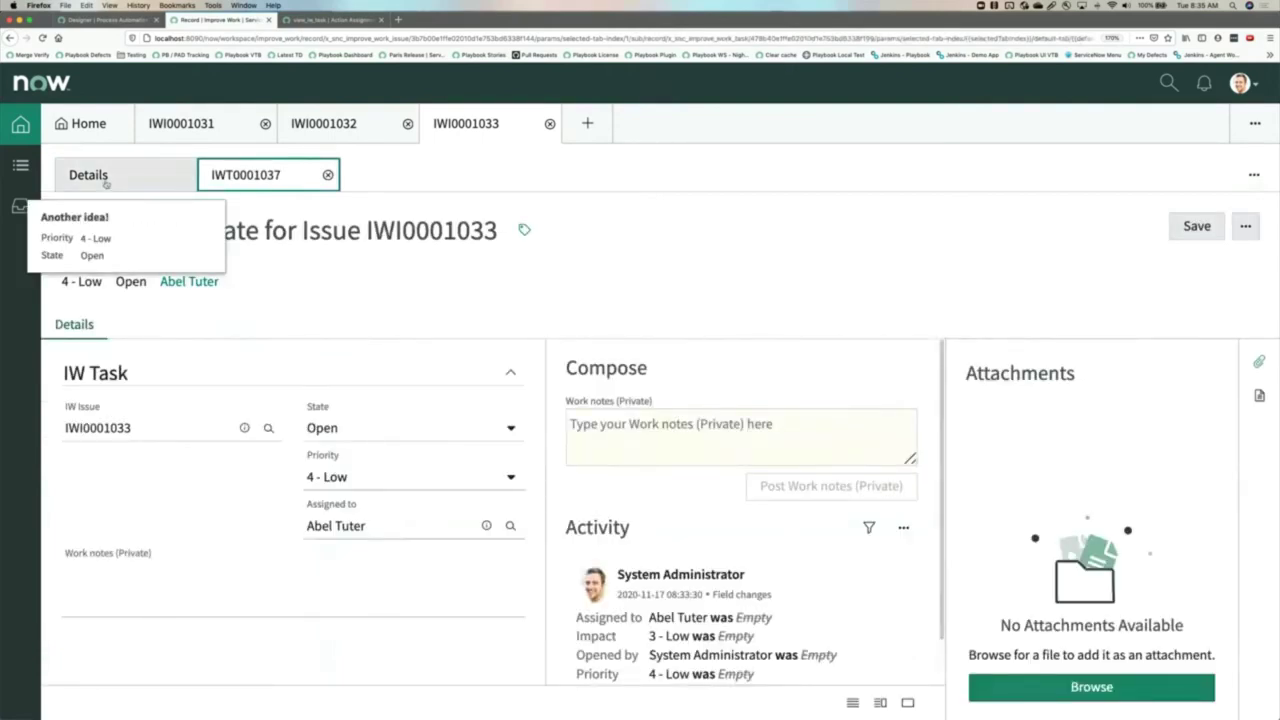
click(370, 422)
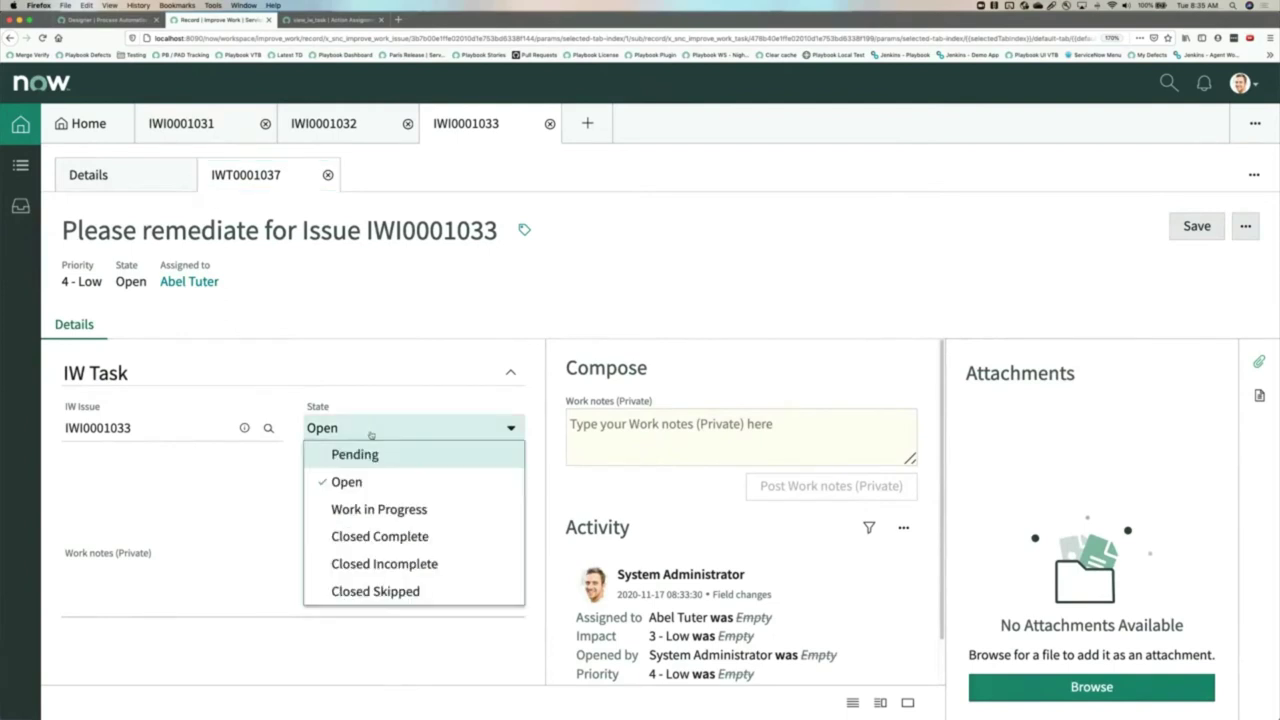
click(728, 243)
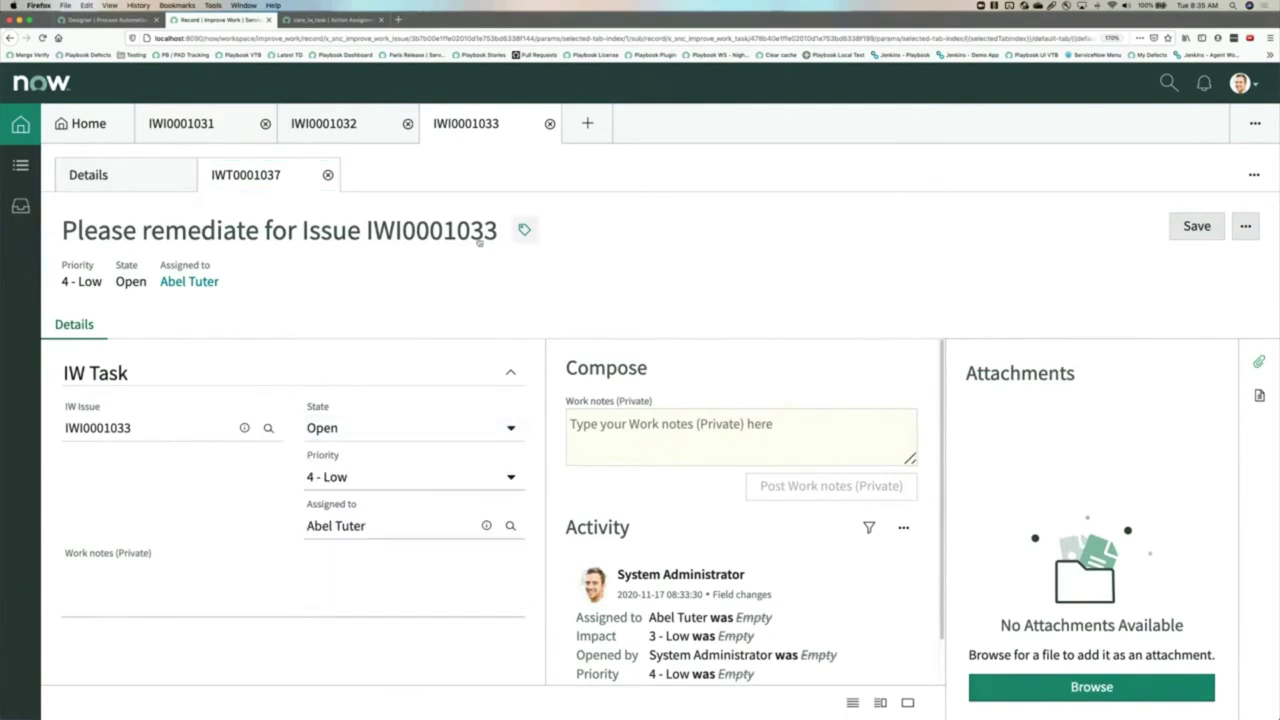
click(125, 180)
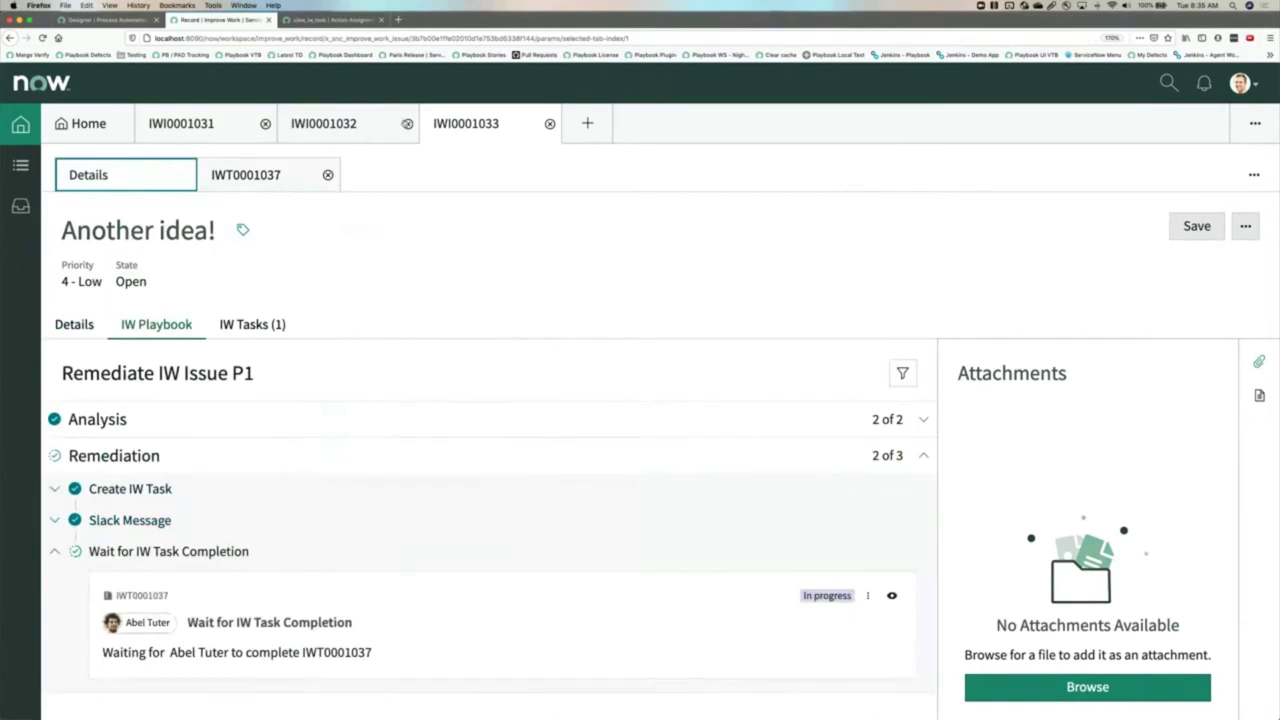
Return to Service Management and start a new playbook activity action labelled "Close IW Task" with the name close_iw_task
click(321, 20)
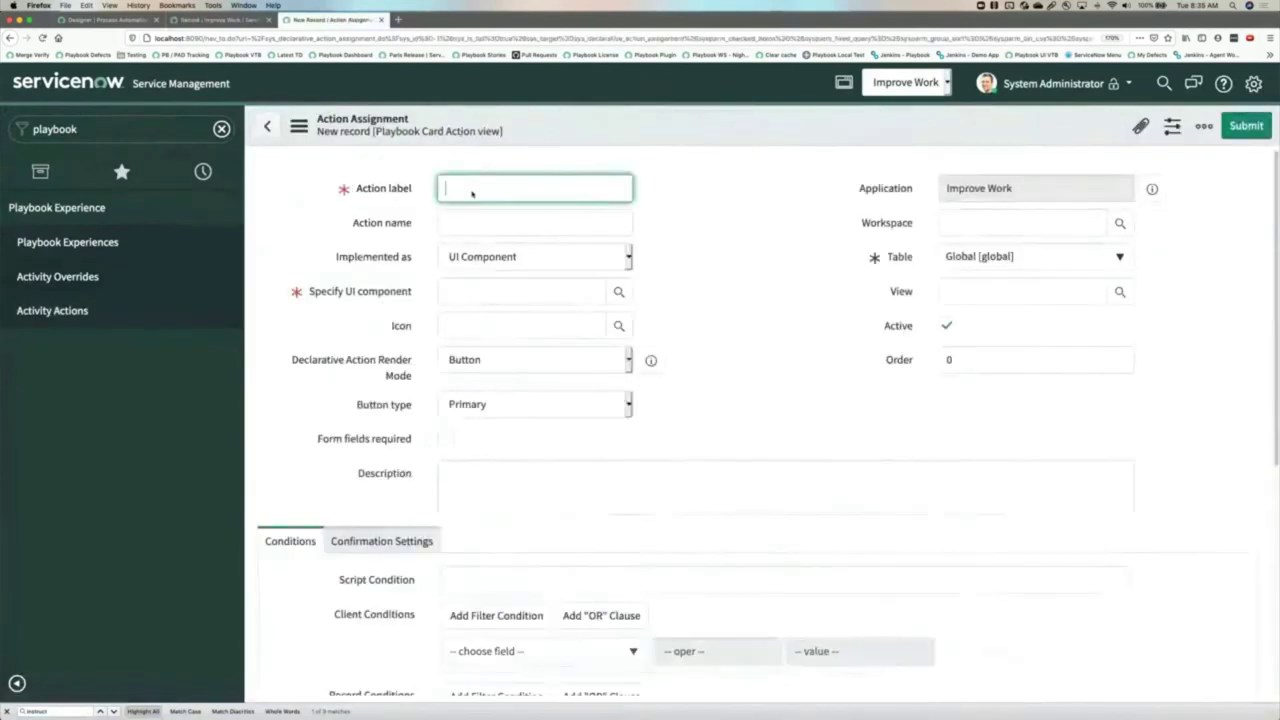
text(Close IW Task)
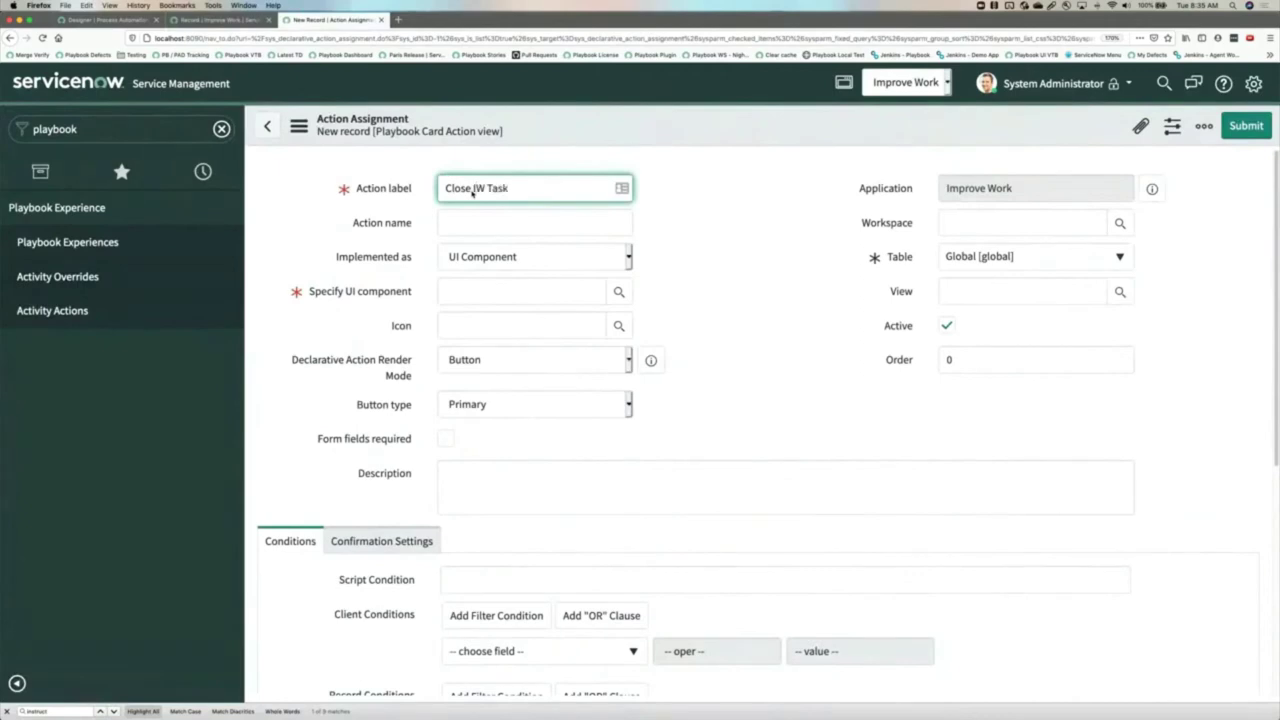
key(Tab)
text(clos)
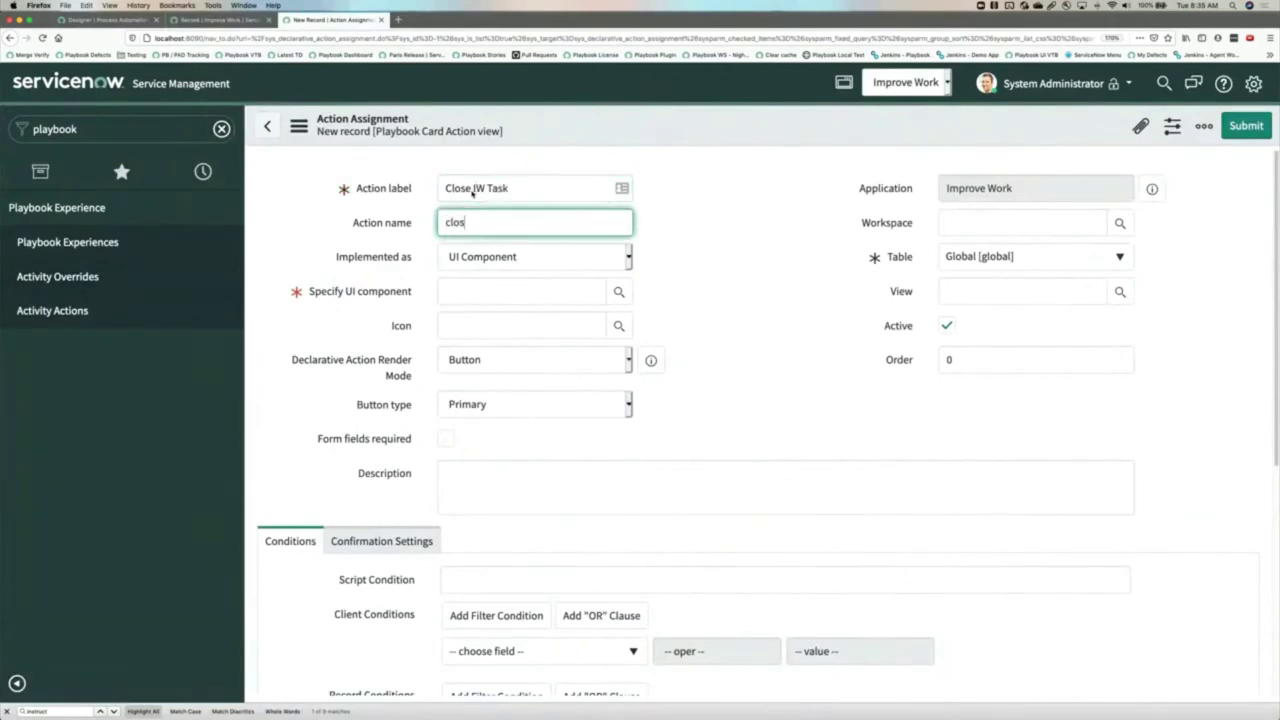
text(e_iw_task)
Implement the action as a Server Script on the IW Task [x_snc_improve_work_task] table, keeping the Primary button type
click(471, 257)
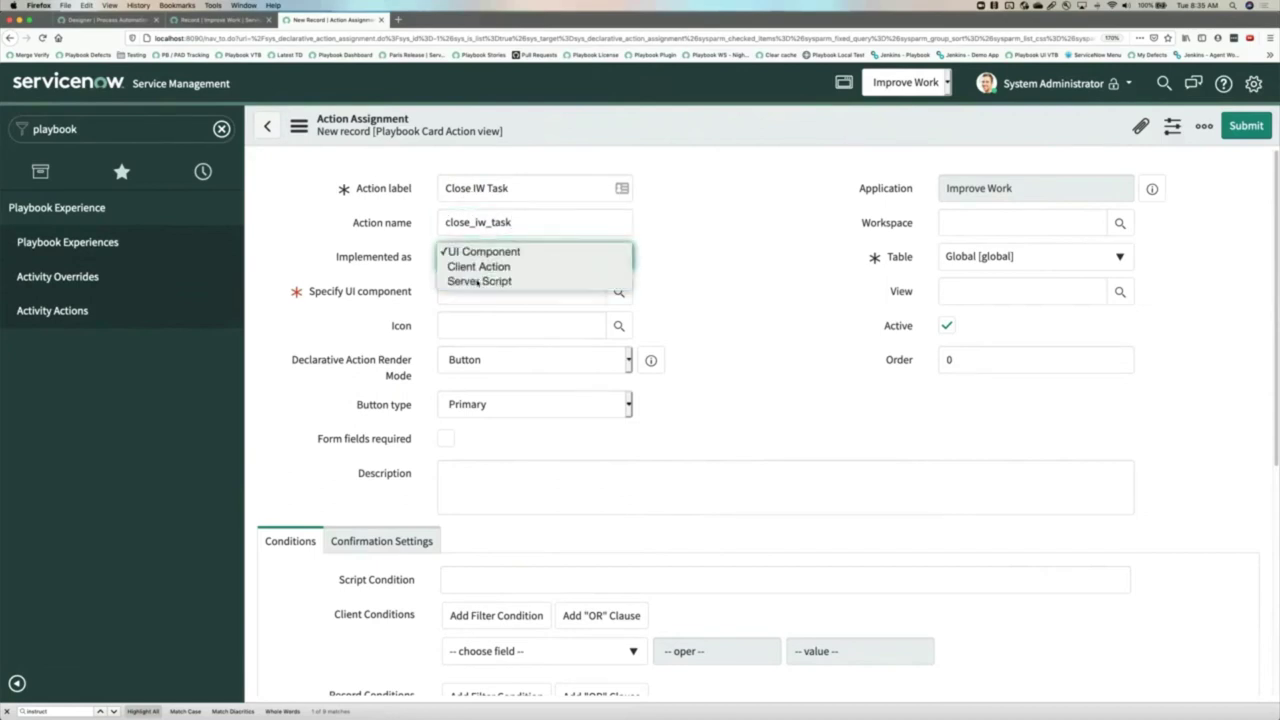
click(598, 280)
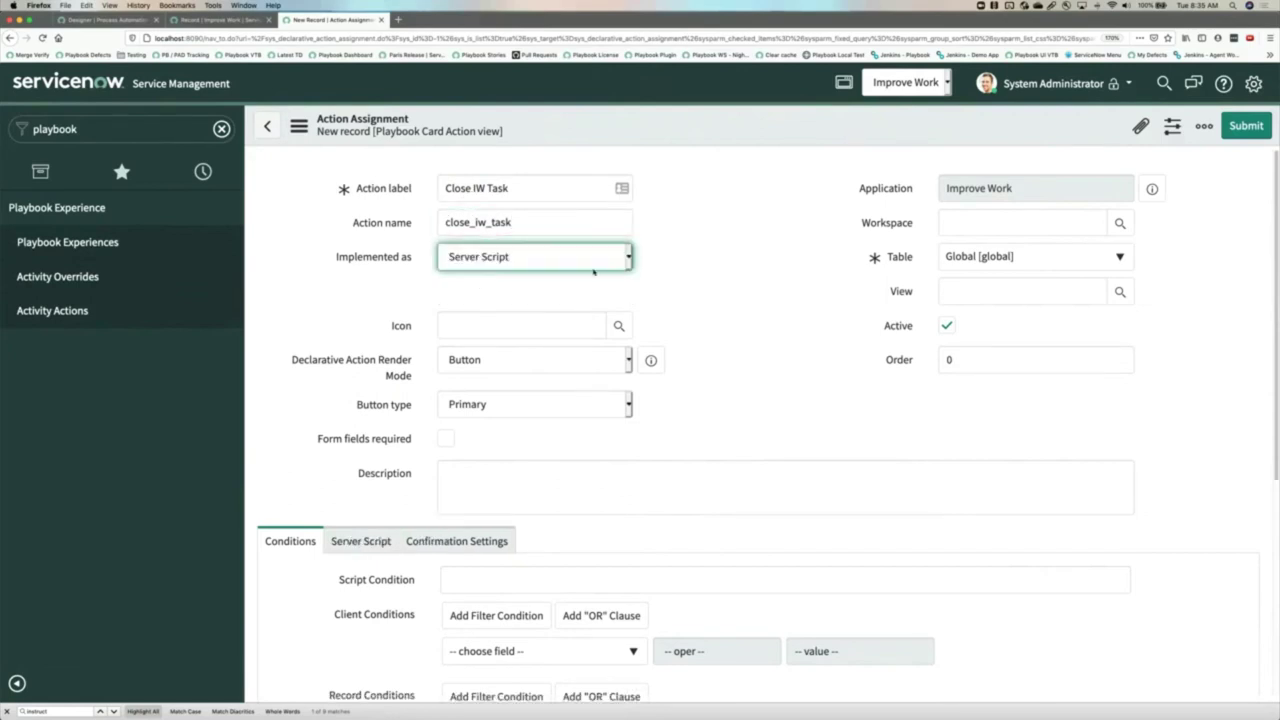
click(1010, 257)
text(iw)
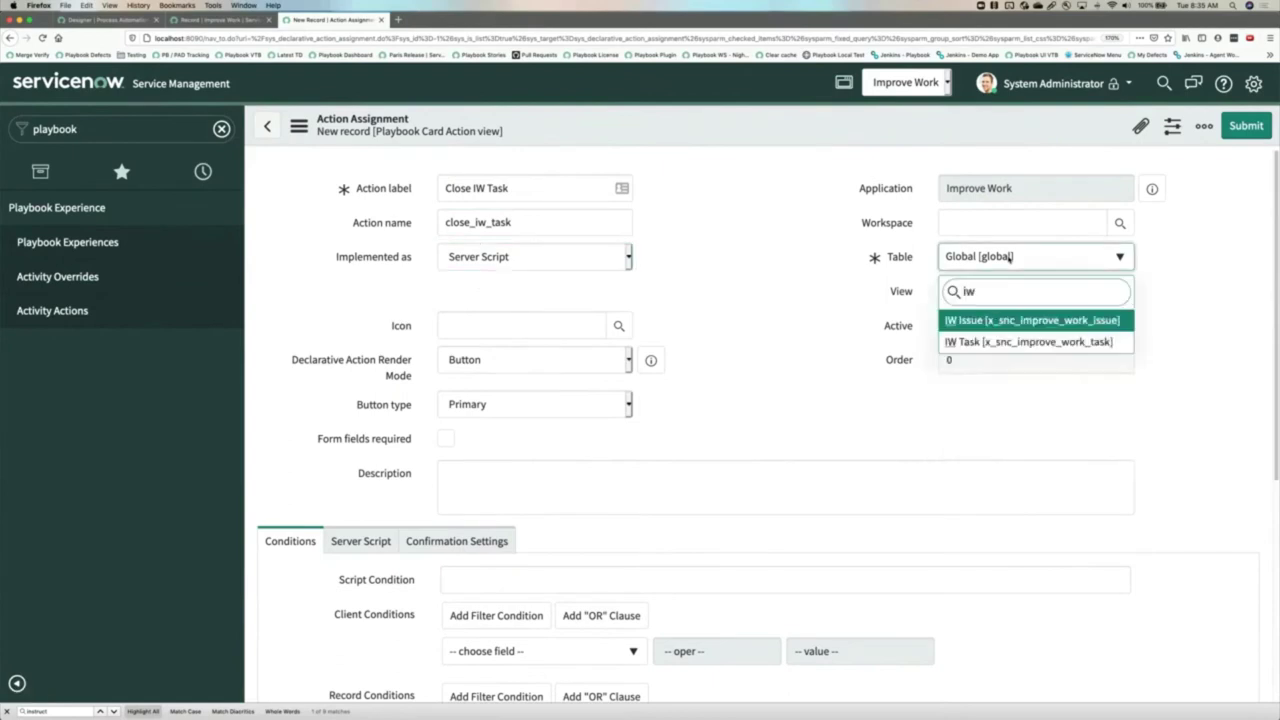
key(Down)
key(Return)
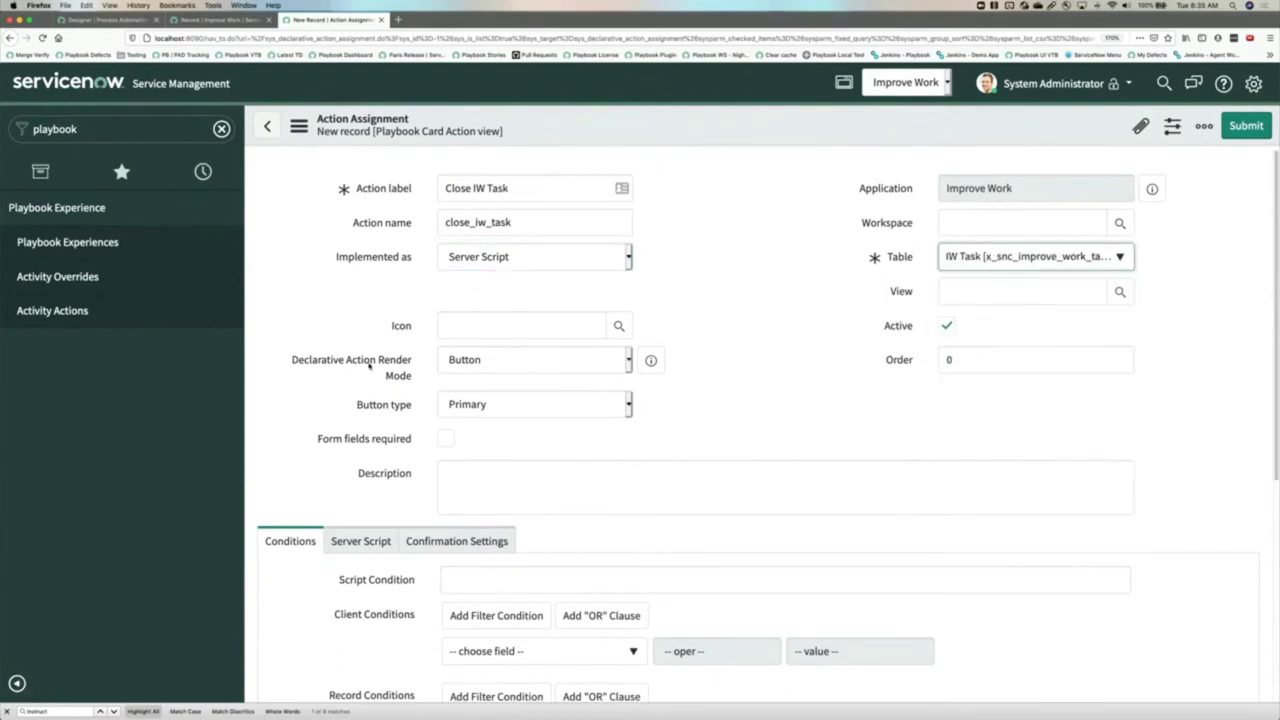
click(471, 397)
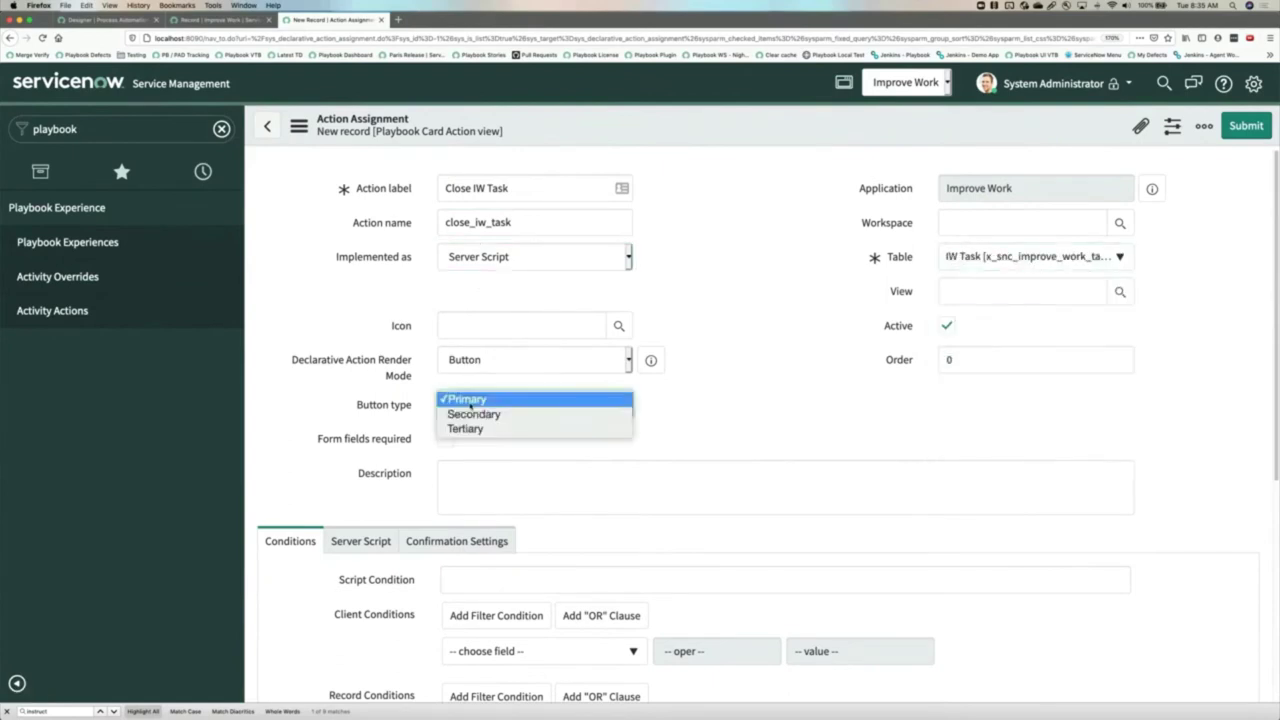
click(451, 380)
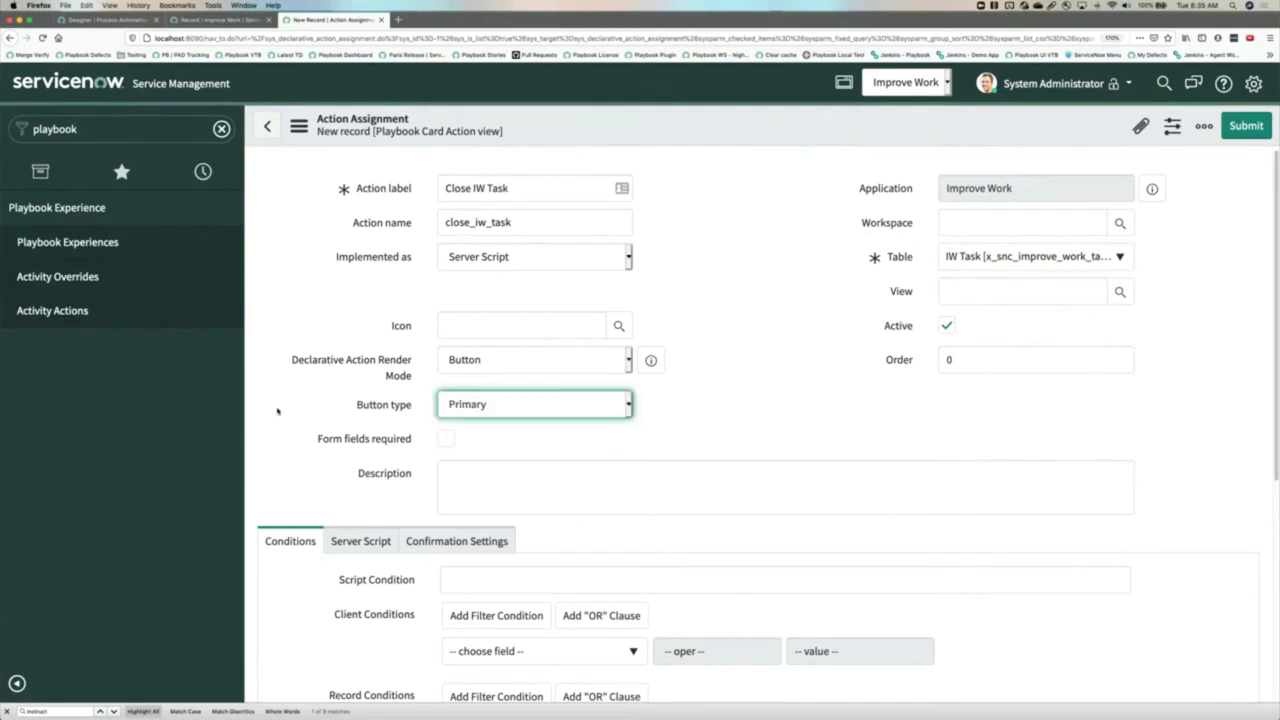
Require write access and add the record condition State is not one of Closed Complete, Closed Incomplete, Closed Skipped
scroll(278, 410, down, 3)
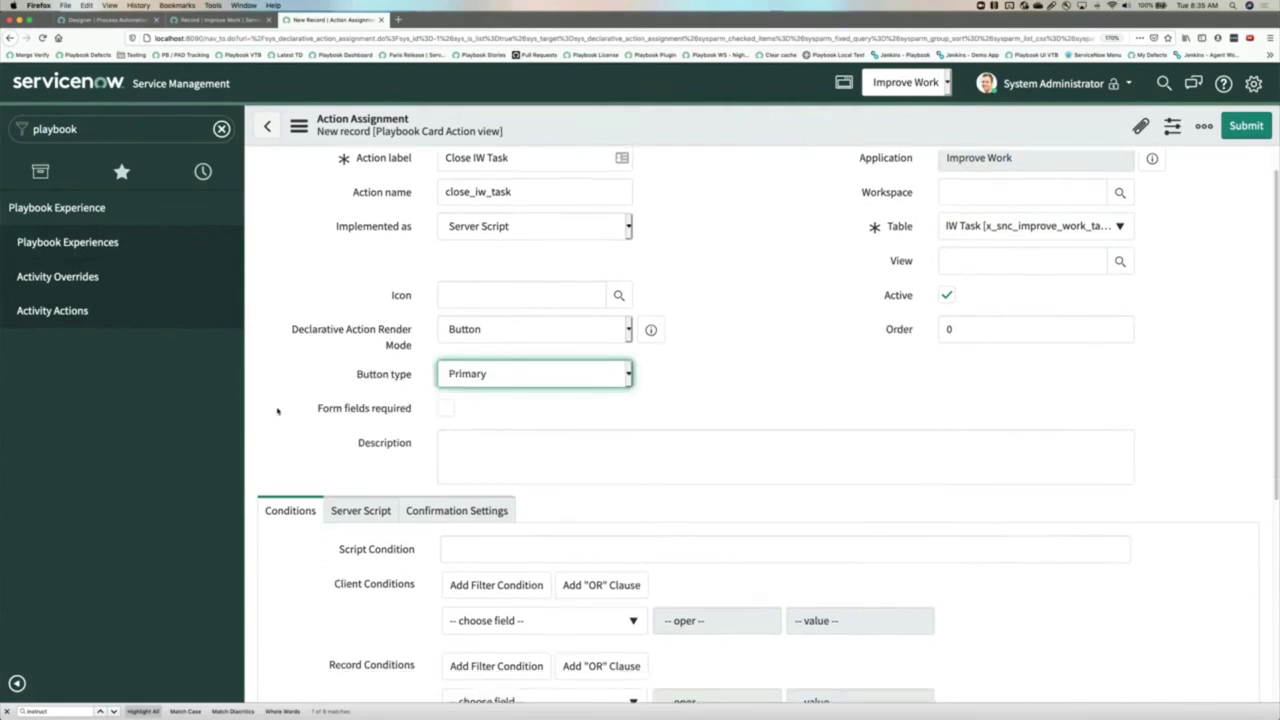
scroll(278, 413, down, 3)
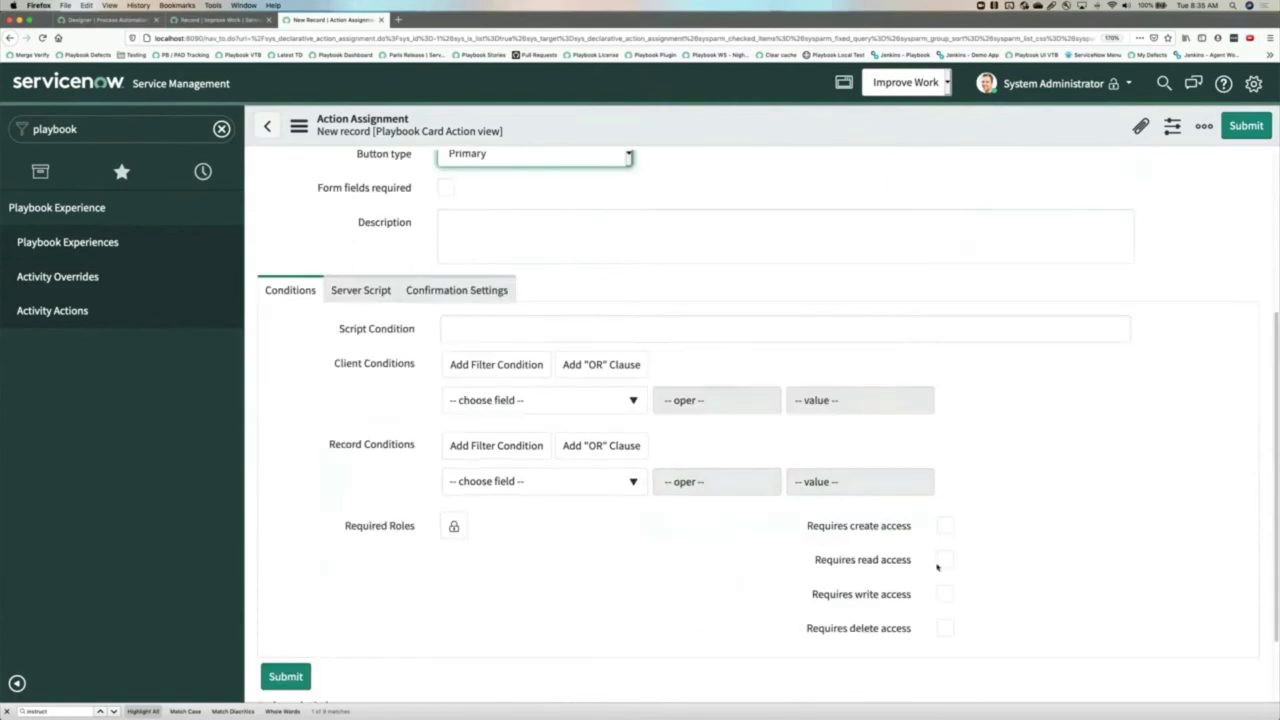
click(945, 594)
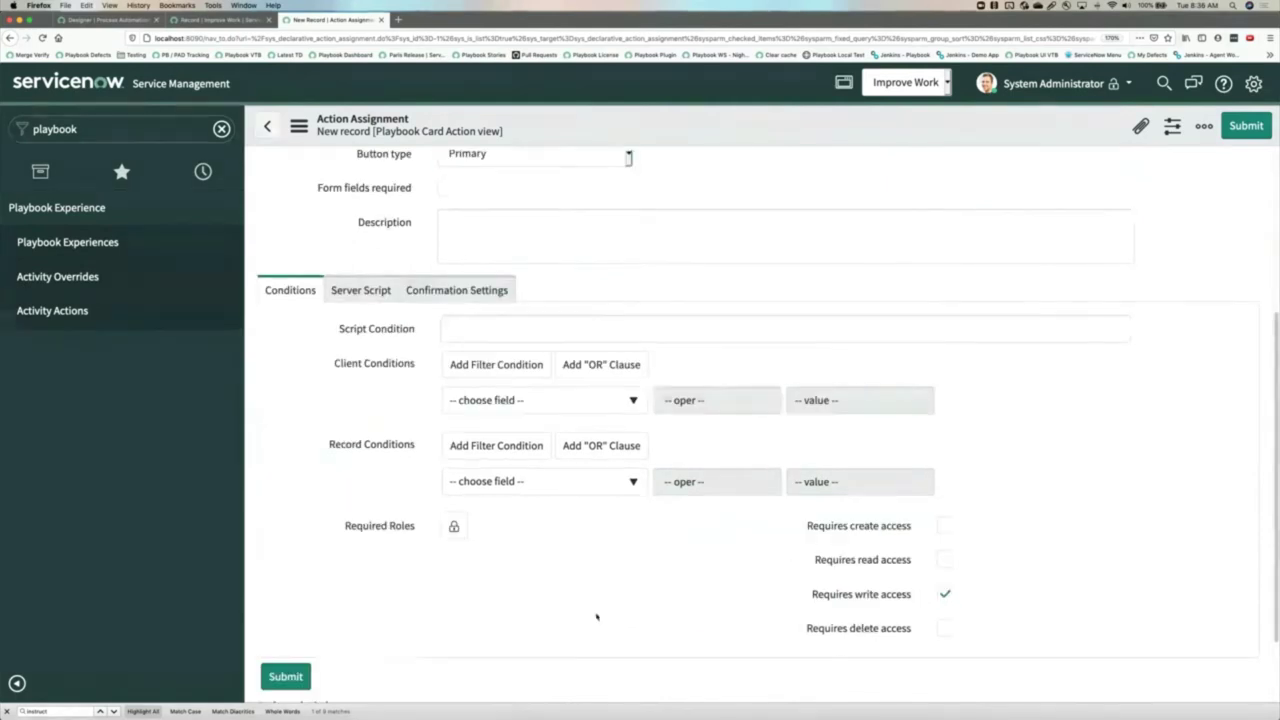
click(498, 482)
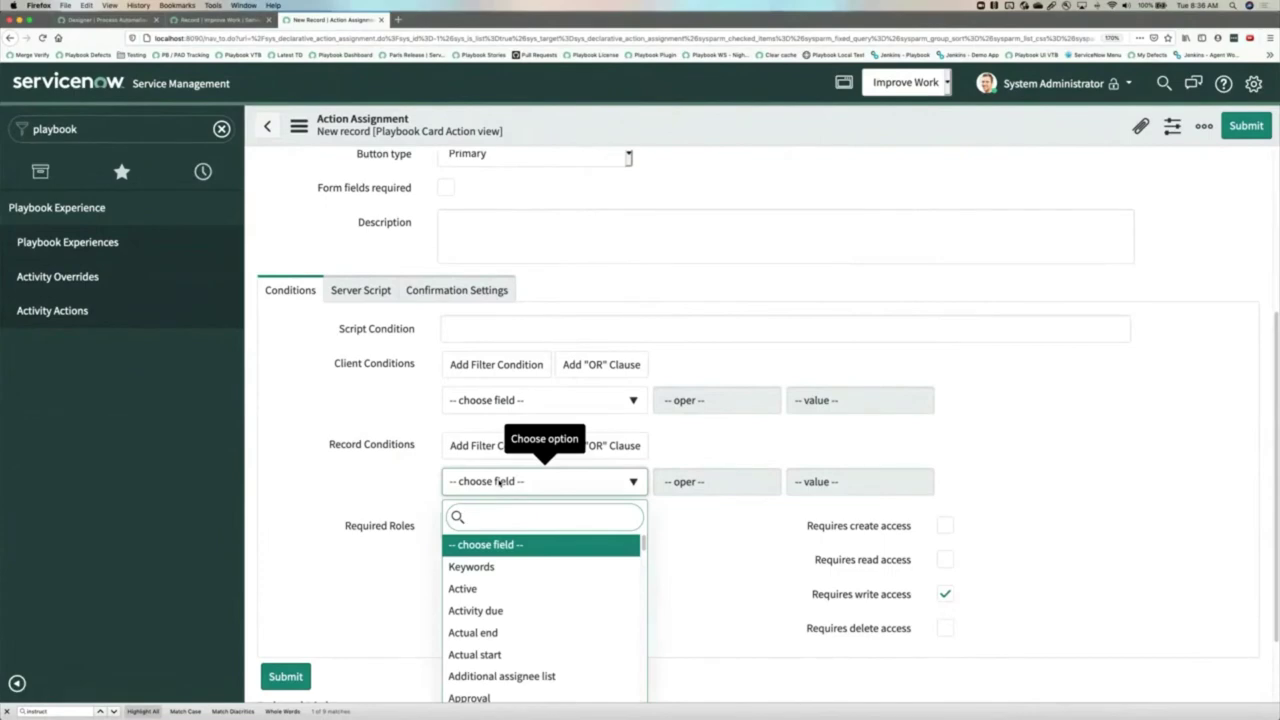
text(state)
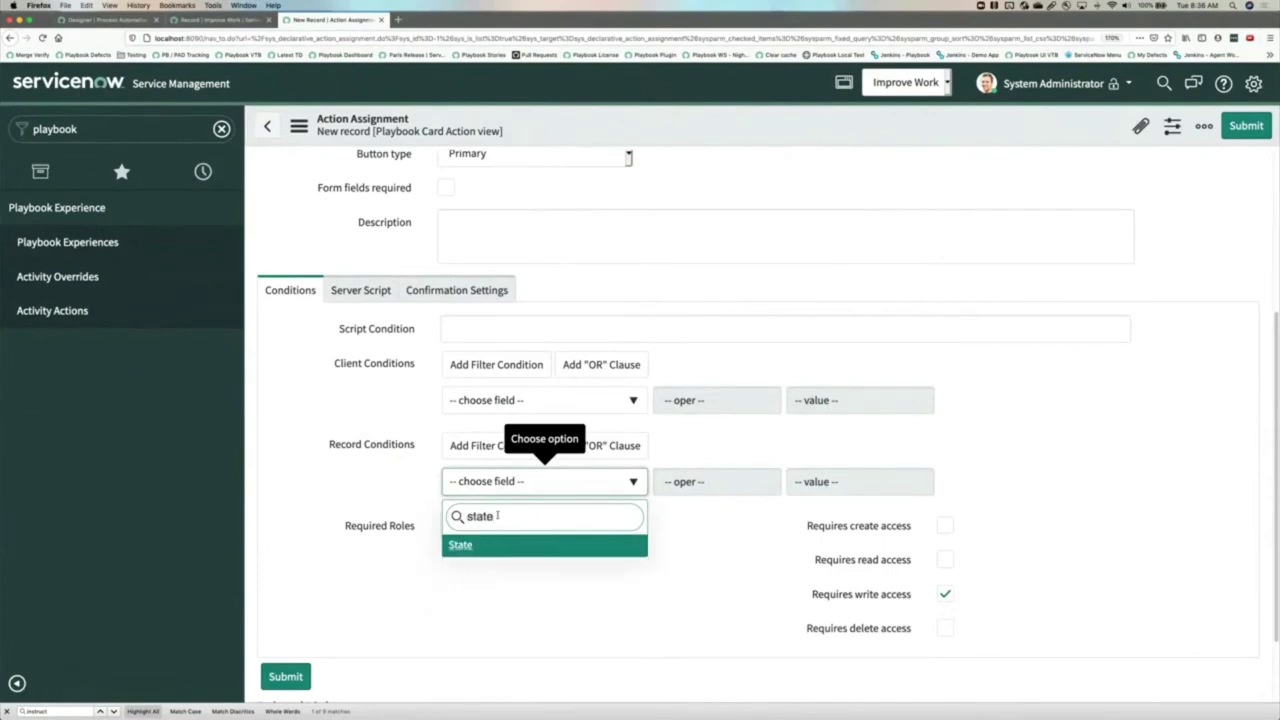
click(476, 549)
click(700, 489)
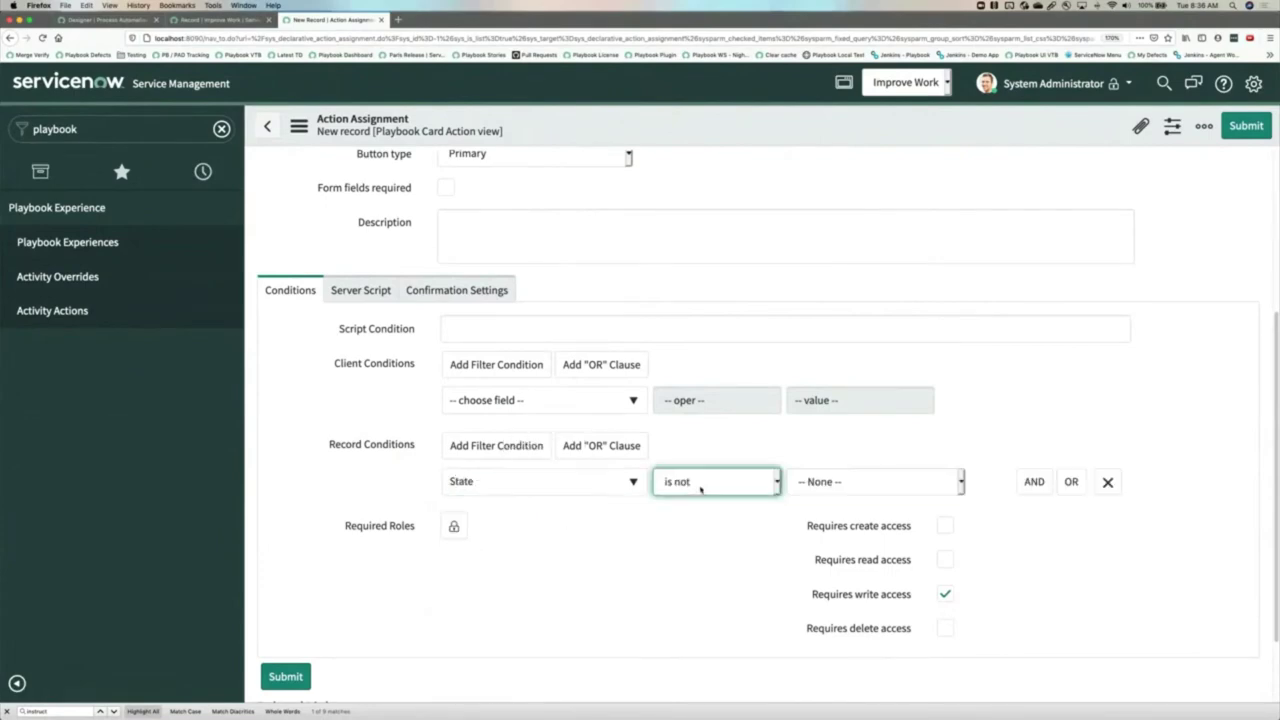
click(702, 488)
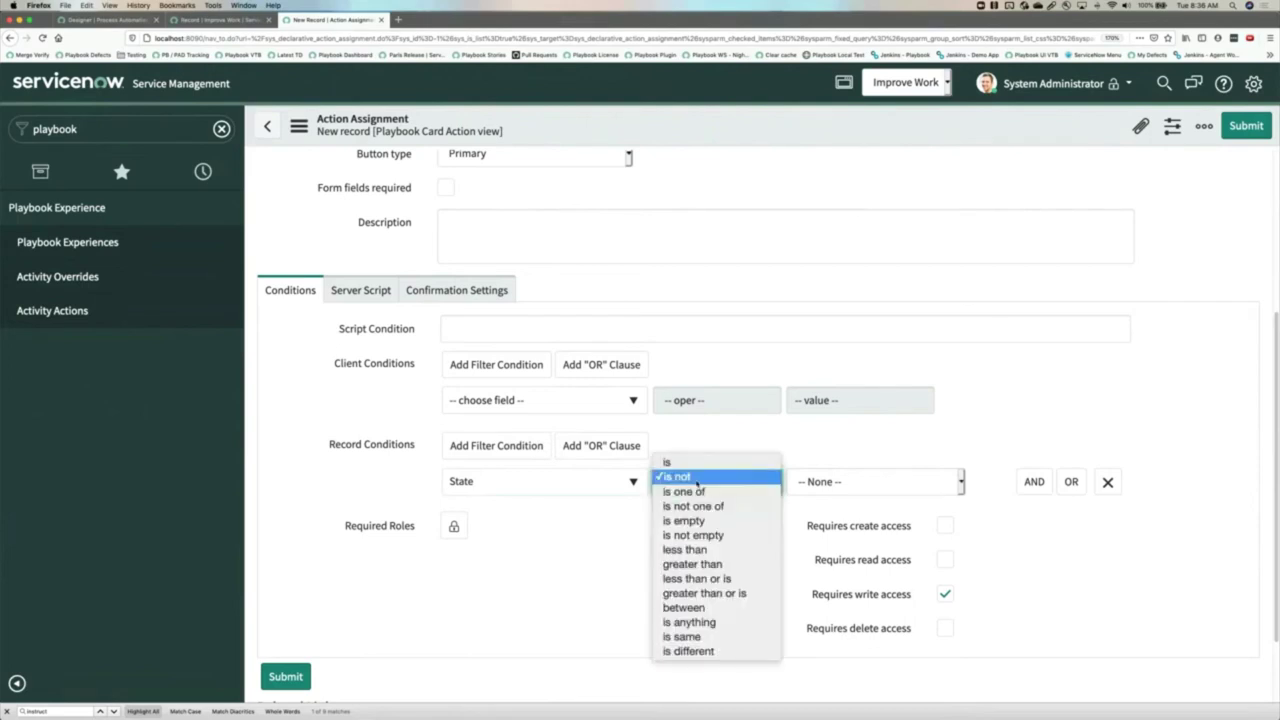
click(693, 507)
scroll(840, 510, down, 1)
click(836, 500)
shift+click(838, 516)
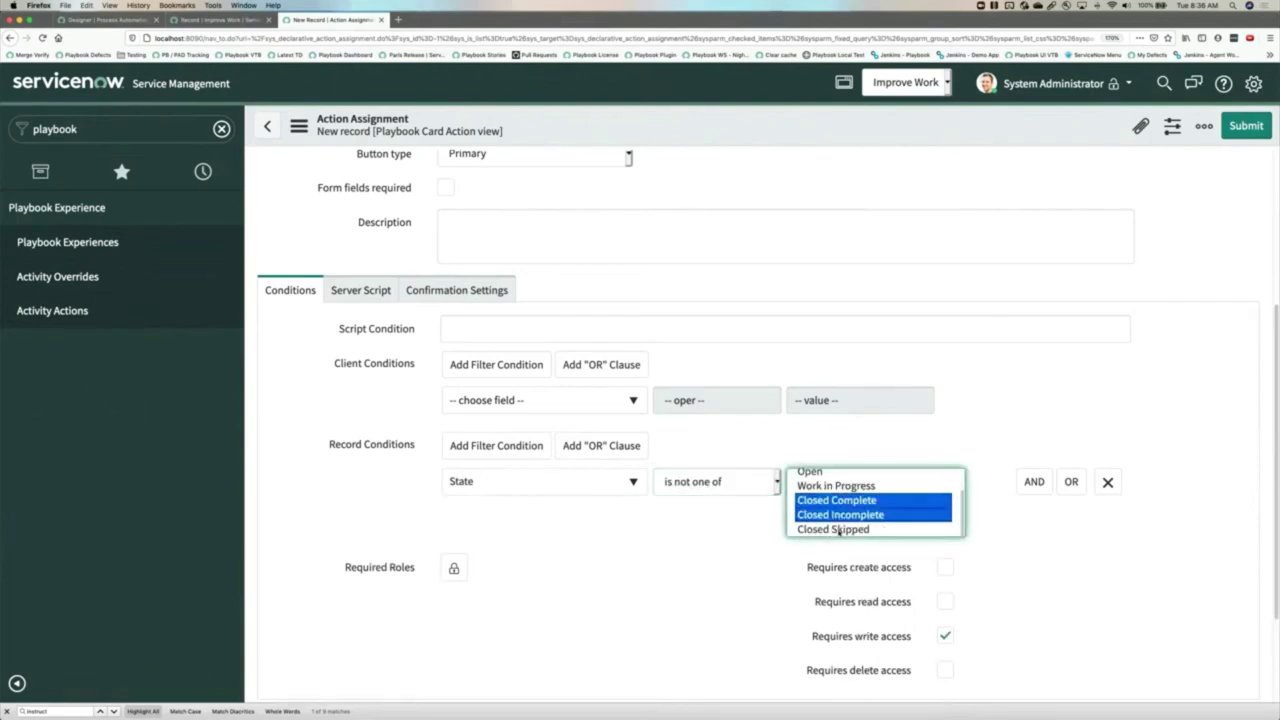
shift+click(838, 530)
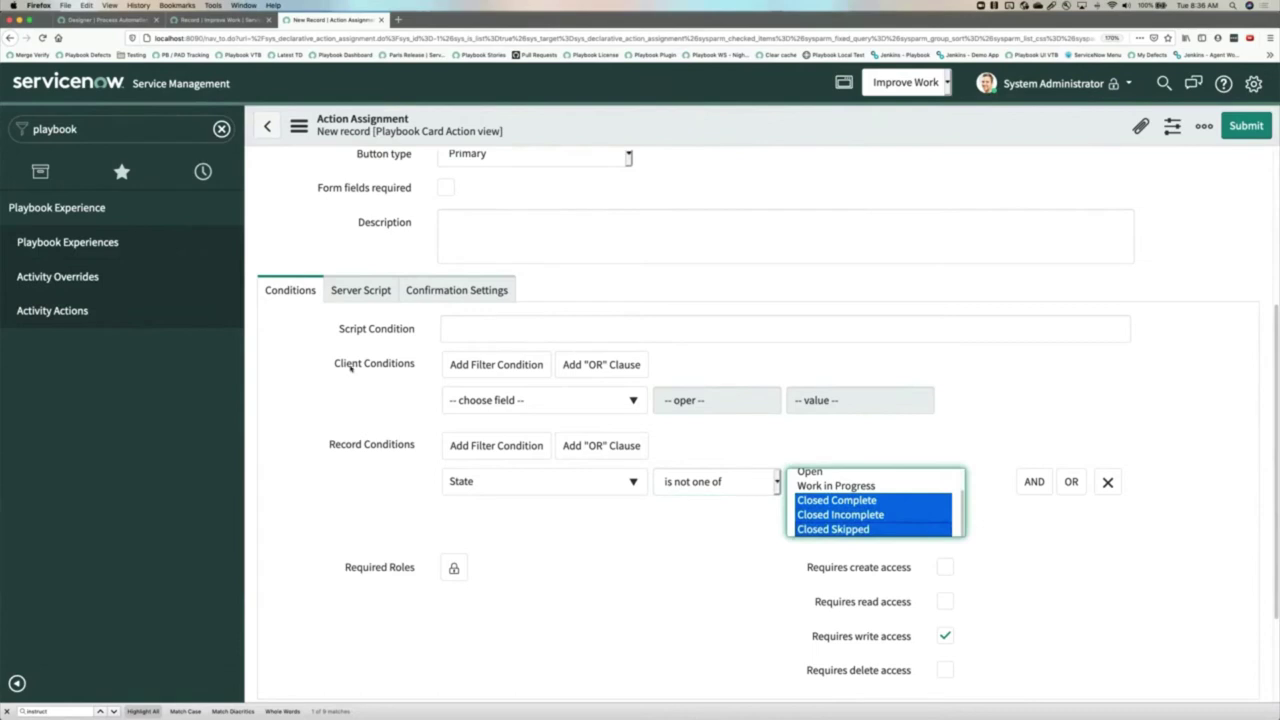
Write the action's server script as current.state = '3'; followed by current.update(); on a second line
click(358, 293)
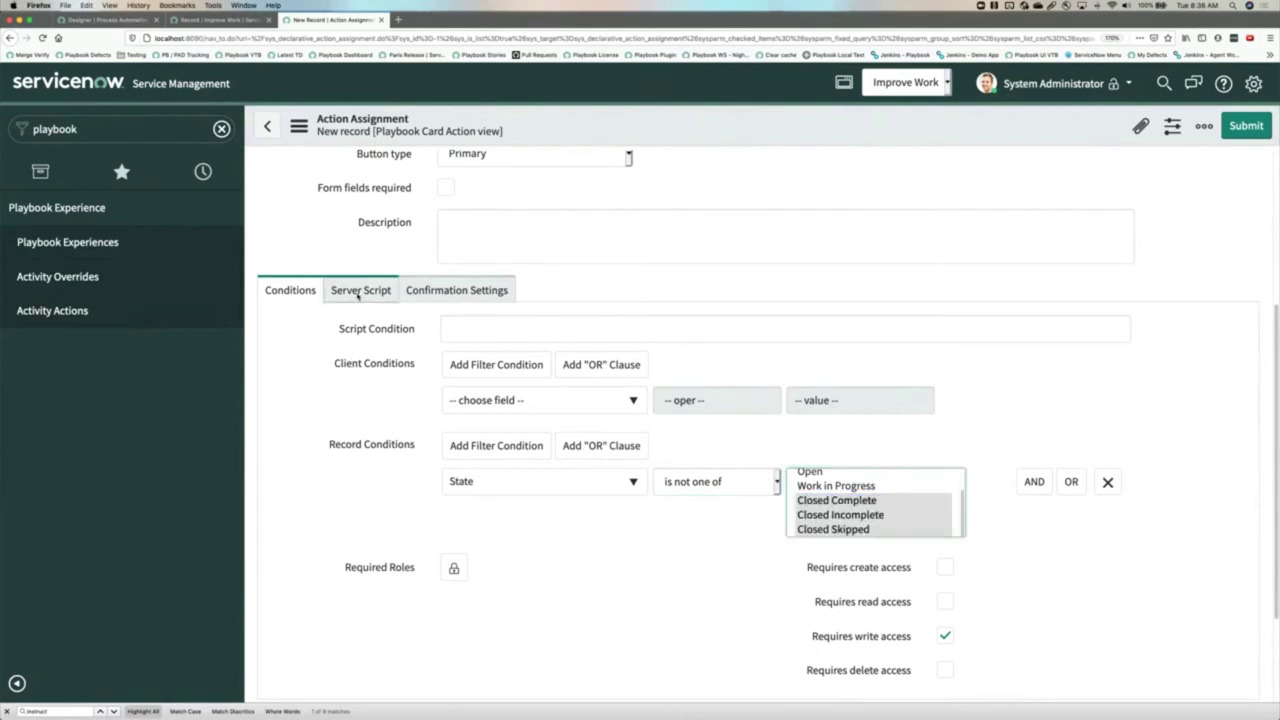
text(current)
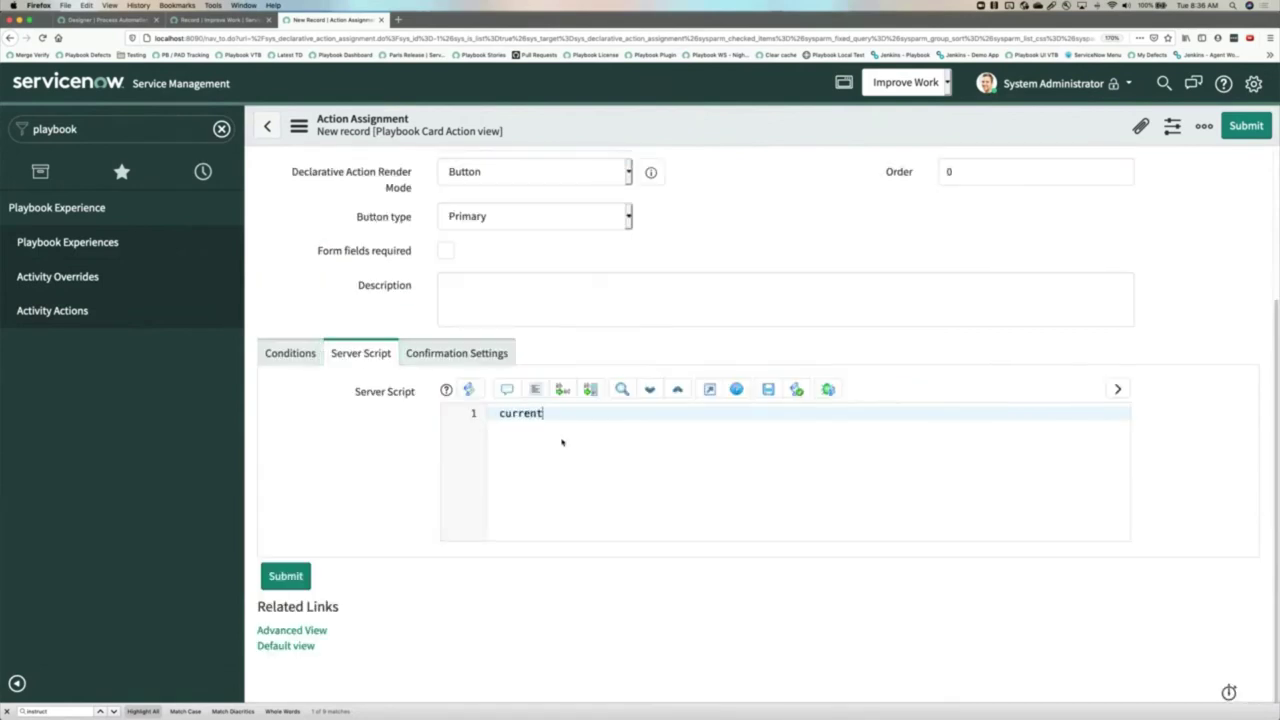
text(.state = '3';)
key(Return)
text(c)
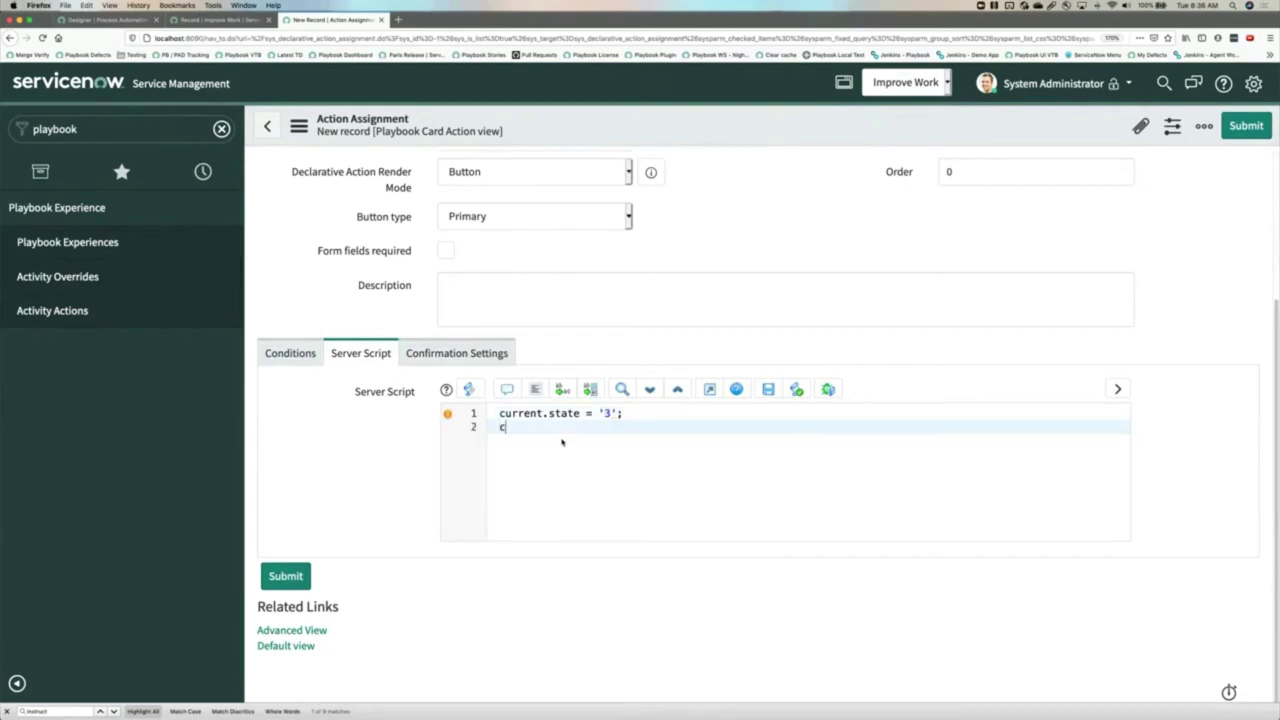
text(urrent.update();)
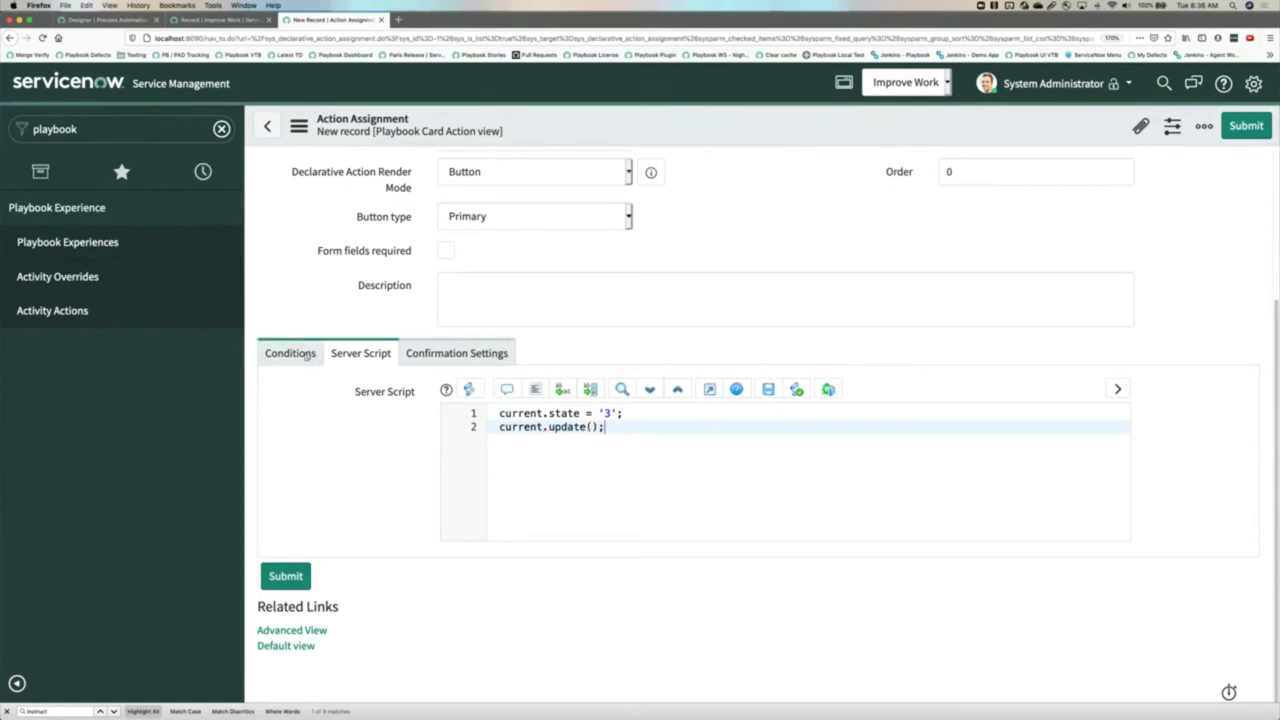
Save the Close IW Task action assignment and check the Wait for IW Task Completion card in the workspace playbook
scroll(373, 482, up, 1)
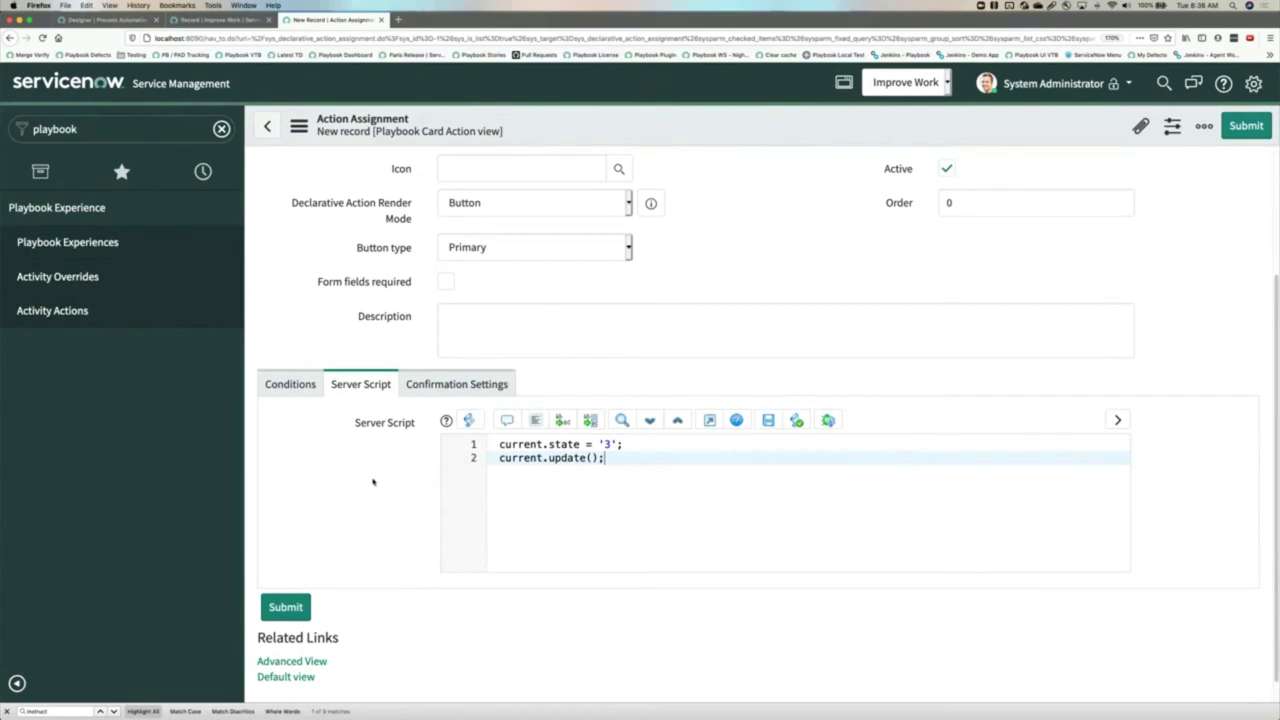
scroll(373, 482, up, 3)
scroll(373, 482, down, 4)
right_click(625, 126)
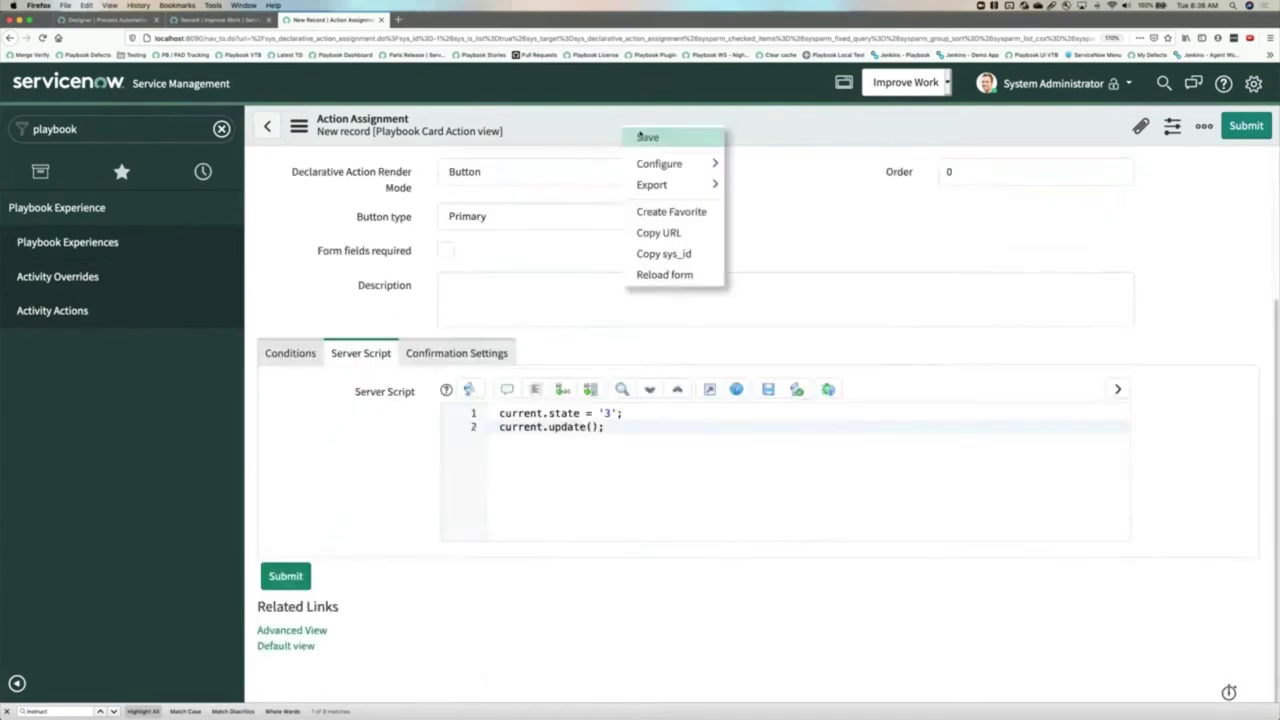
click(632, 133)
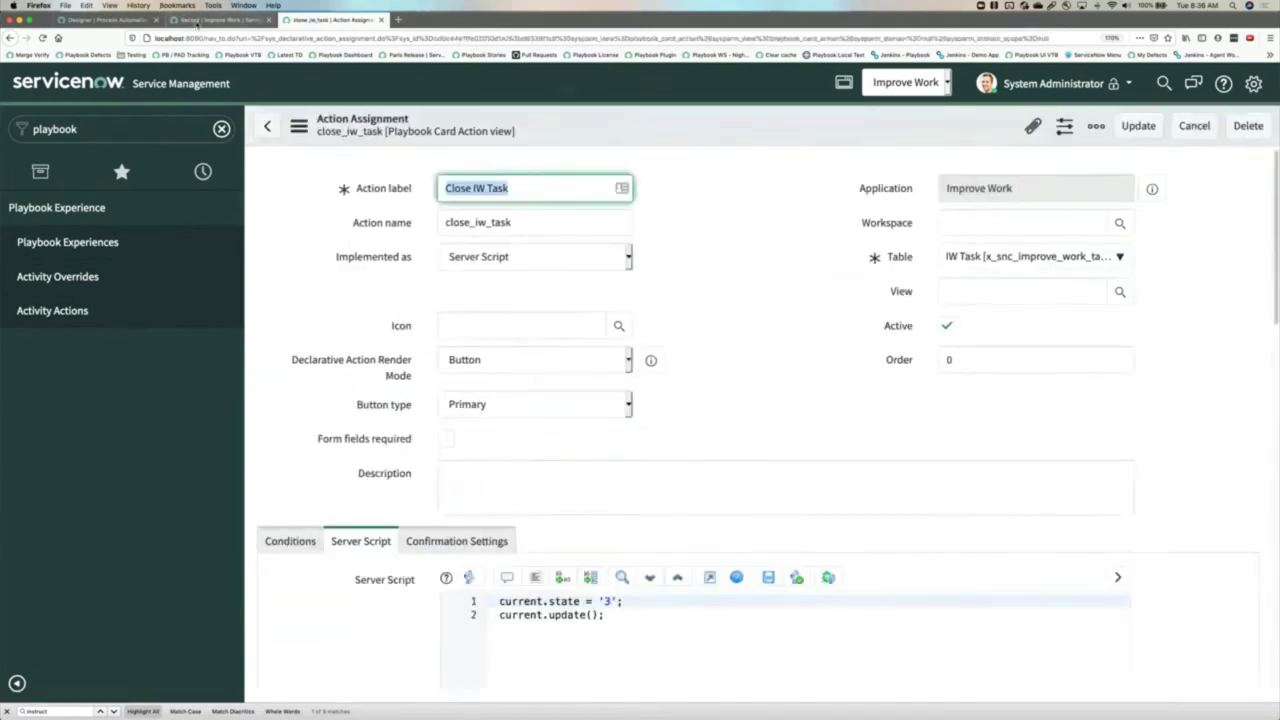
click(190, 21)
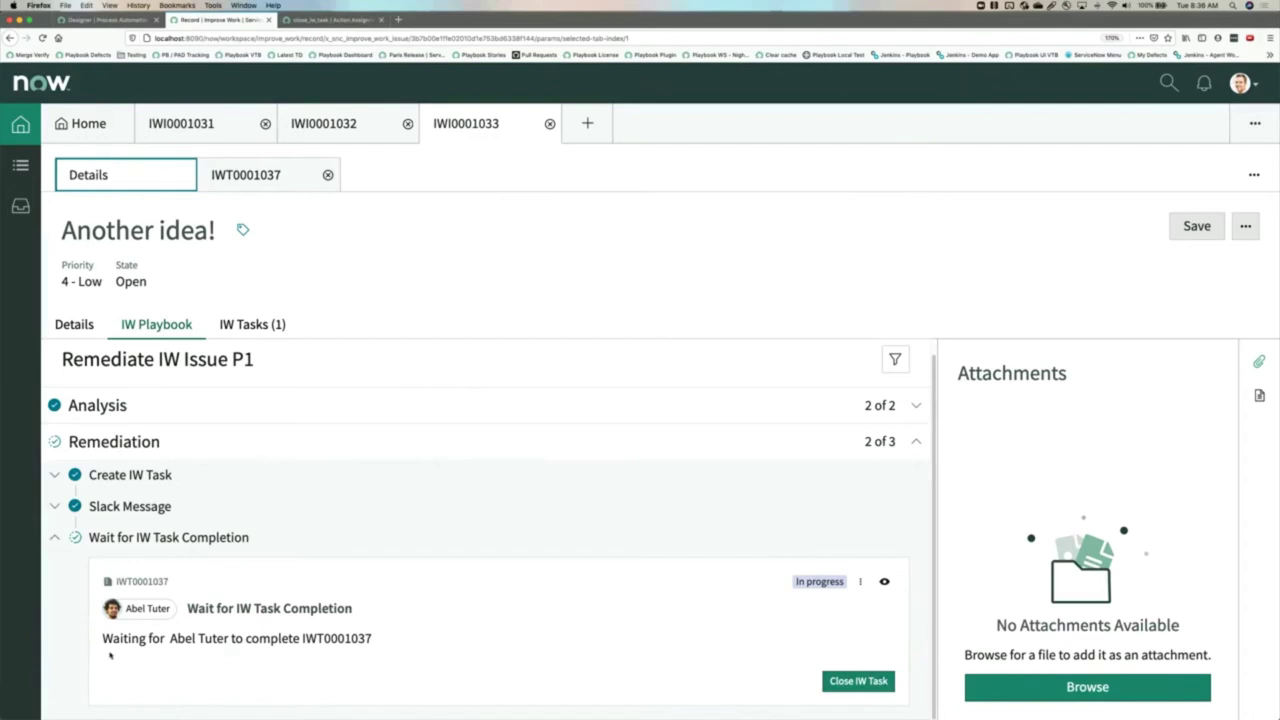
Add a second record condition to the Close IW Task action assignment: Assigned to is (dynamic) Me
key(ctrl+Tab)
click(290, 537)
scroll(341, 600, down, 2)
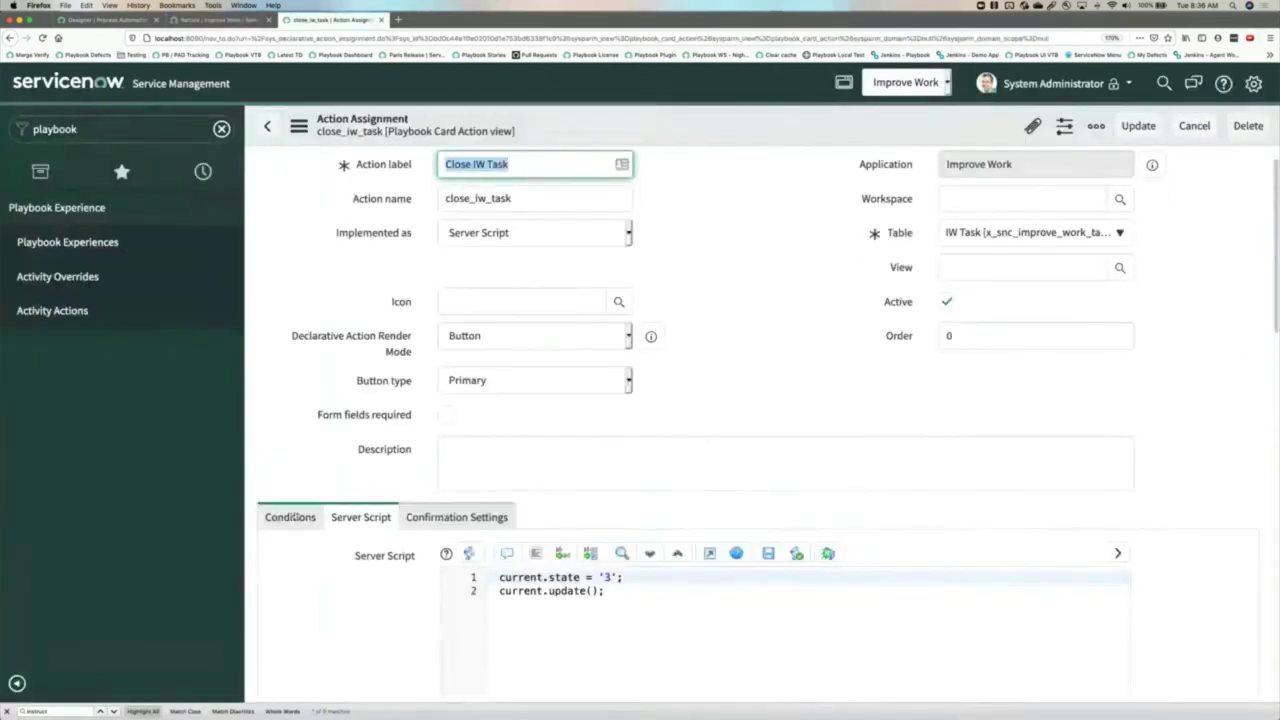
scroll(341, 622, down, 3)
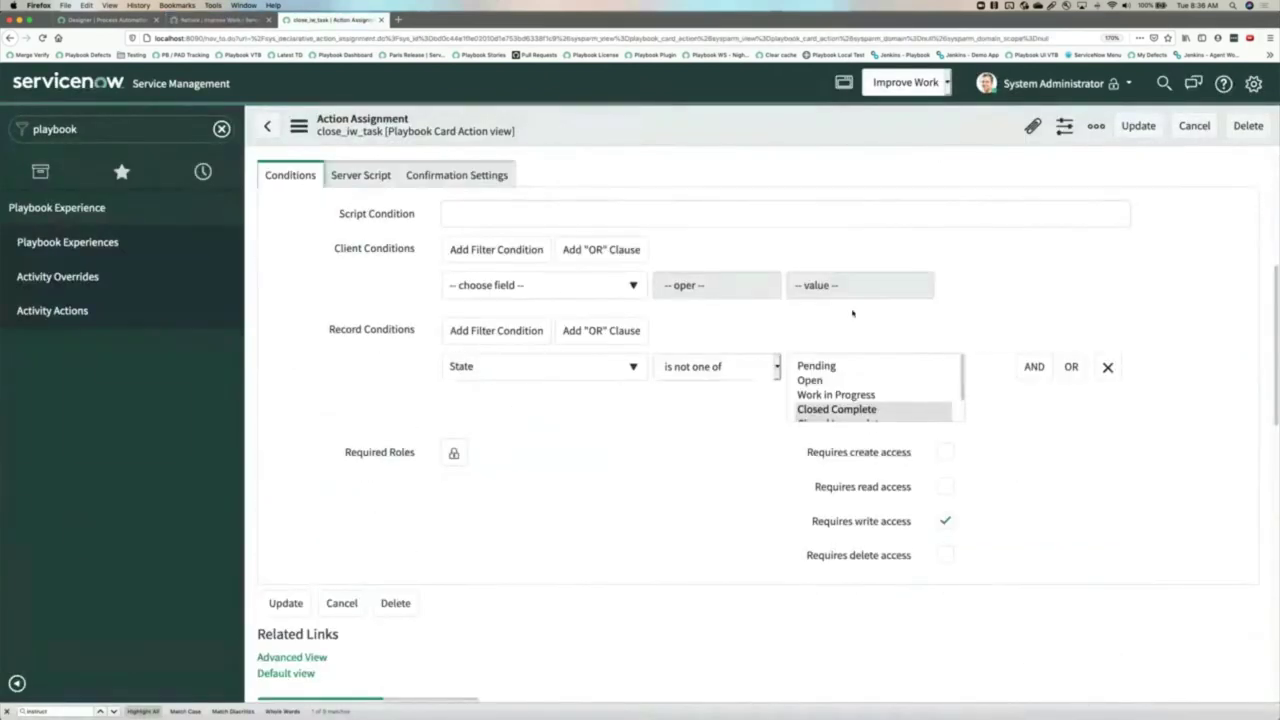
click(1030, 366)
click(474, 478)
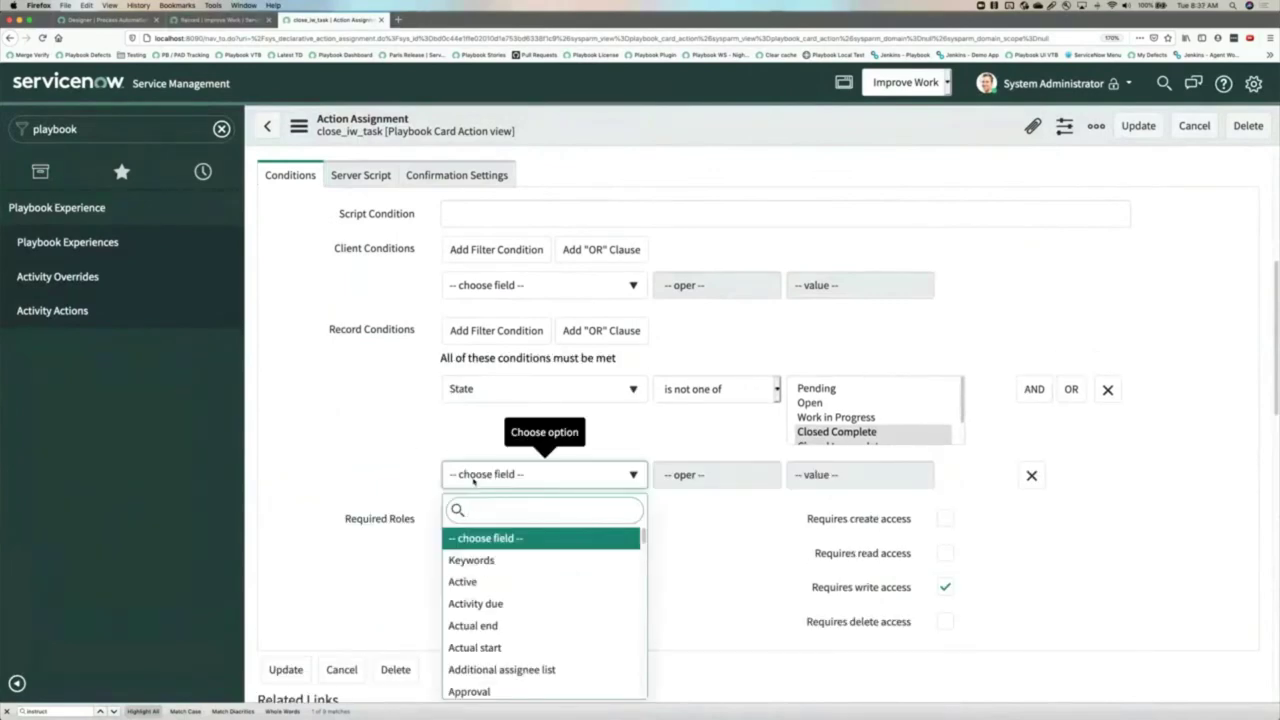
text(assig)
click(456, 560)
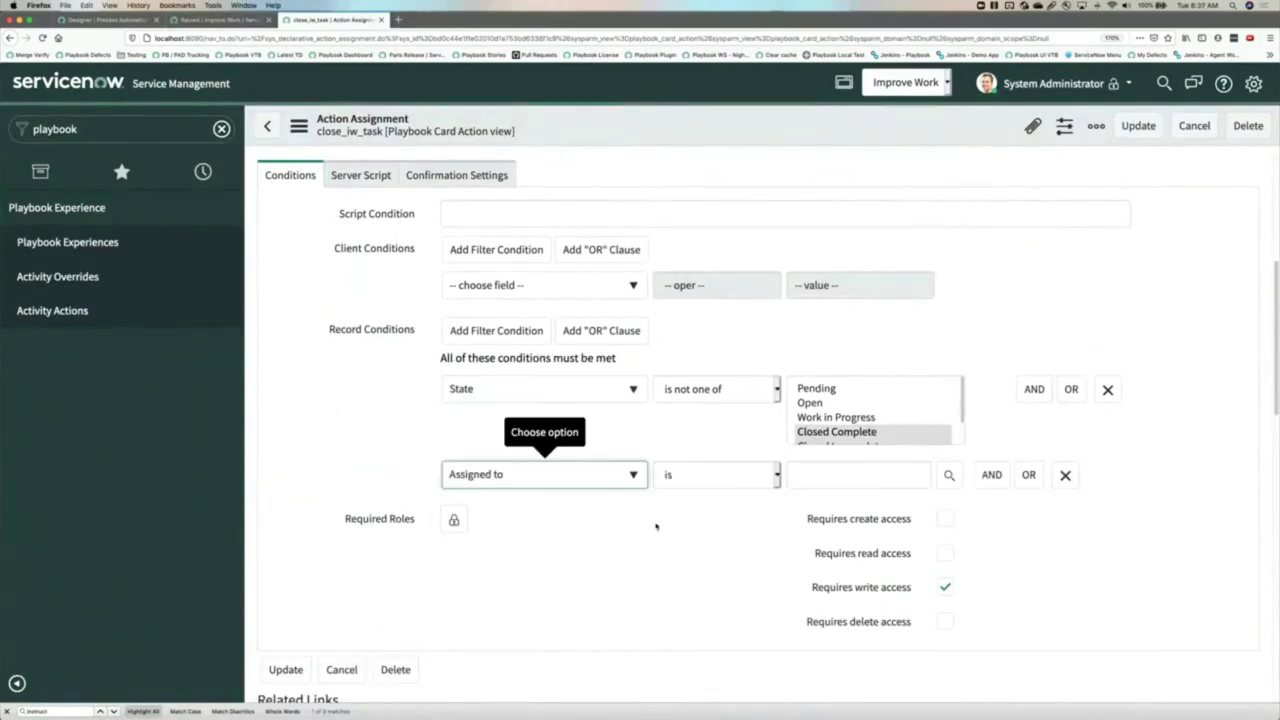
click(749, 480)
click(686, 645)
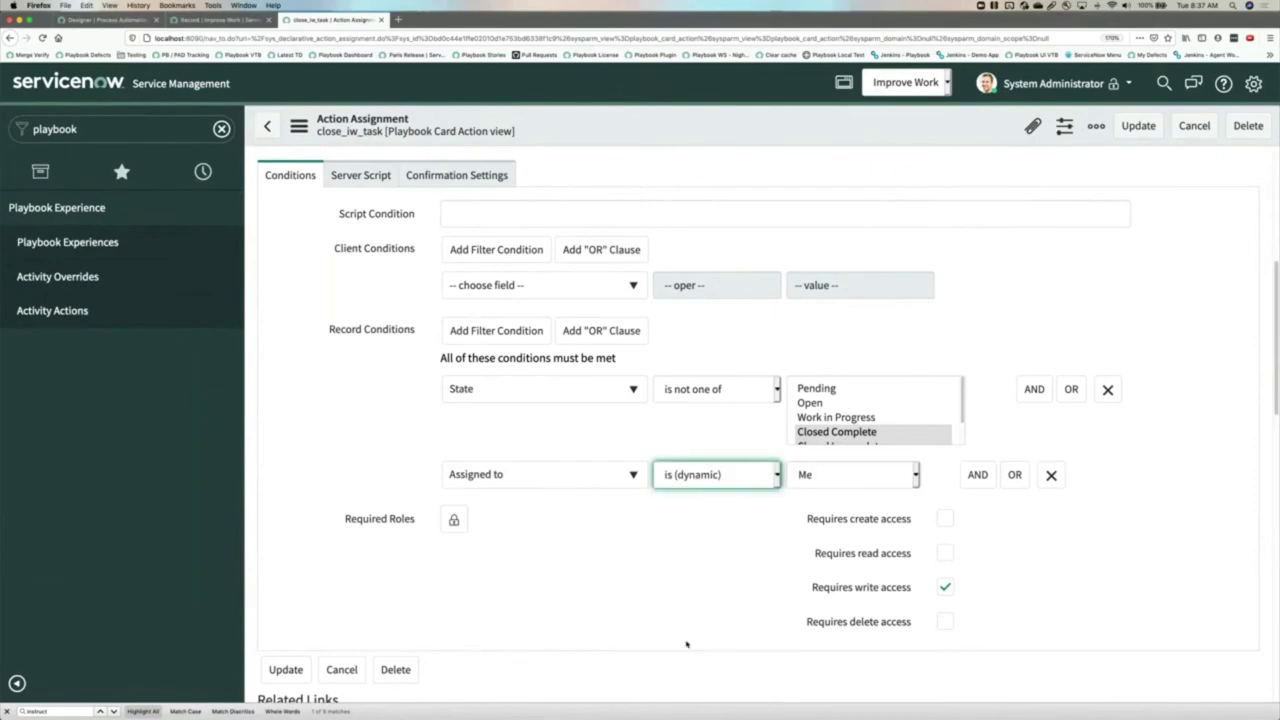
Save the Close IW Task action assignment and reload the IWI0001033 workspace record to check the Wait for IW Task Completion card
right_click(670, 130)
click(692, 141)
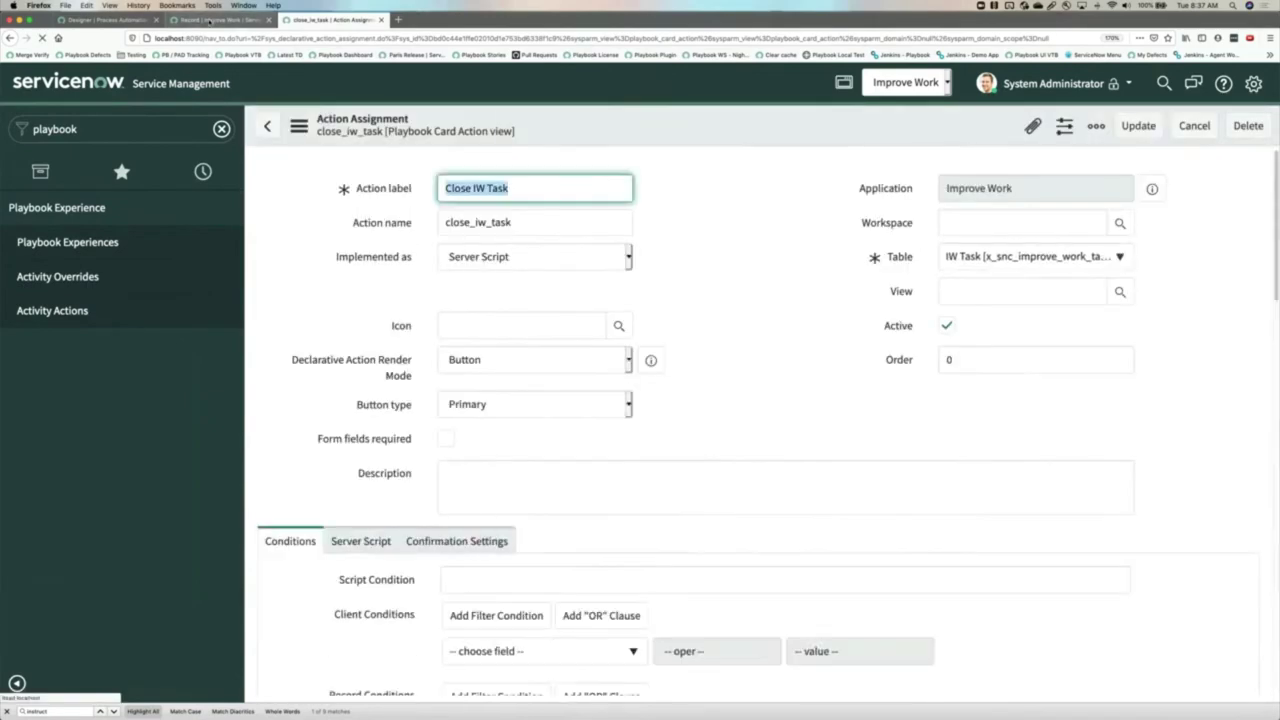
click(210, 20)
click(43, 38)
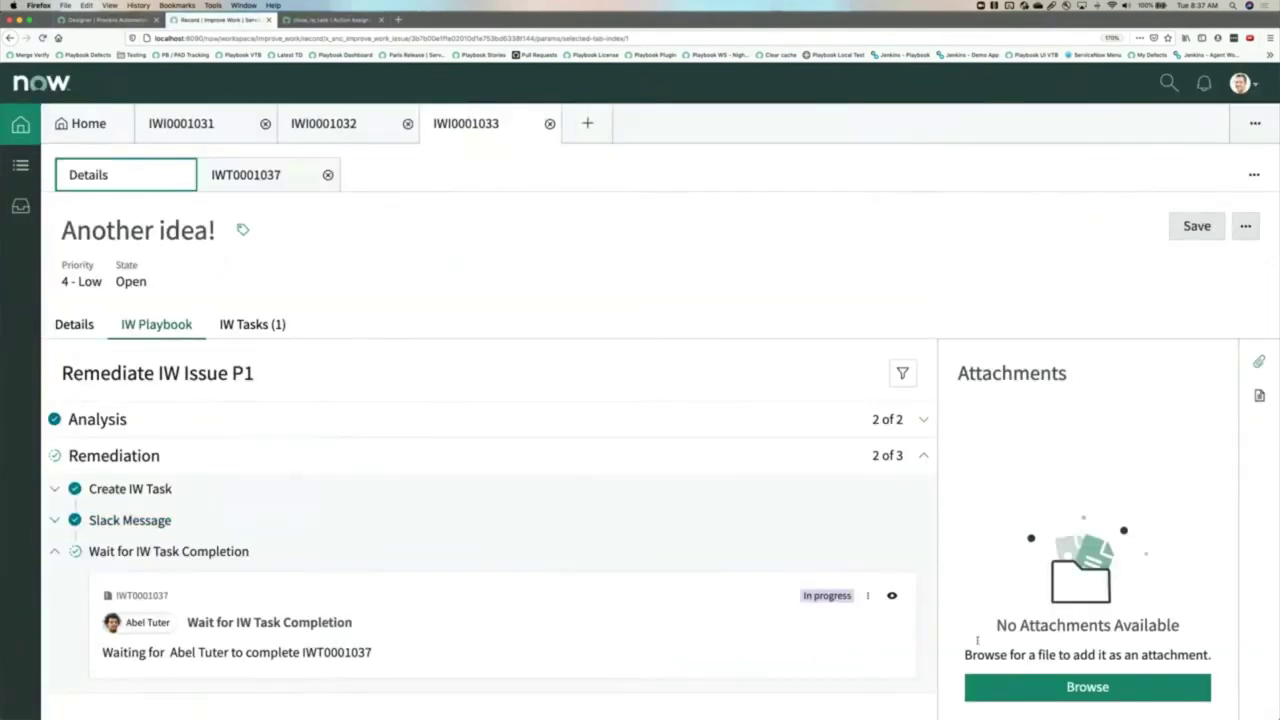
Impersonate the task's assigned user and reload the workspace record to check the card for the Close IW Task action
click(320, 22)
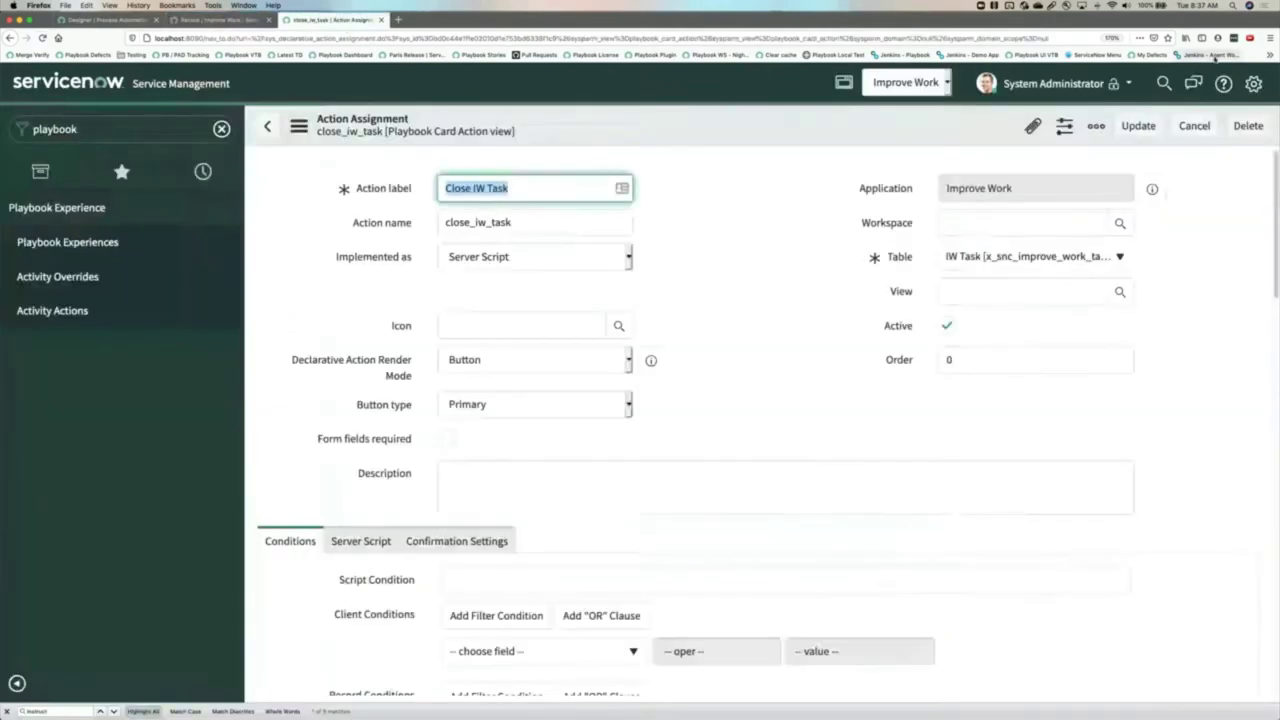
click(1115, 84)
click(1070, 135)
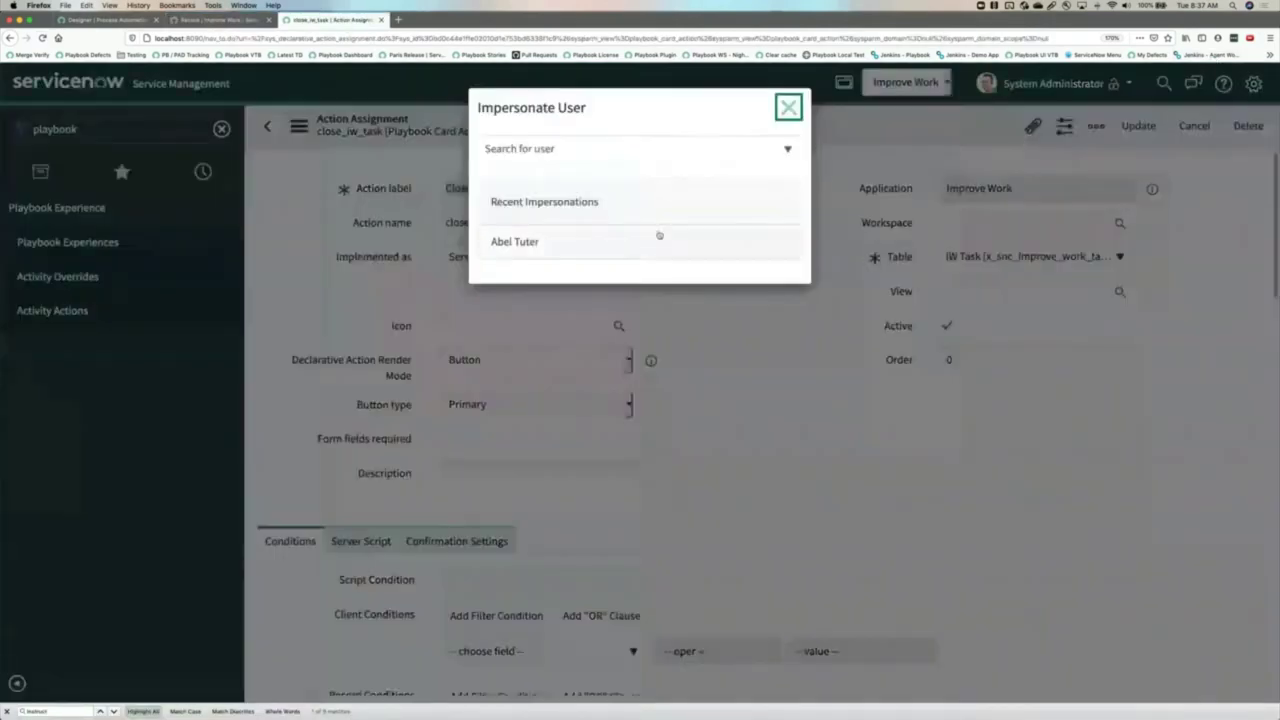
click(621, 257)
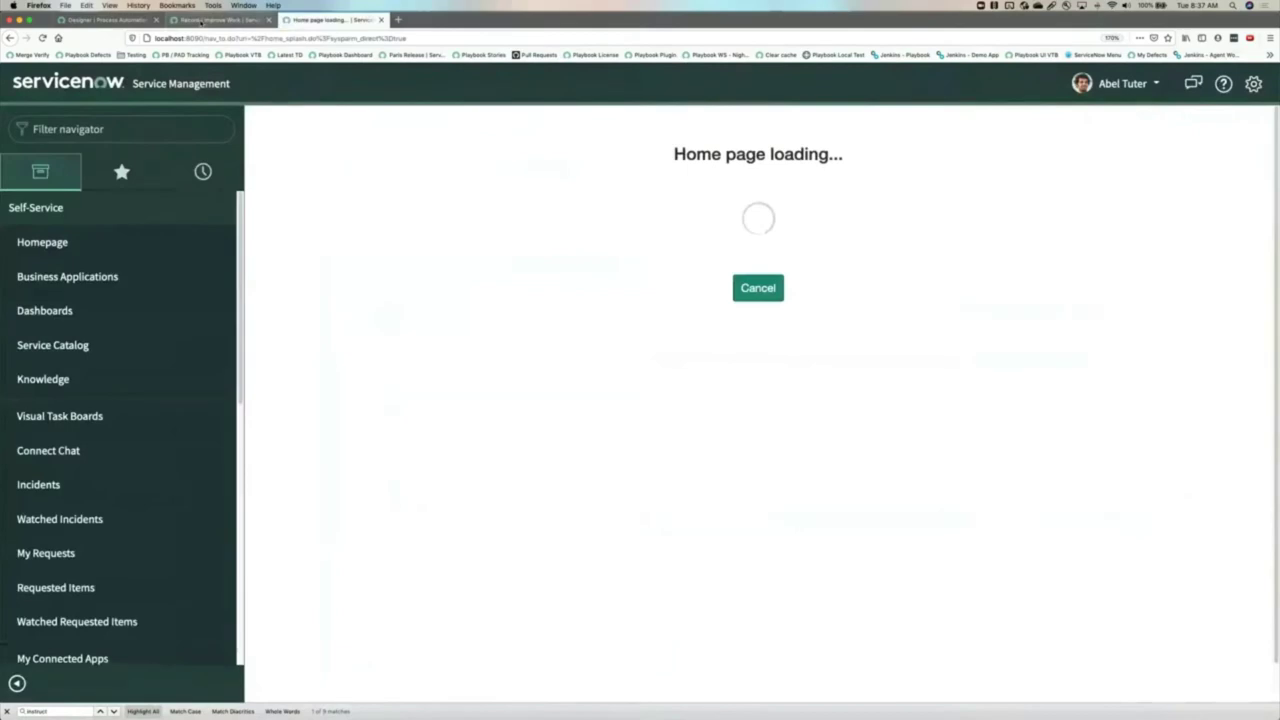
click(201, 21)
key(super+r)
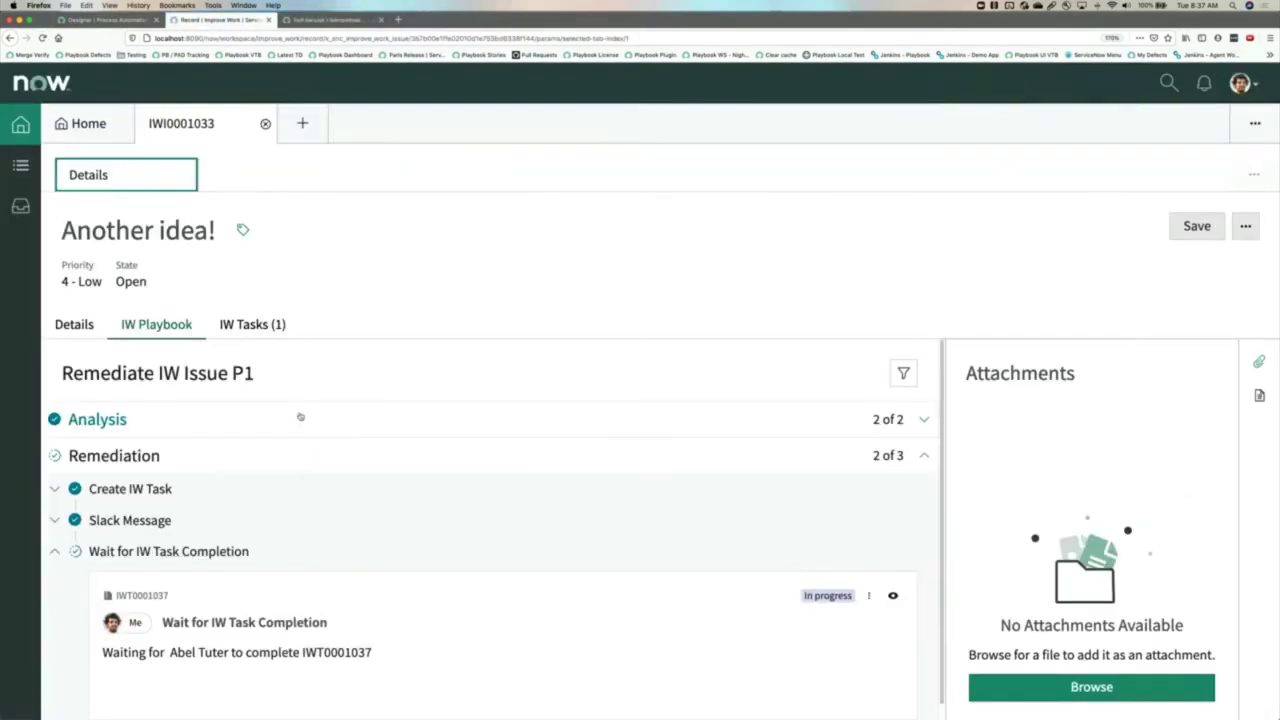
scroll(300, 417, down, 1)
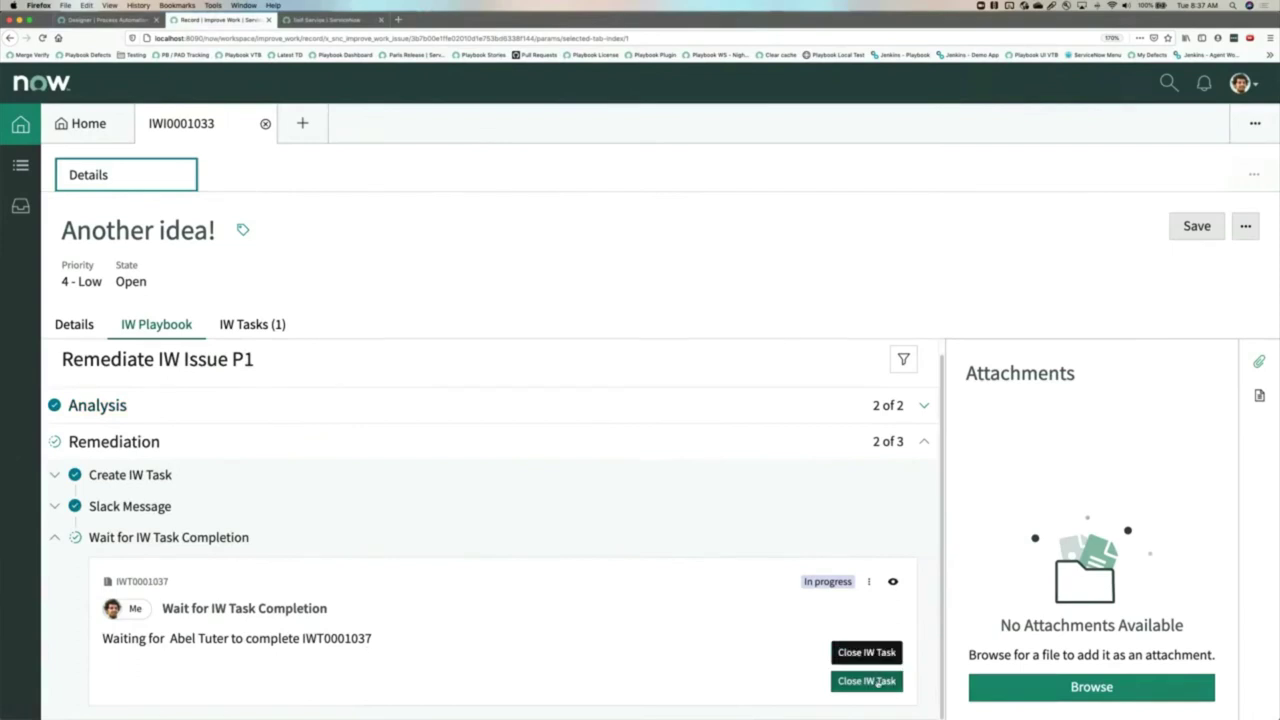
End the impersonation to restore the administrator session and return to the workspace record
click(325, 20)
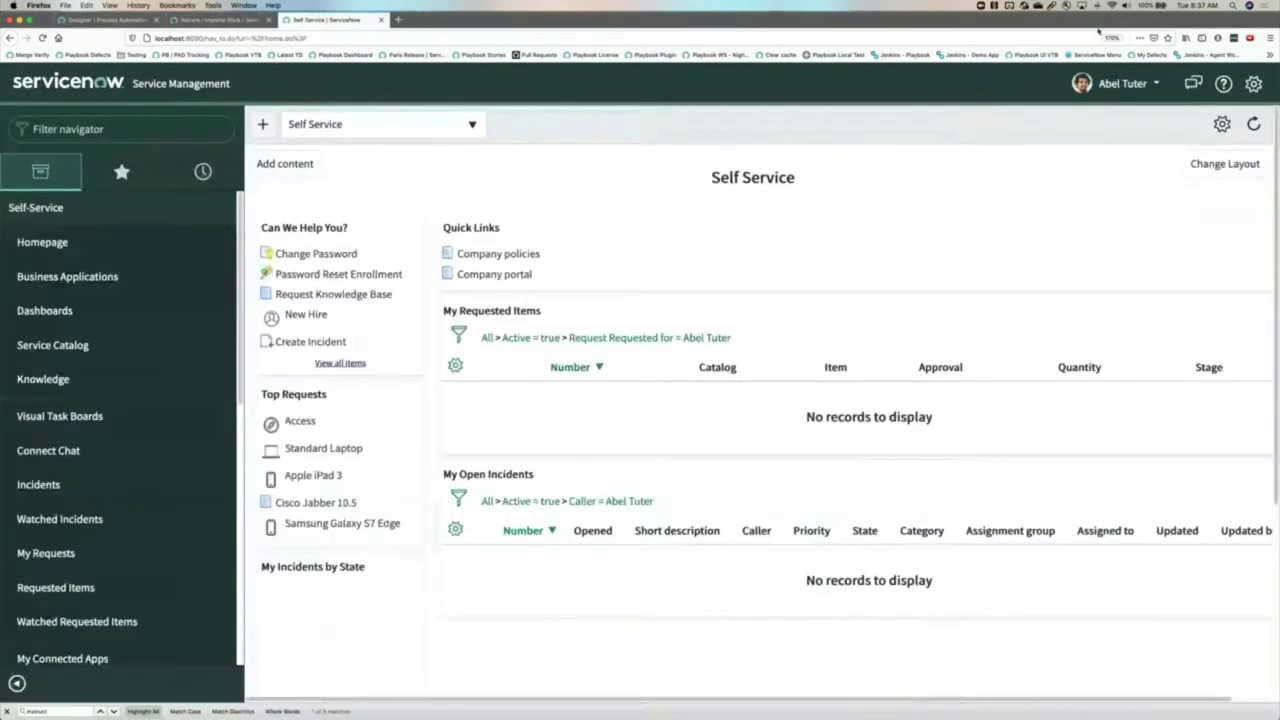
click(1128, 84)
click(1104, 136)
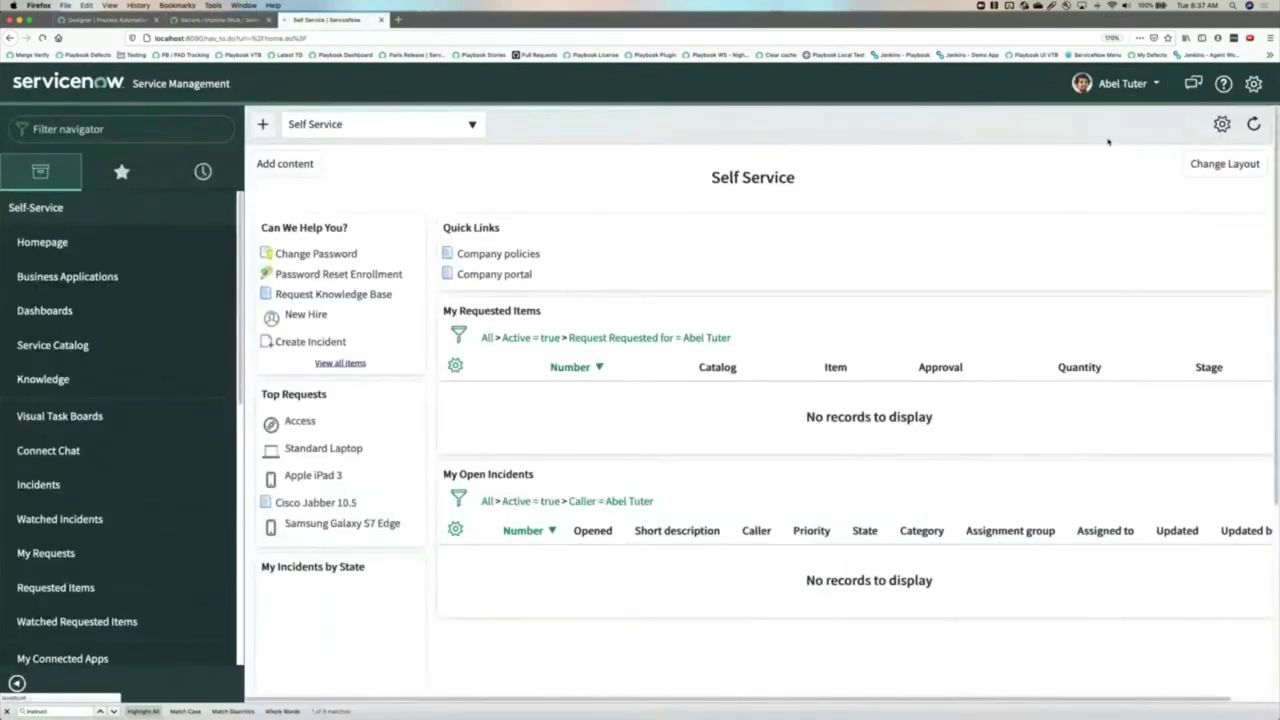
click(216, 21)
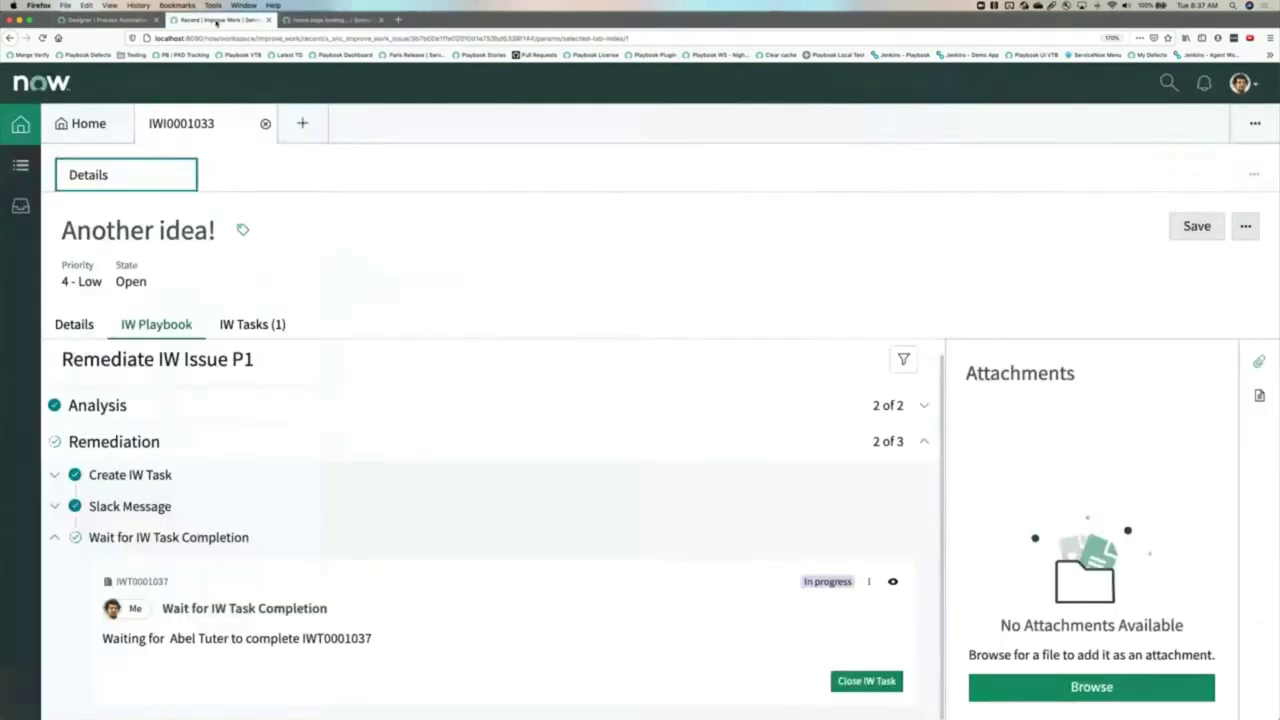
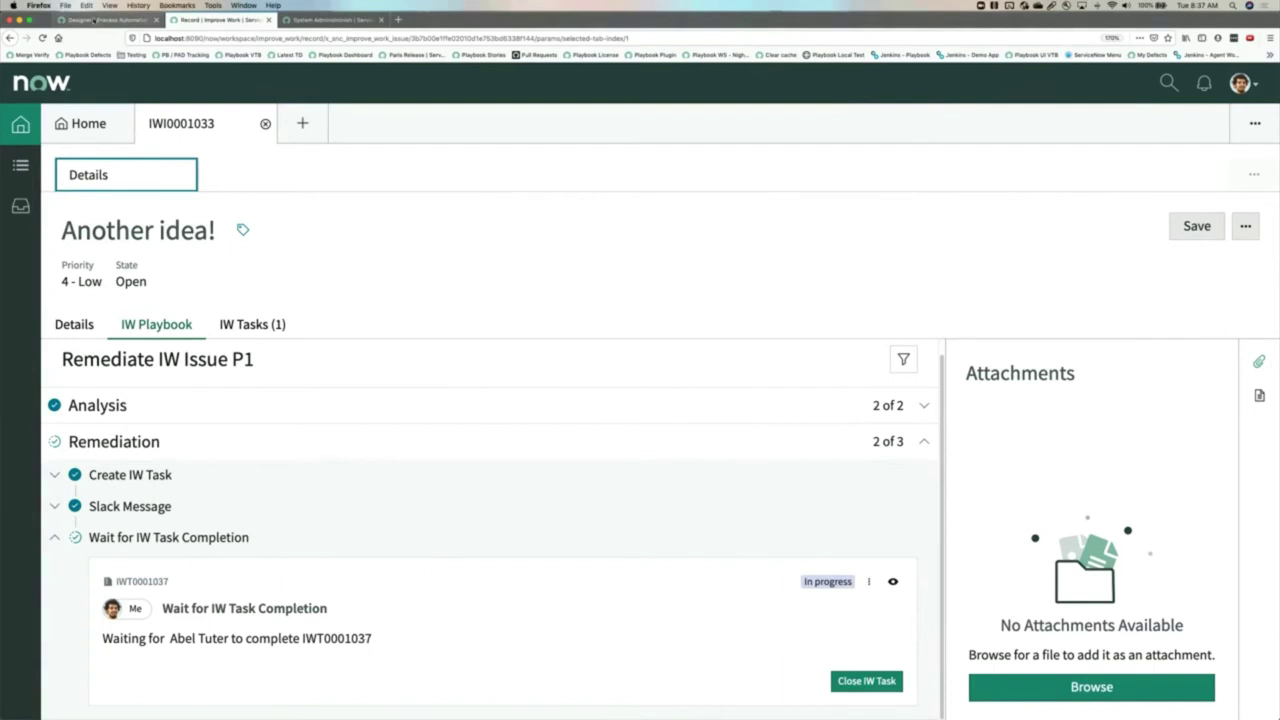
Set the Form View of the Wait for IW Task Completion activity definition to playbook and save the definition
click(310, 19)
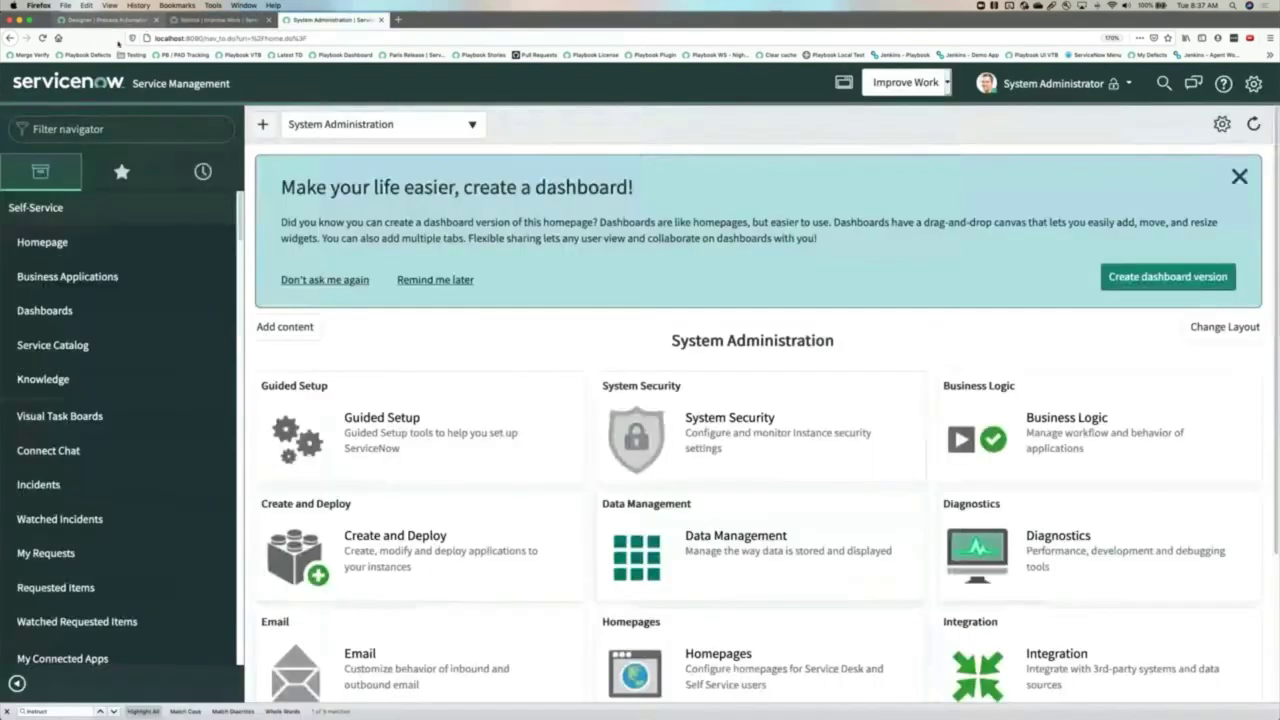
click(201, 172)
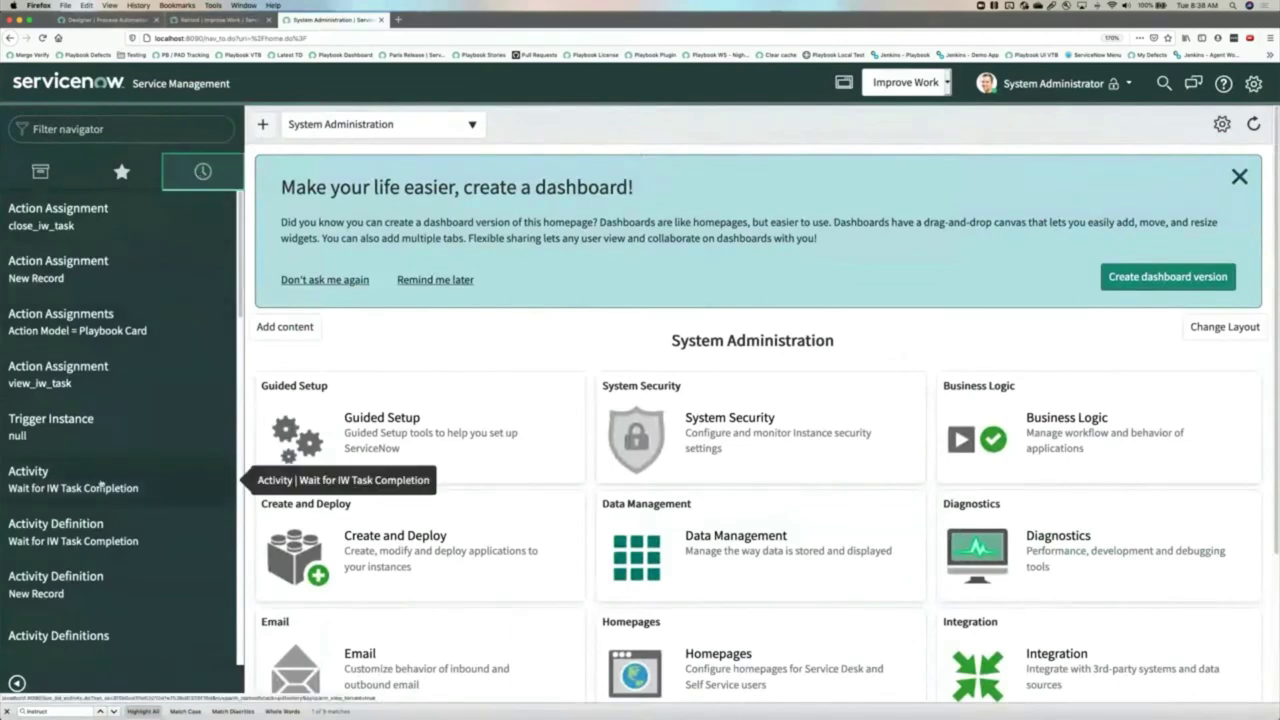
click(90, 532)
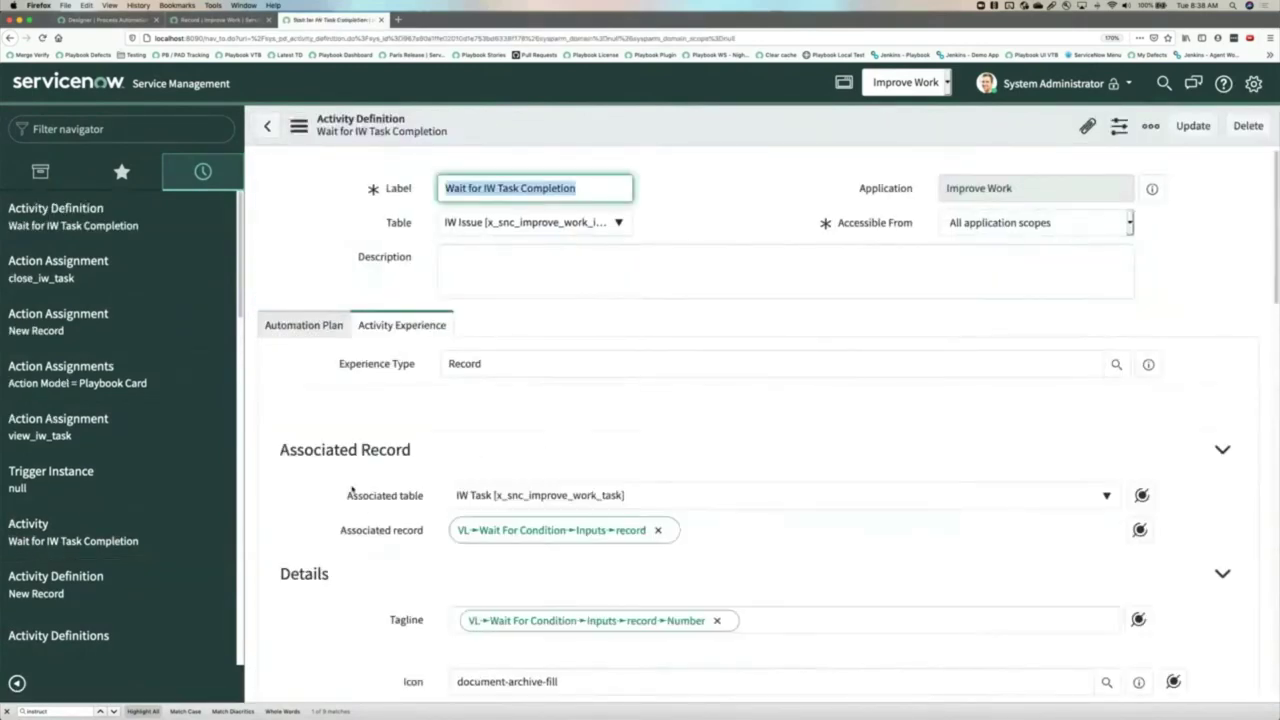
scroll(352, 490, down, 10)
scroll(352, 490, down, 5)
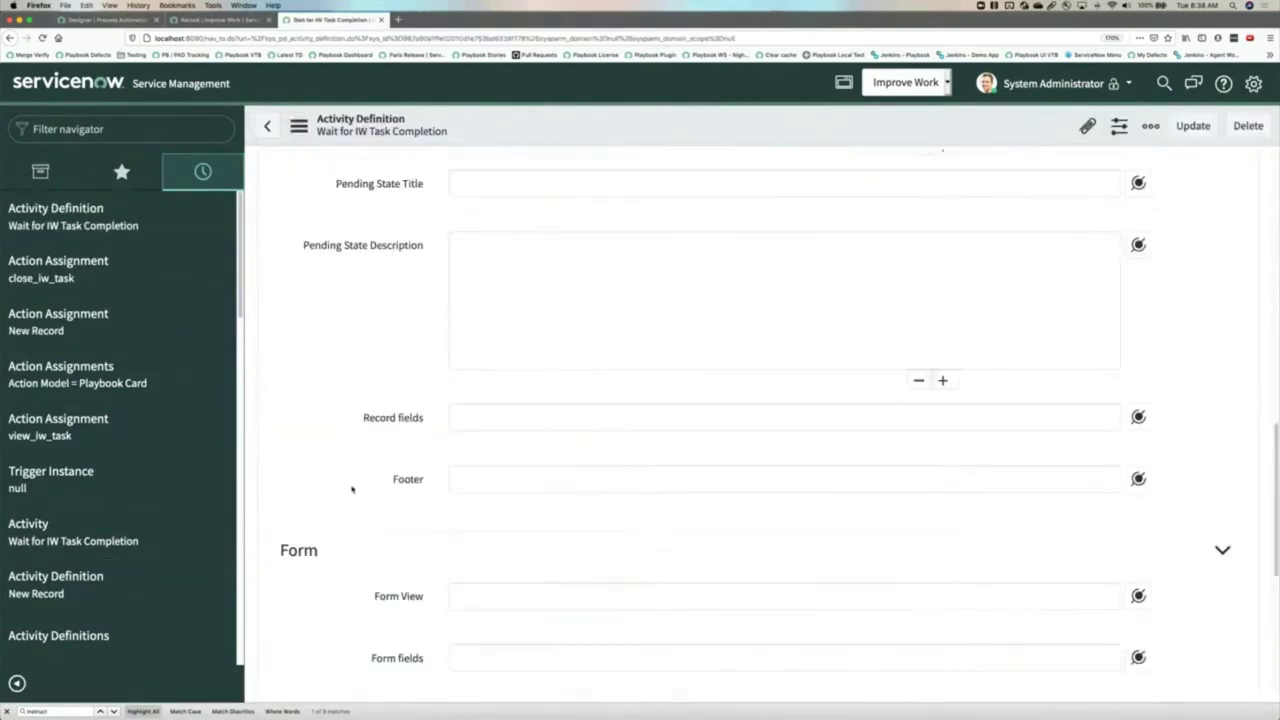
click(480, 431)
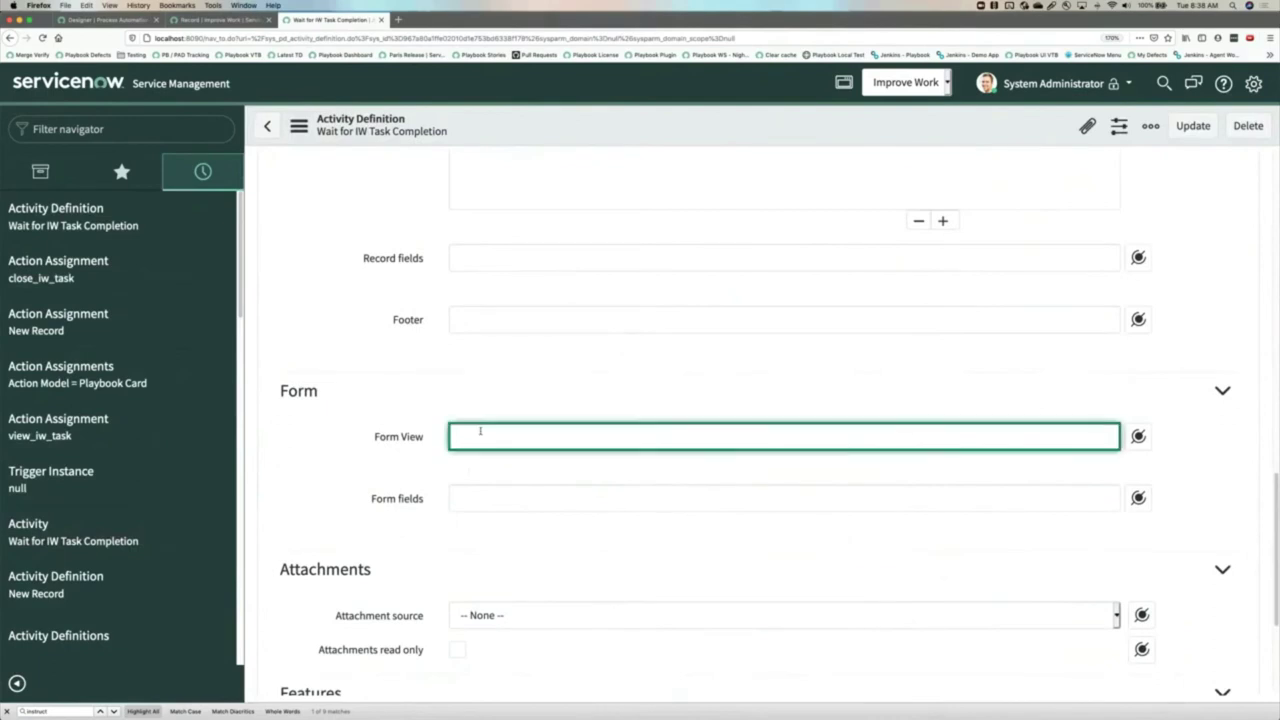
text(playbook)
key(BackSpace)
key(BackSpace)
key(BackSpace)
key(BackSpace)
key(BackSpace)
key(BackSpace)
text(aybook)
right_click(488, 122)
click(507, 134)
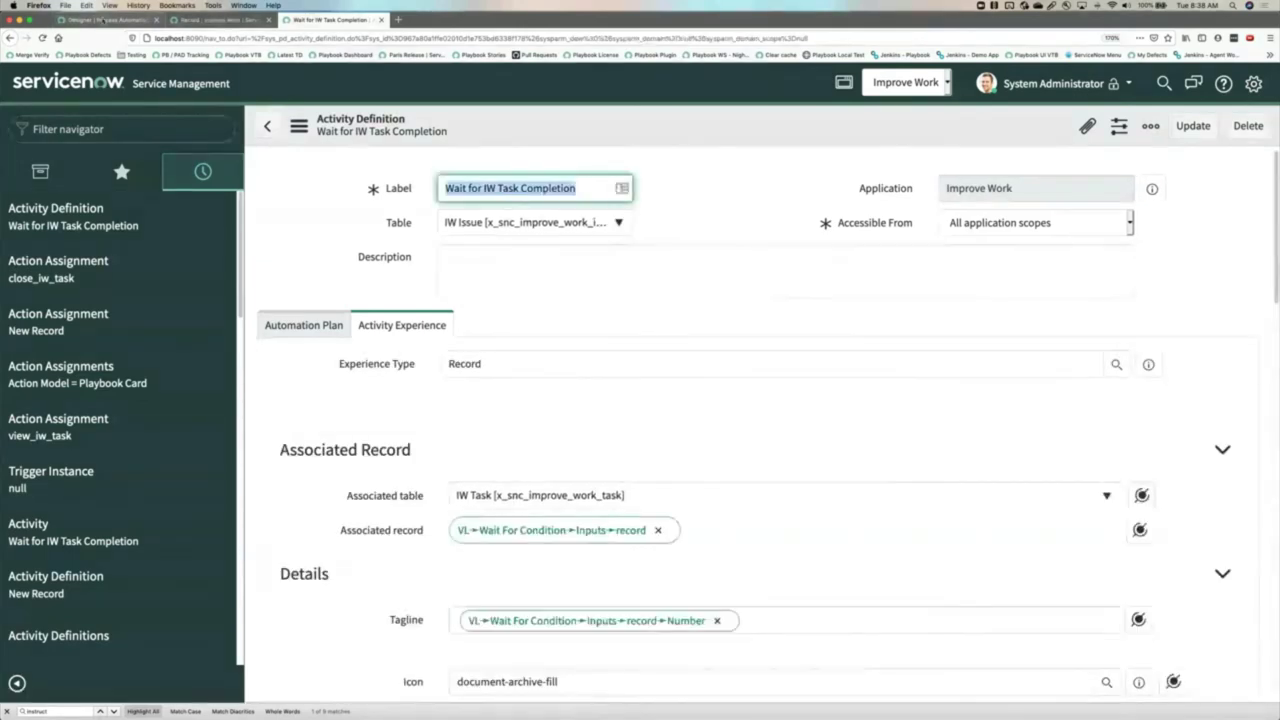
In Process Automation Designer, set the Wait for IW Task Completion activity's Form View to playbook in its advanced view and update the activity
click(103, 19)
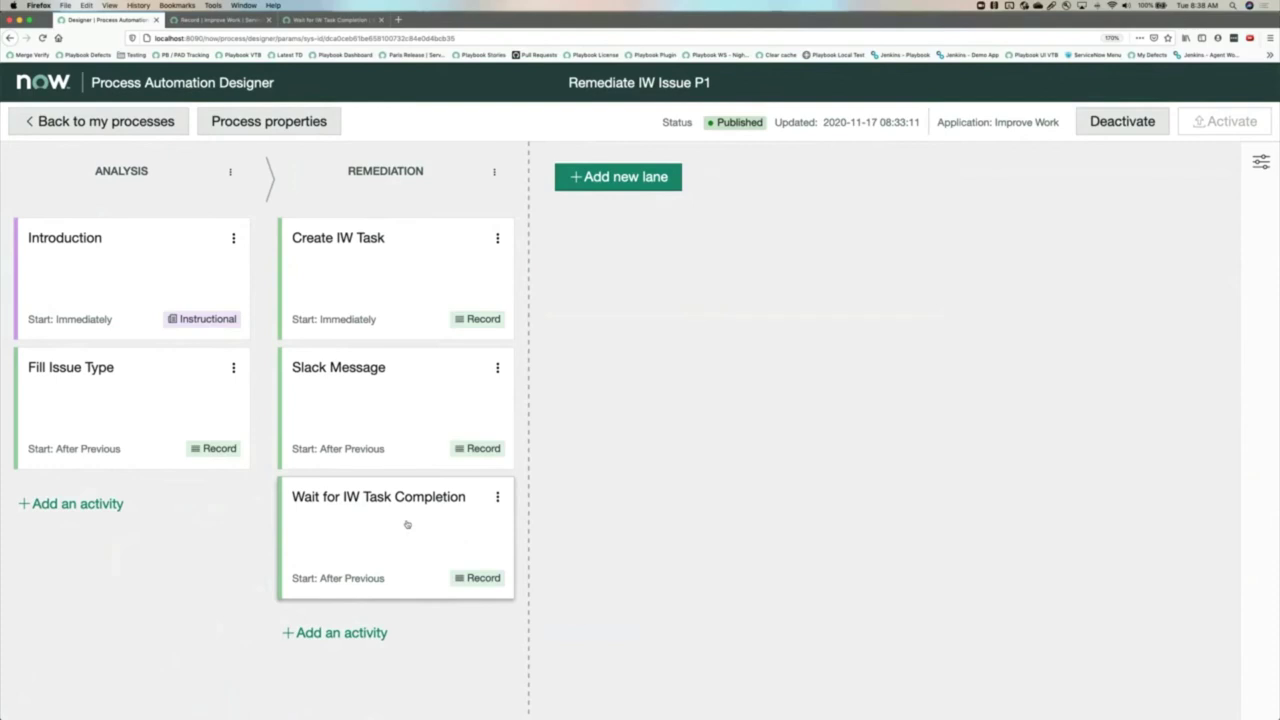
click(407, 524)
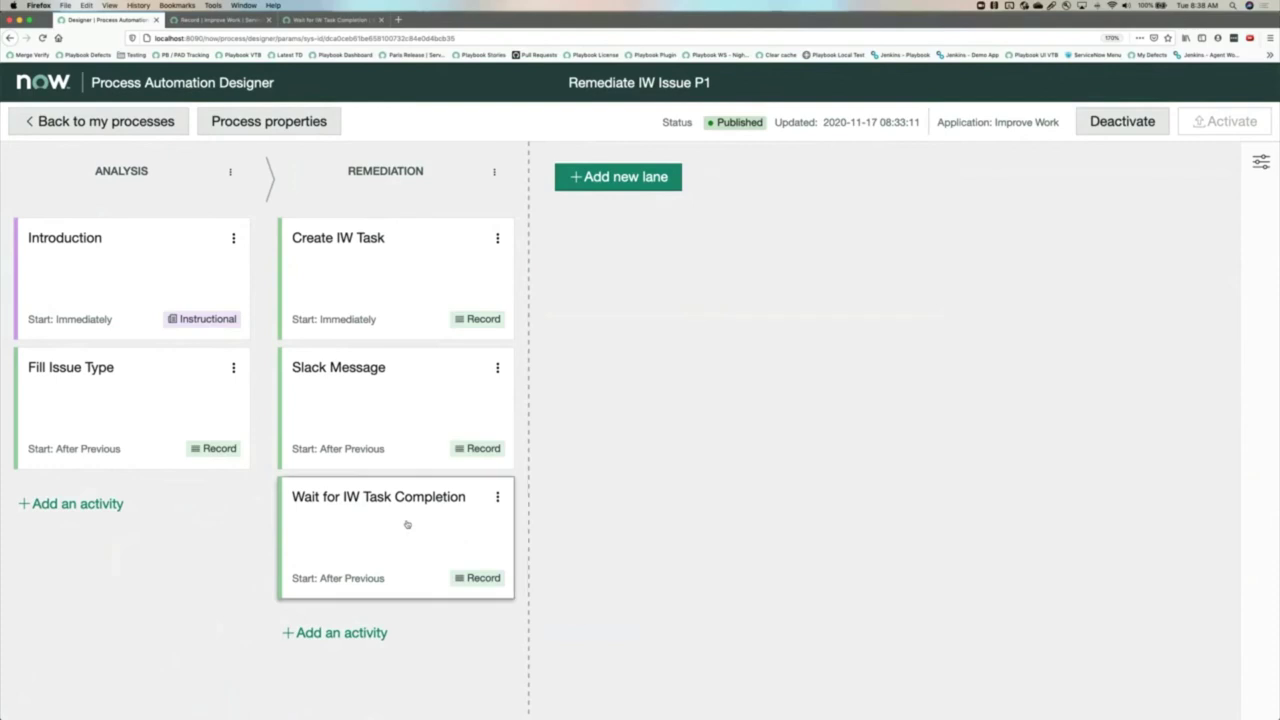
click(1075, 460)
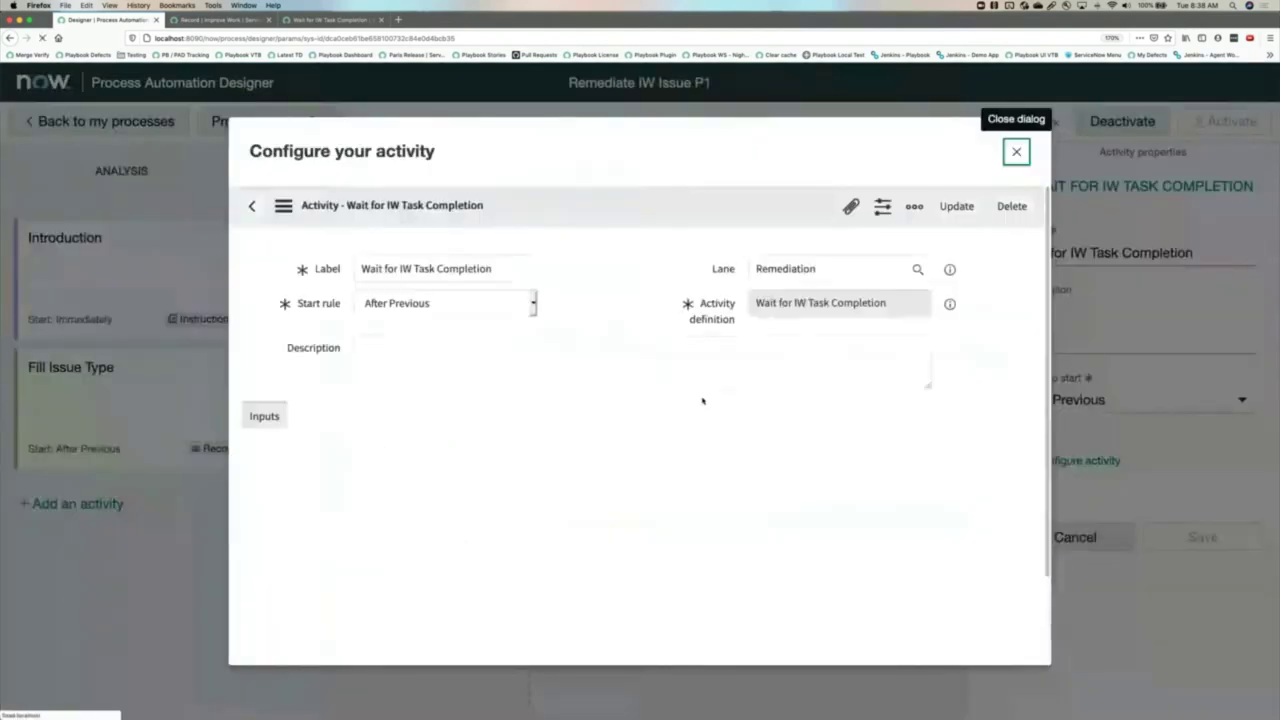
scroll(500, 450, down, 3)
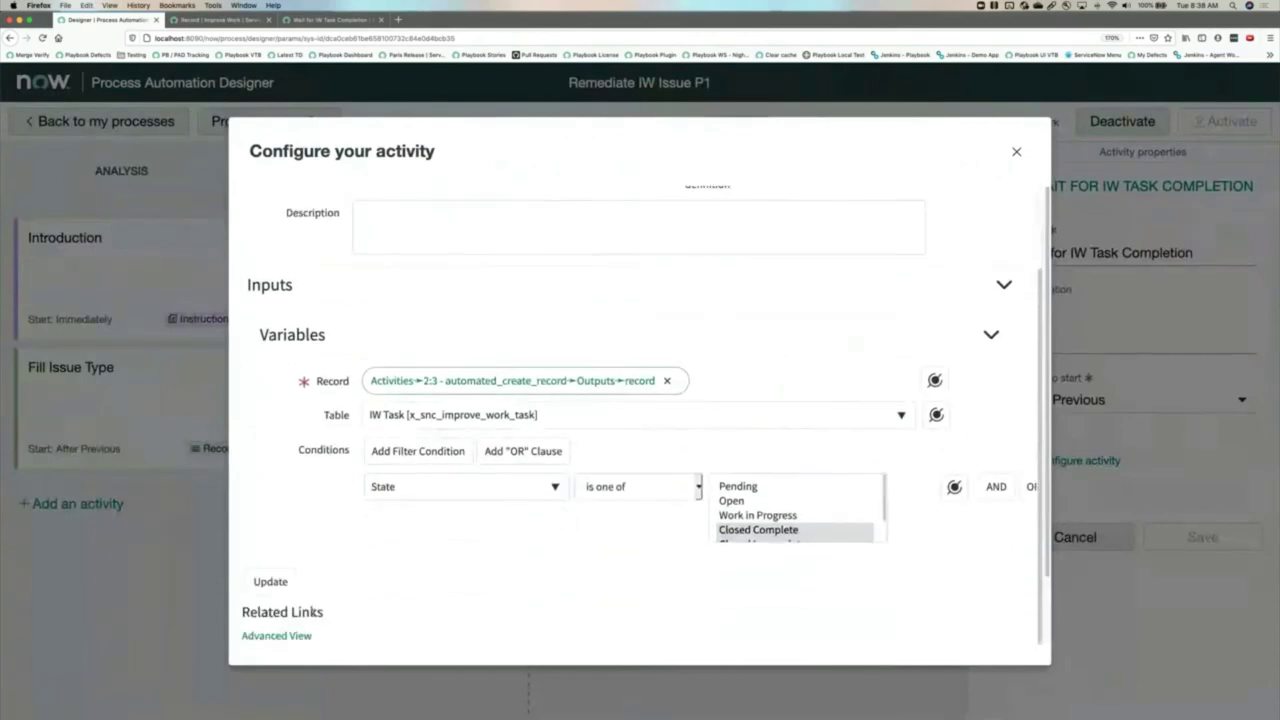
click(300, 636)
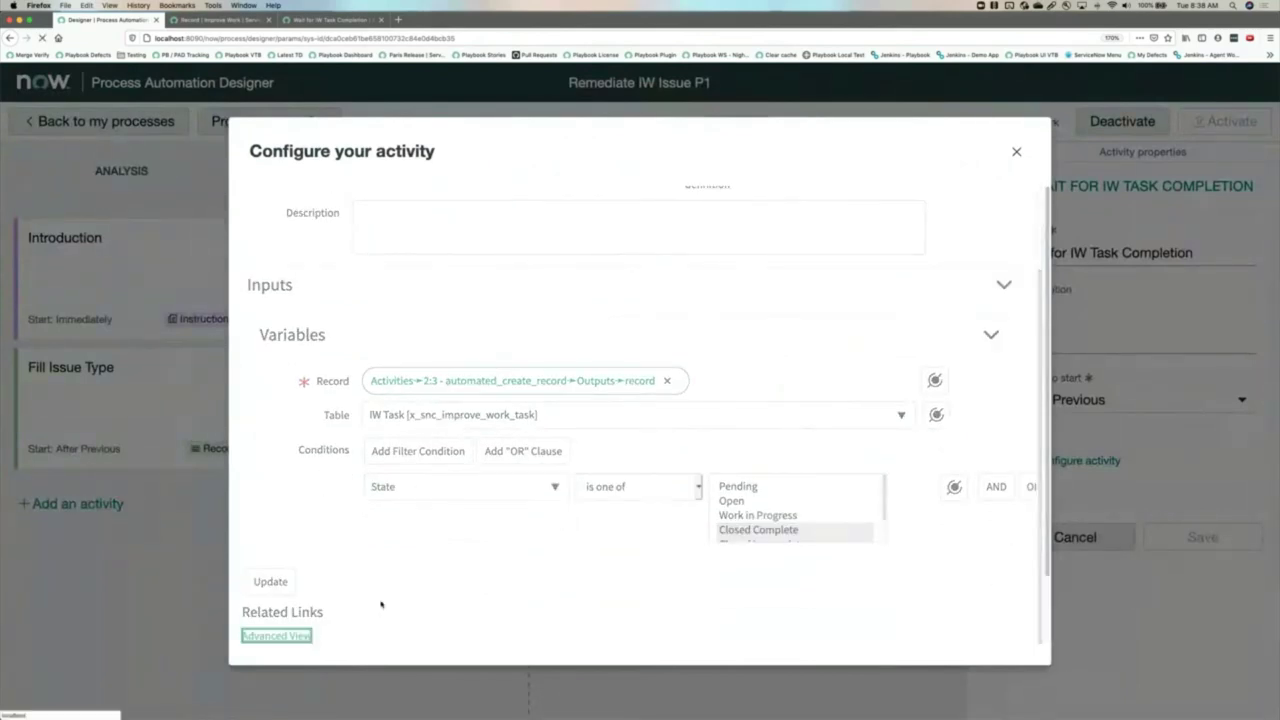
scroll(340, 250, down, 4)
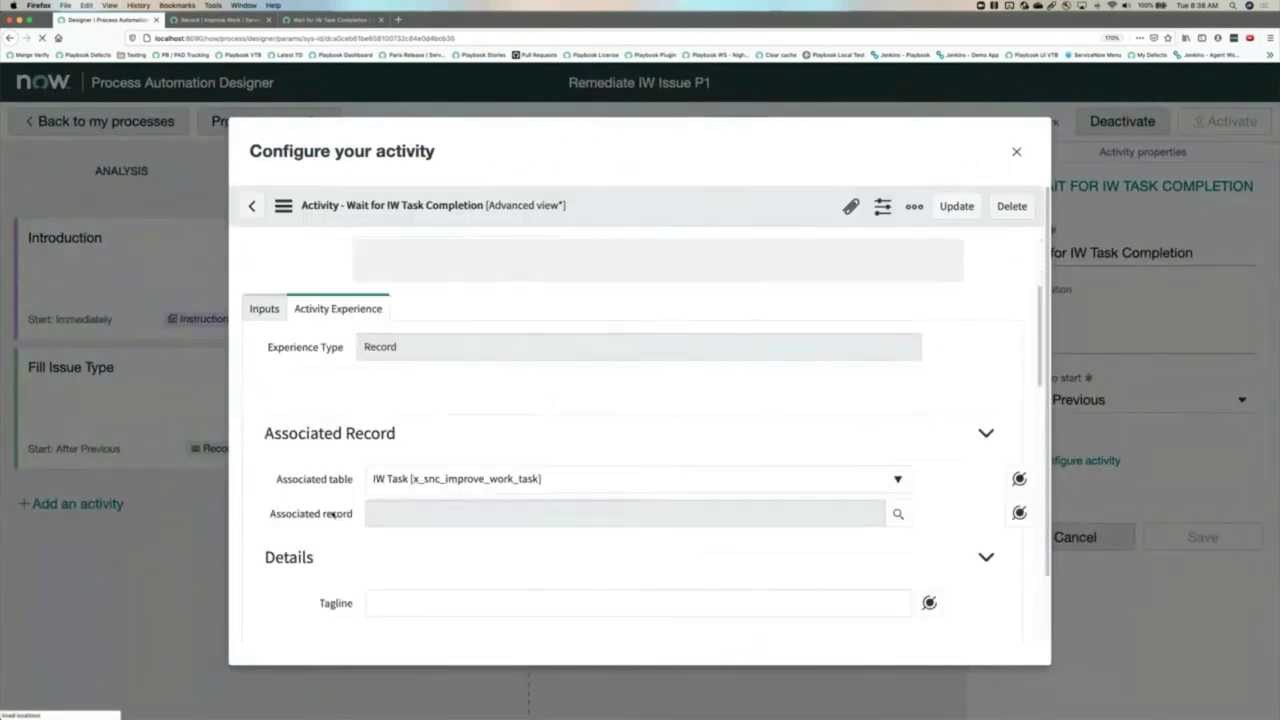
scroll(340, 250, down, 15)
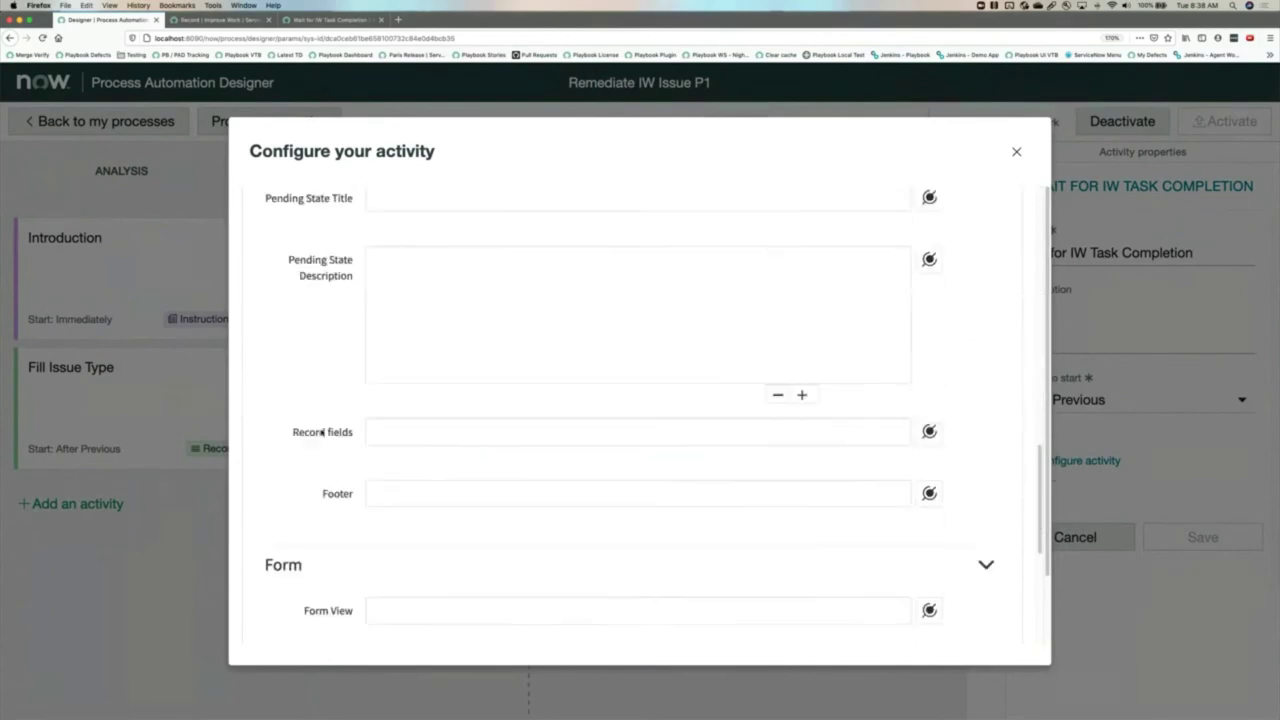
click(410, 407)
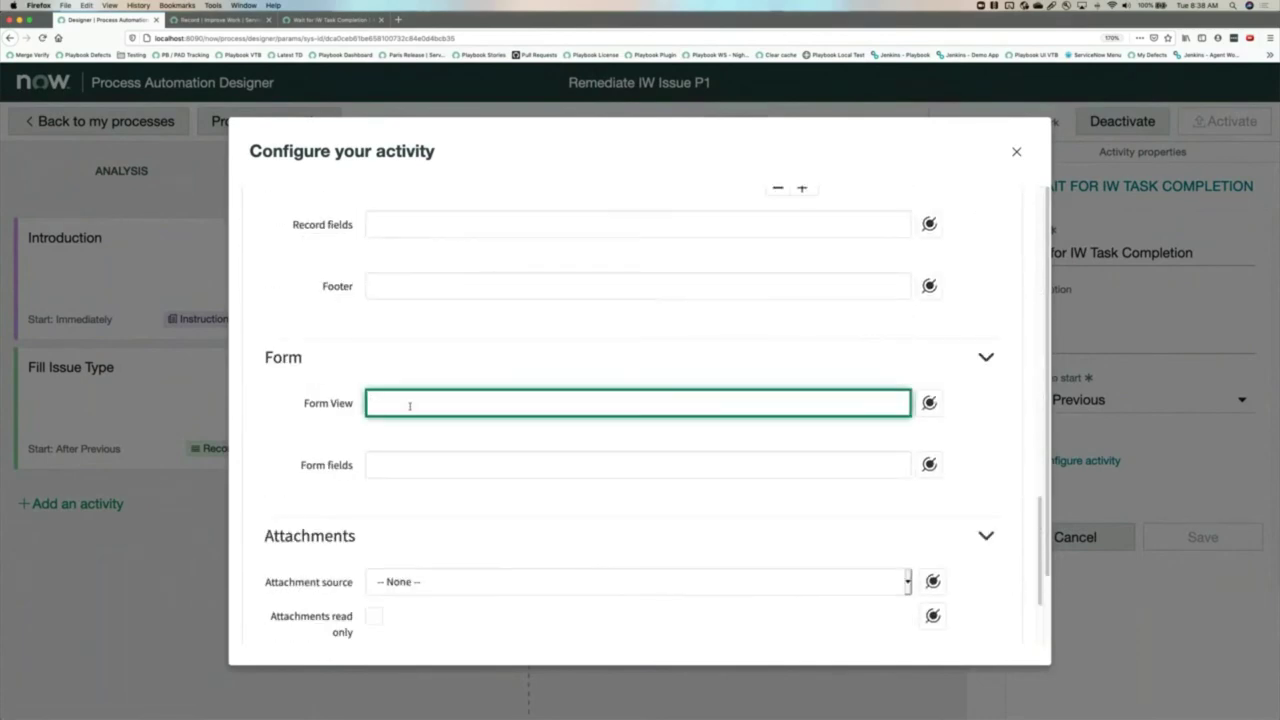
text(playbook)
scroll(361, 481, down, 5)
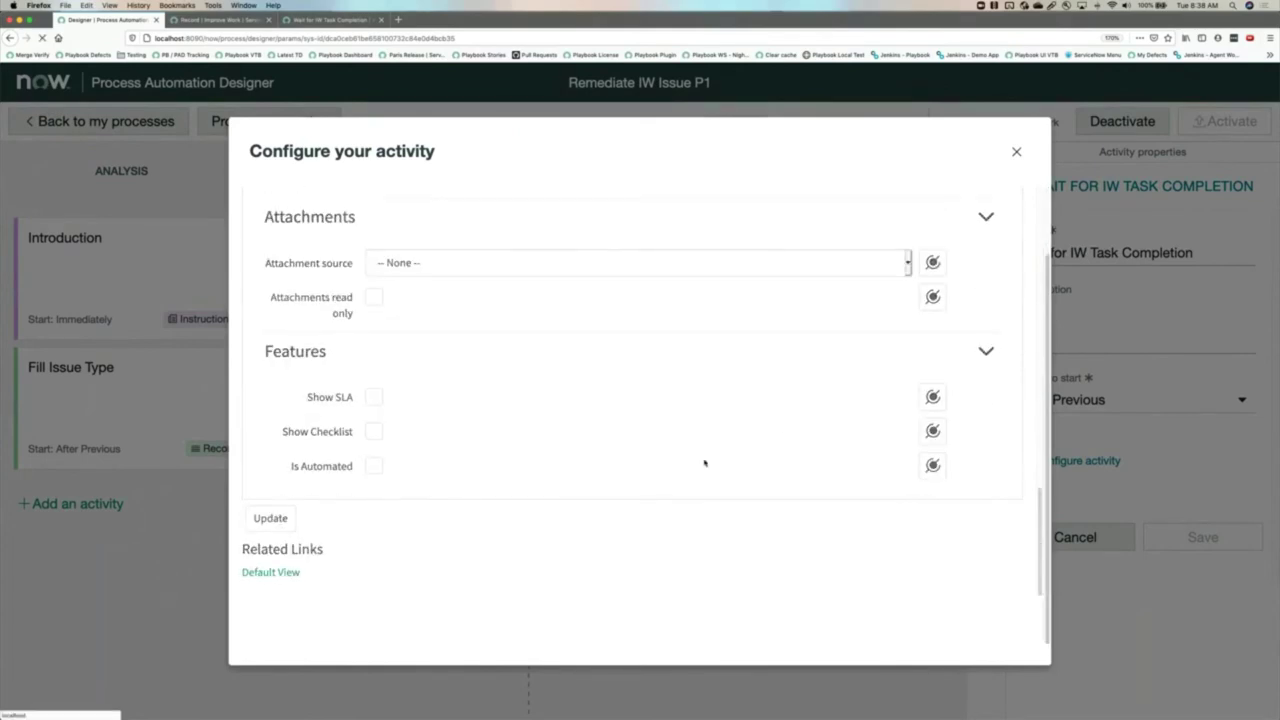
click(1016, 151)
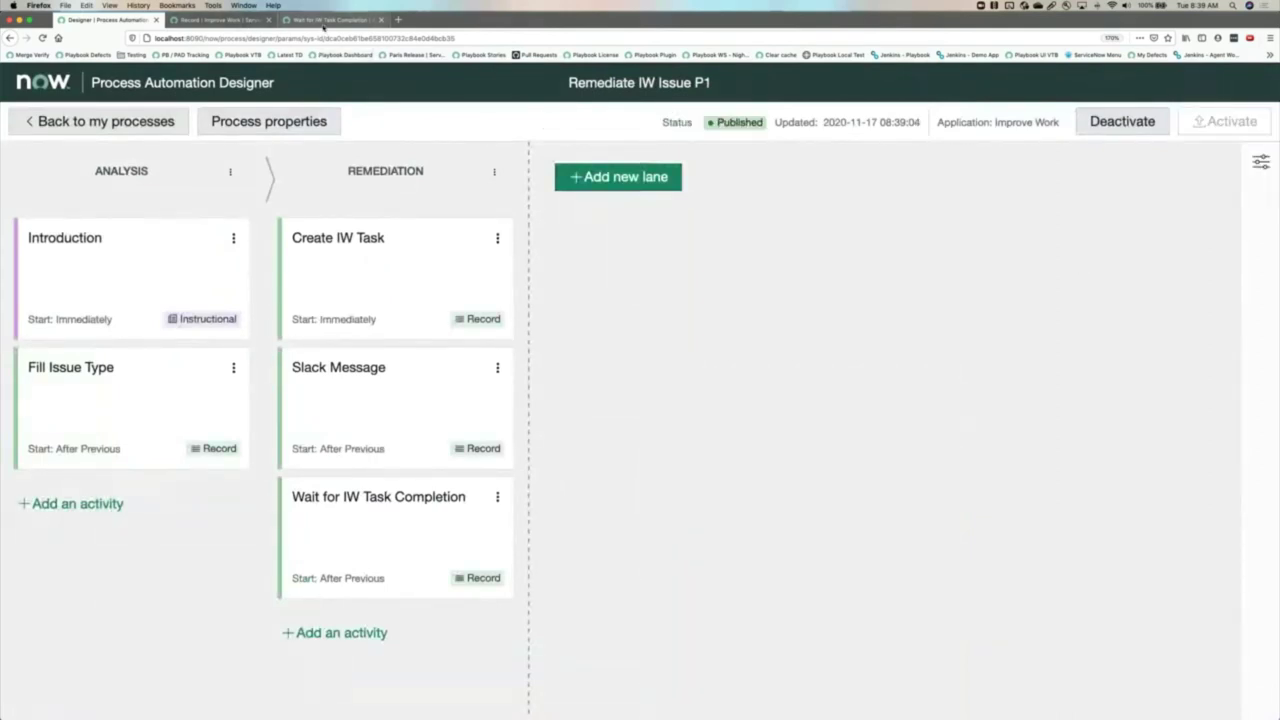
Enable Form fields required on the Close IW Task action assignment and save the record
click(324, 22)
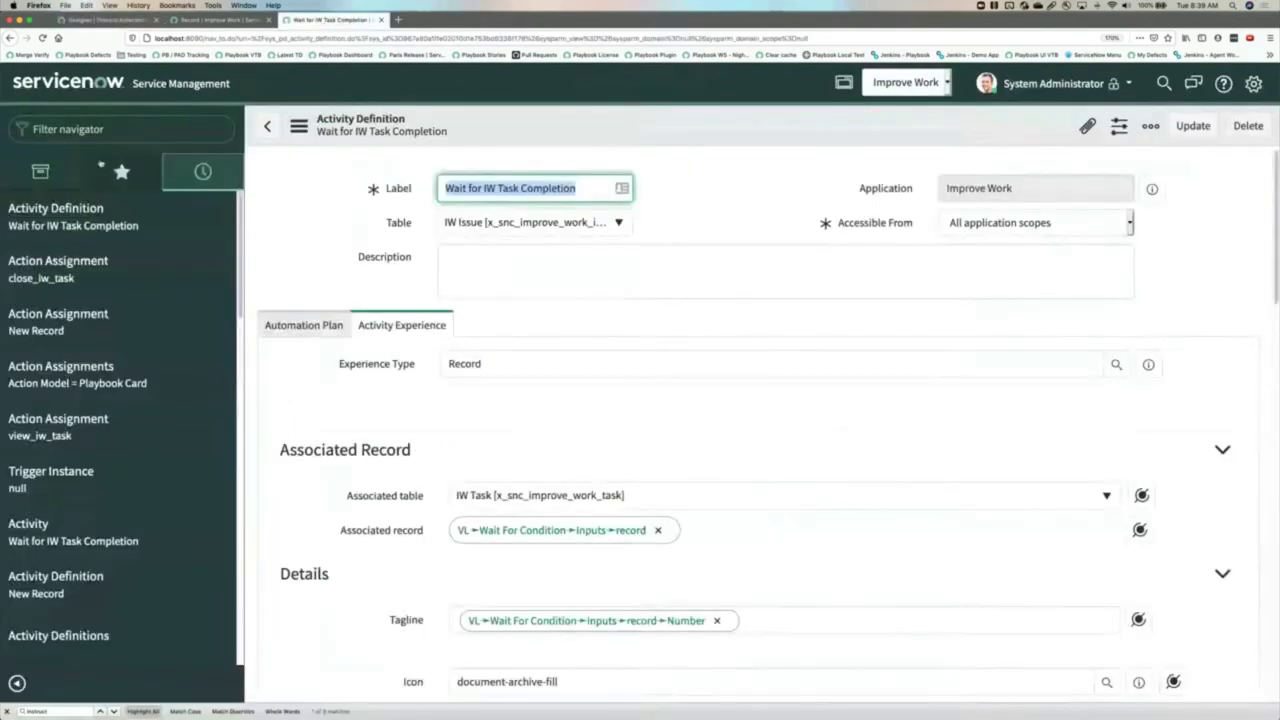
click(70, 280)
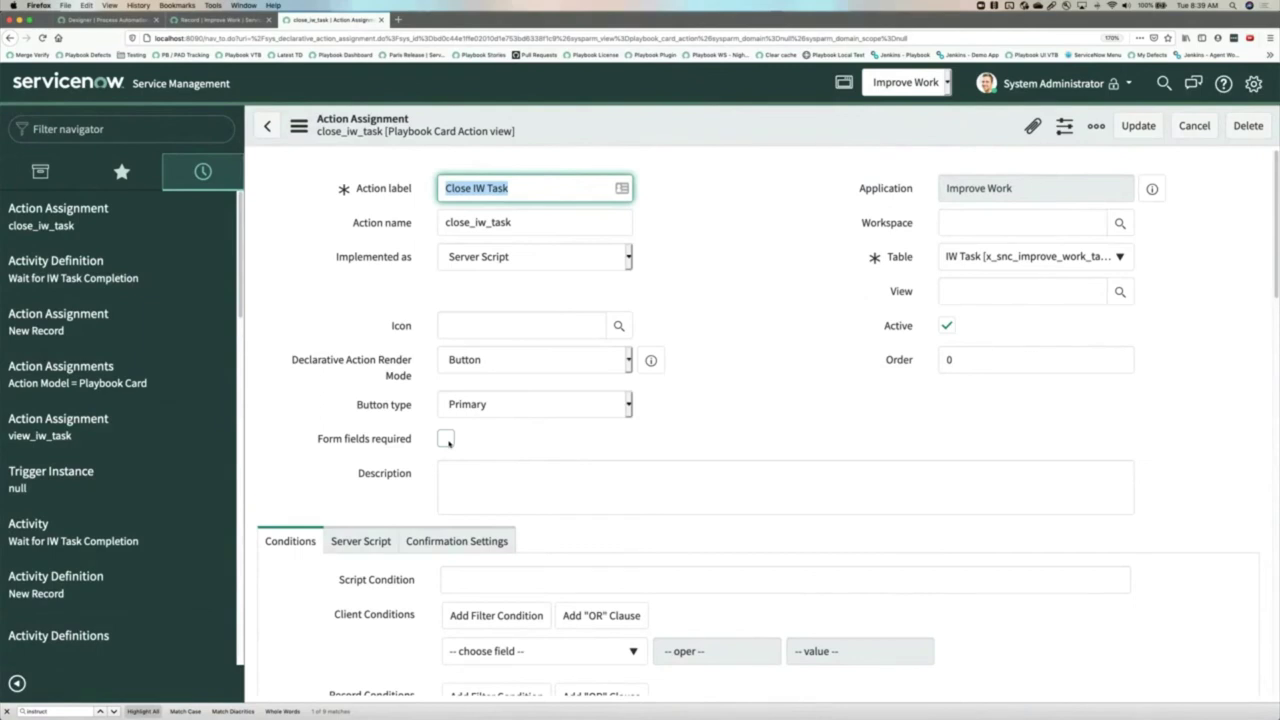
click(446, 440)
right_click(616, 129)
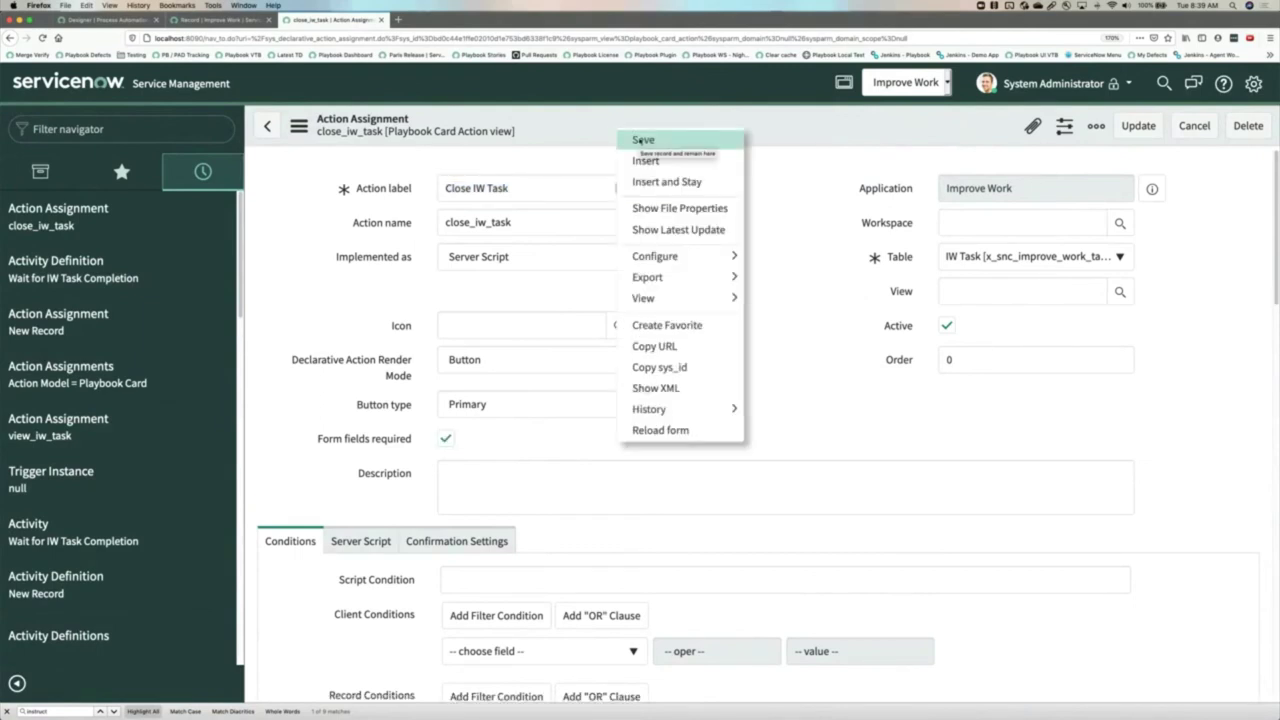
click(641, 141)
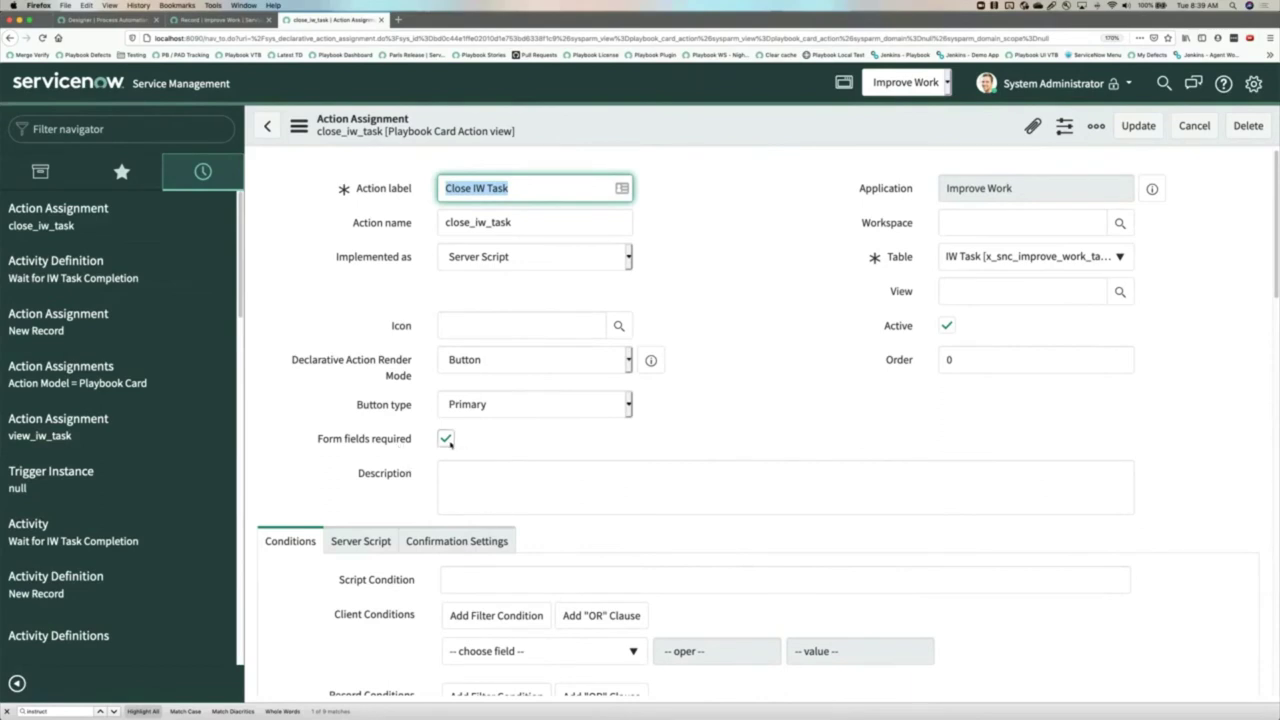
mouse_move(383, 441)
drag(311, 436, 416, 441)
click(313, 478)
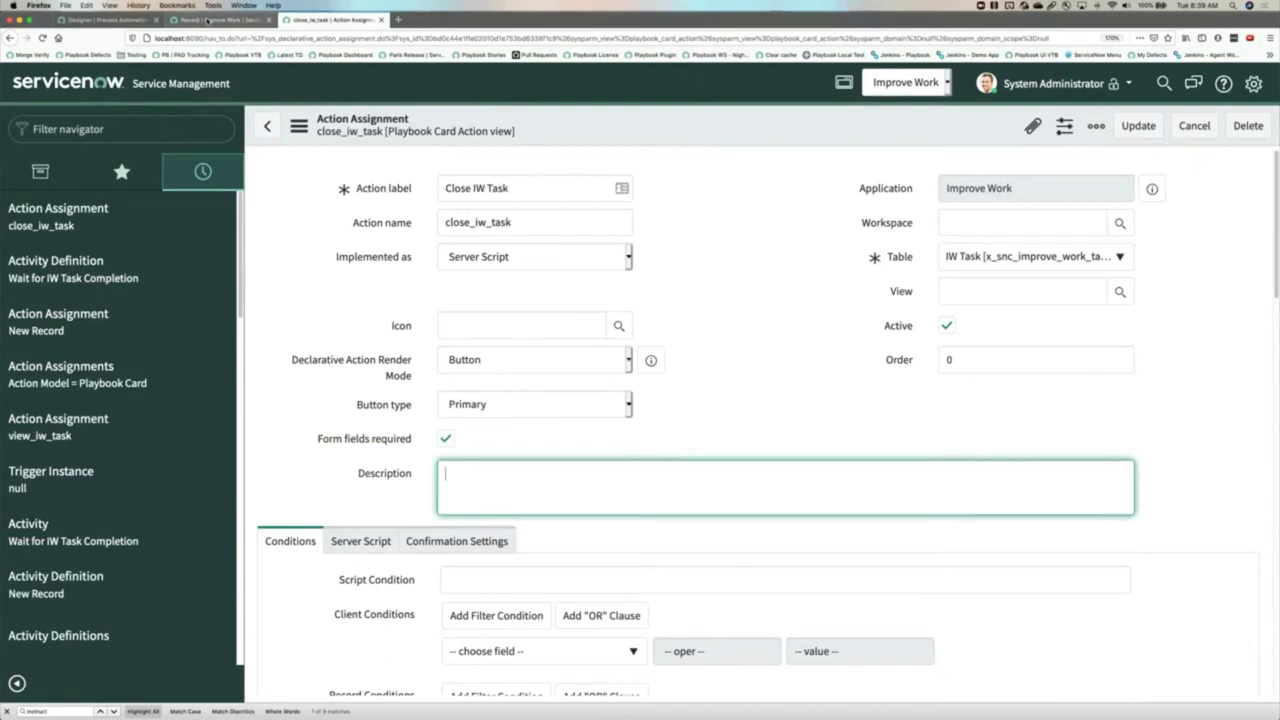
Create a new IW Issue in the workspace with the short description "Another one!" and save it
click(207, 20)
click(300, 123)
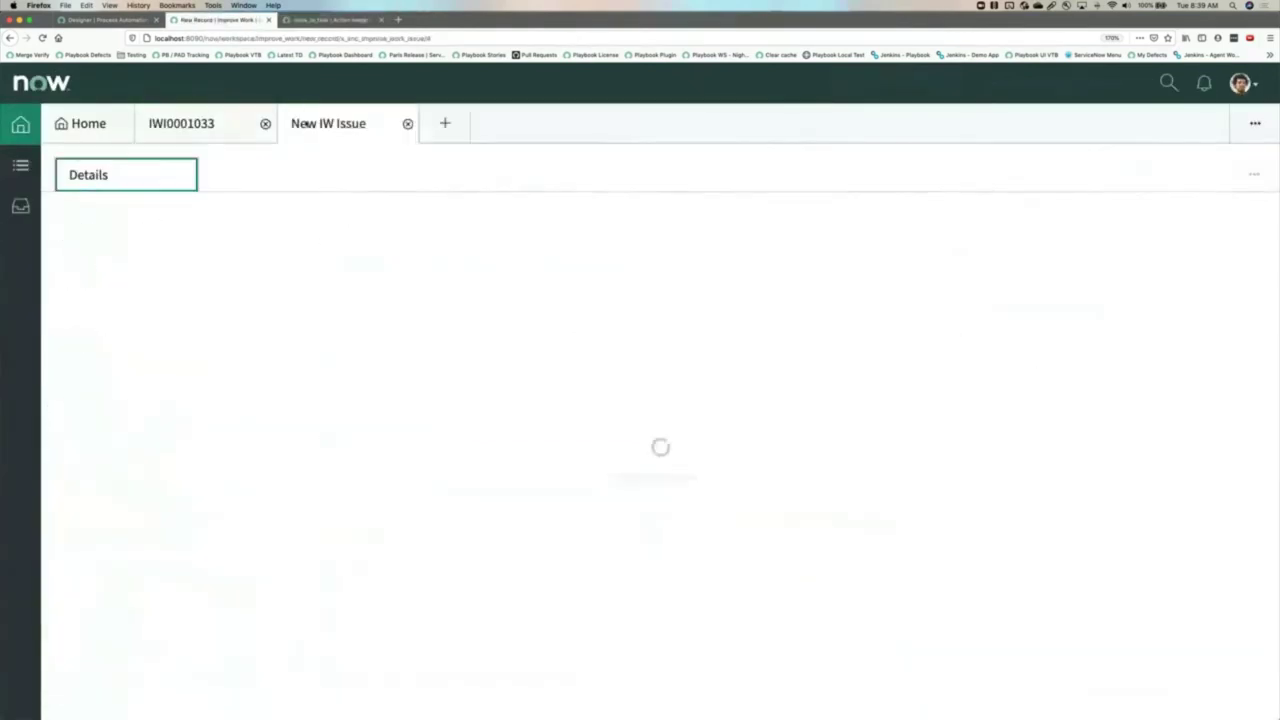
click(152, 419)
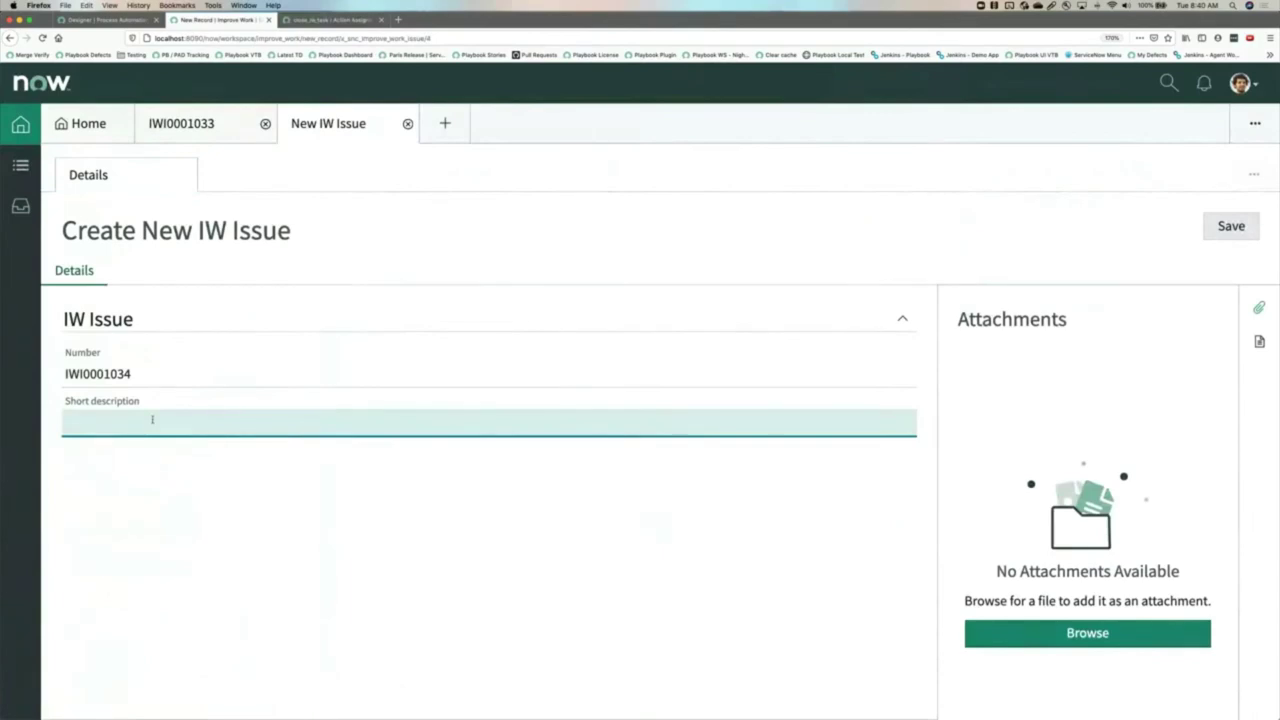
text(Another one!)
click(1230, 226)
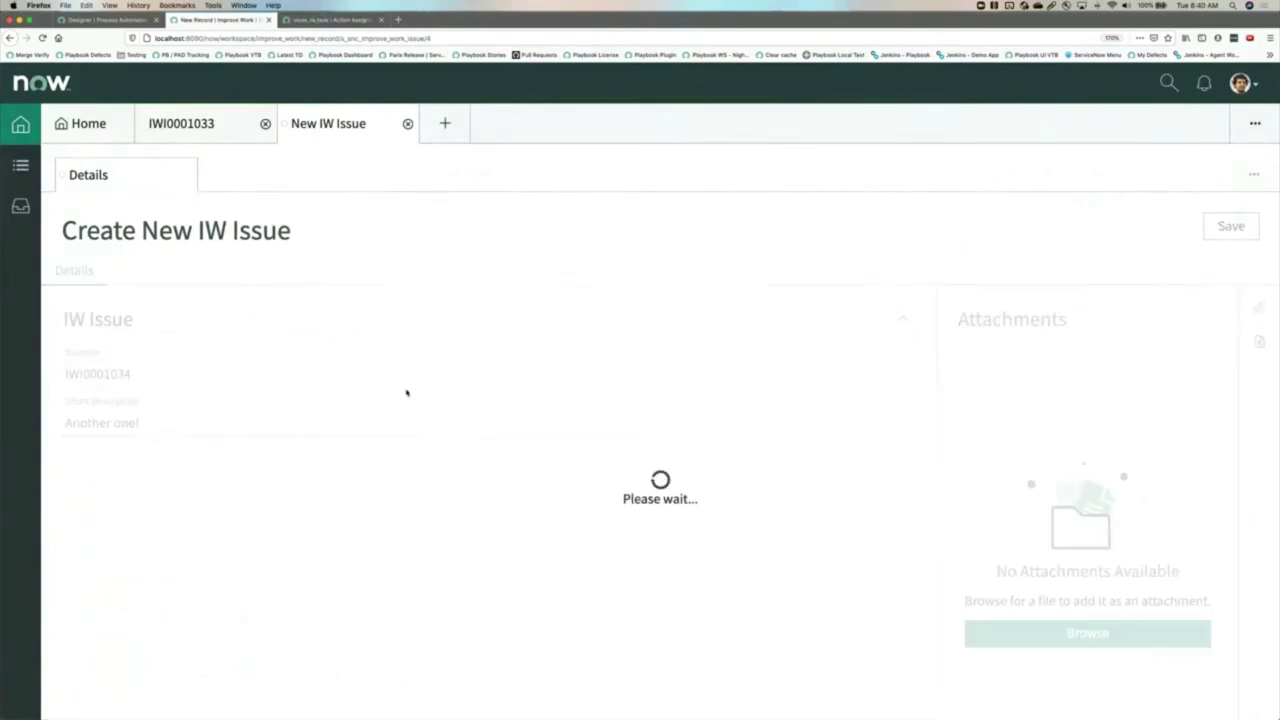
In the new issue's IW Playbook, complete the Introduction, then set the Issue Type to Idea and save the issue
click(146, 330)
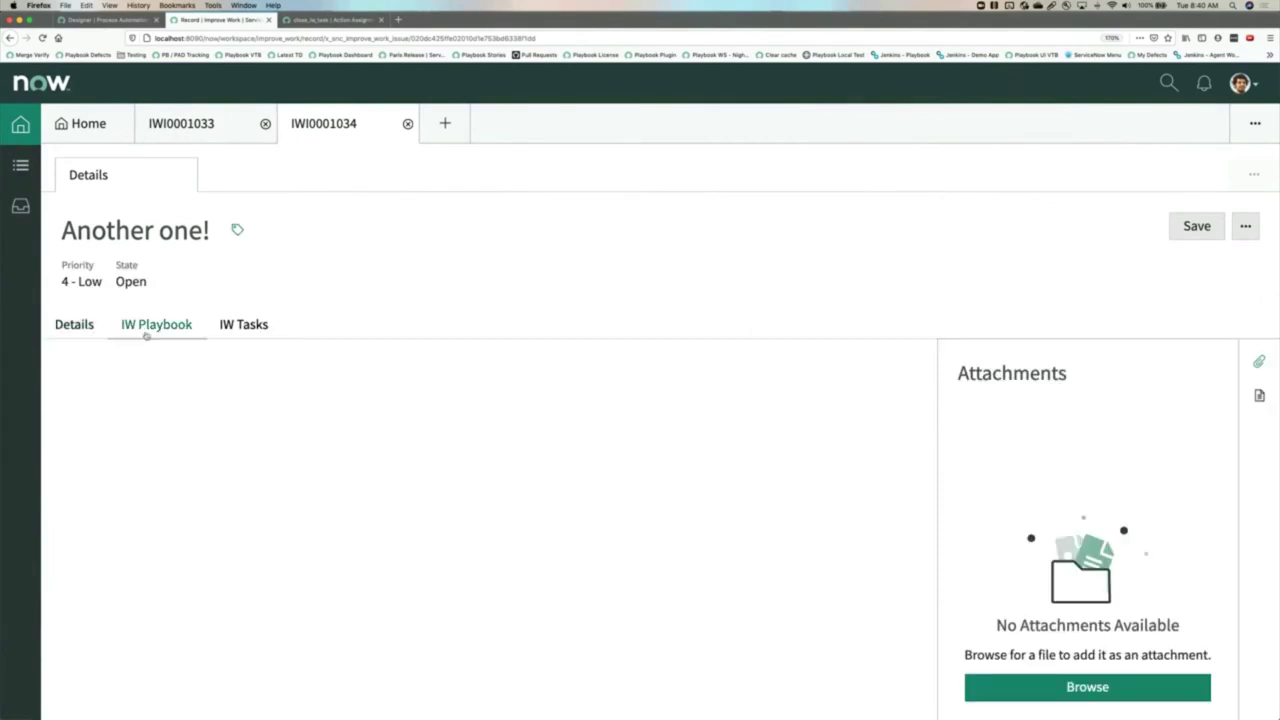
click(862, 580)
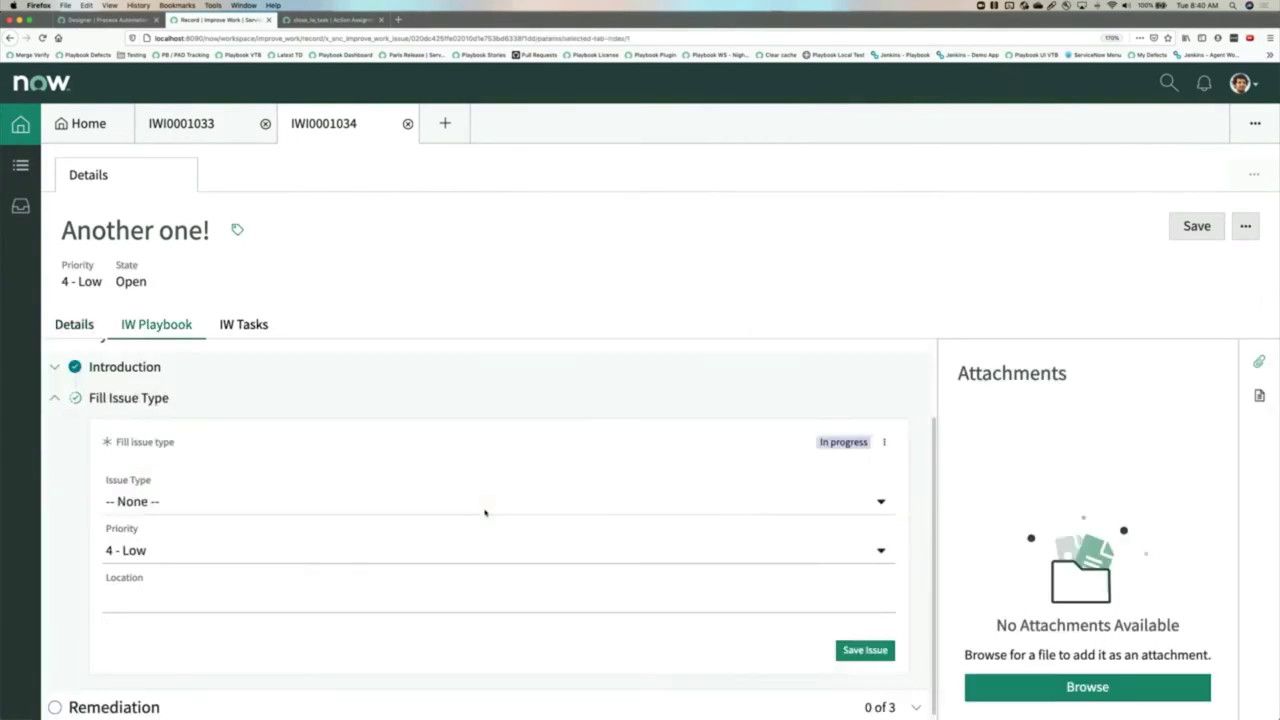
click(200, 496)
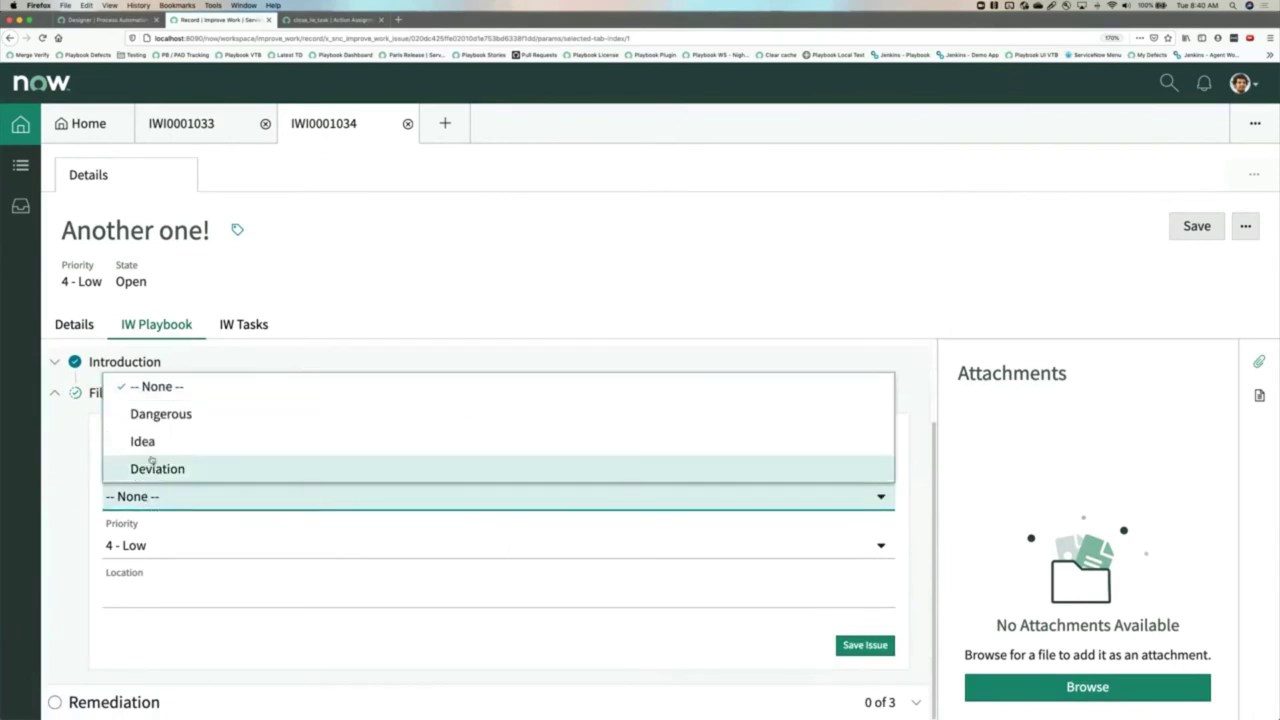
click(180, 440)
click(865, 645)
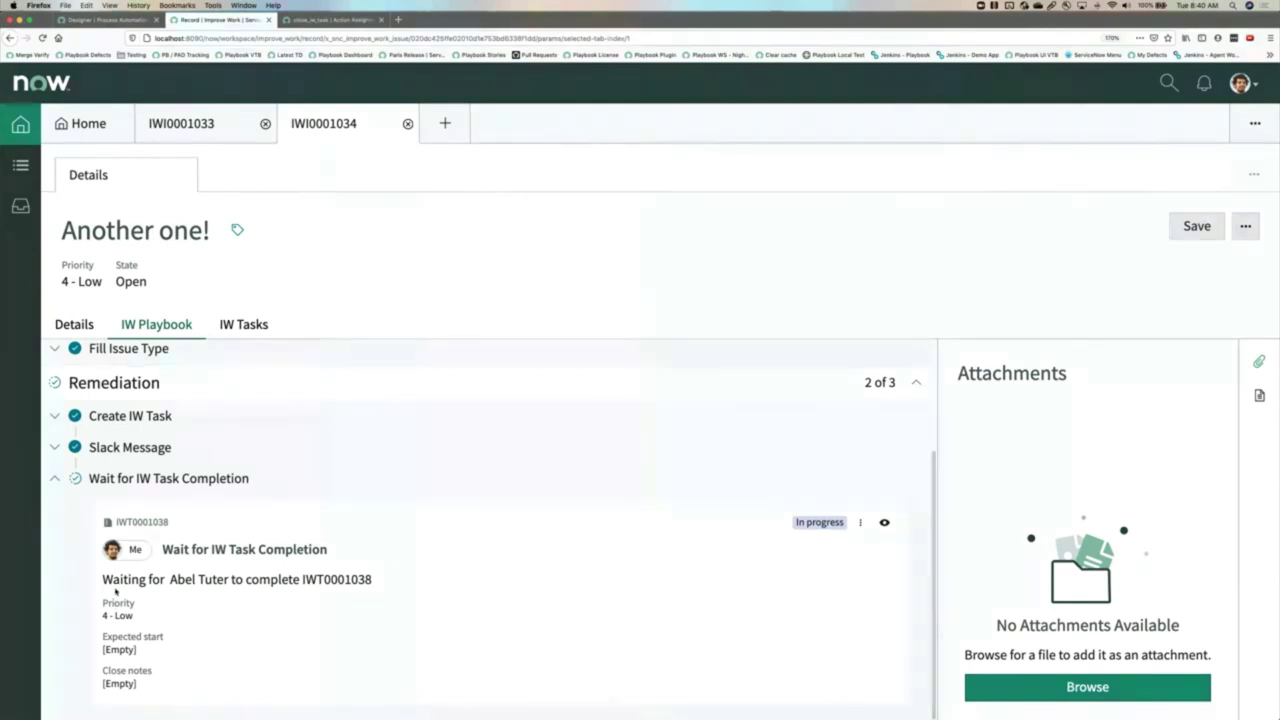
Impersonate the user assigned to the new IW task and reload the issue's workspace record
click(300, 20)
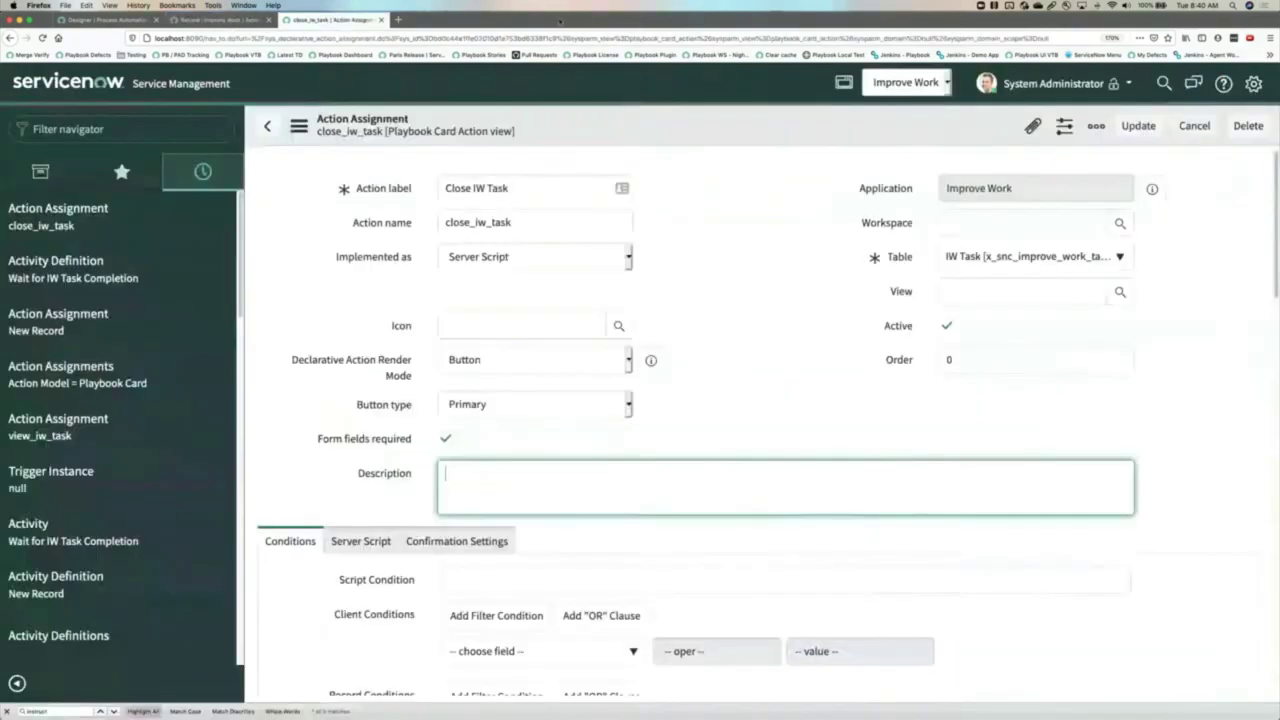
click(1055, 83)
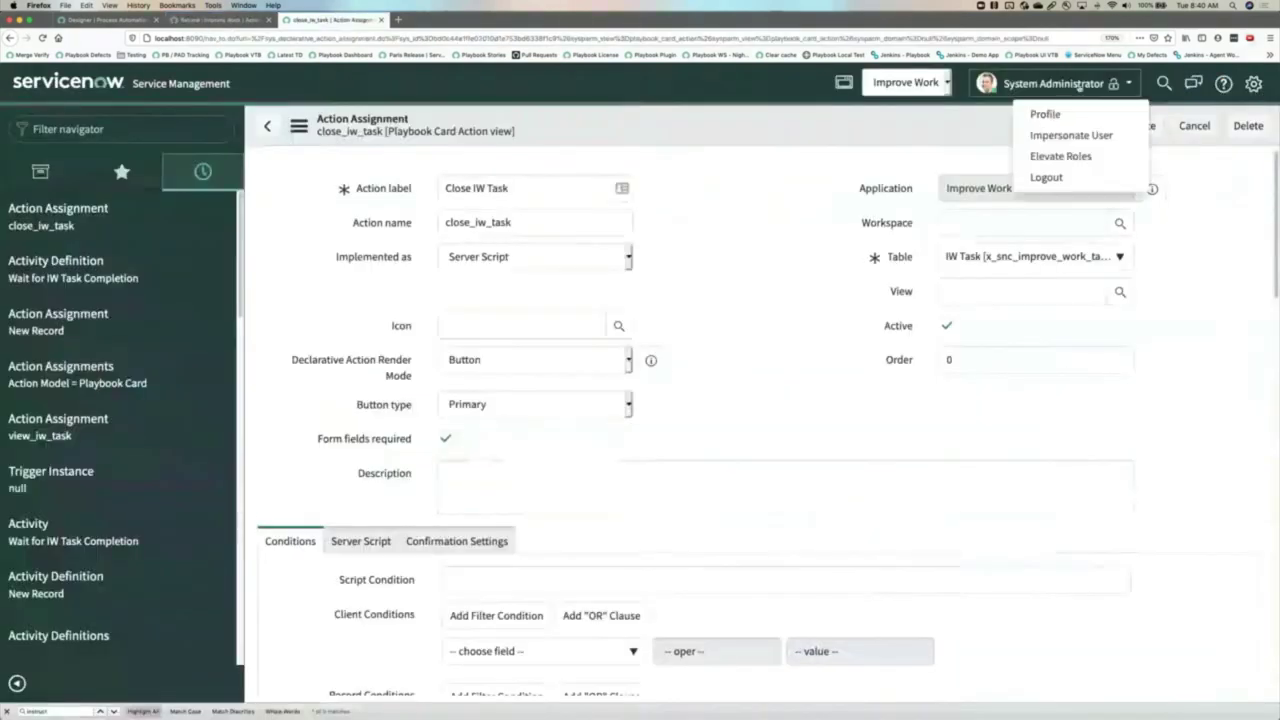
click(1071, 135)
click(585, 244)
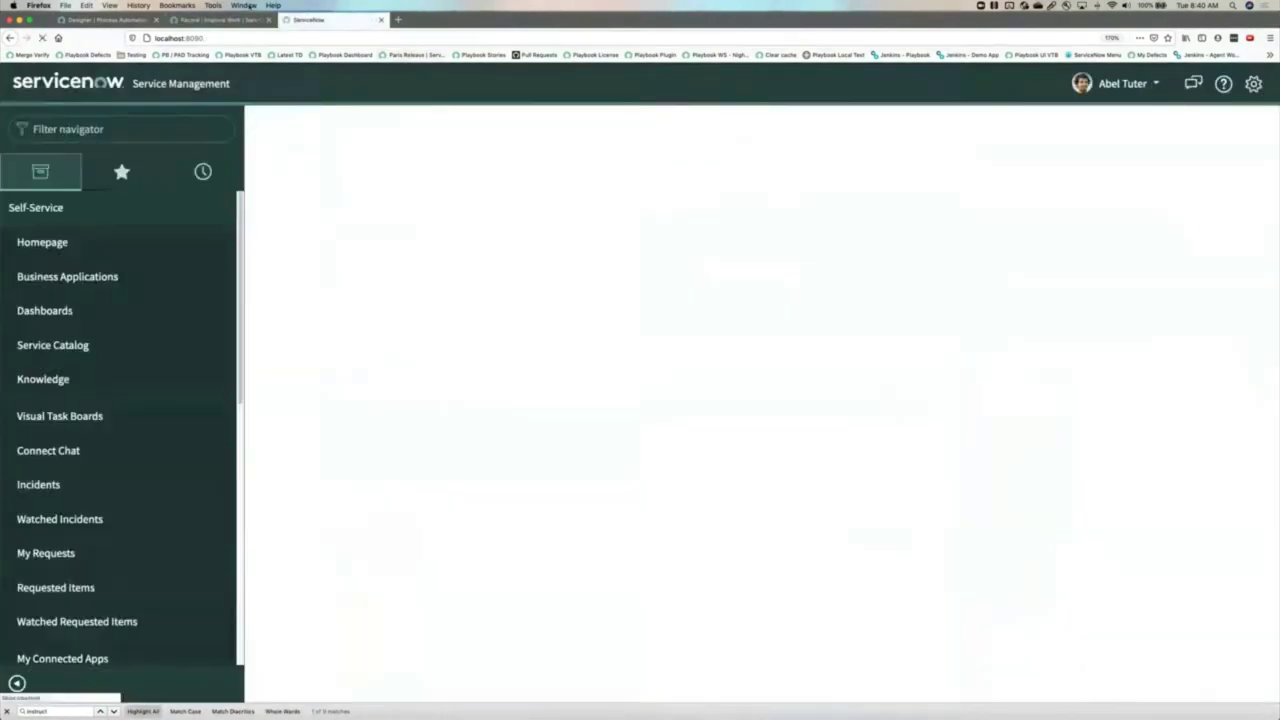
click(220, 20)
click(42, 38)
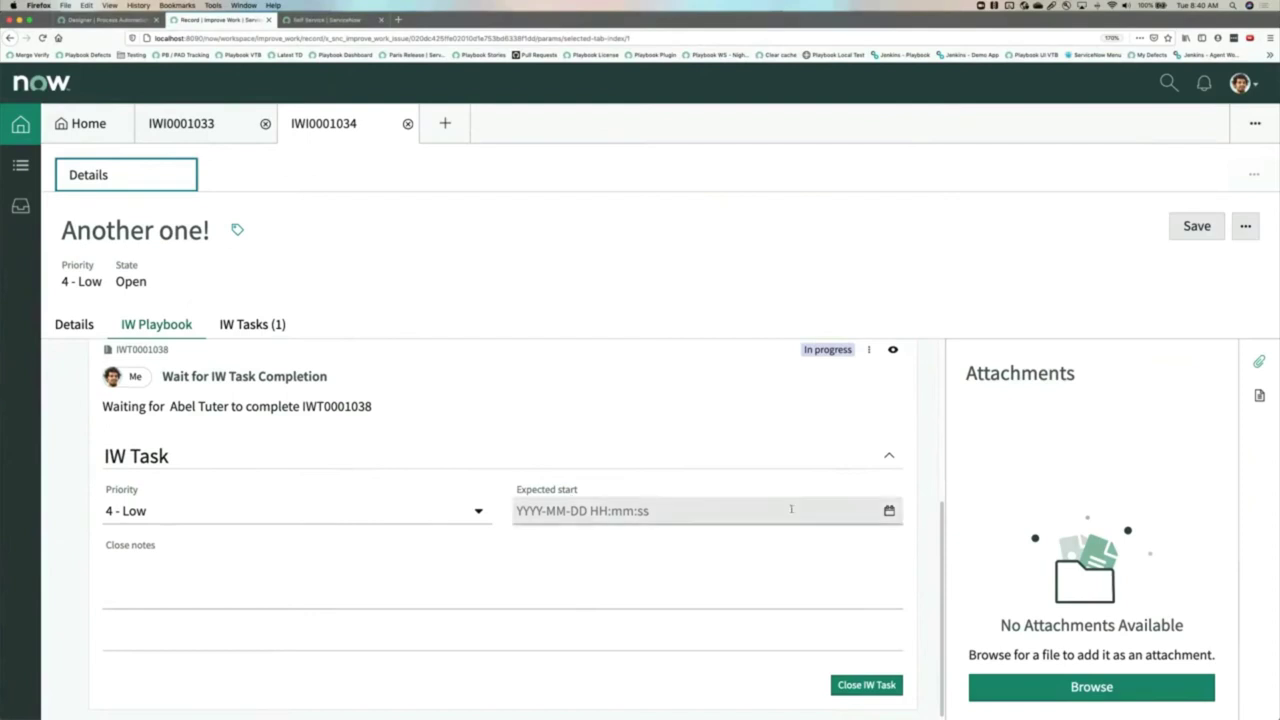
click(889, 511)
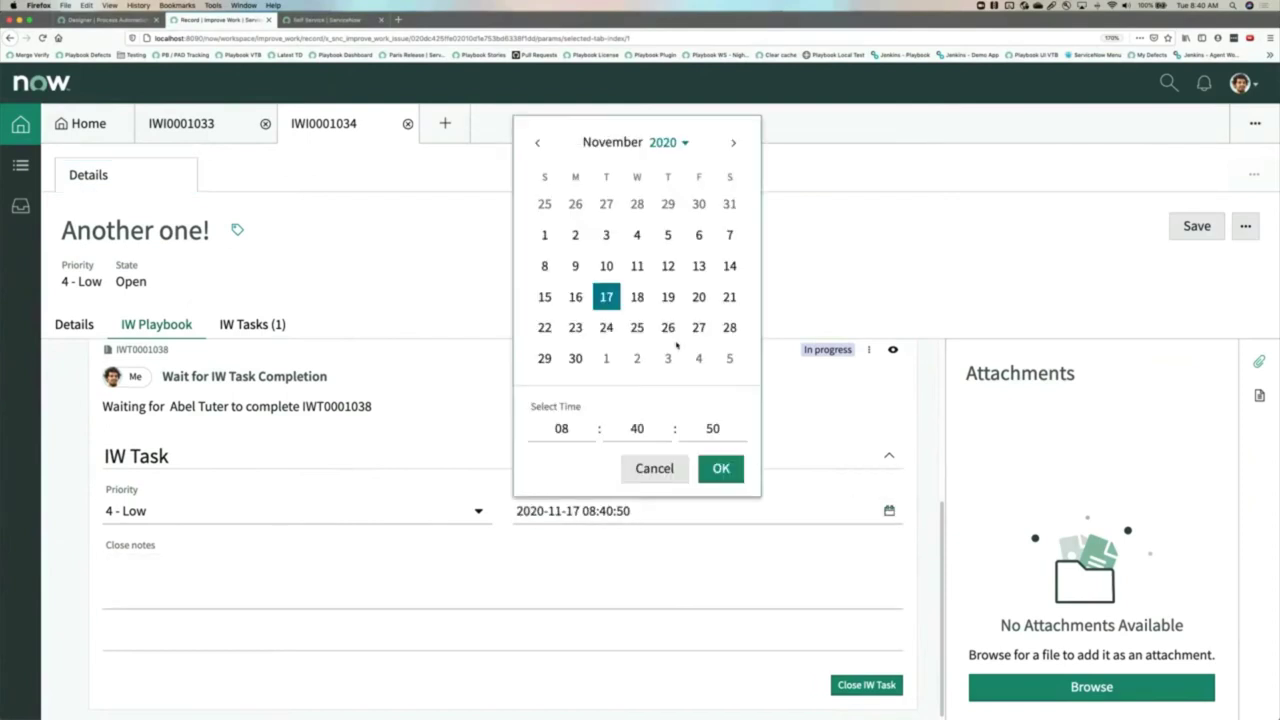
click(607, 327)
click(172, 510)
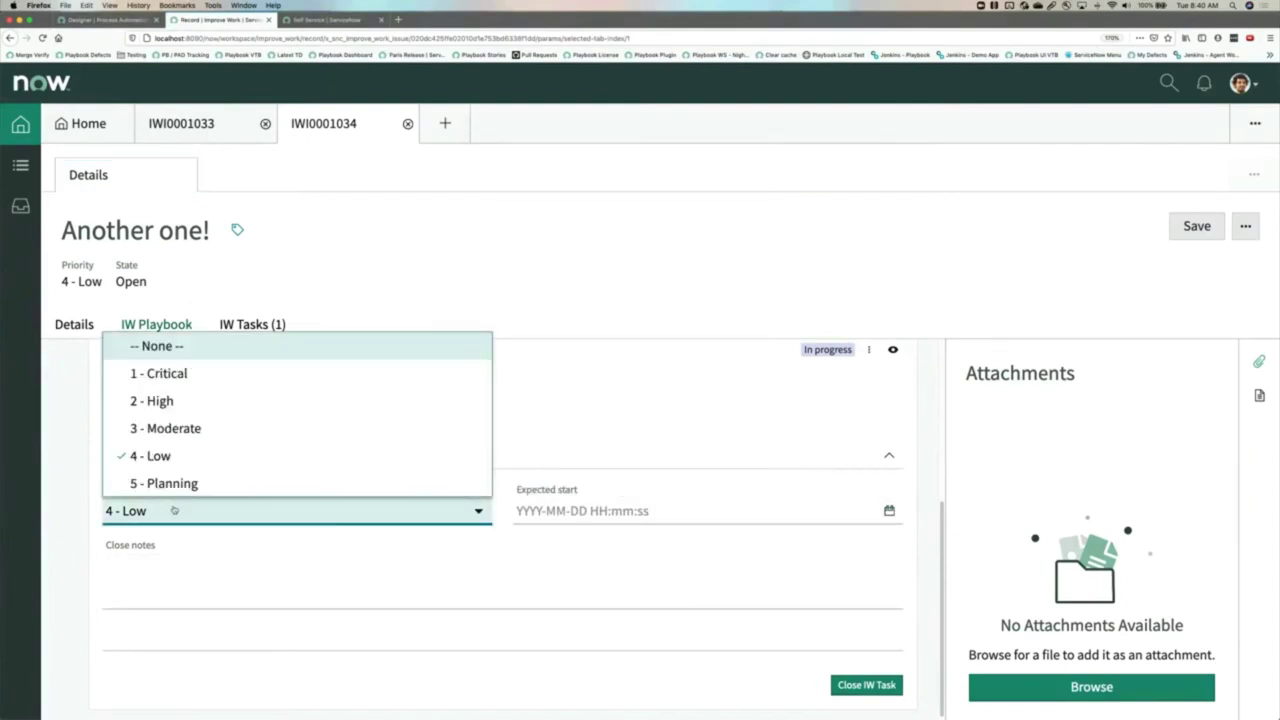
click(166, 428)
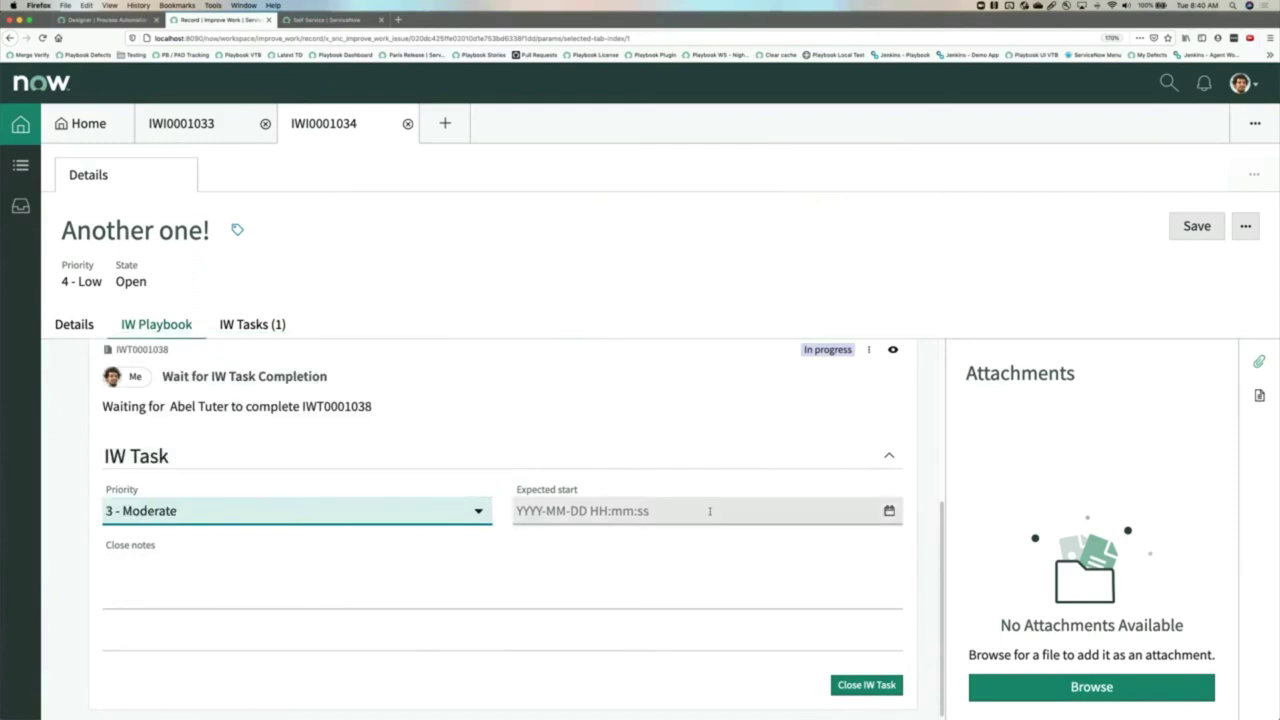
key(Tab)
click(894, 511)
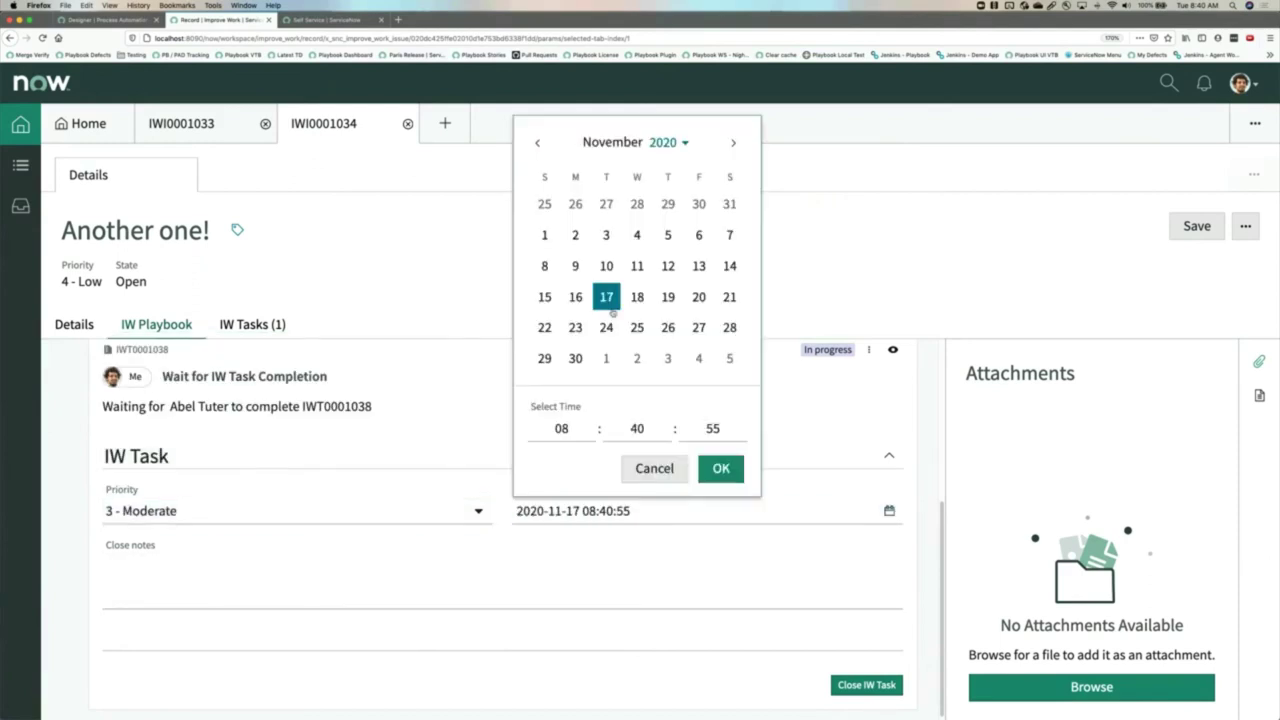
click(606, 327)
click(720, 468)
Enter the close notes "I'll do this next week", close the IW task, and expand its Wait for IW Task Completion card
click(444, 588)
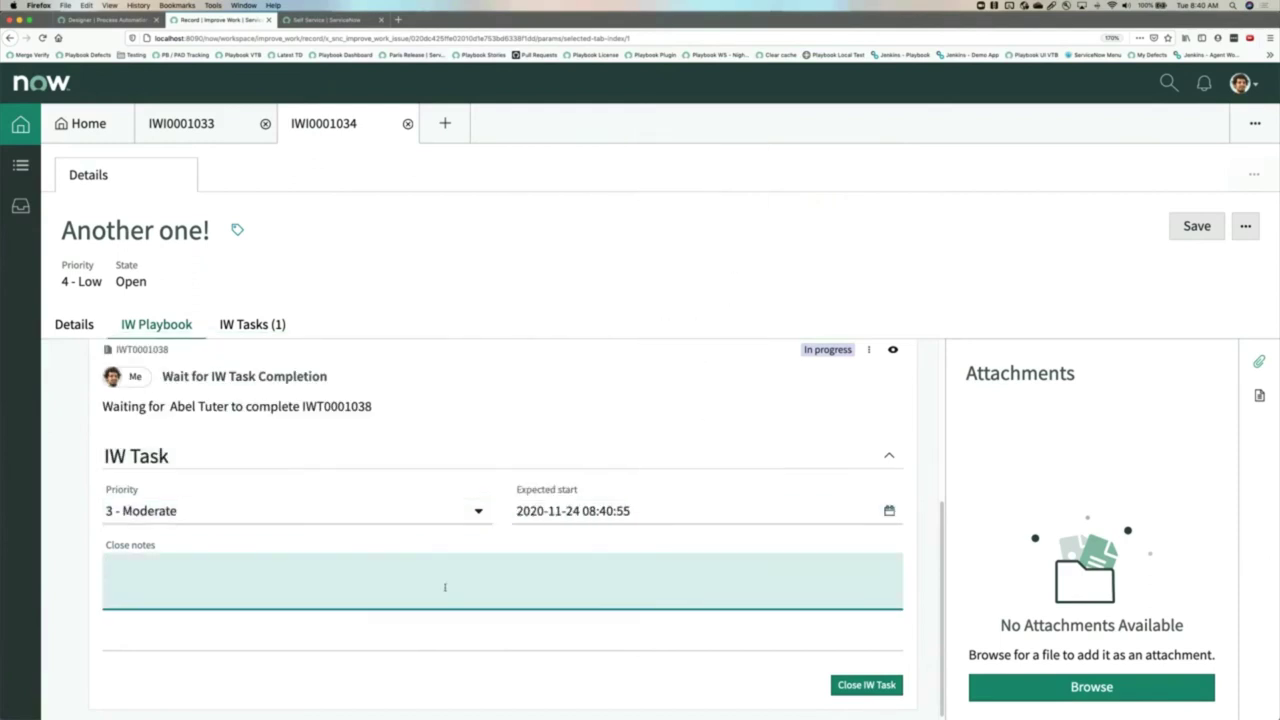
text(I'll do this next week)
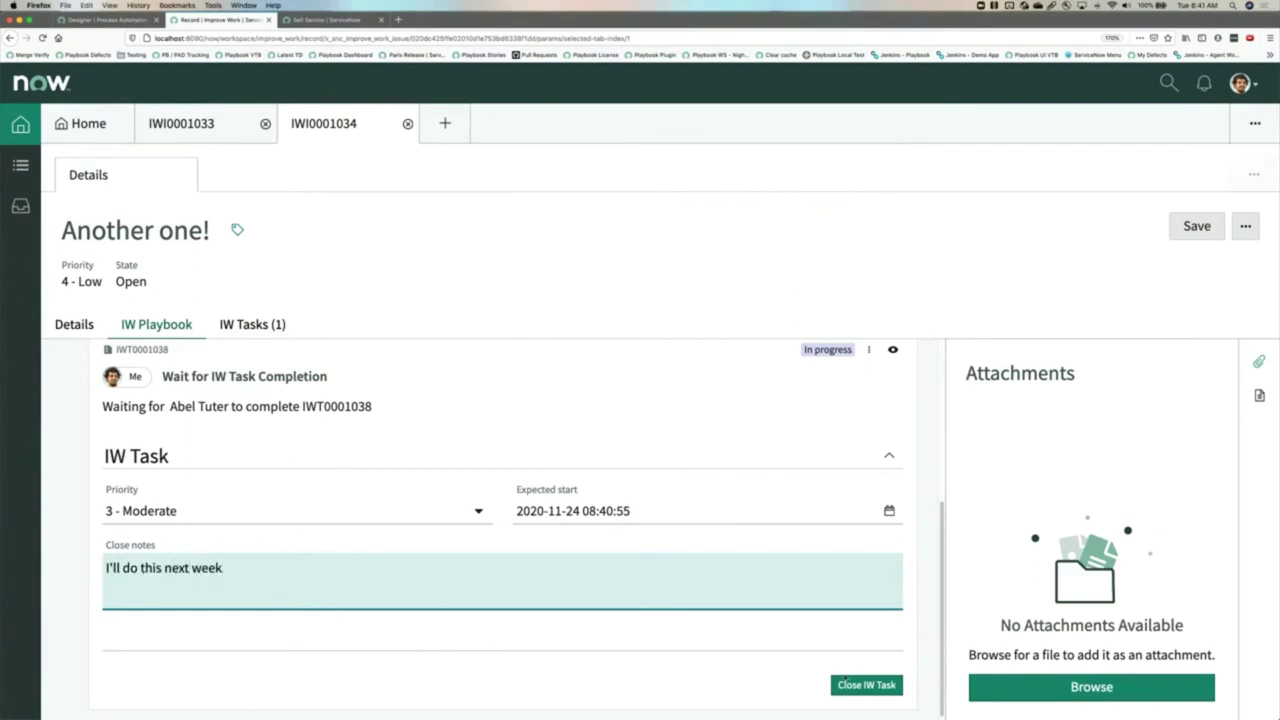
click(865, 685)
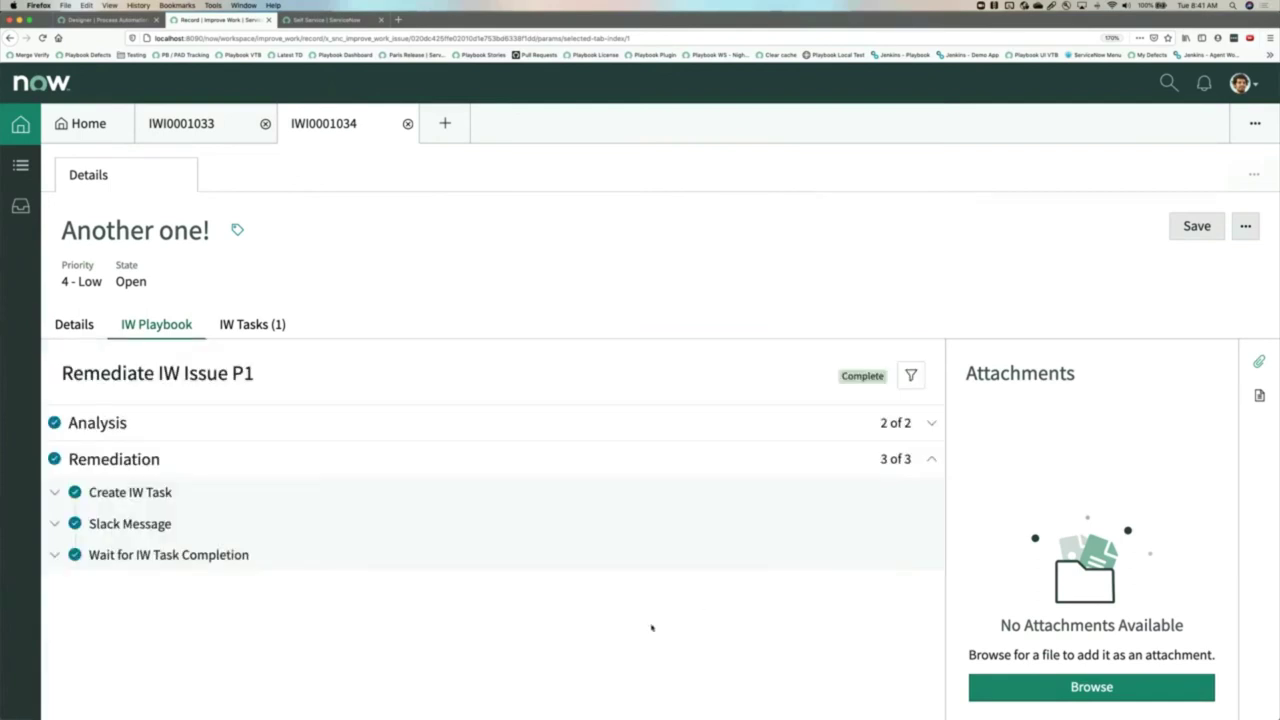
click(55, 557)
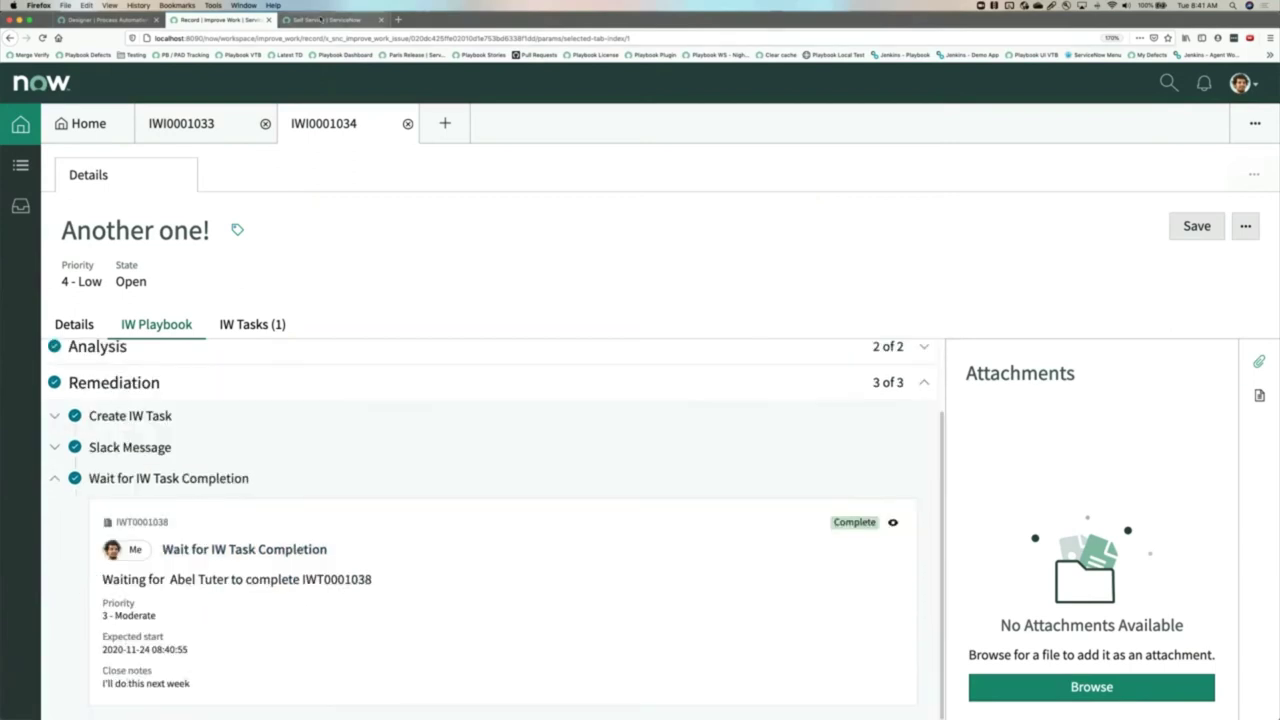
End the assigned user's impersonation from the platform page to restore the administrator session
click(320, 19)
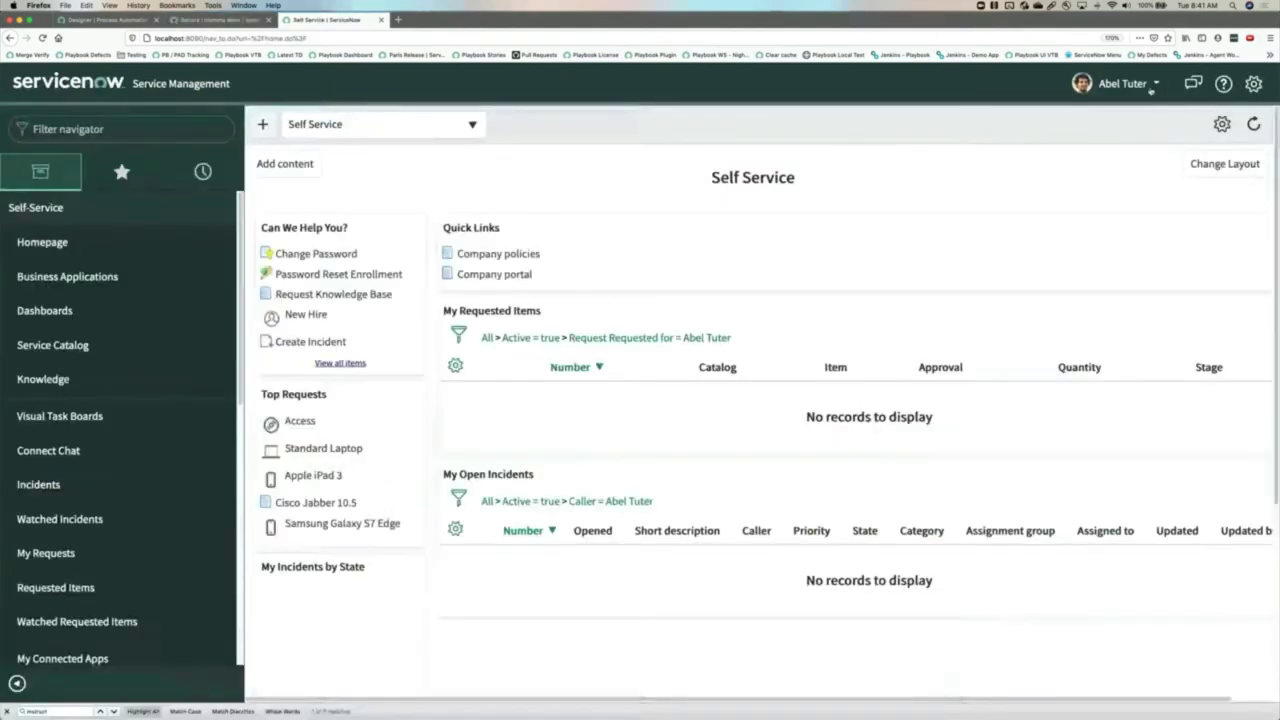
click(1125, 83)
click(1100, 134)
Reopen the Close IW Task action assignment from the recent Playbook Card action assignments and review its record conditions and access requirements
click(203, 171)
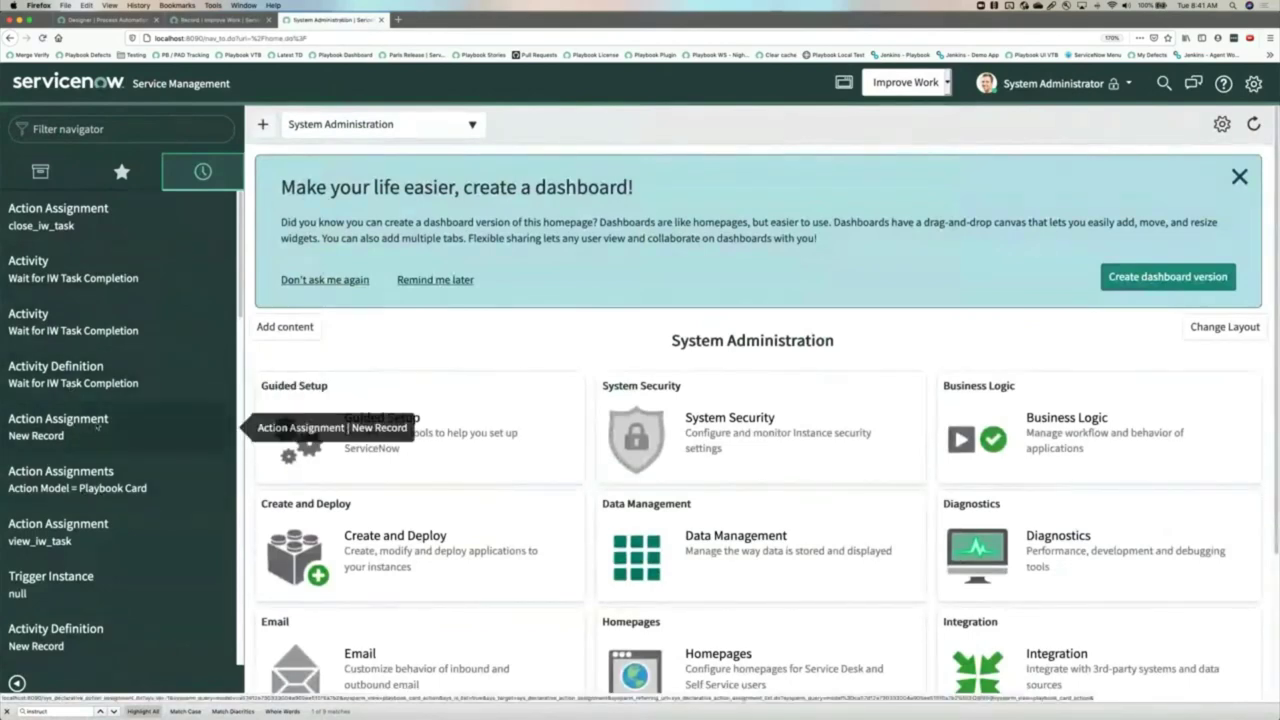
click(92, 473)
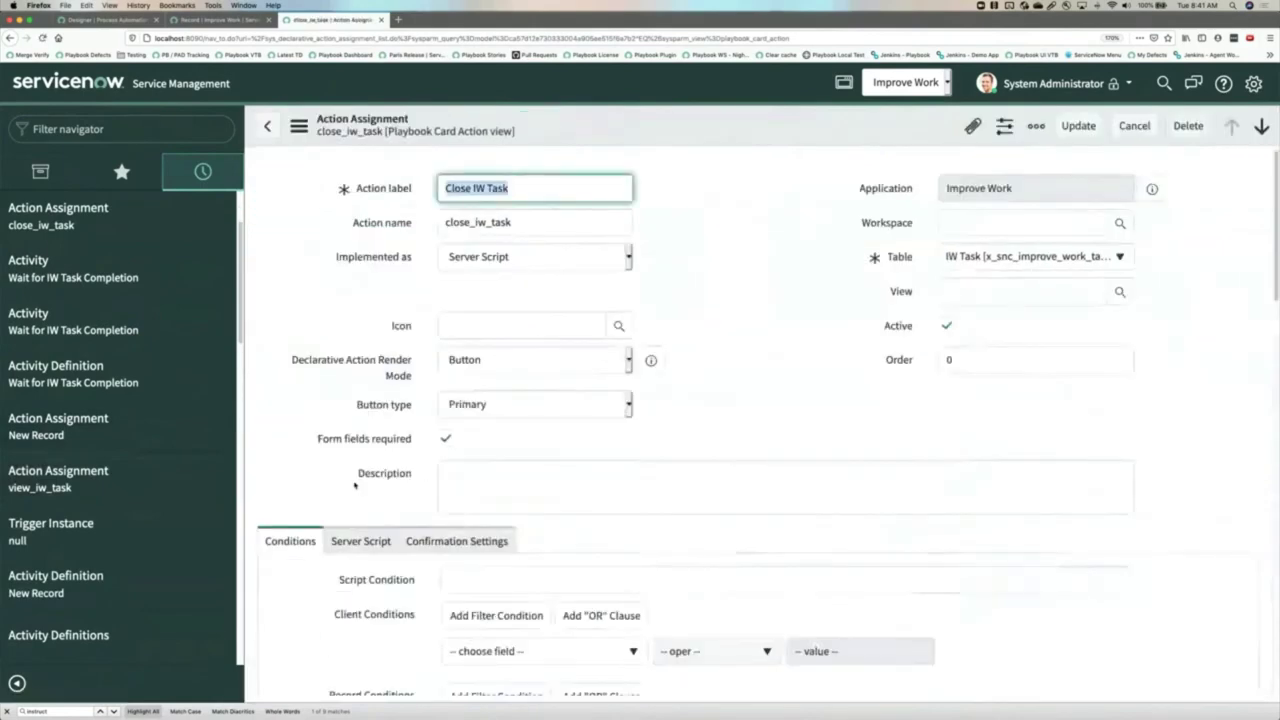
scroll(357, 338, down, 5)
scroll(810, 230, down, 5)
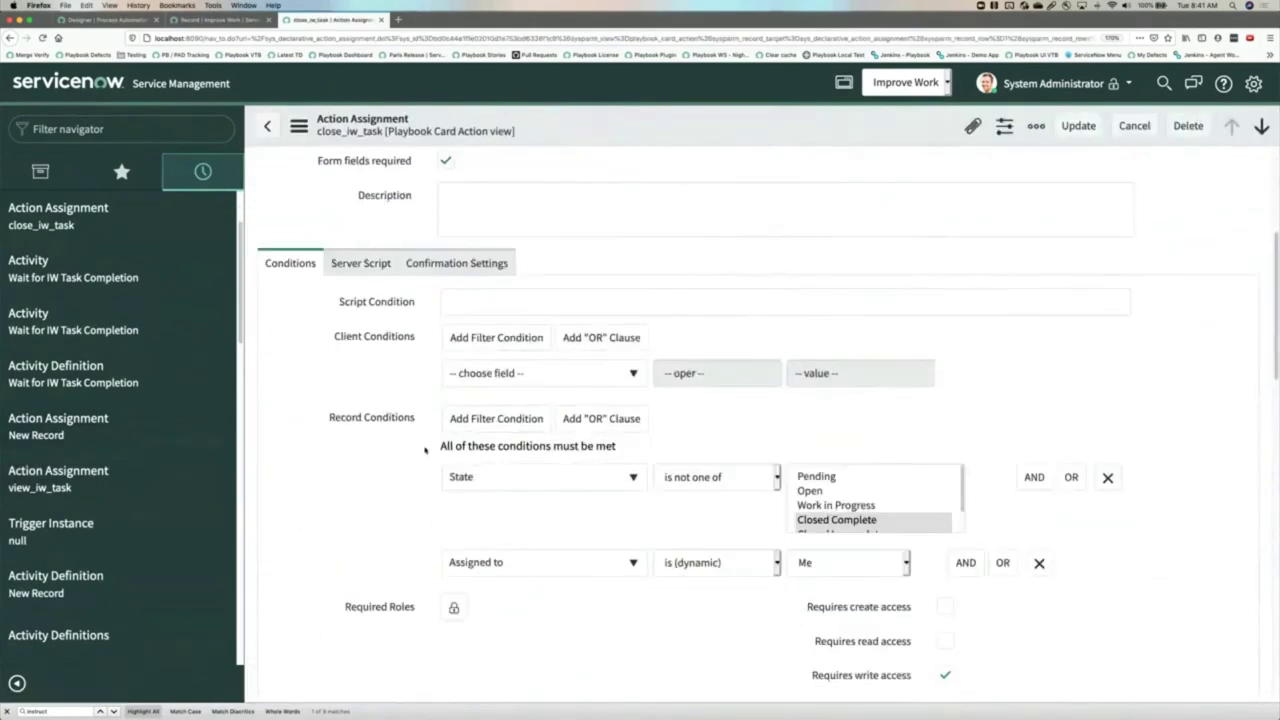
scroll(810, 232, down, 2)
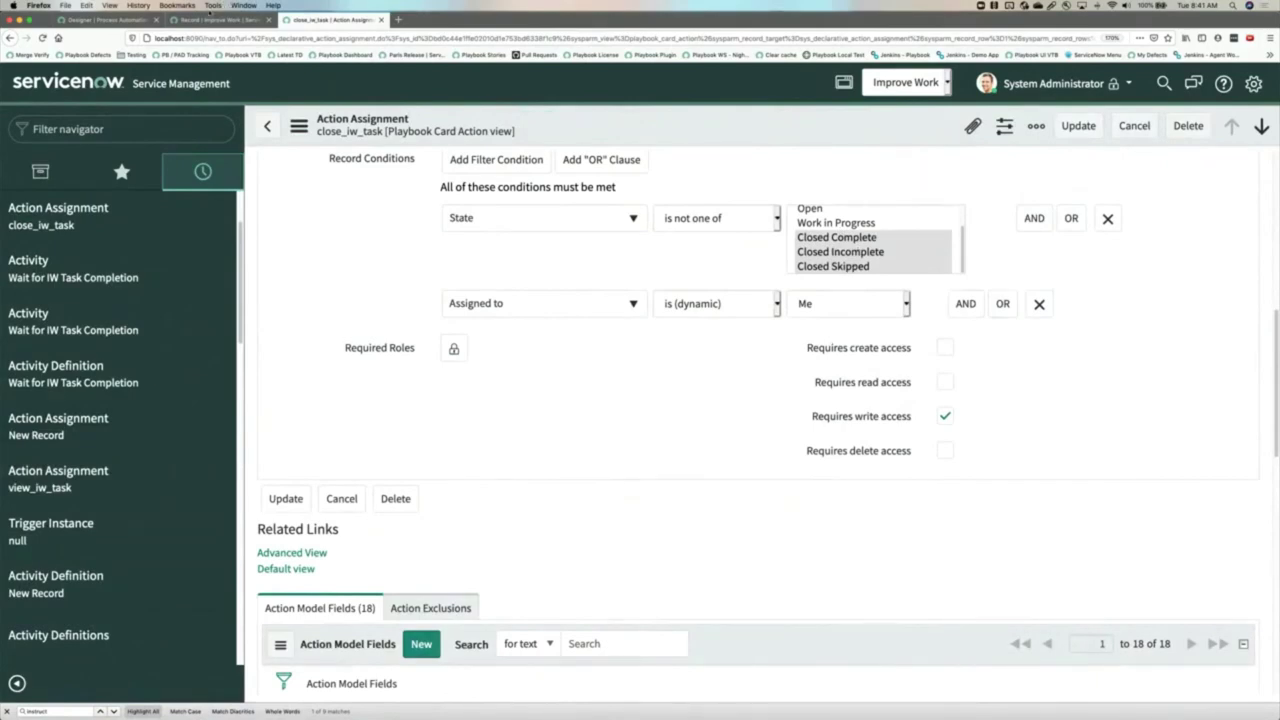
click(208, 20)
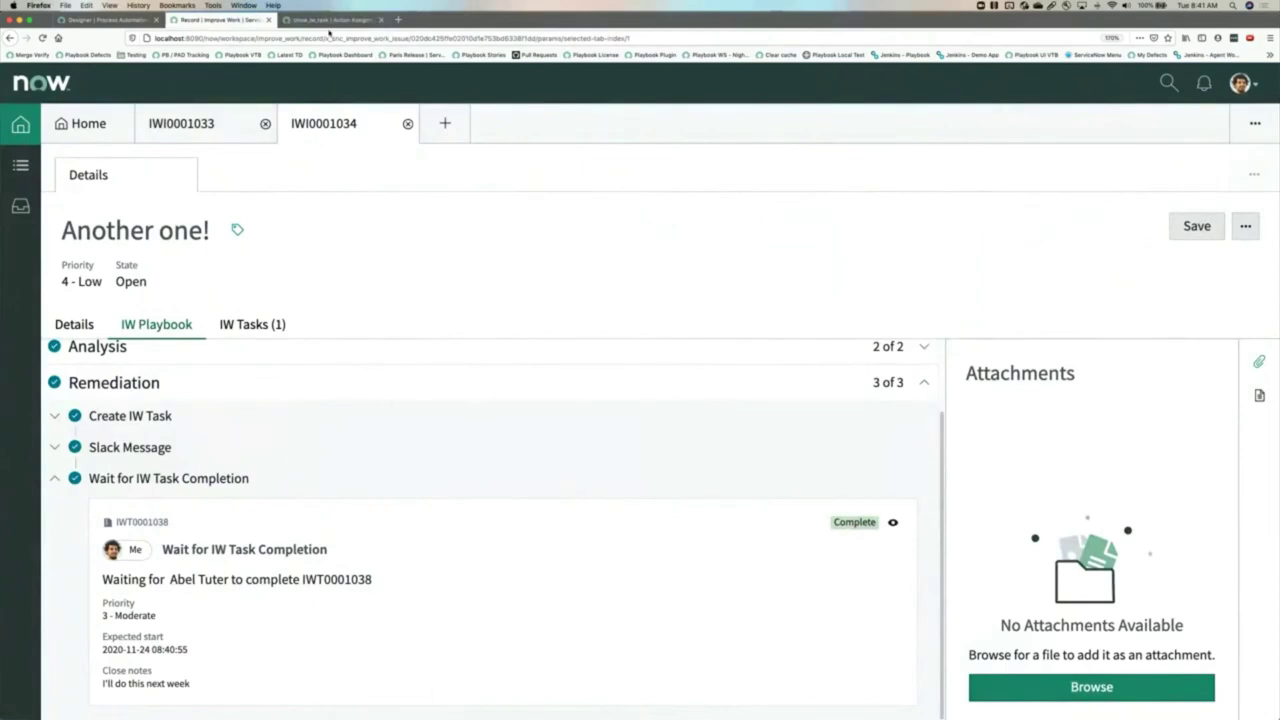
click(330, 20)
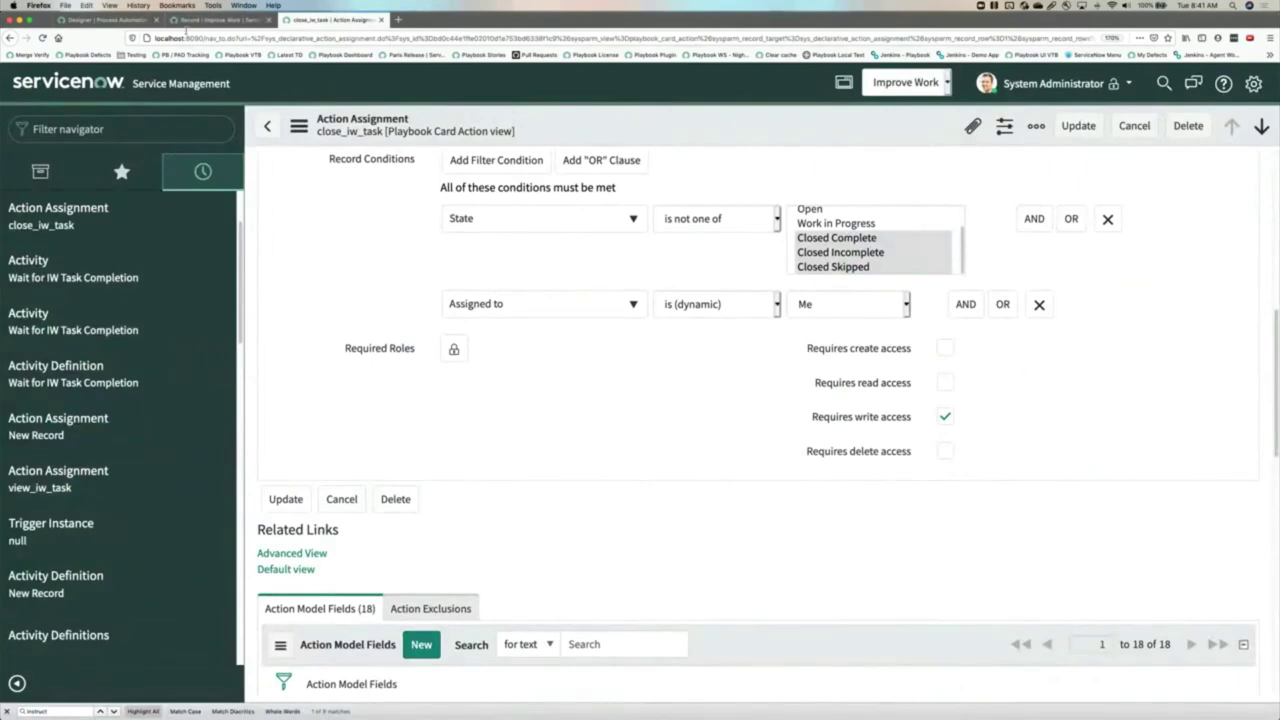
click(220, 20)
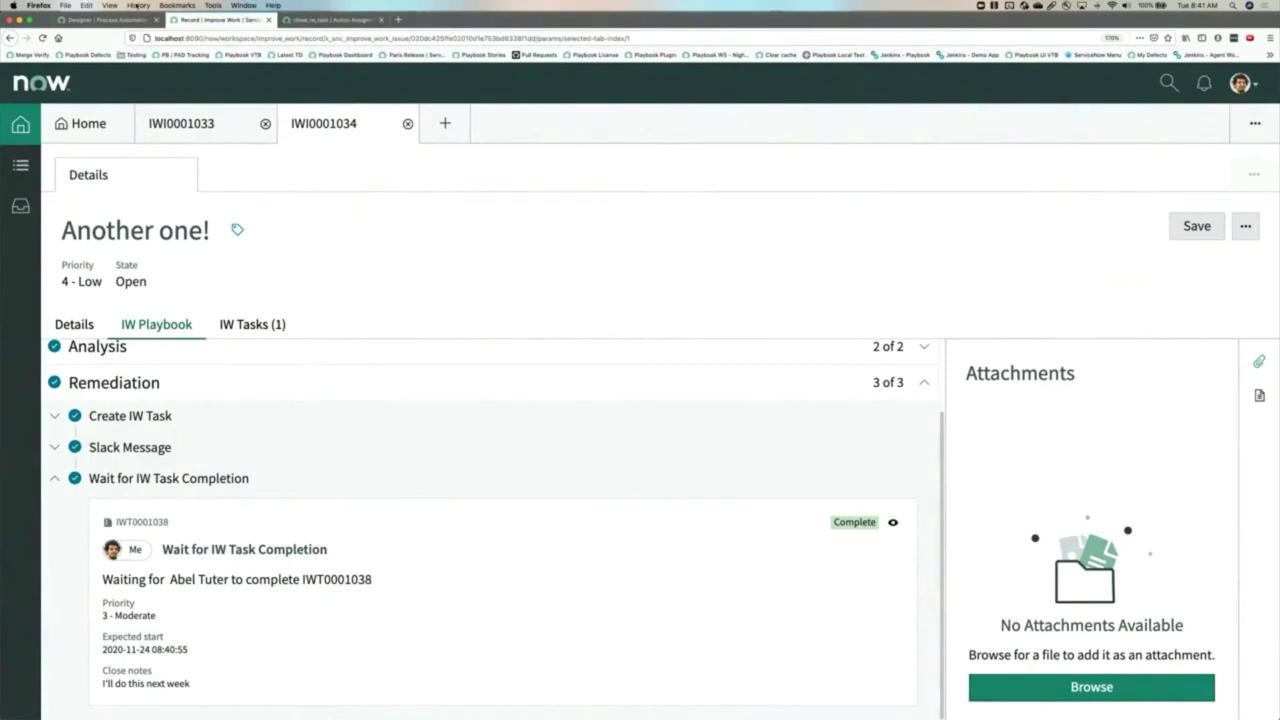
click(113, 19)
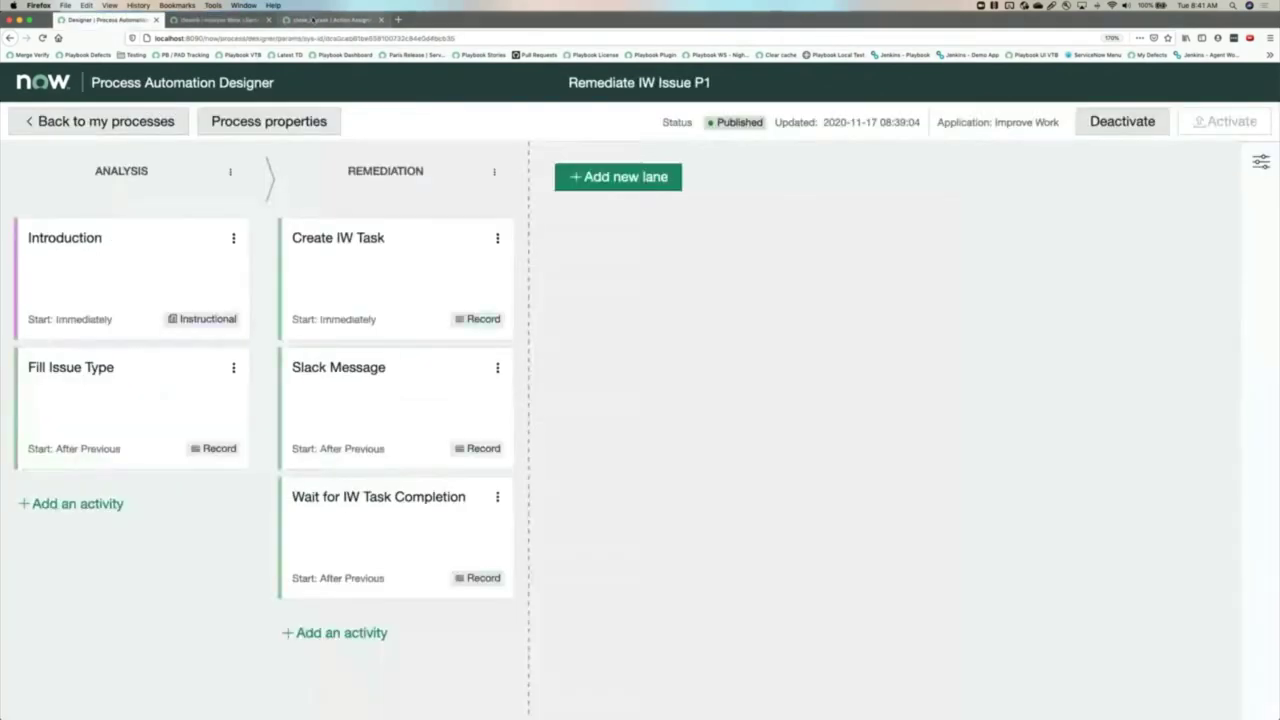
Return to the platform page, filter the navigator for "playbook", and open the Global Playbook Experience record from Playbook Experiences
click(313, 19)
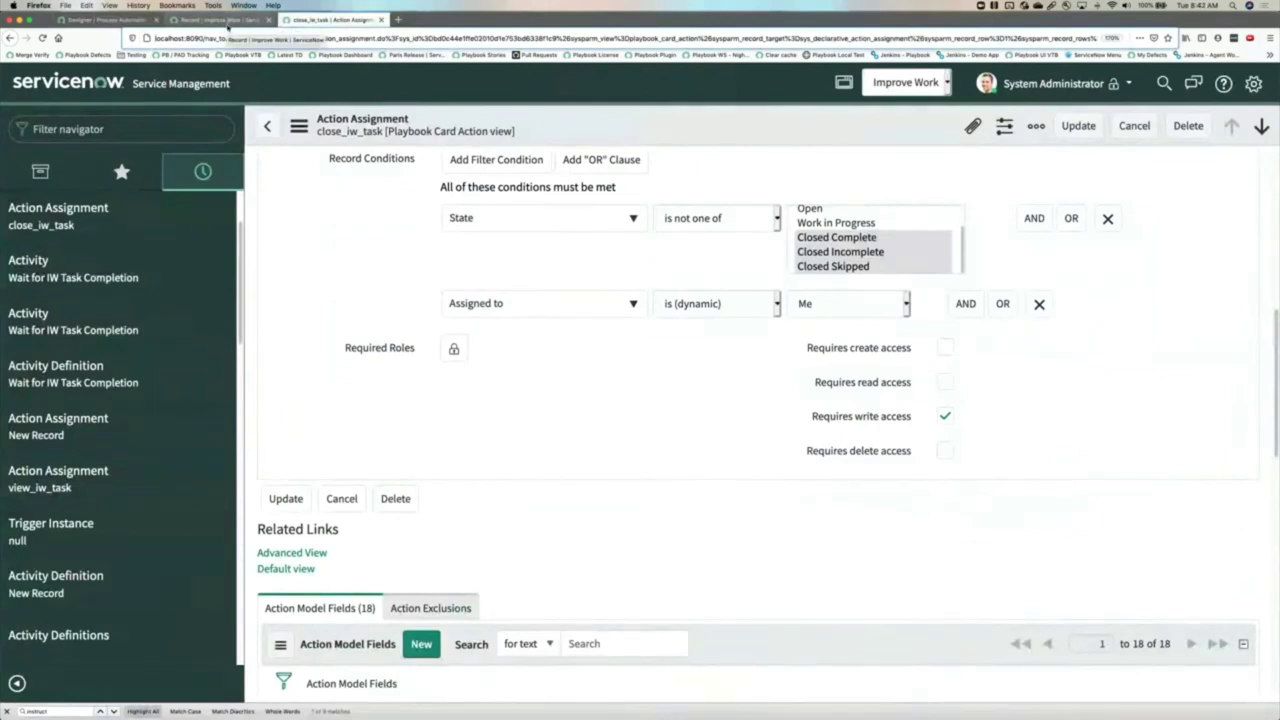
click(83, 133)
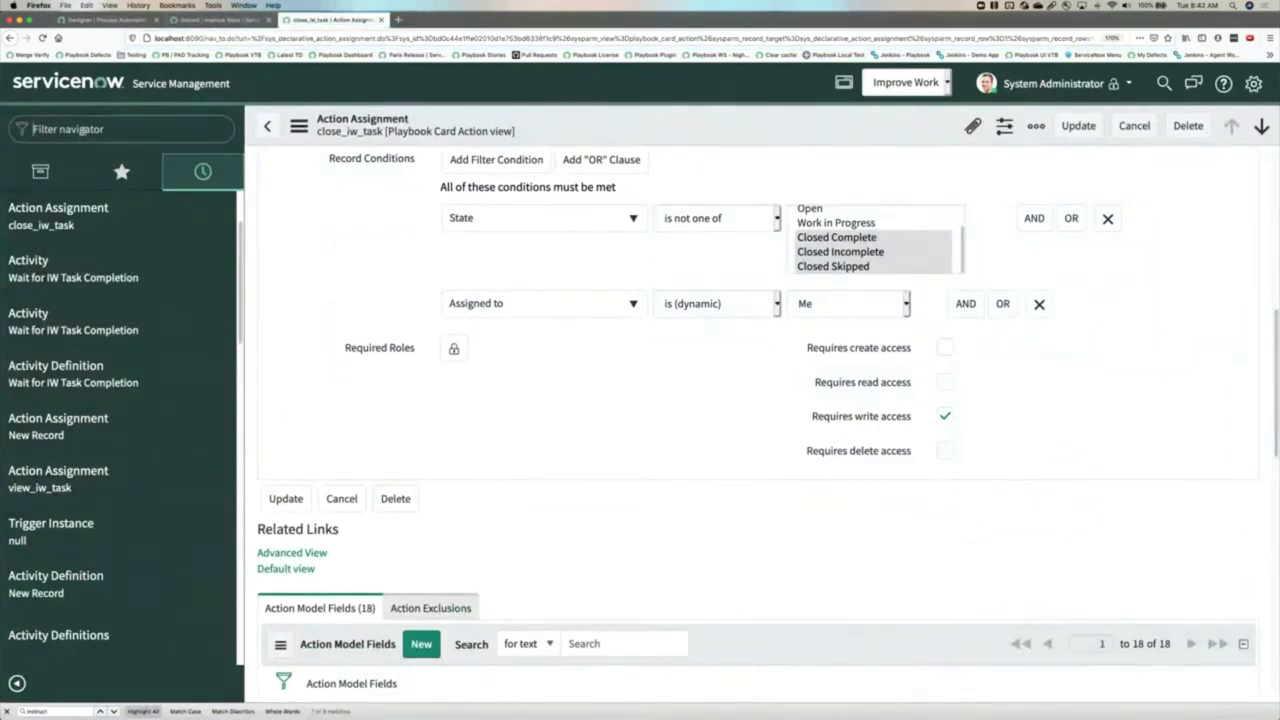
text(playbook)
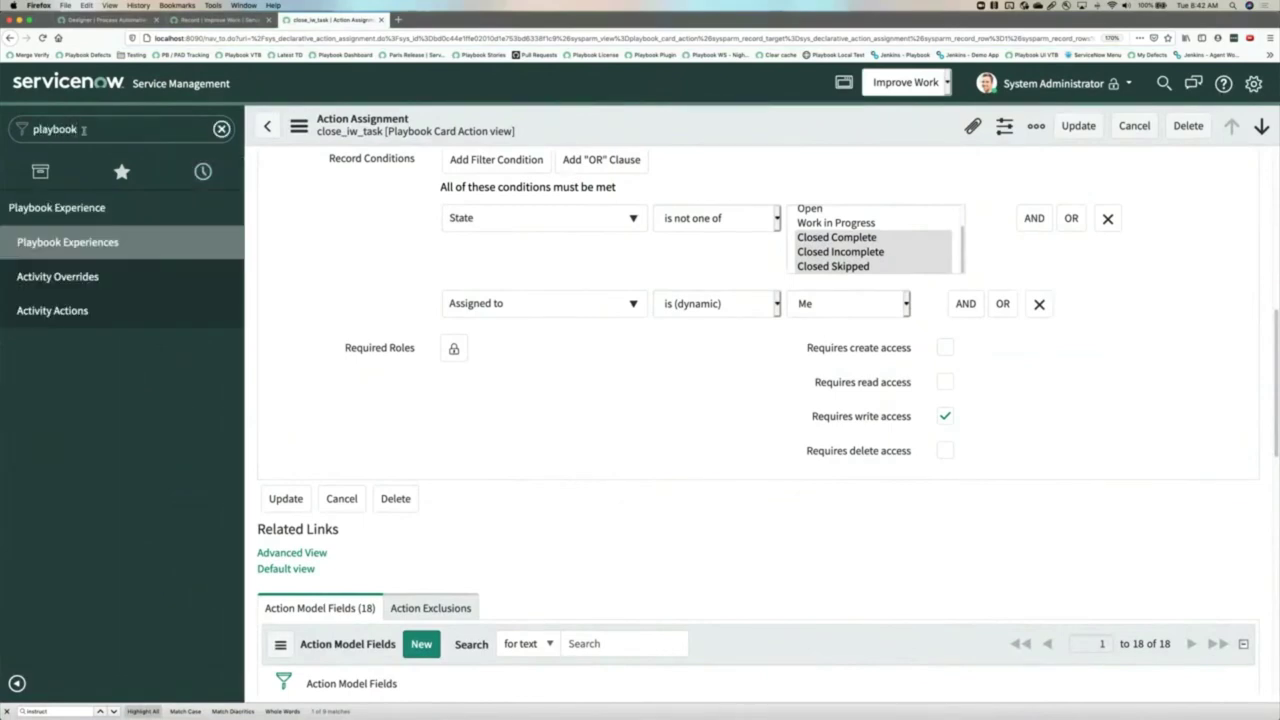
click(78, 243)
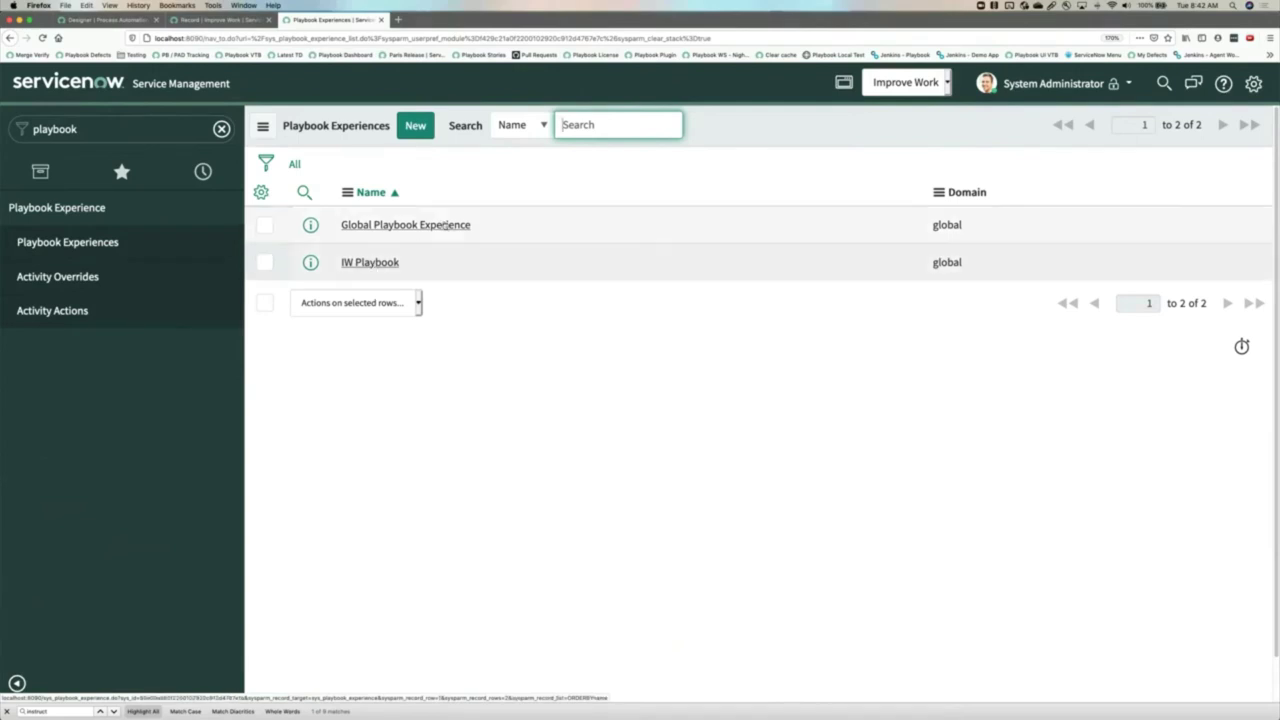
click(394, 228)
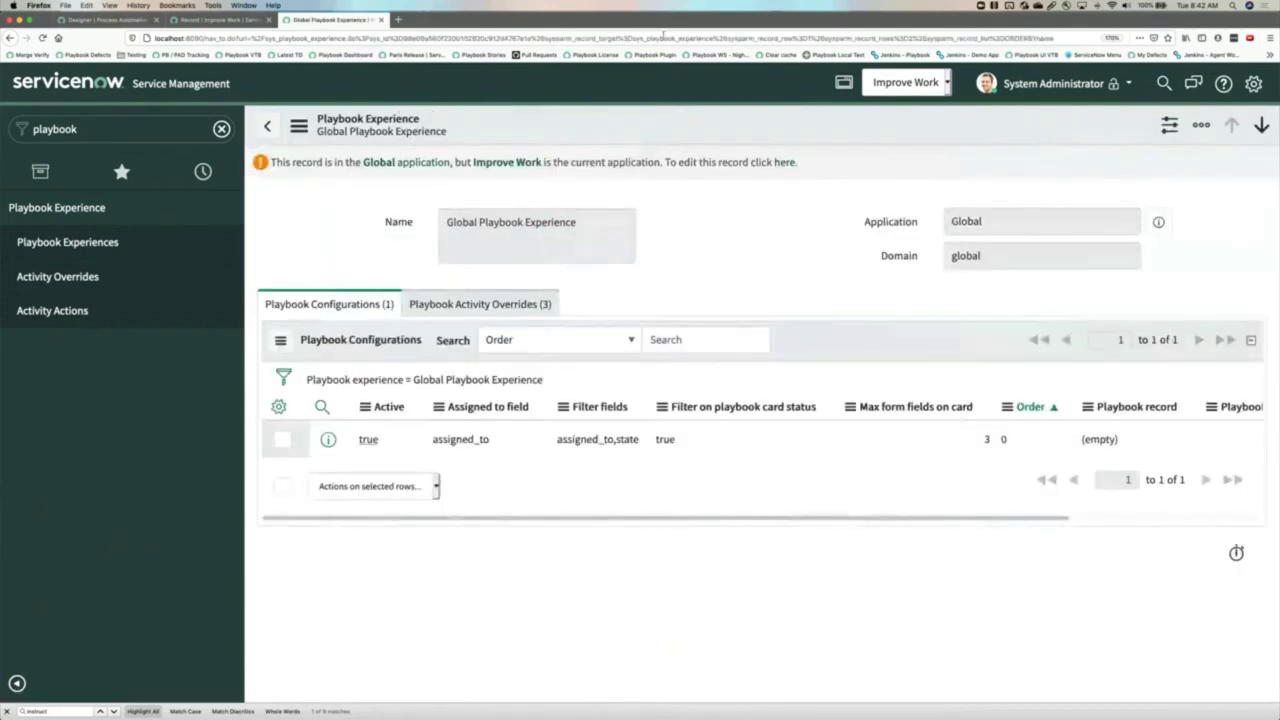
Switch the current application scope to Global so the Global Playbook Experience record can be edited
click(886, 86)
scroll(890, 94, up, 10)
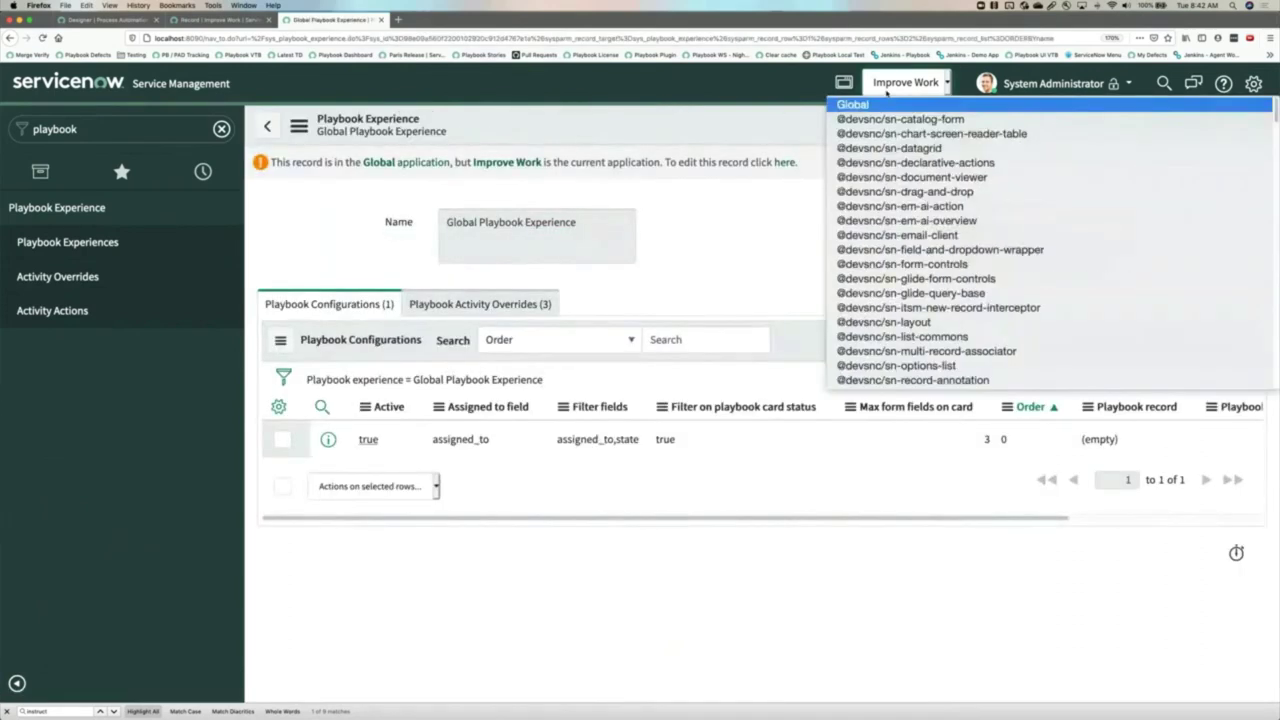
click(886, 106)
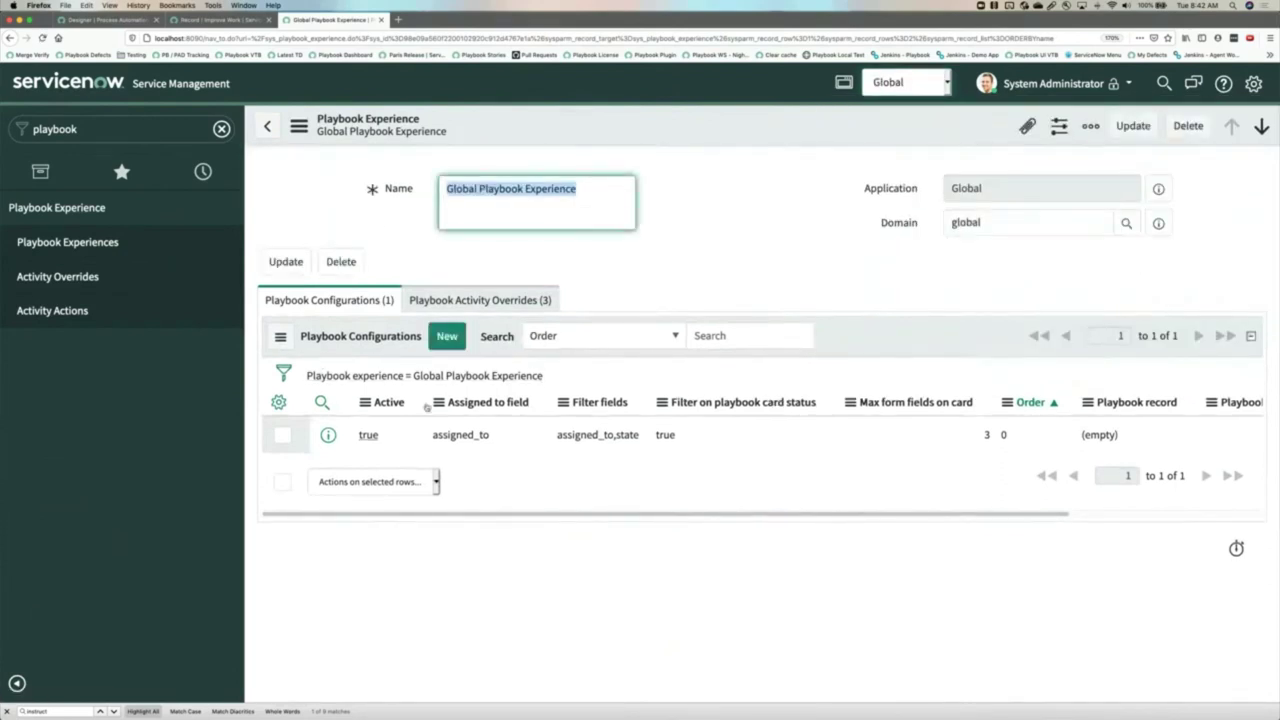
Open the Global Playbook Experience's playbook configuration and compare its settings with the Wait for IW Task Completion card in the workspace
click(327, 435)
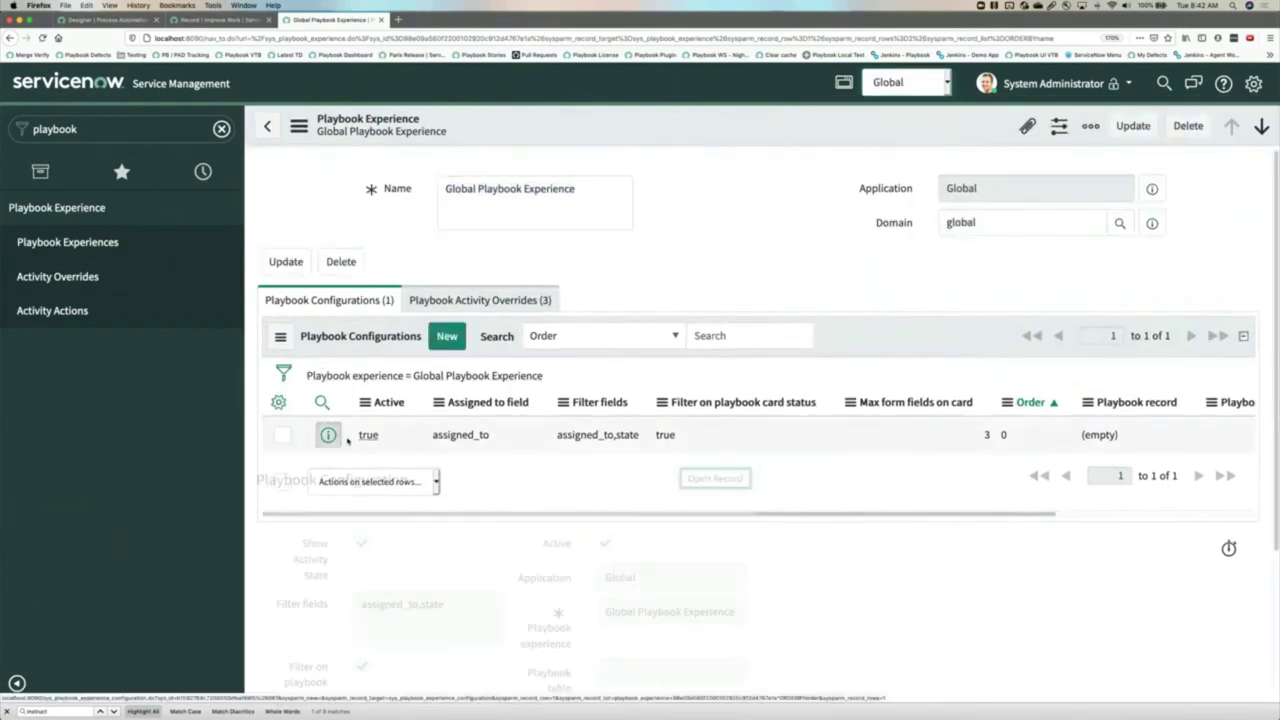
click(692, 477)
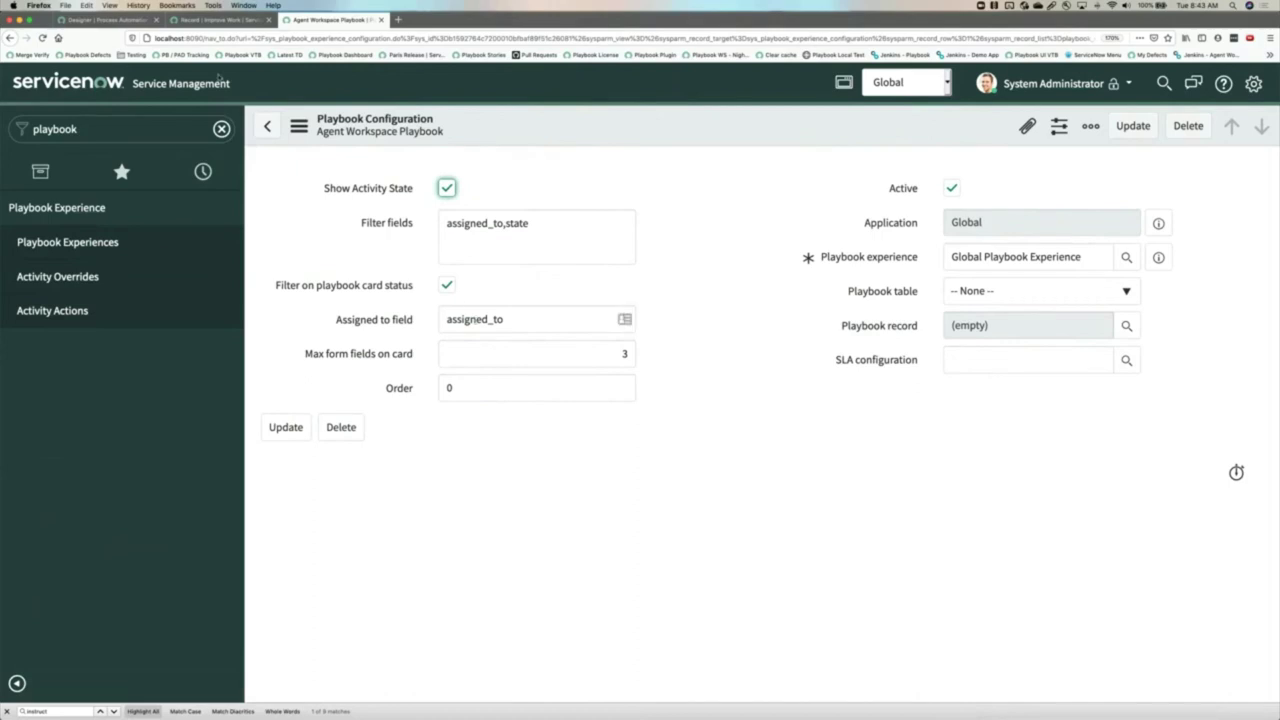
click(220, 19)
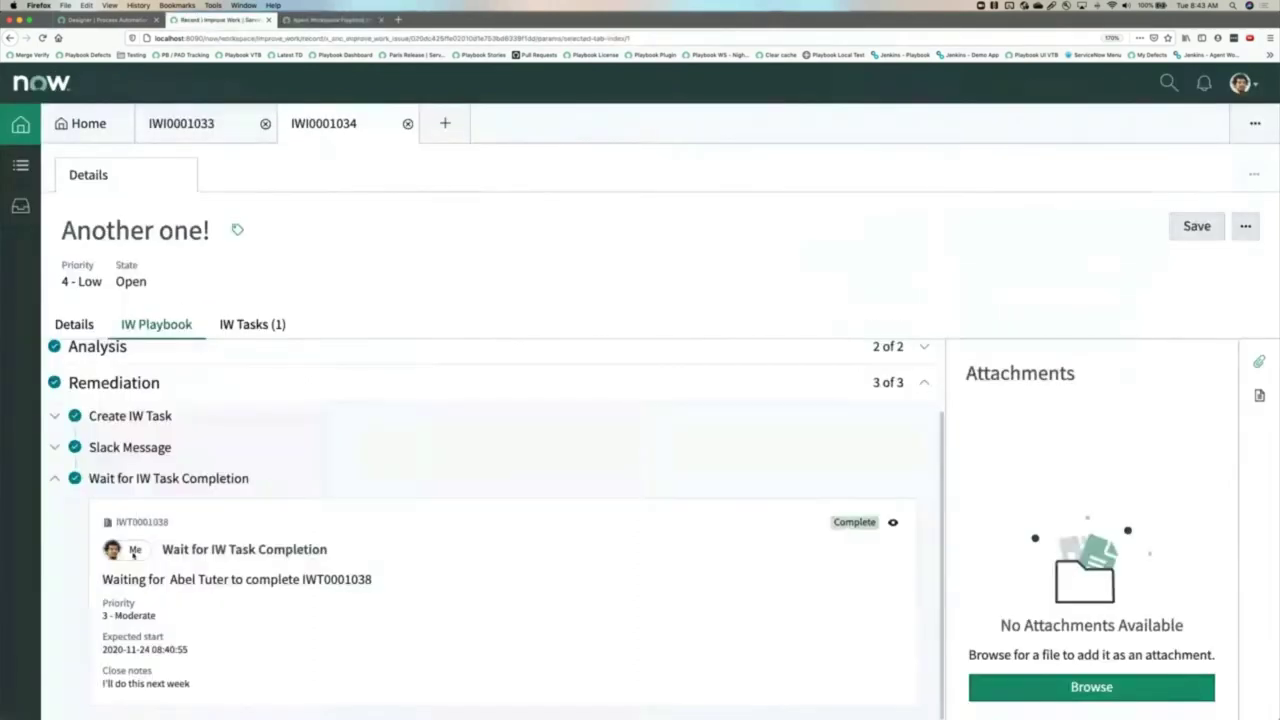
click(330, 19)
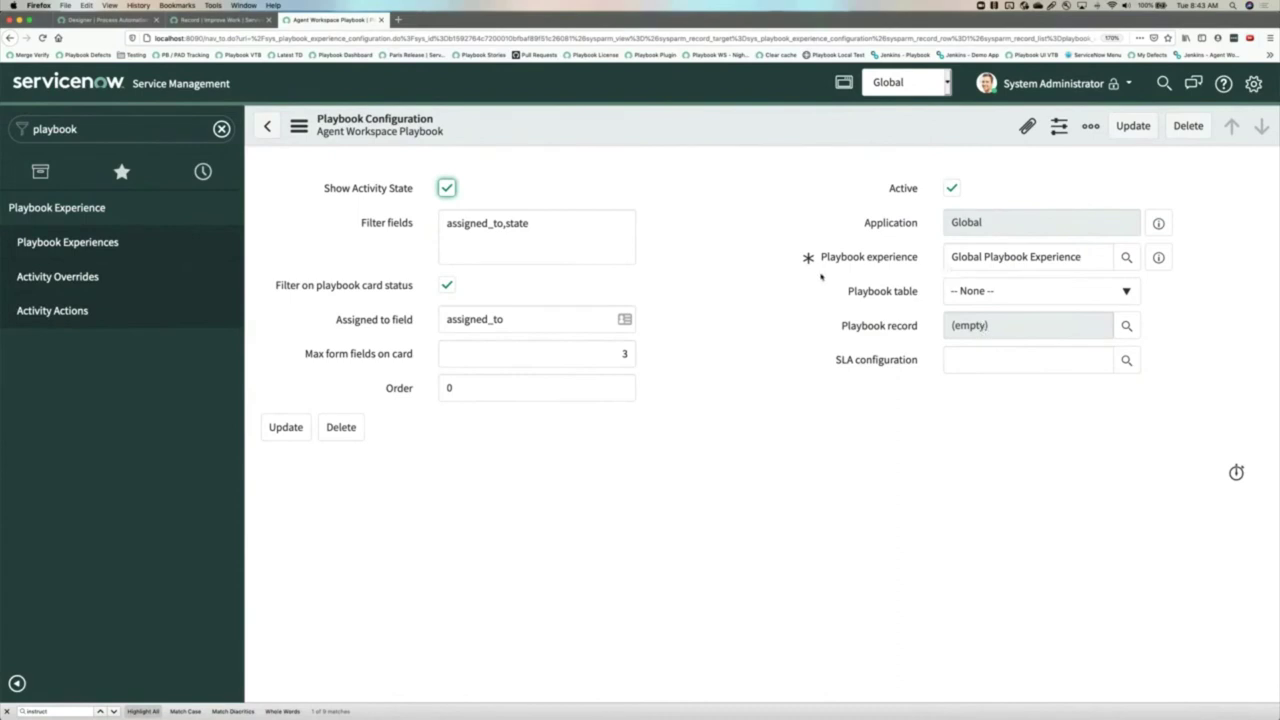
Leave the playbook configuration and open the IW Playbook experience to view its playbook configurations
click(268, 126)
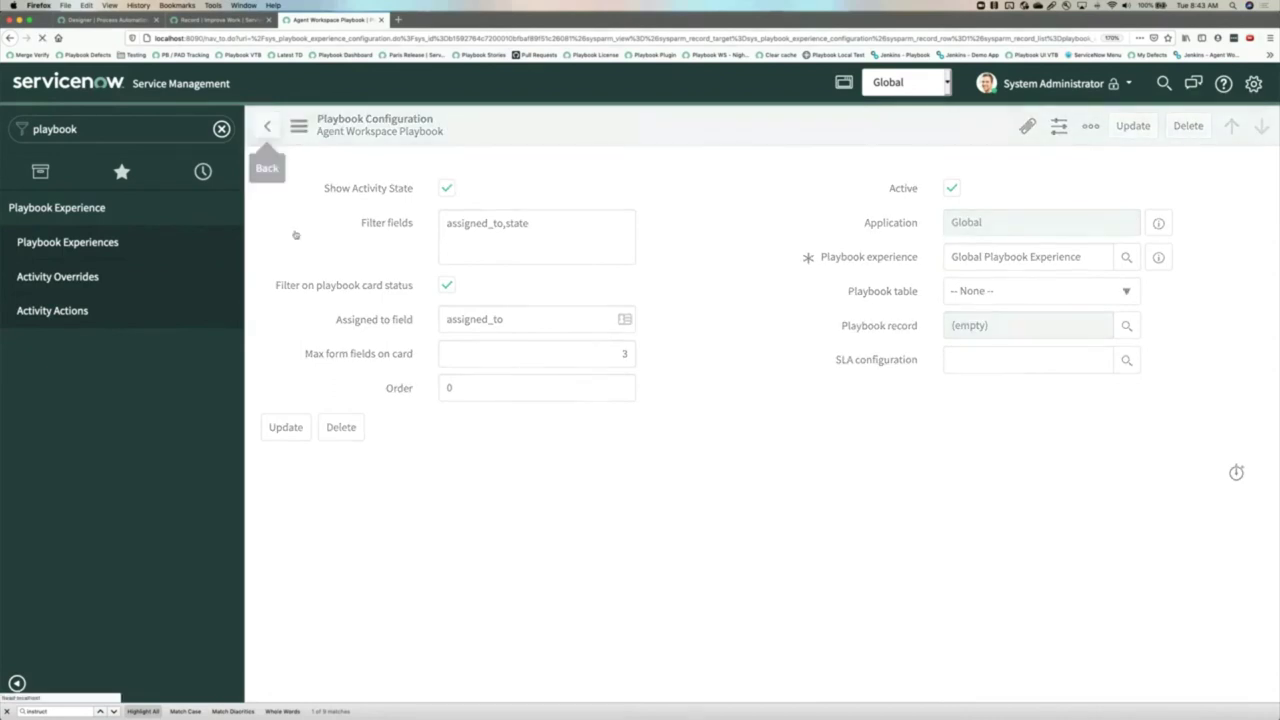
click(180, 242)
click(371, 262)
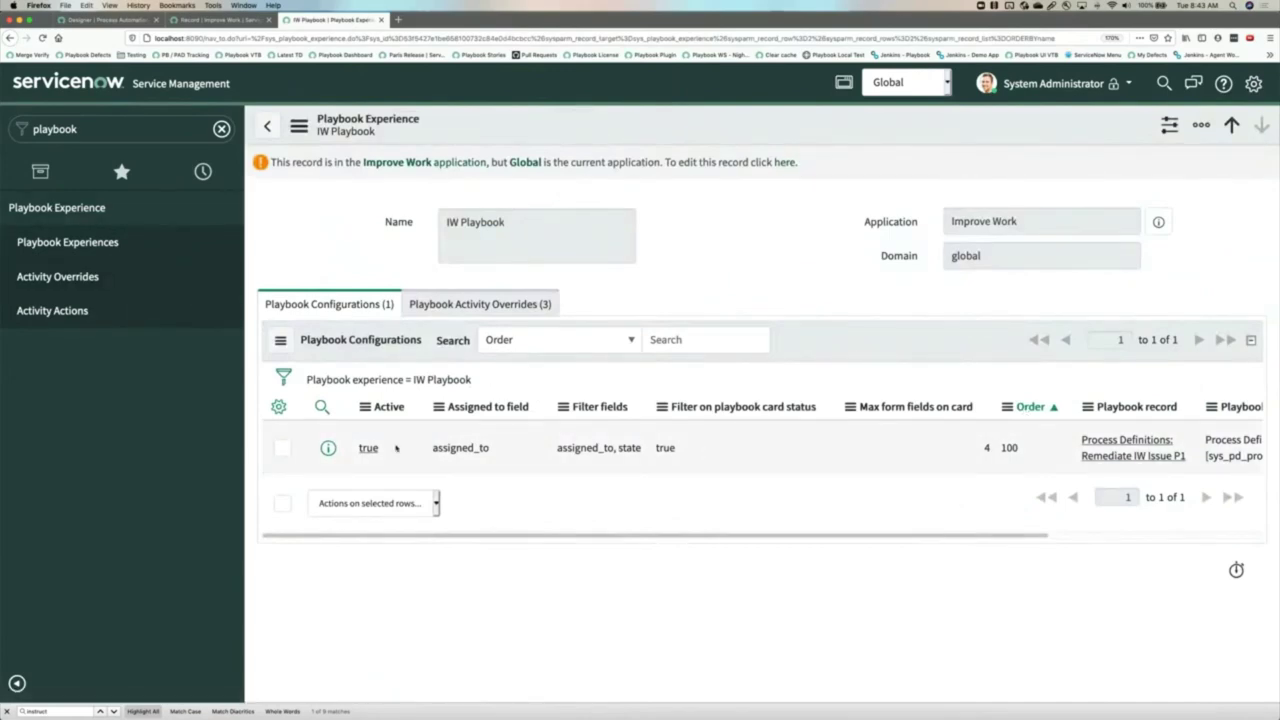
Reopen the Global Playbook Experience, show its playbook activity overrides, and open the Knowledge Article override
click(85, 238)
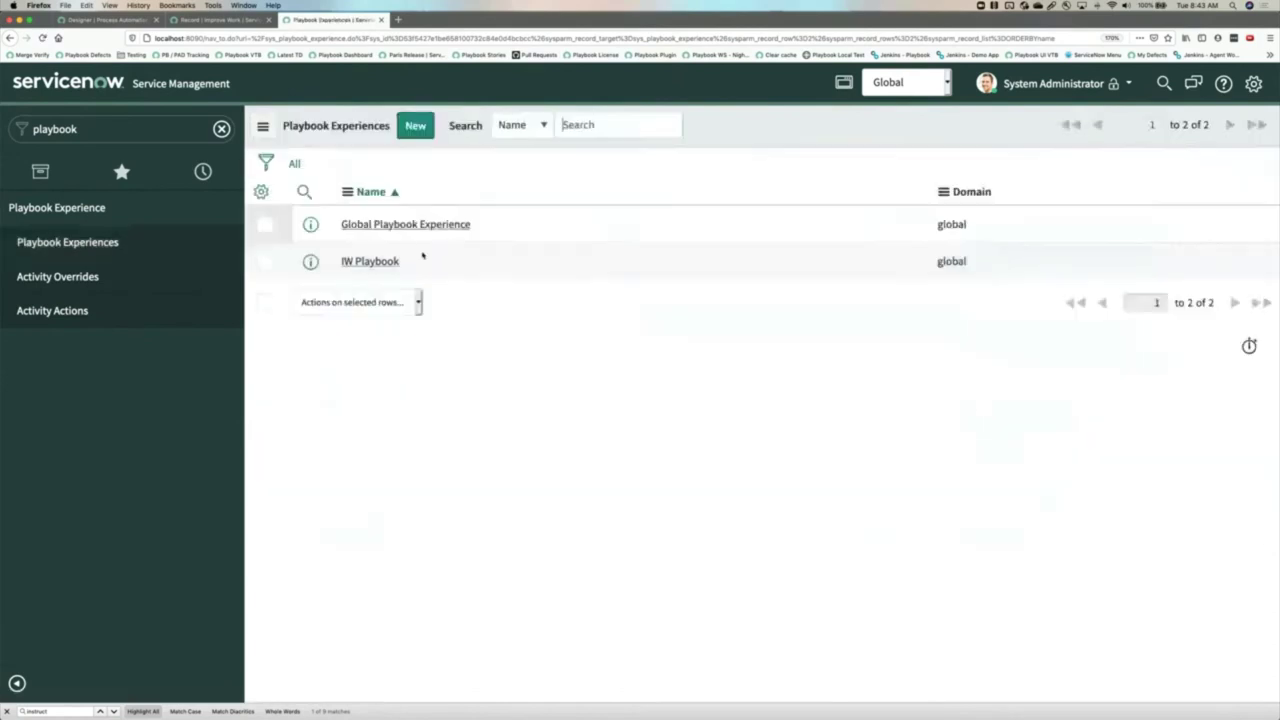
click(372, 225)
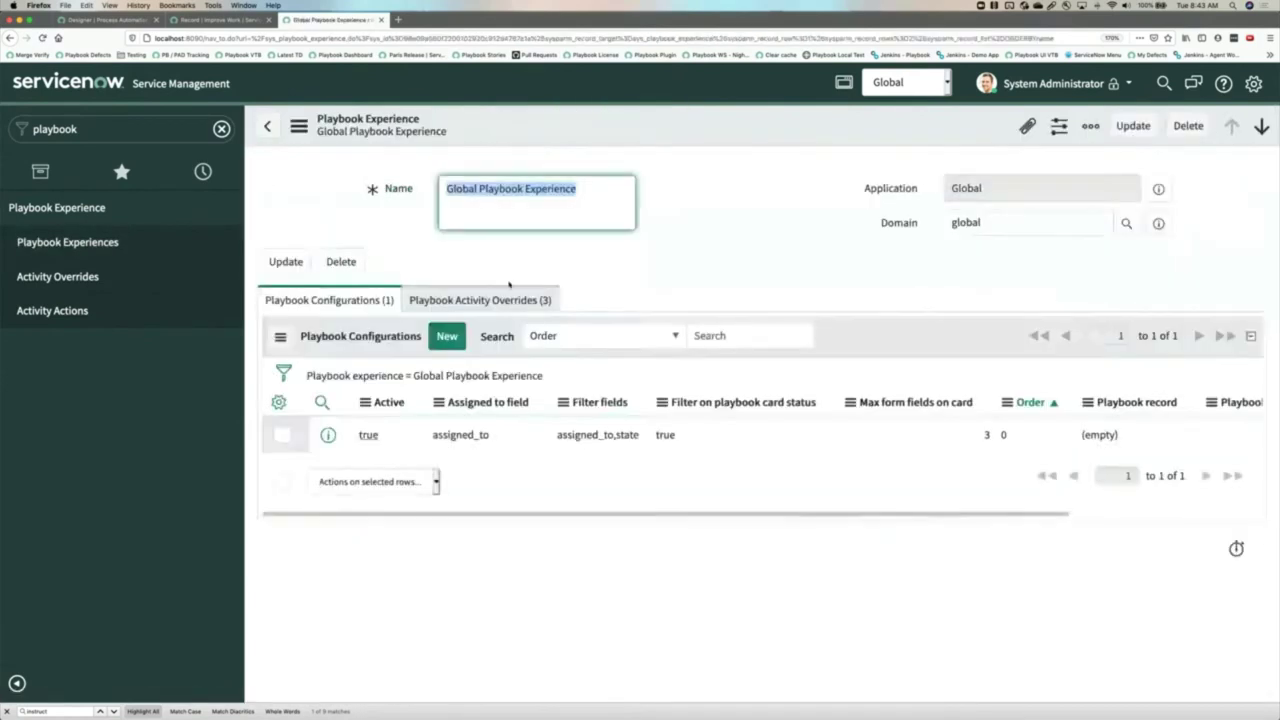
click(495, 296)
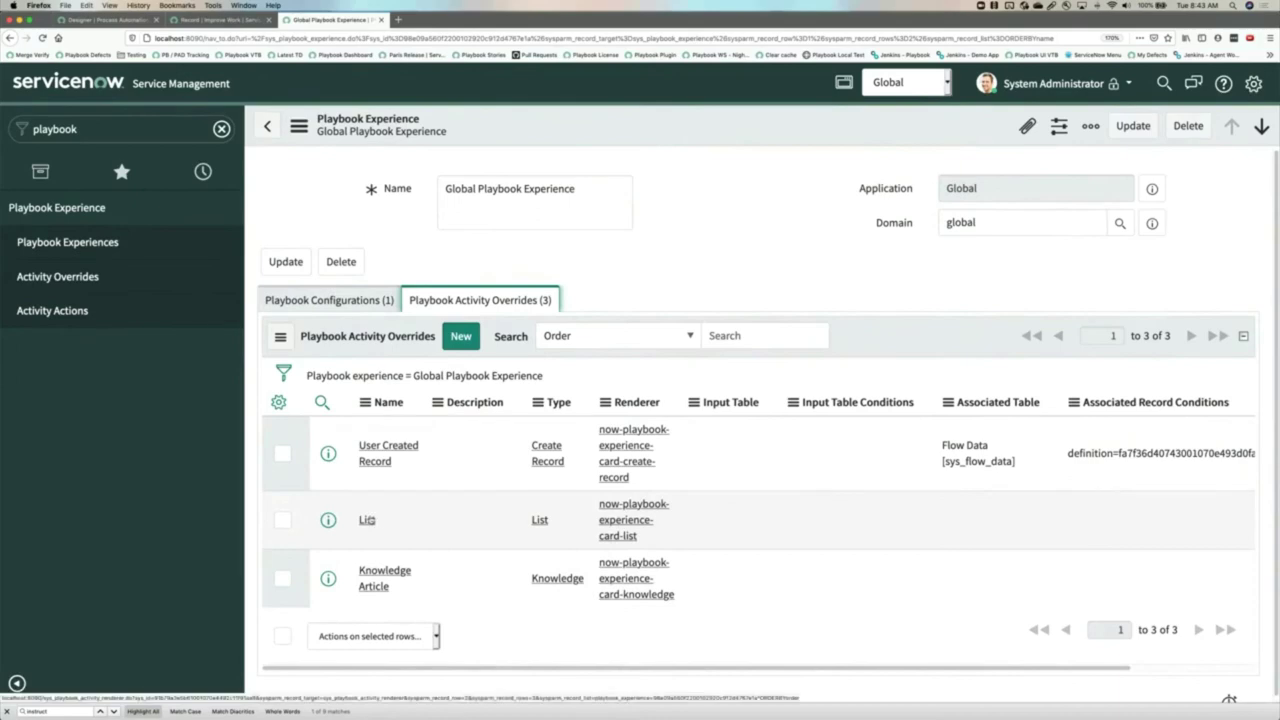
click(398, 571)
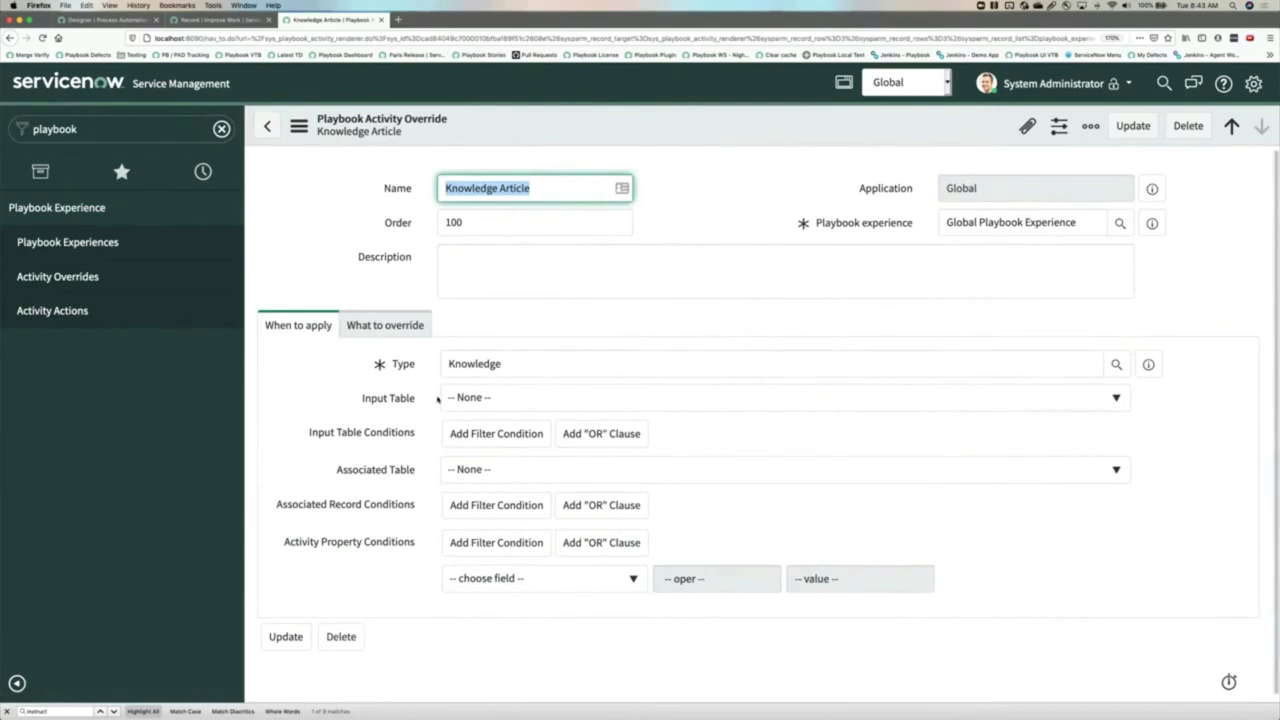
Review the Knowledge Article override's application conditions, renderer and available Expand State options, leaving its settings as they are
click(364, 325)
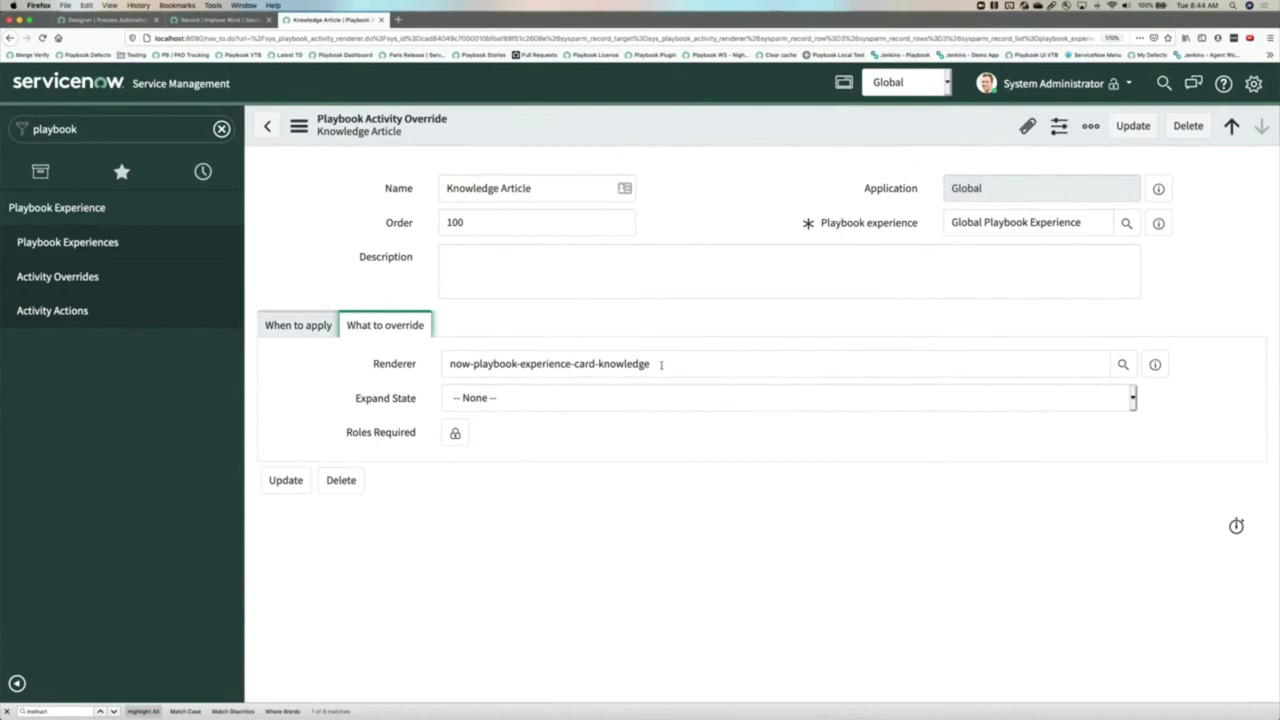
click(298, 326)
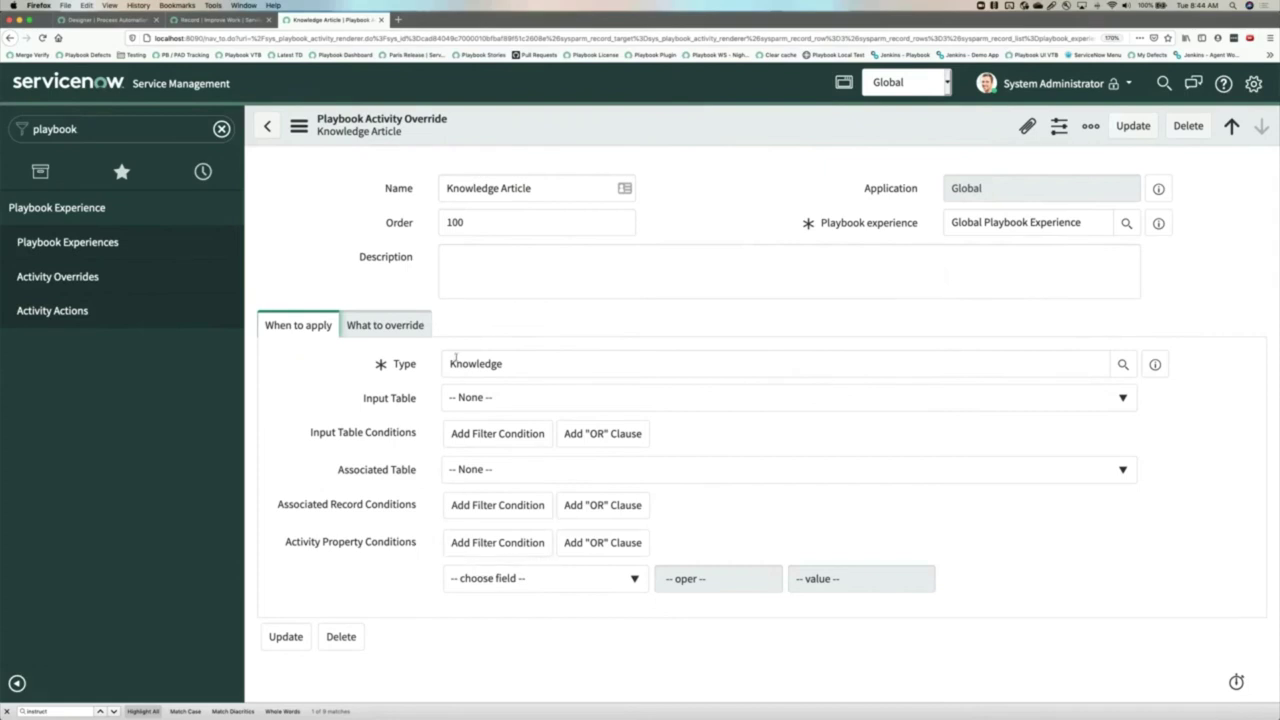
click(492, 577)
click(545, 578)
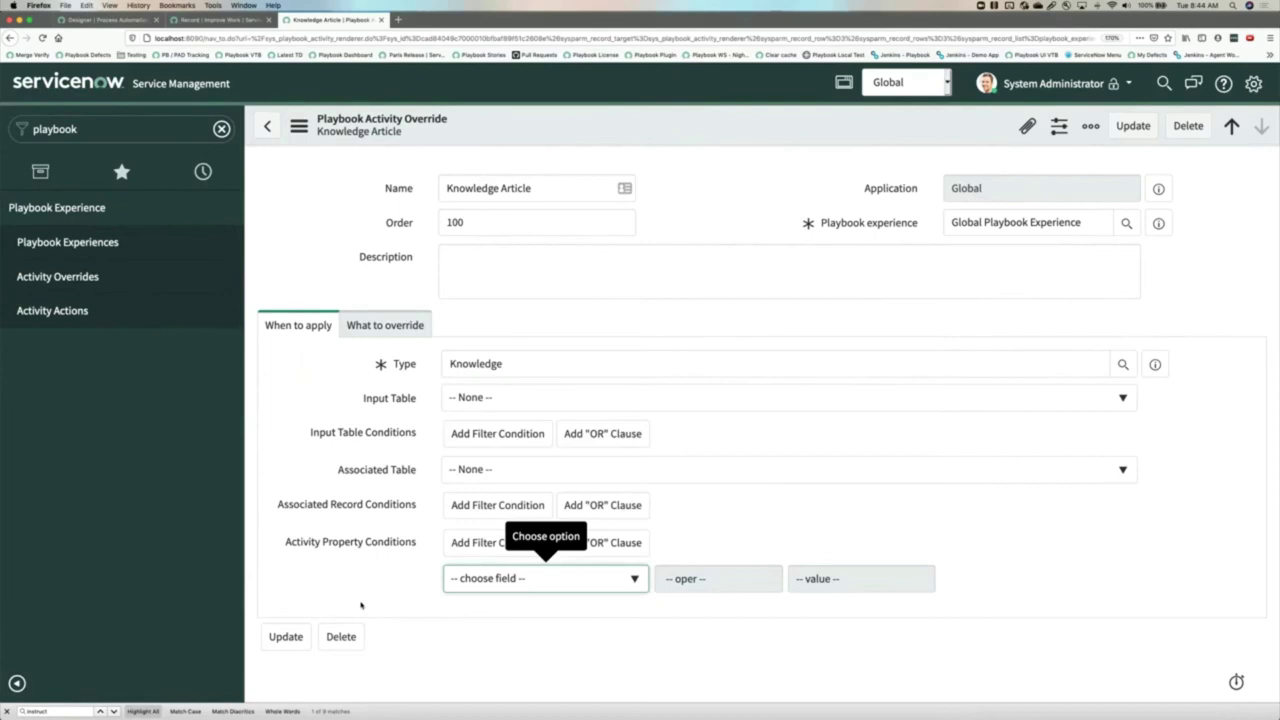
click(396, 336)
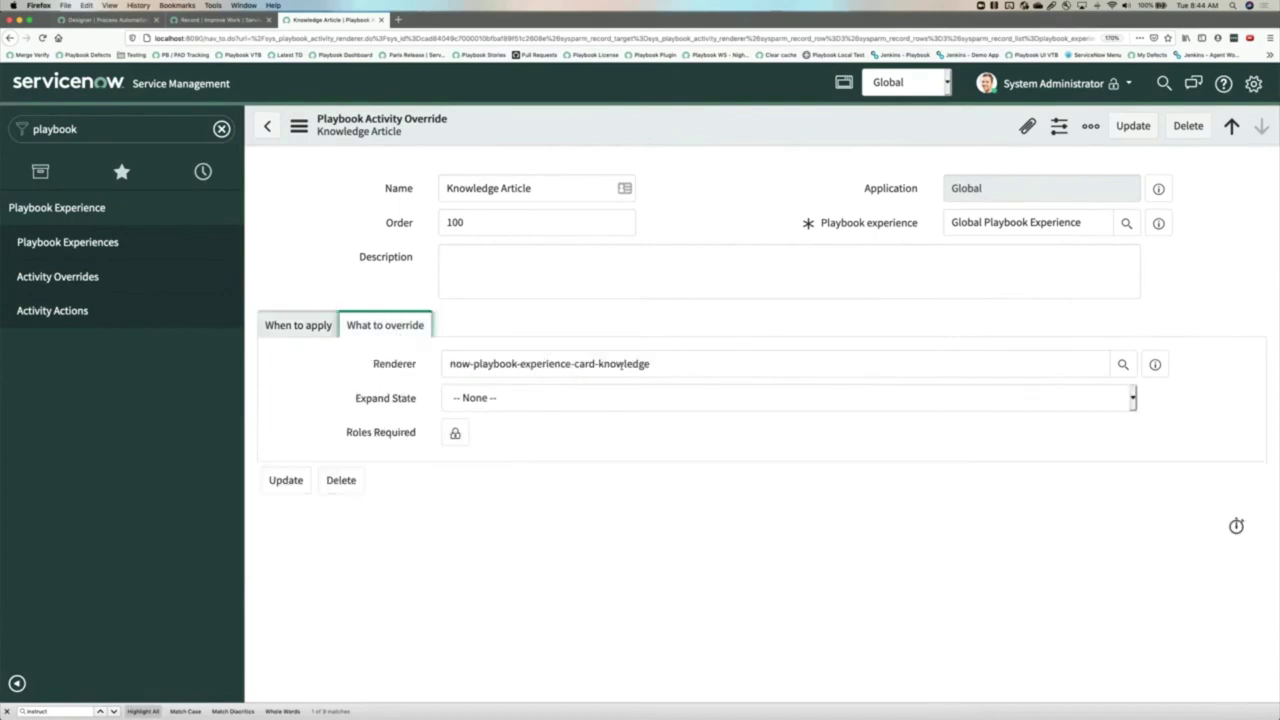
click(516, 398)
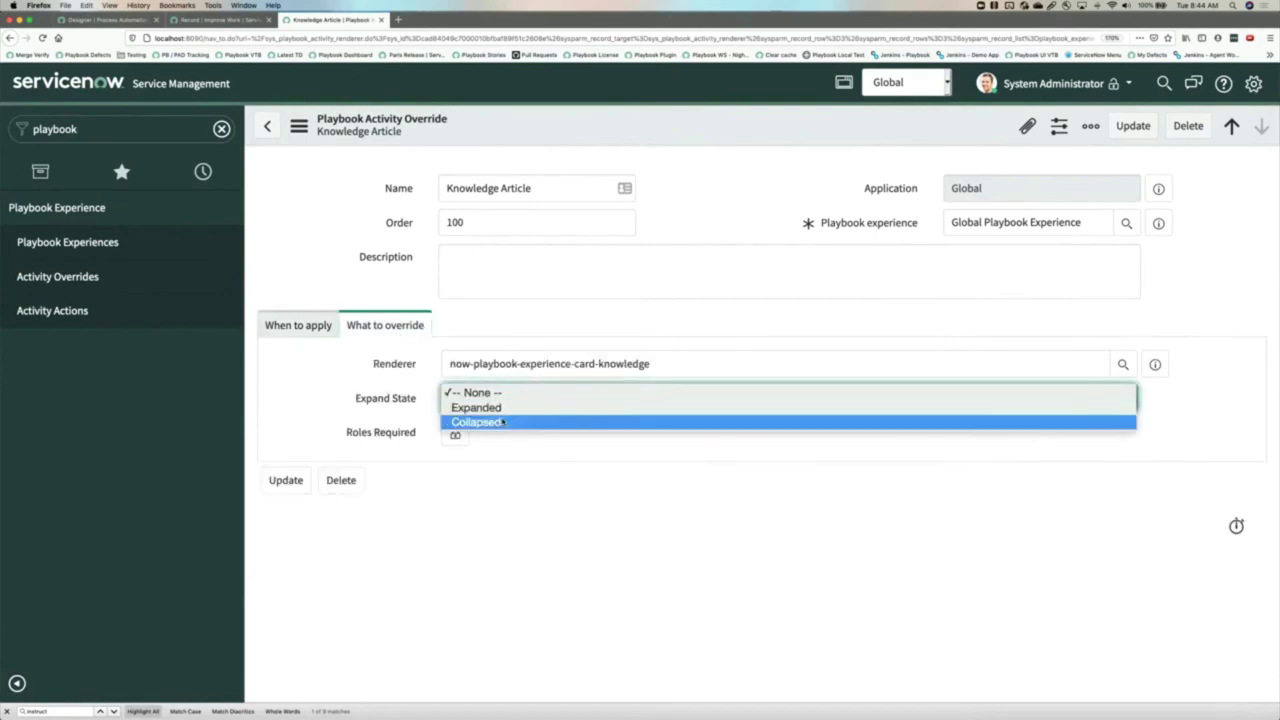
click(578, 546)
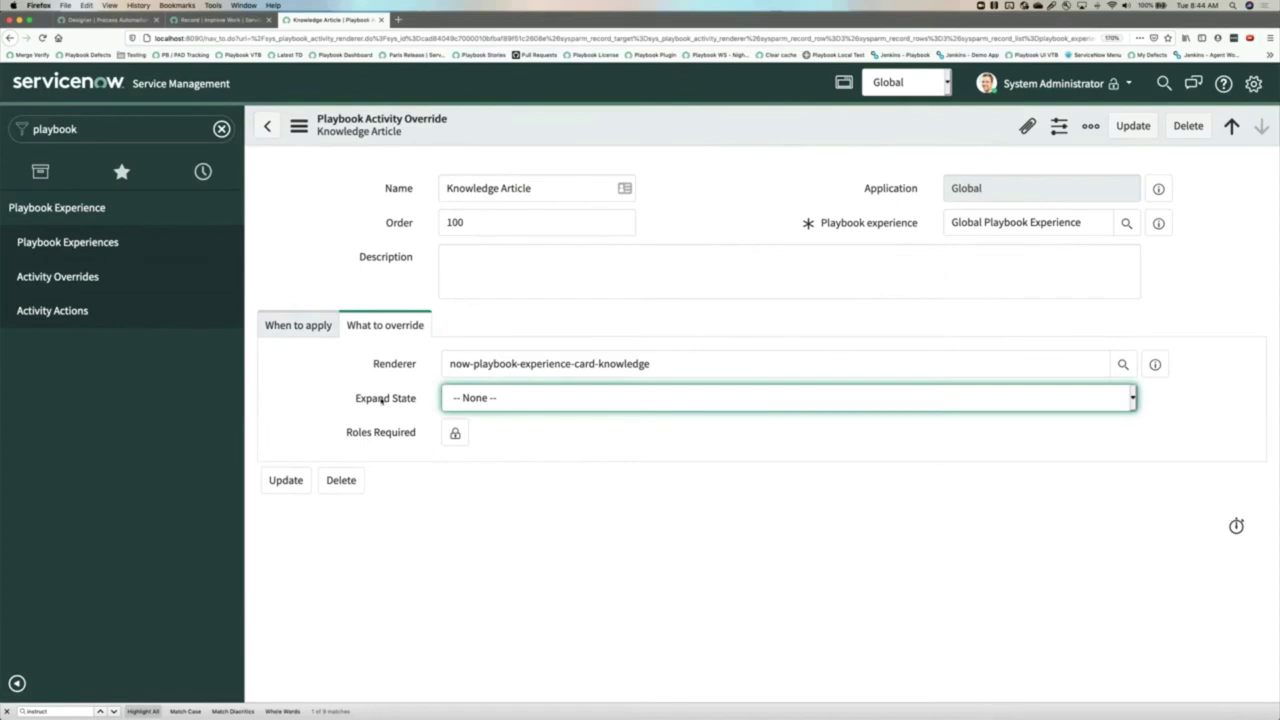